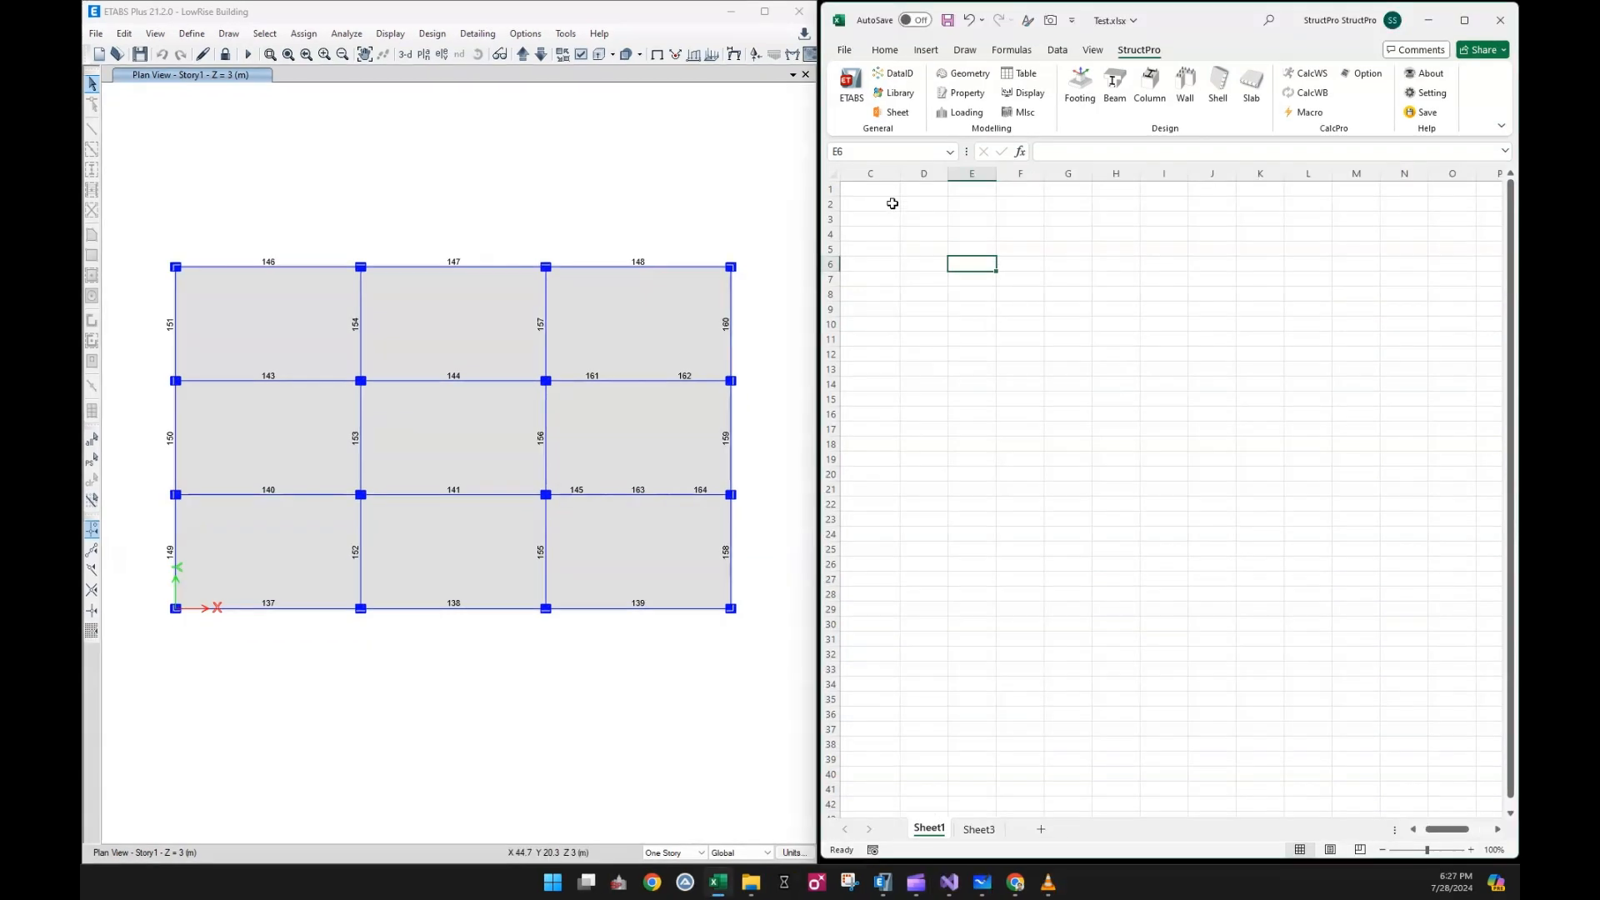
# Connect StructPro to the open ETABS model and bring up the beam design commands
pyautogui.click(857, 91)
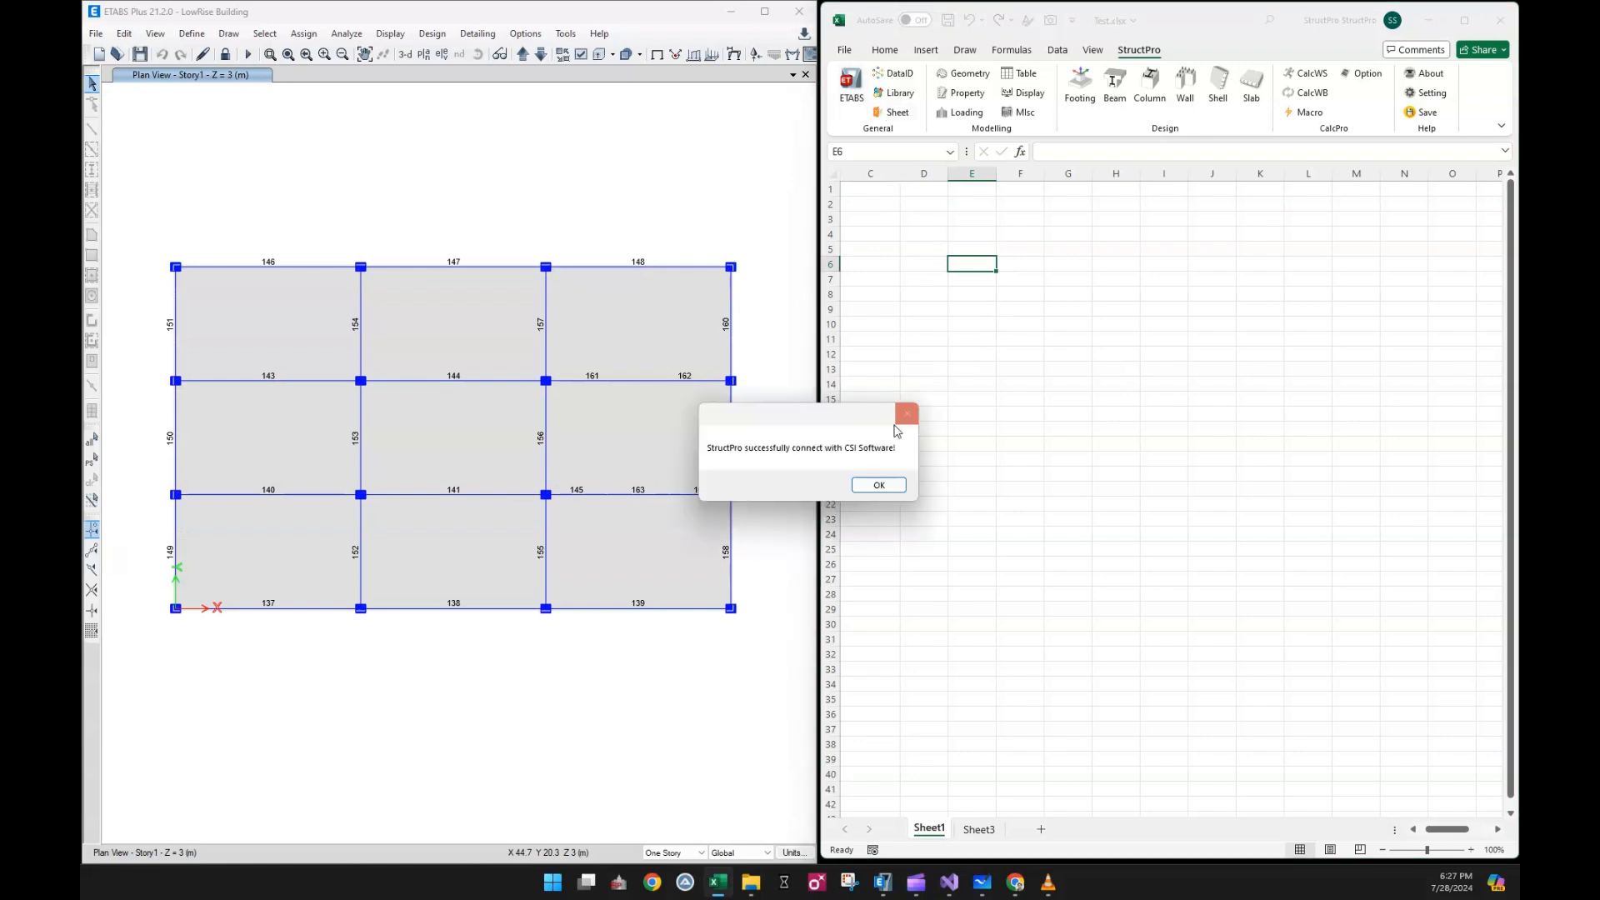
pyautogui.click(895, 485)
pyautogui.click(1083, 415)
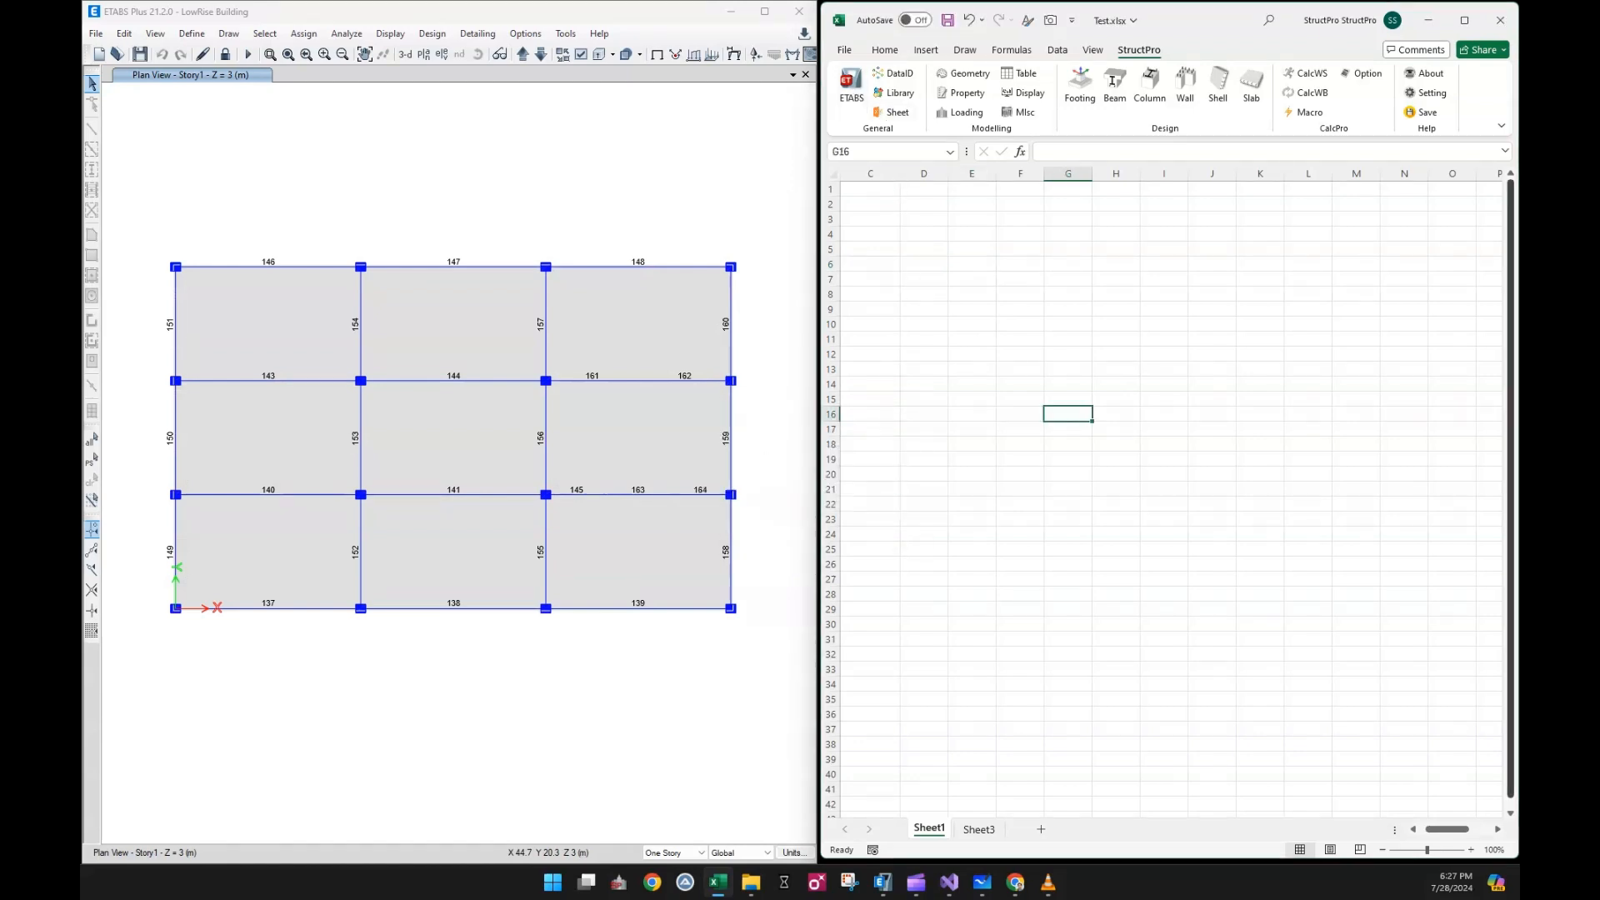
pyautogui.click(1117, 102)
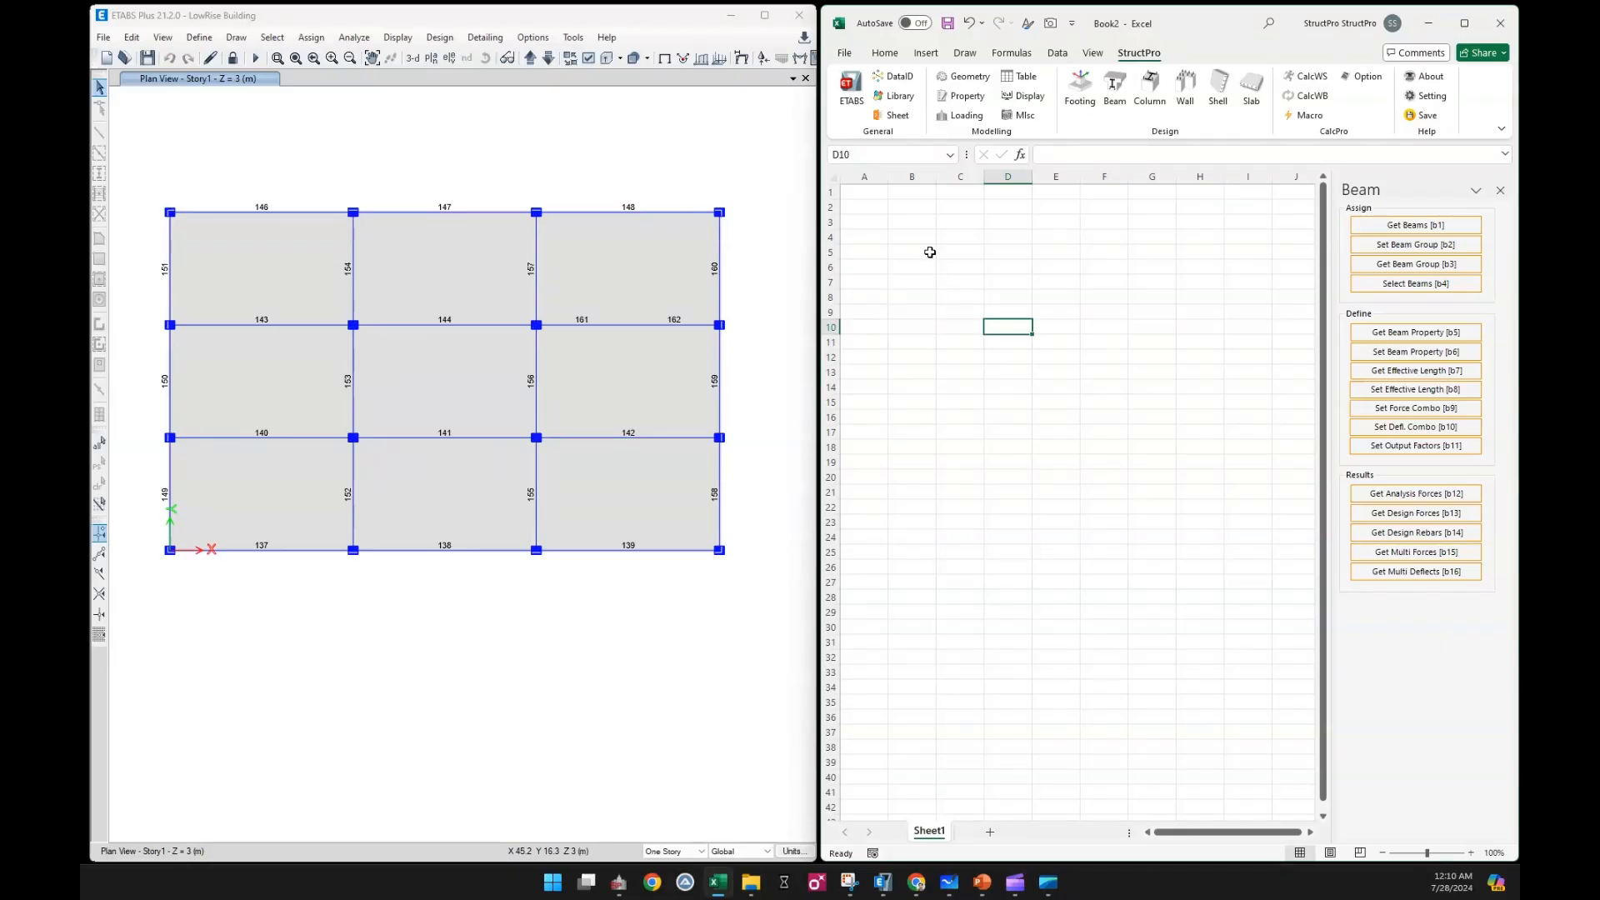
# Open the data index for the header row starting at B5 and look through its variable names
pyautogui.moveTo(929, 252); pyautogui.dragTo(1277, 261)
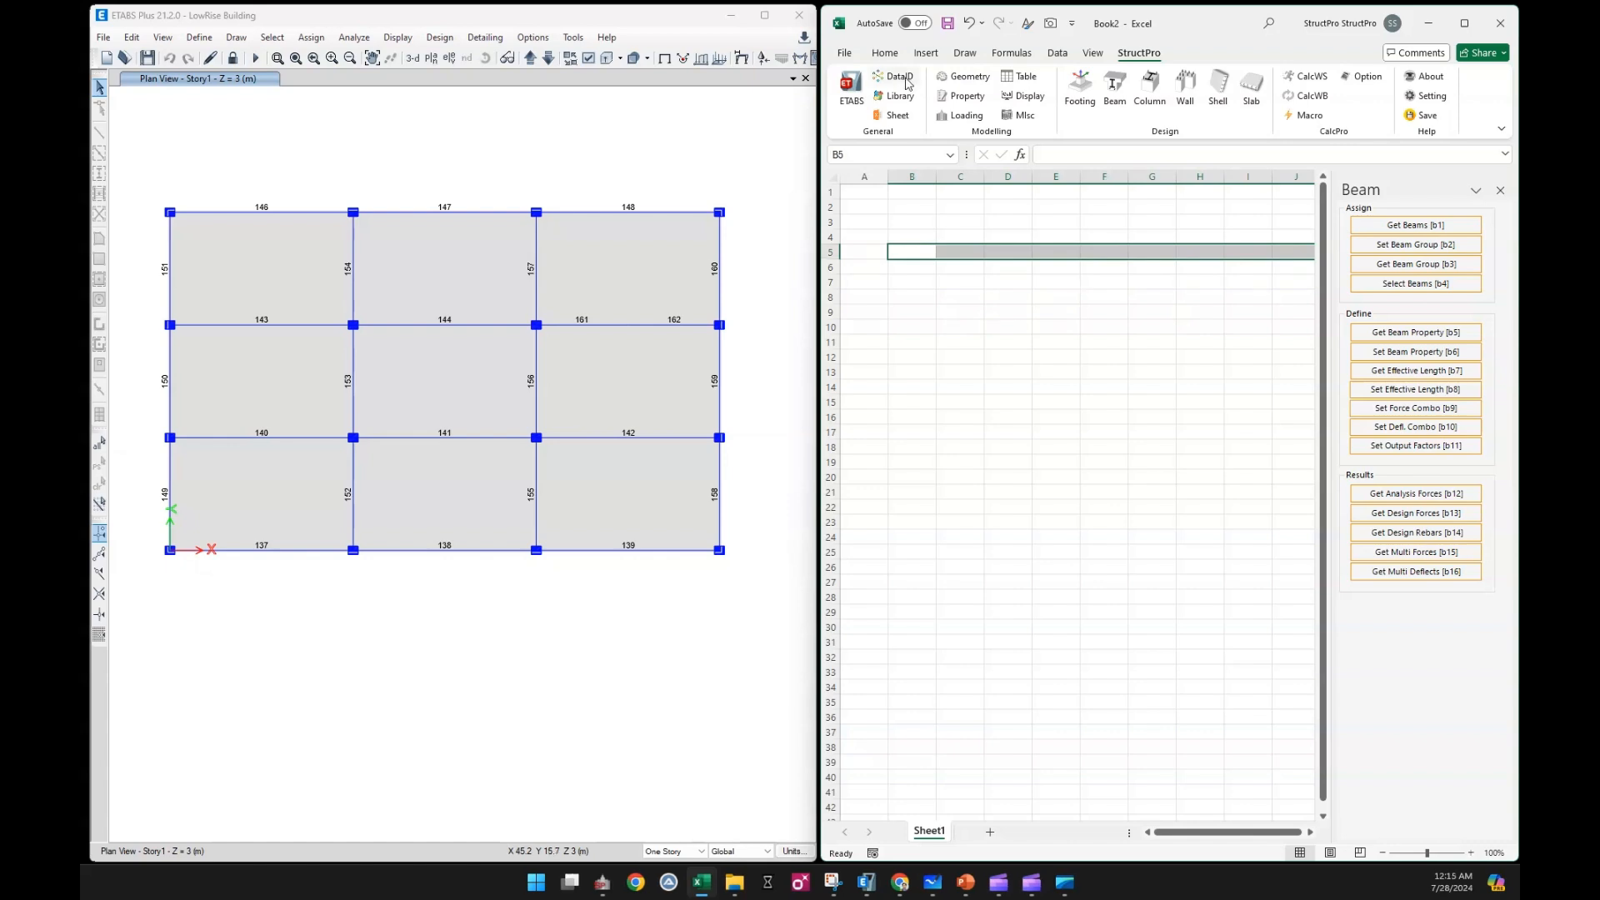
pyautogui.click(907, 83)
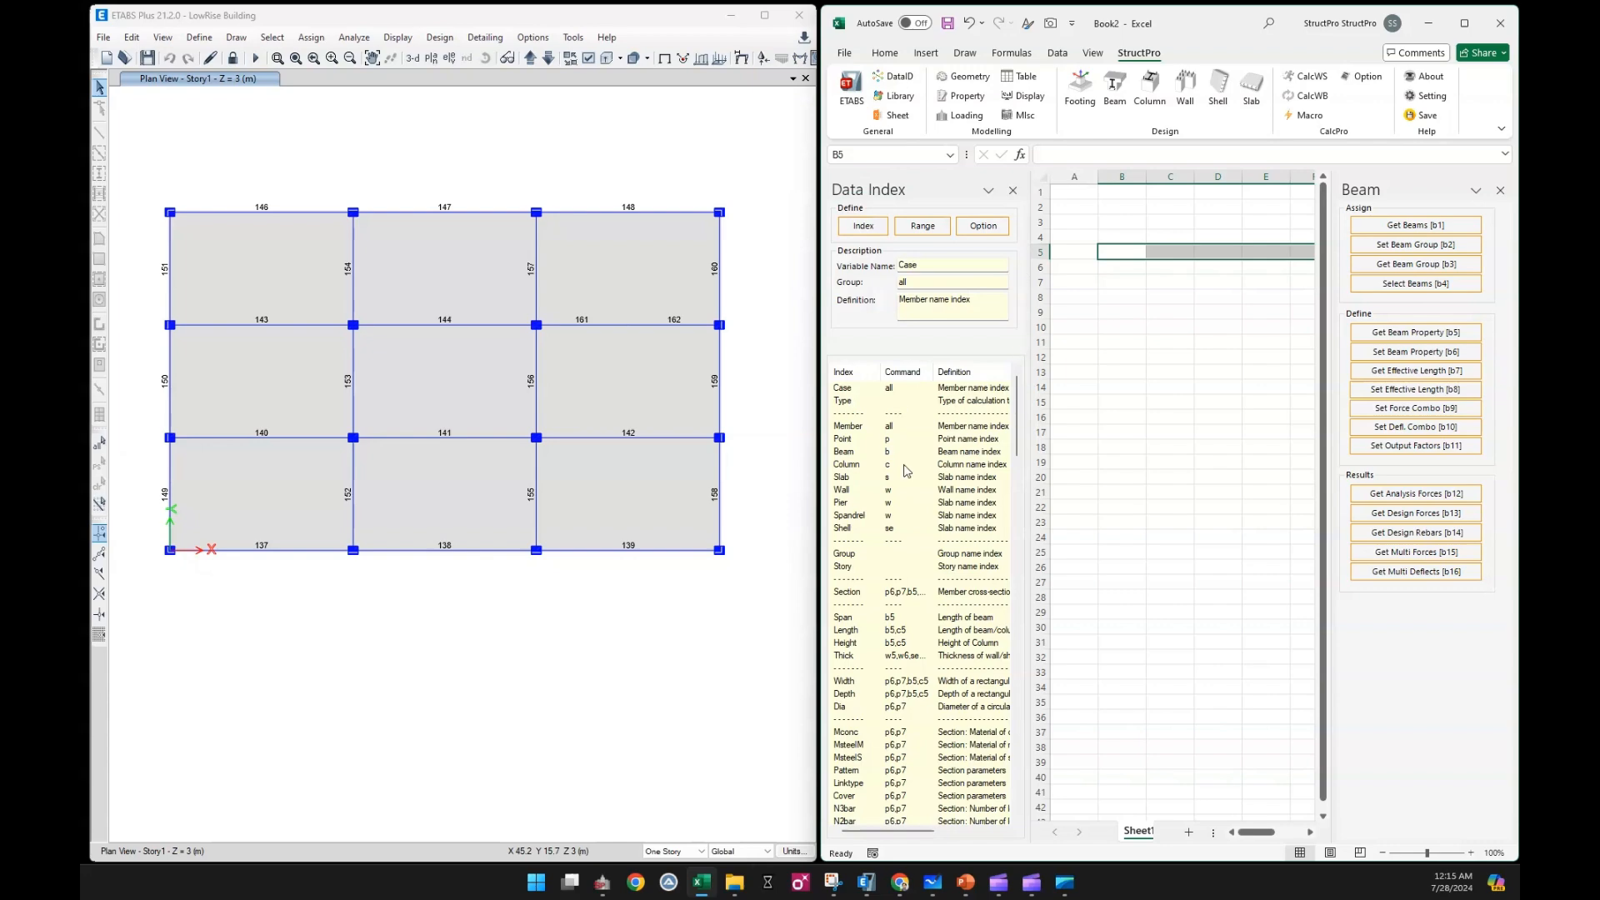
pyautogui.scroll(-12, 955, 479)
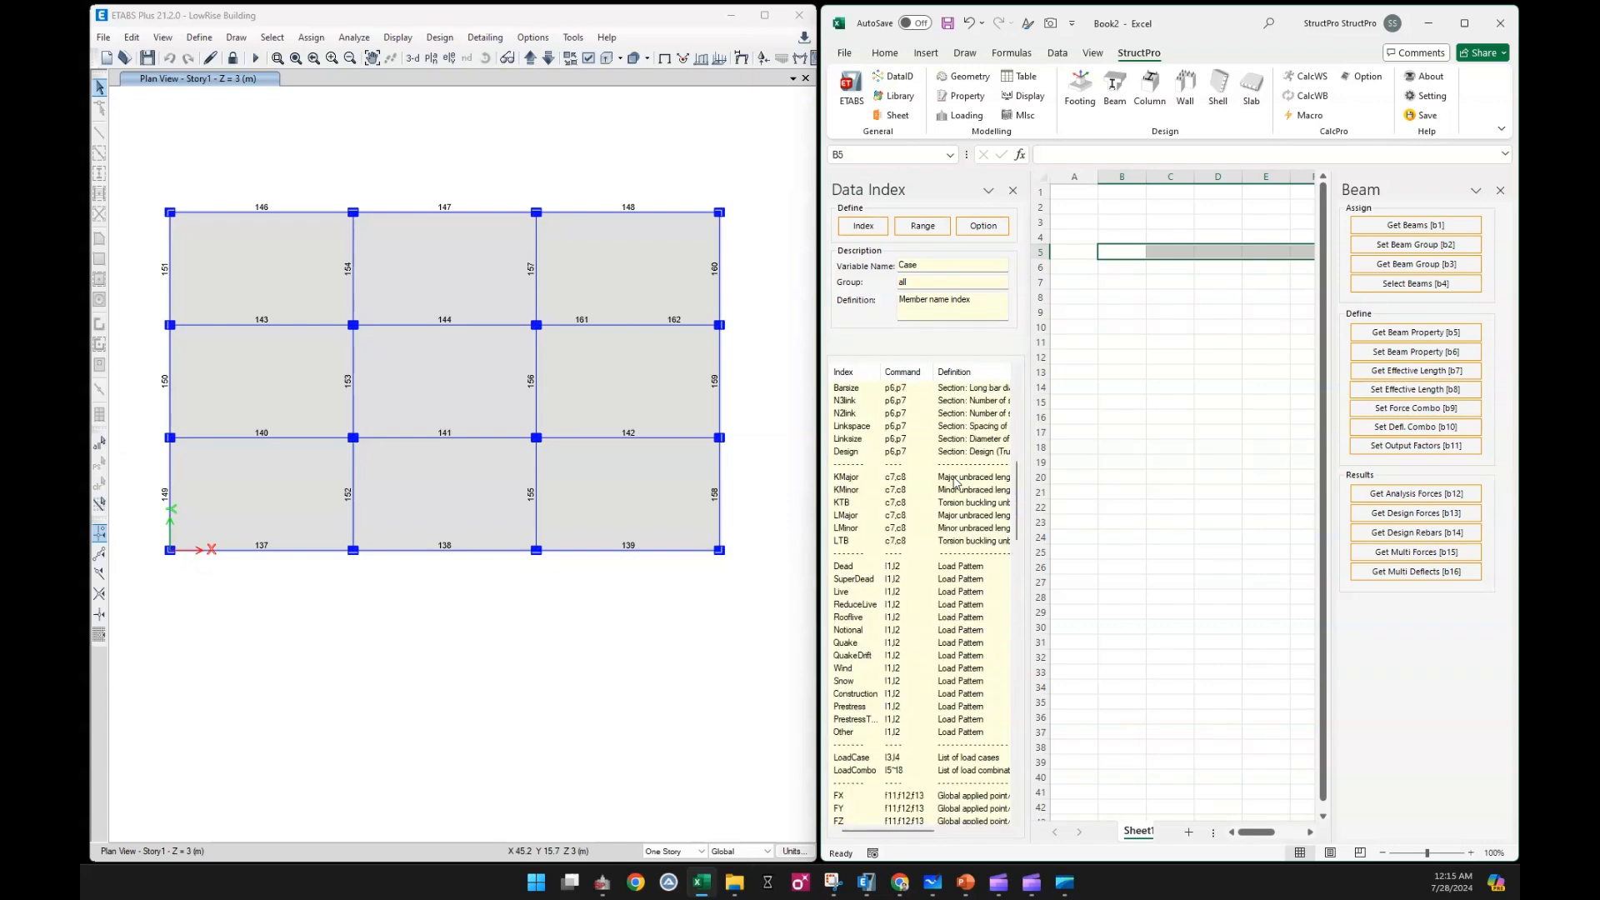
pyautogui.scroll(12, 956, 482)
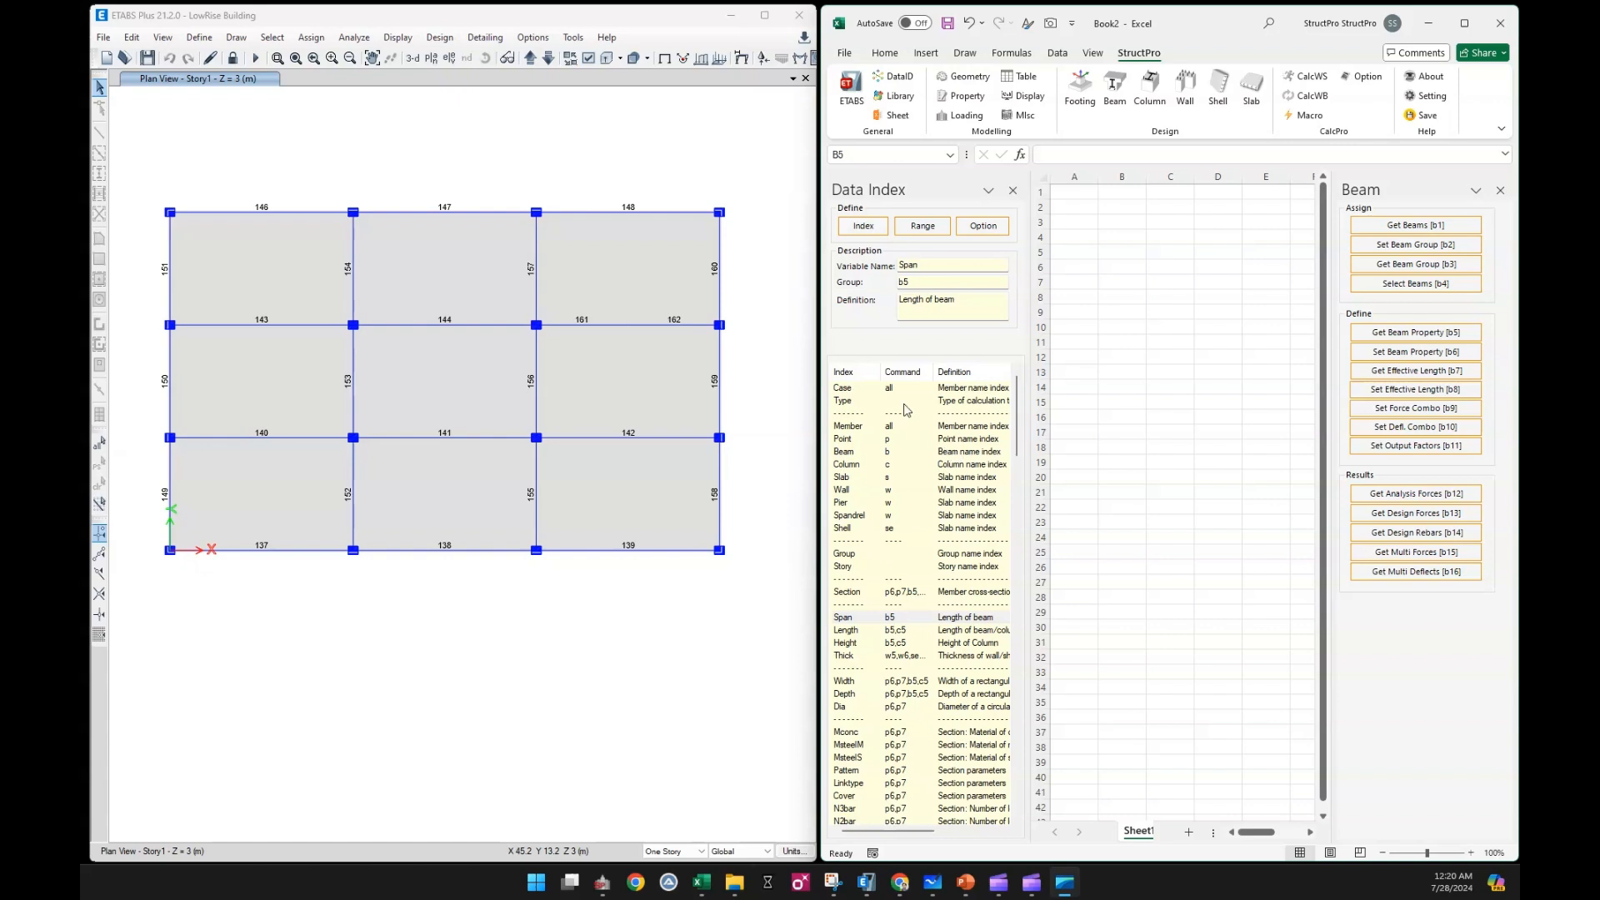
# Insert the Beam index from the data index as the header in cell B5
pyautogui.click(888, 448)
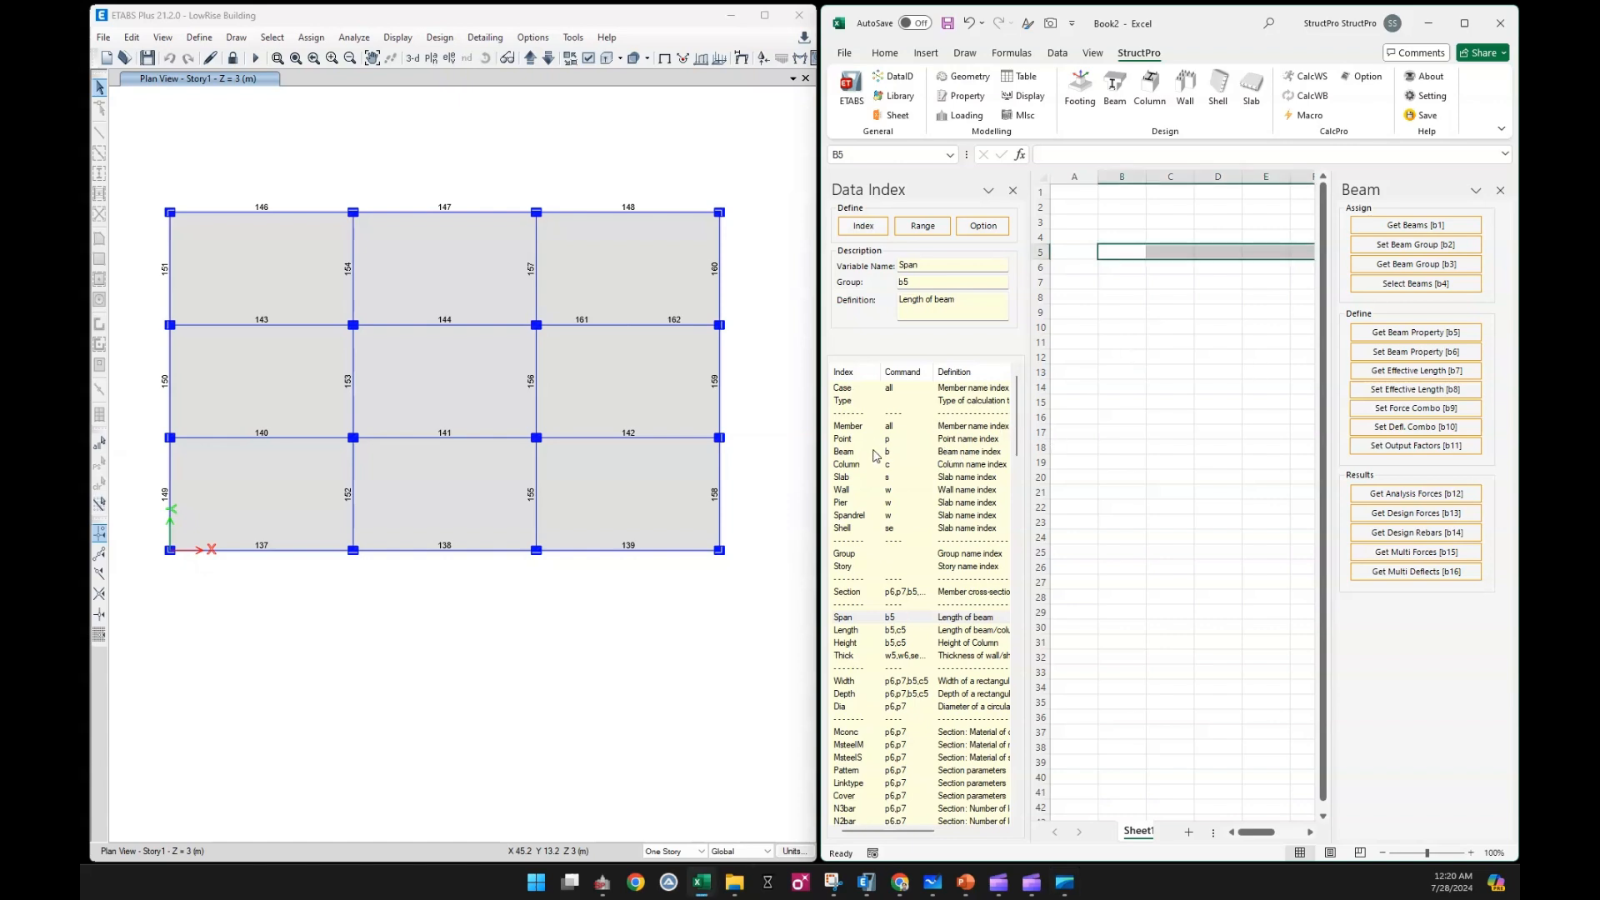
pyautogui.click(883, 454)
pyautogui.click(1126, 252)
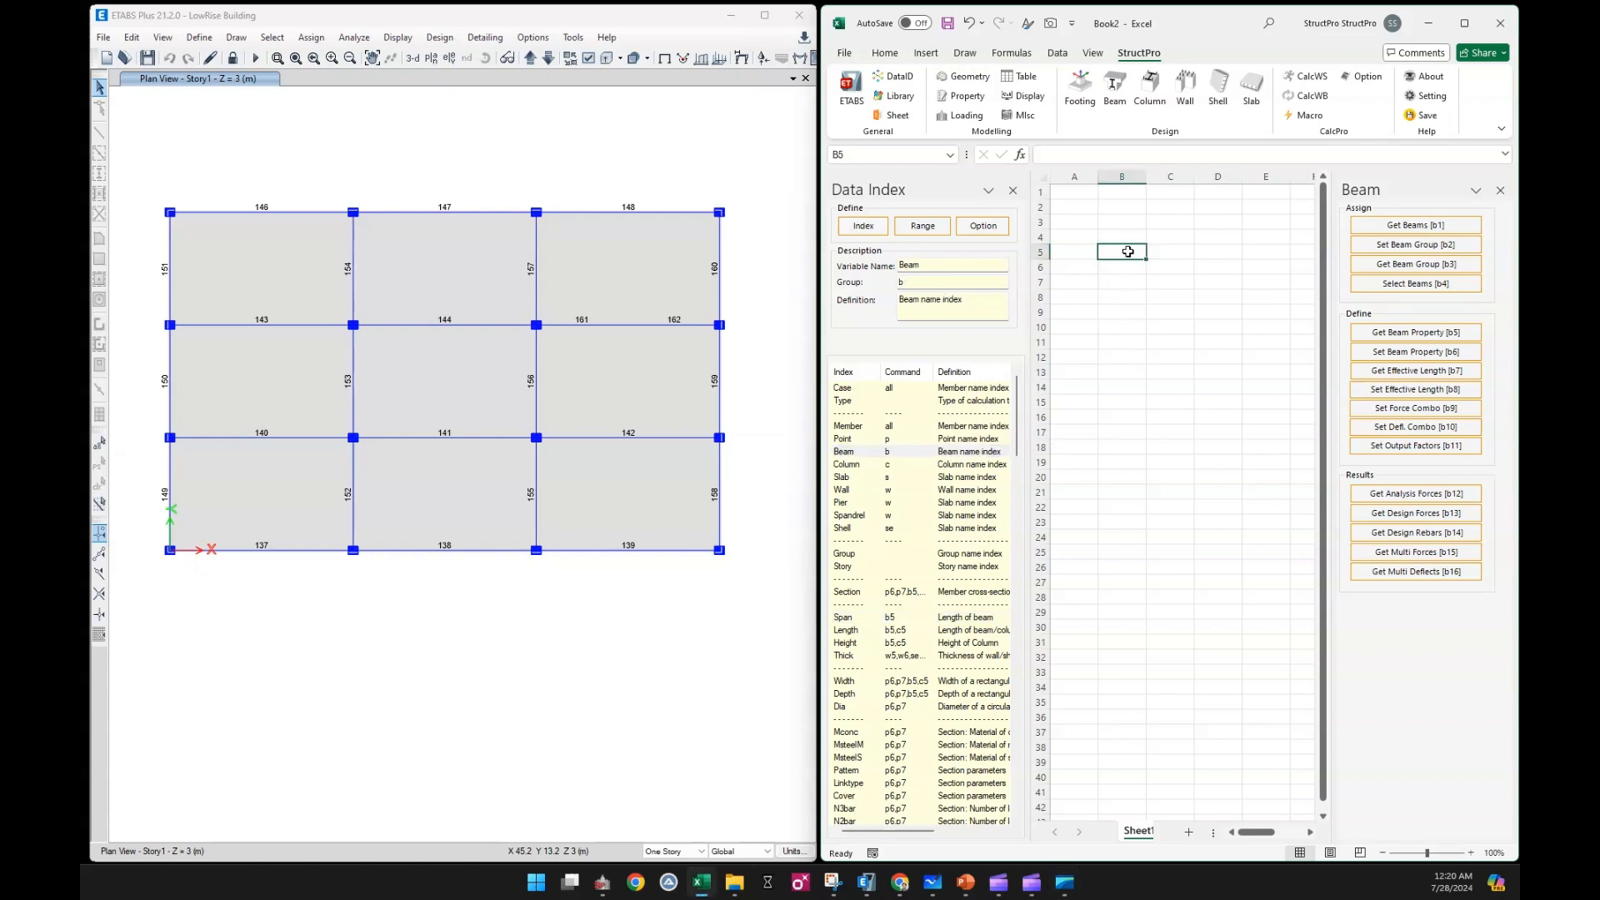
pyautogui.click(859, 453)
pyautogui.click(860, 454)
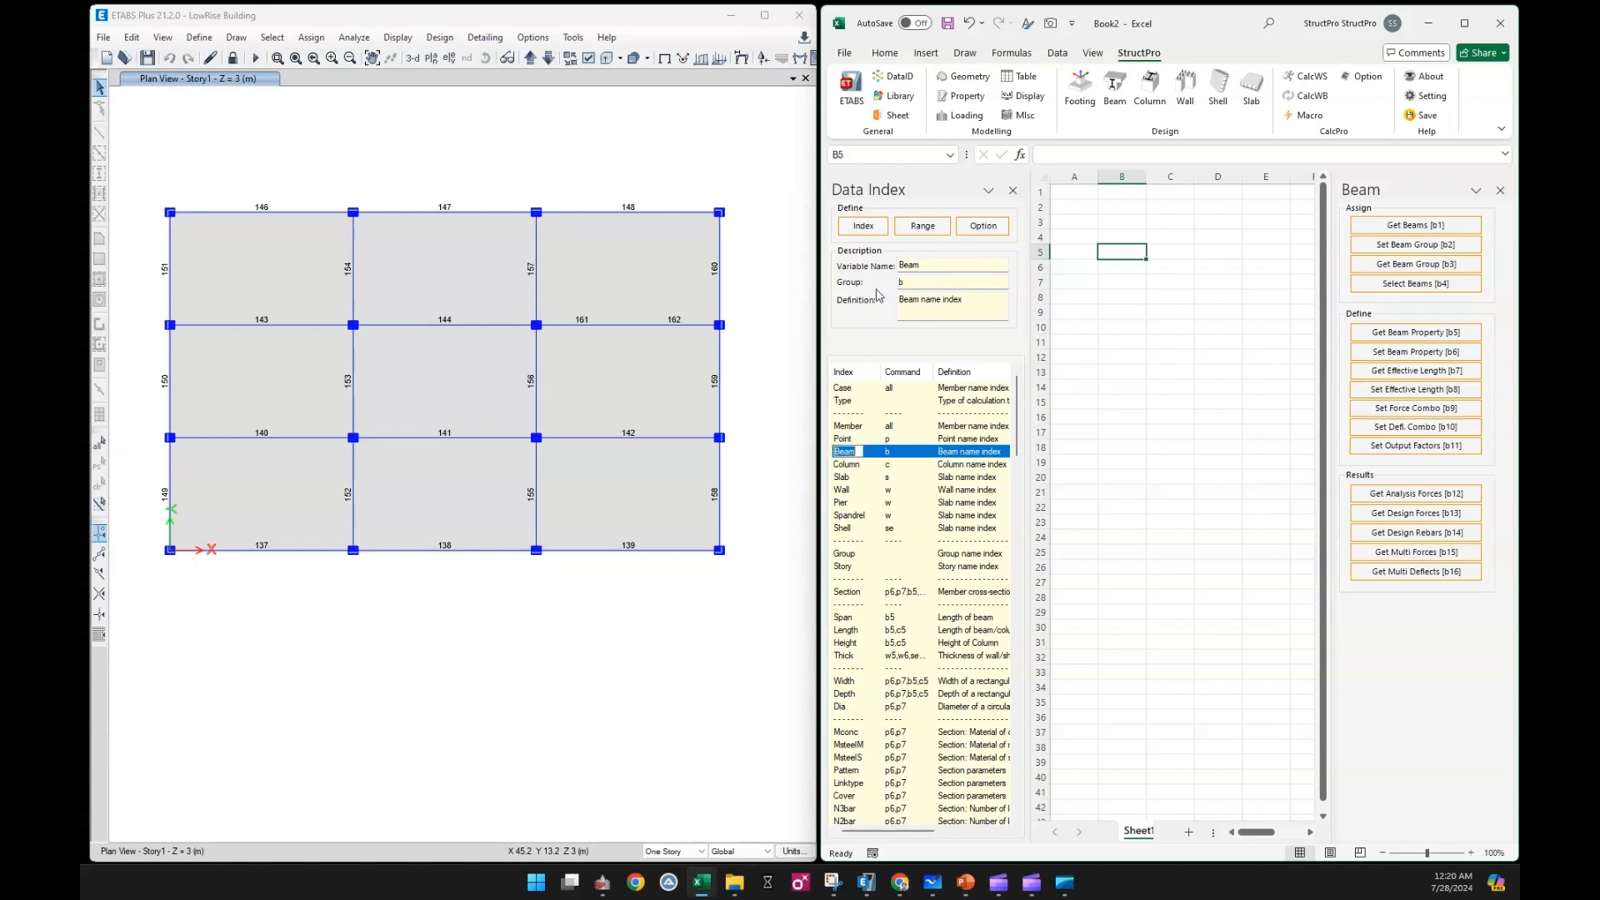
pyautogui.click(867, 229)
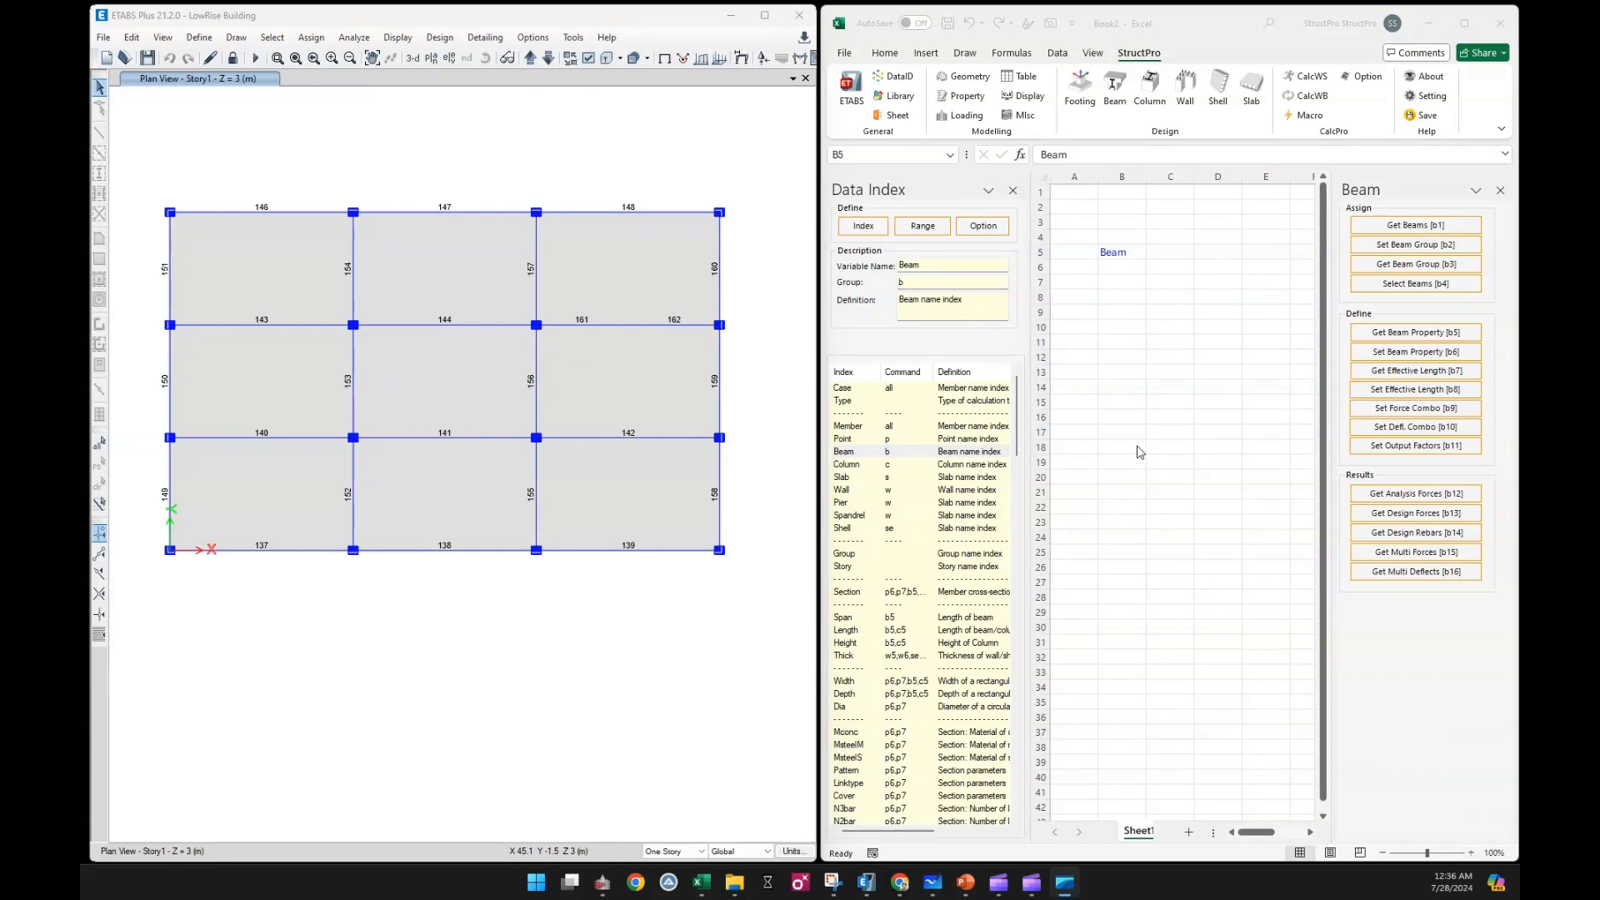
# Insert the Section index from the data index as the header in cell C5
pyautogui.click(1162, 253)
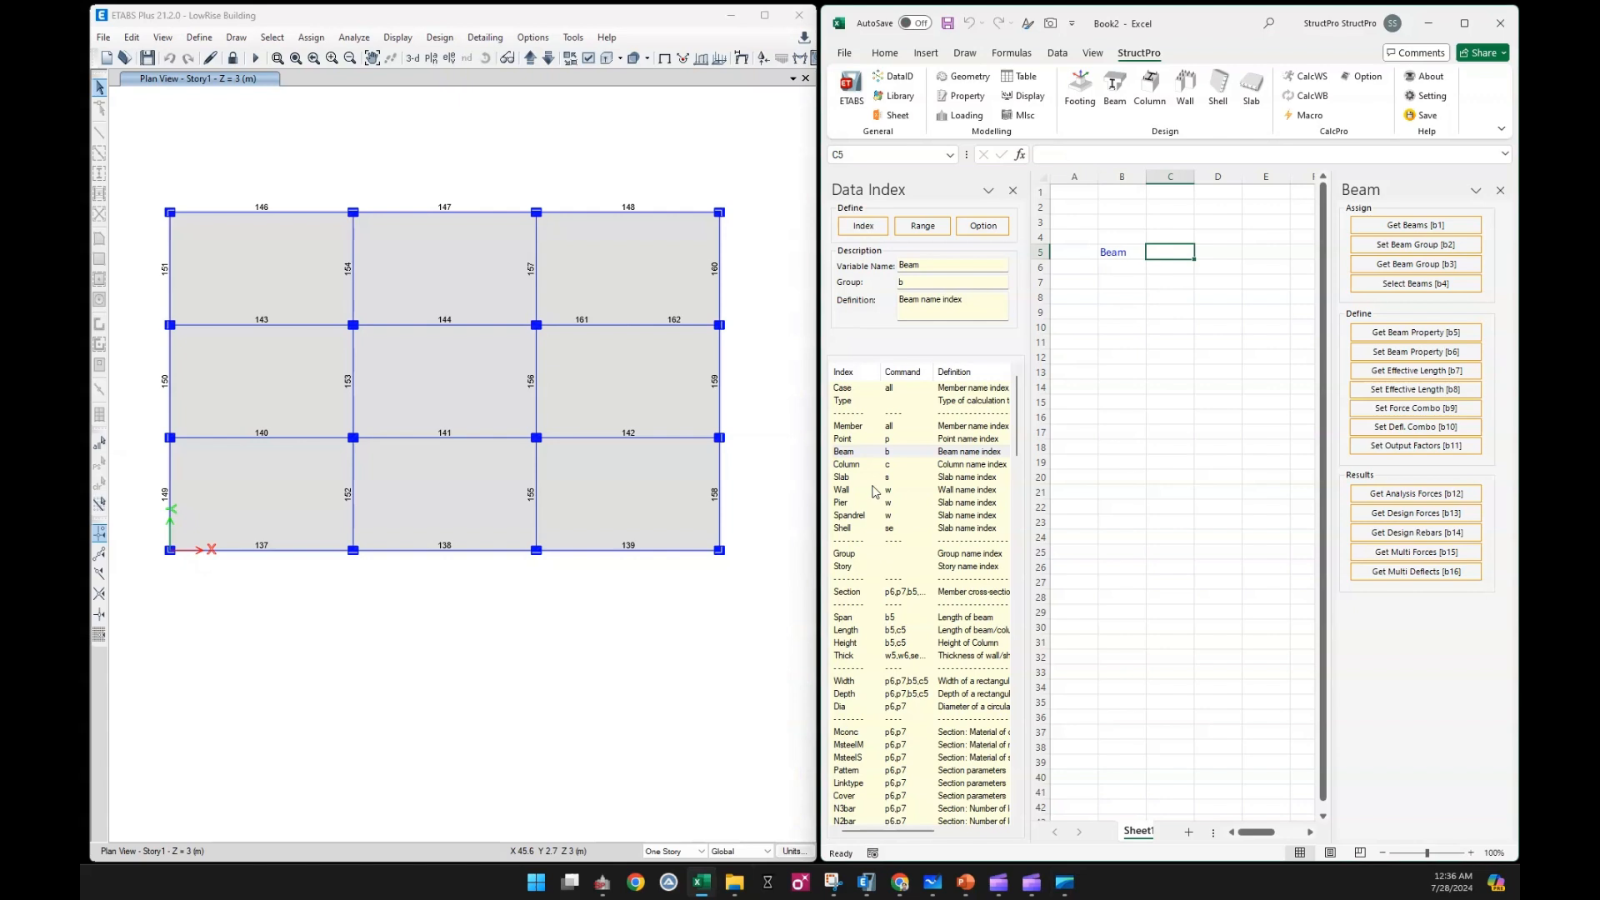
pyautogui.click(882, 591)
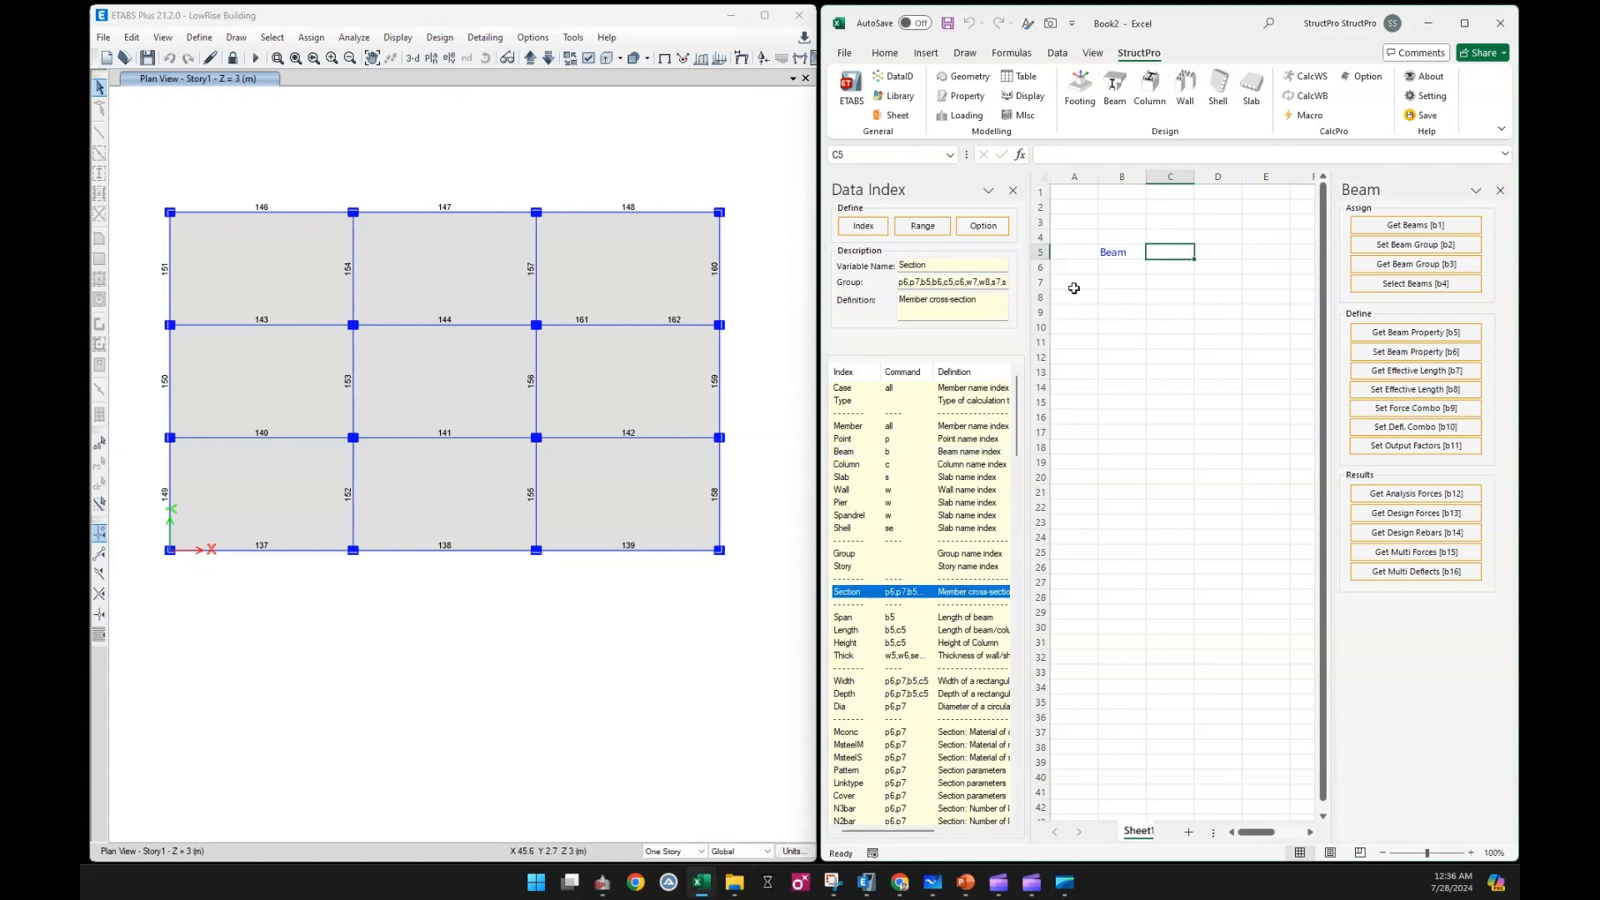
pyautogui.click(864, 226)
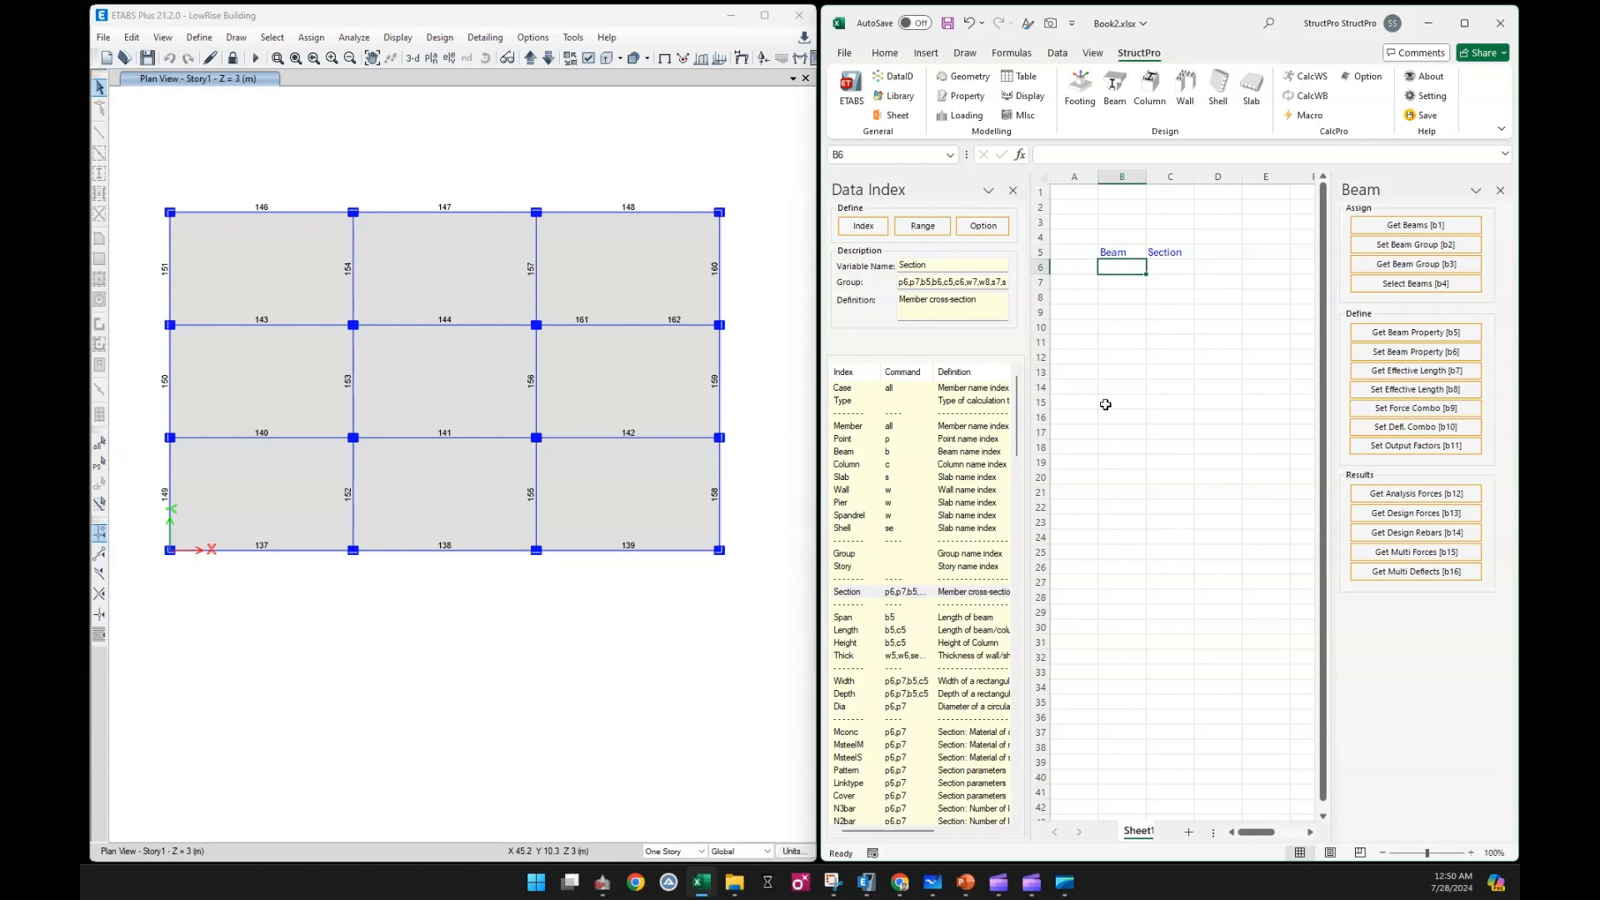
# Fetch beams 140 and 143 from the ETABS plan together into cell B6, and clear that cell
pyautogui.click(296, 325)
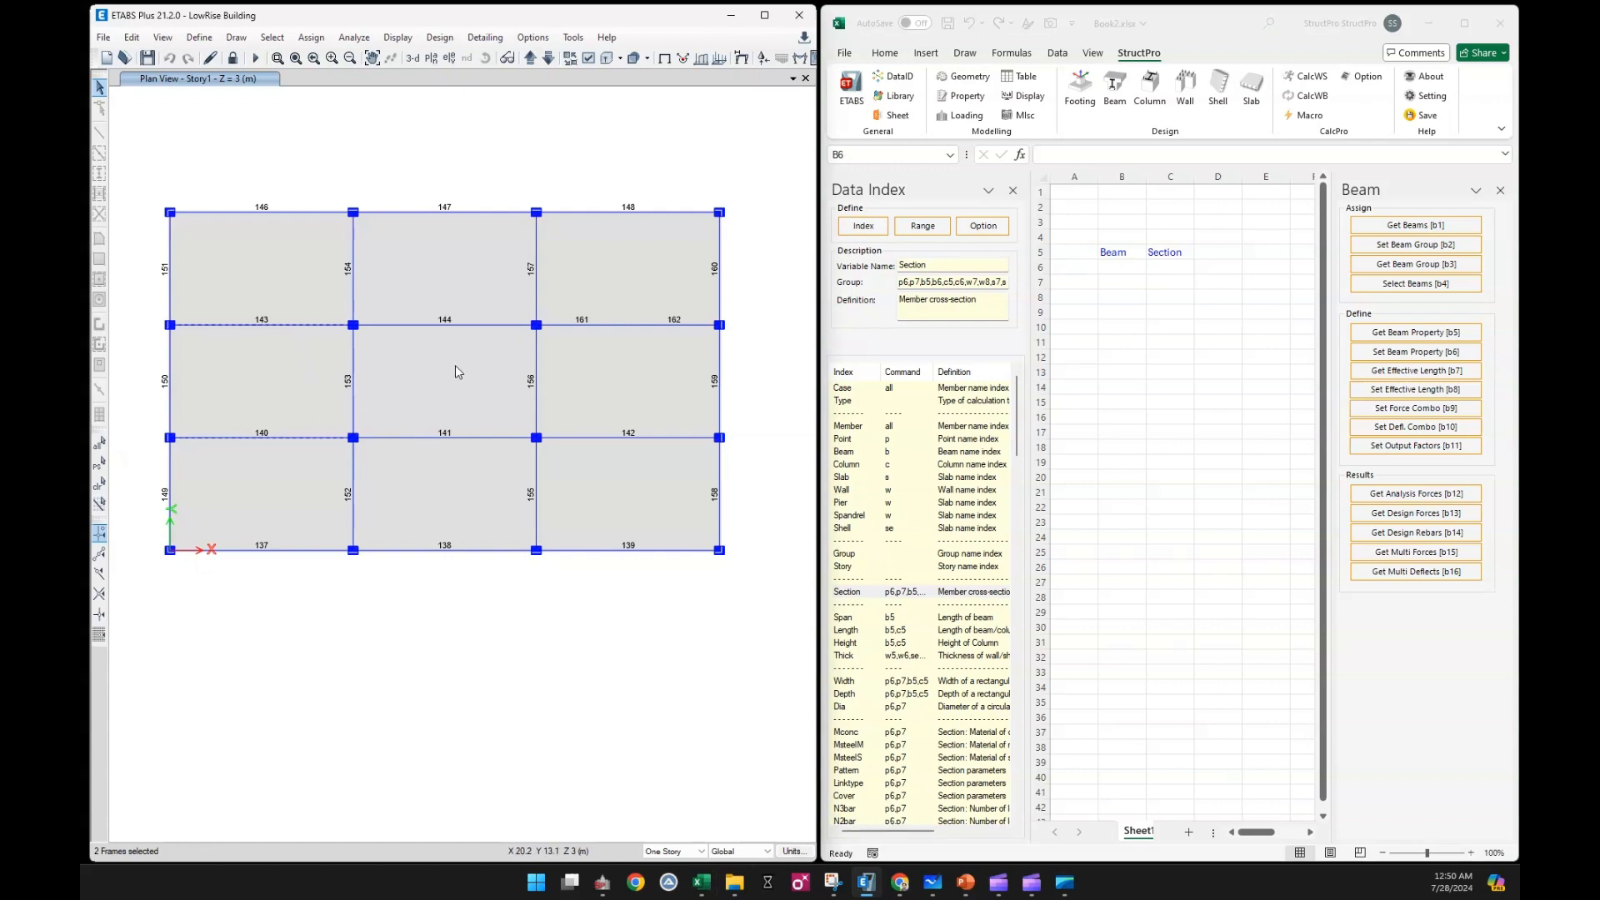
pyautogui.click(1138, 266)
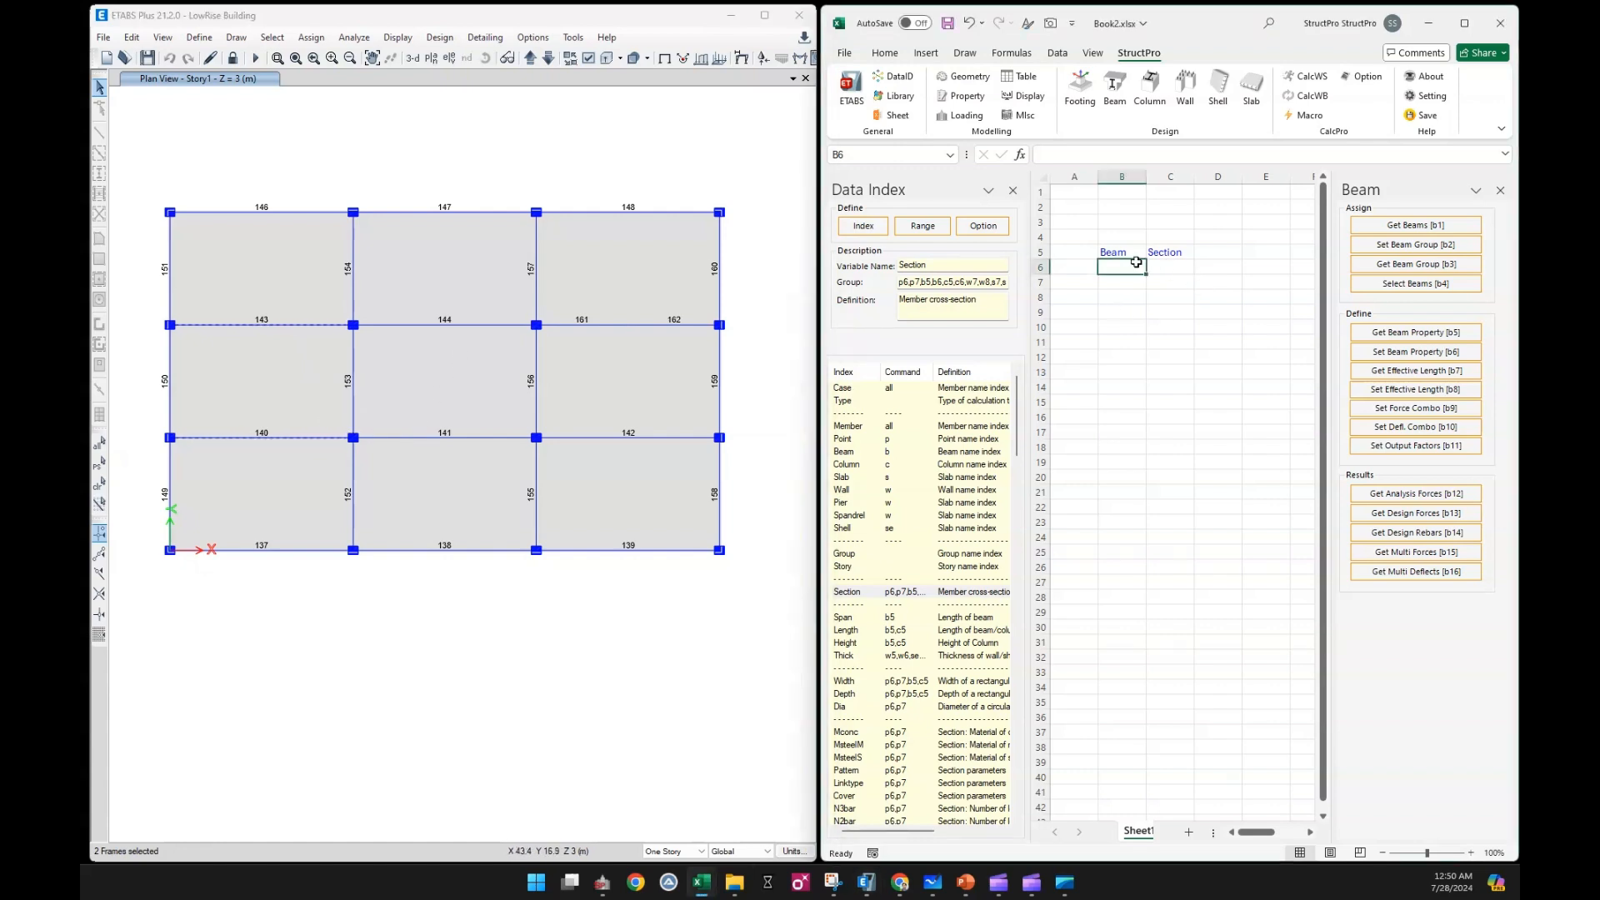
pyautogui.click(1407, 227)
pyautogui.press('Delete')
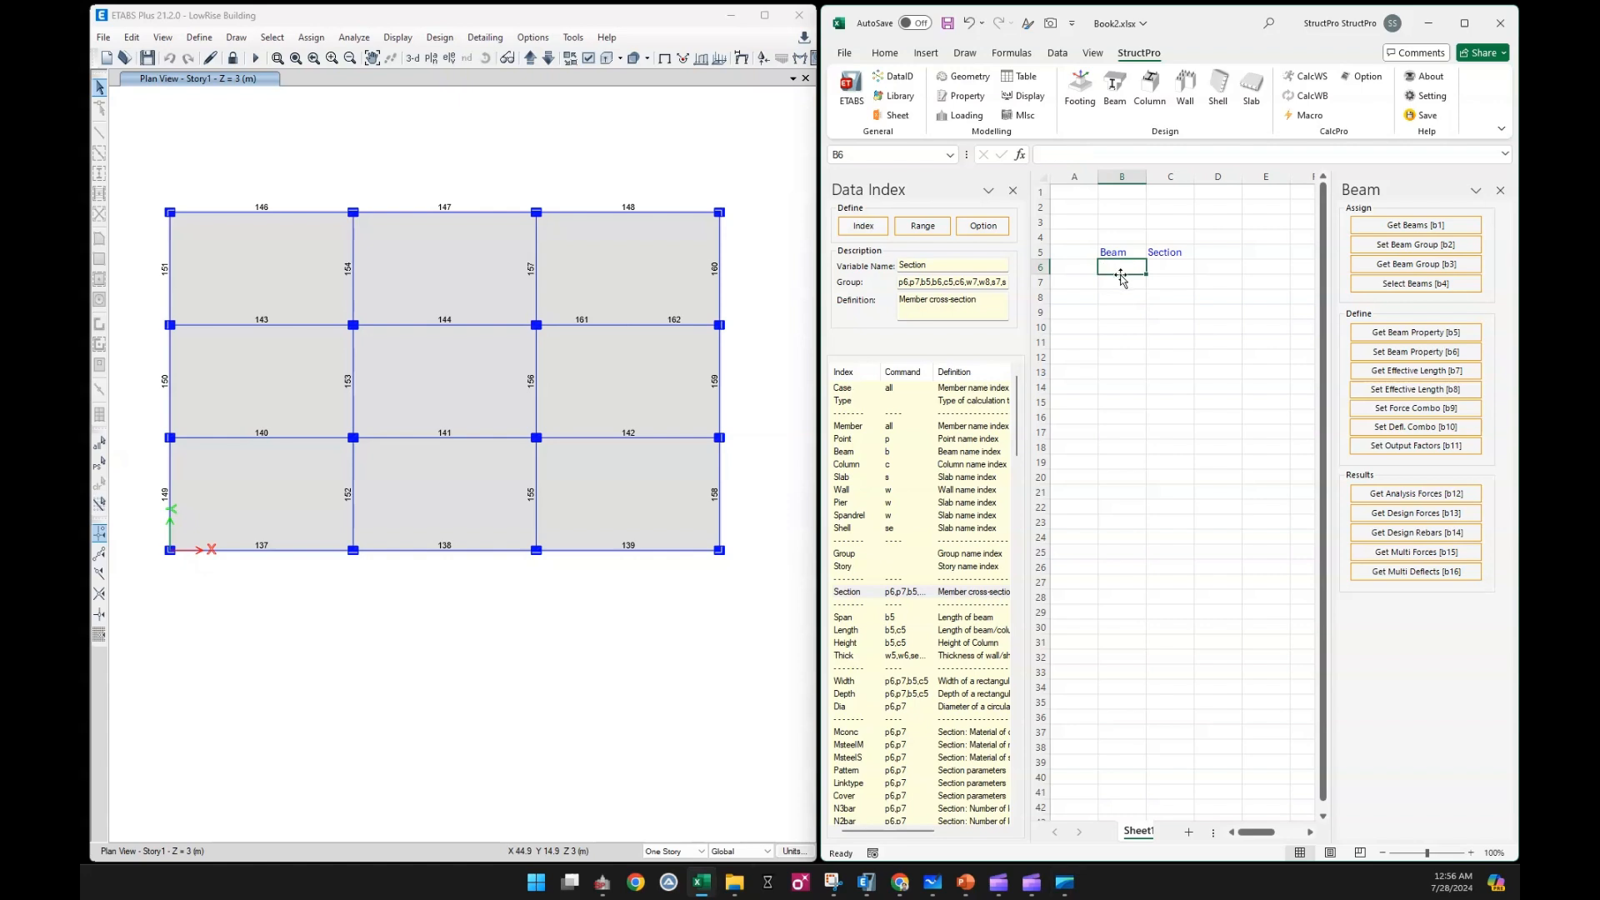
# Select beams 143, 140, 146 and 137 in the ETABS plan and fetch their names into cells B6:B9
pyautogui.click(301, 325)
pyautogui.click(303, 437)
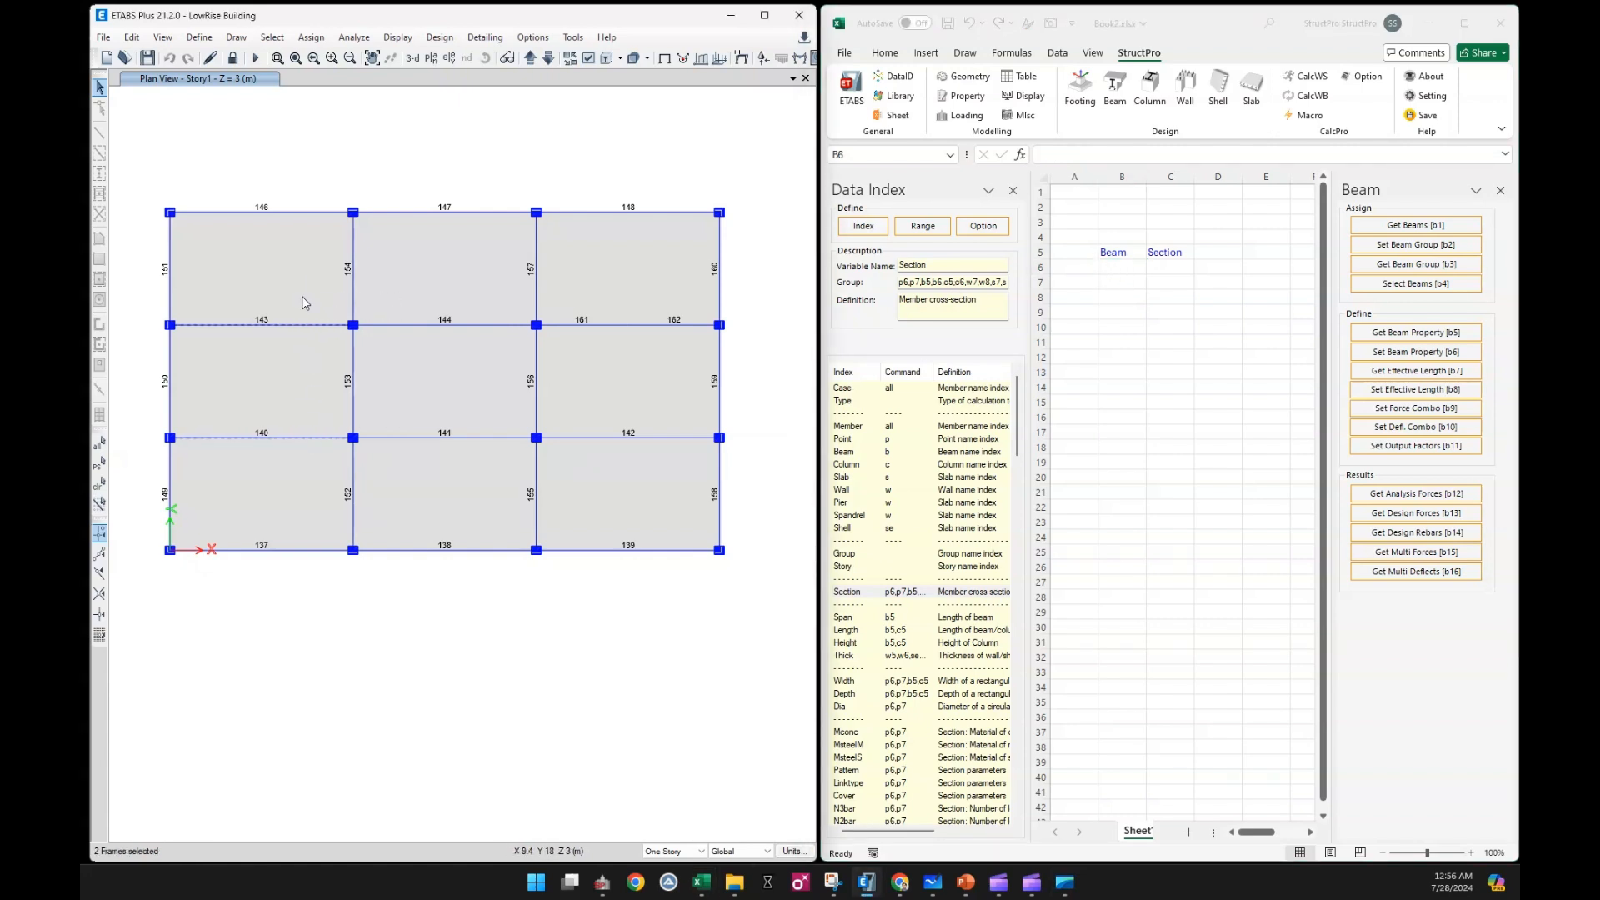
pyautogui.click(302, 212)
pyautogui.click(300, 550)
pyautogui.moveTo(1121, 266); pyautogui.dragTo(1125, 312)
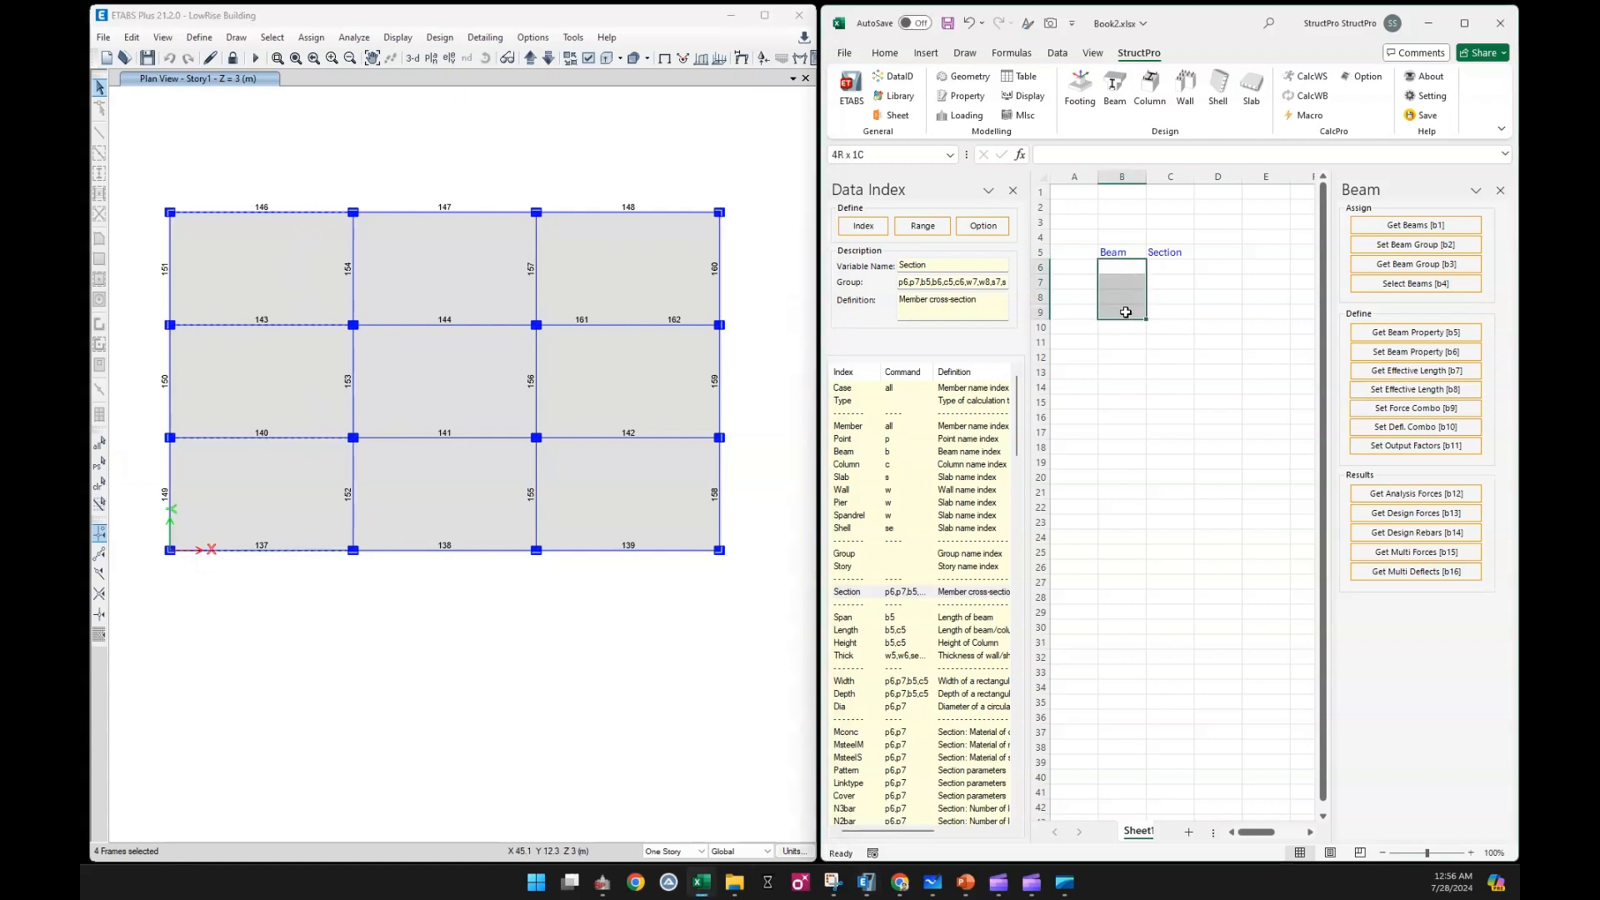
pyautogui.click(1394, 226)
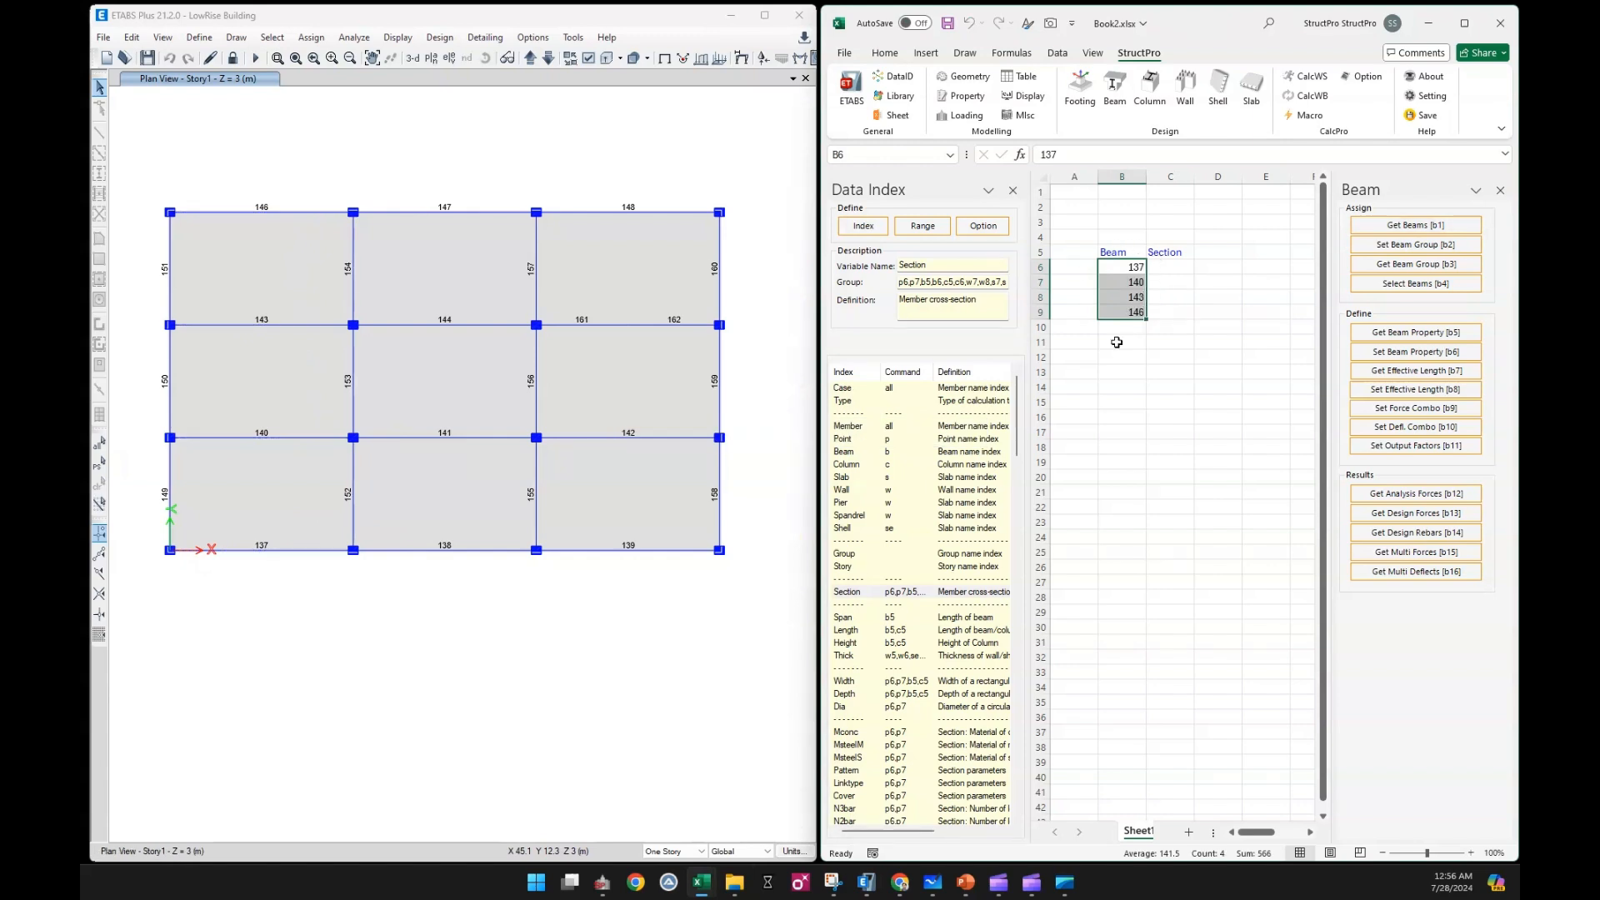
pyautogui.click(1136, 437)
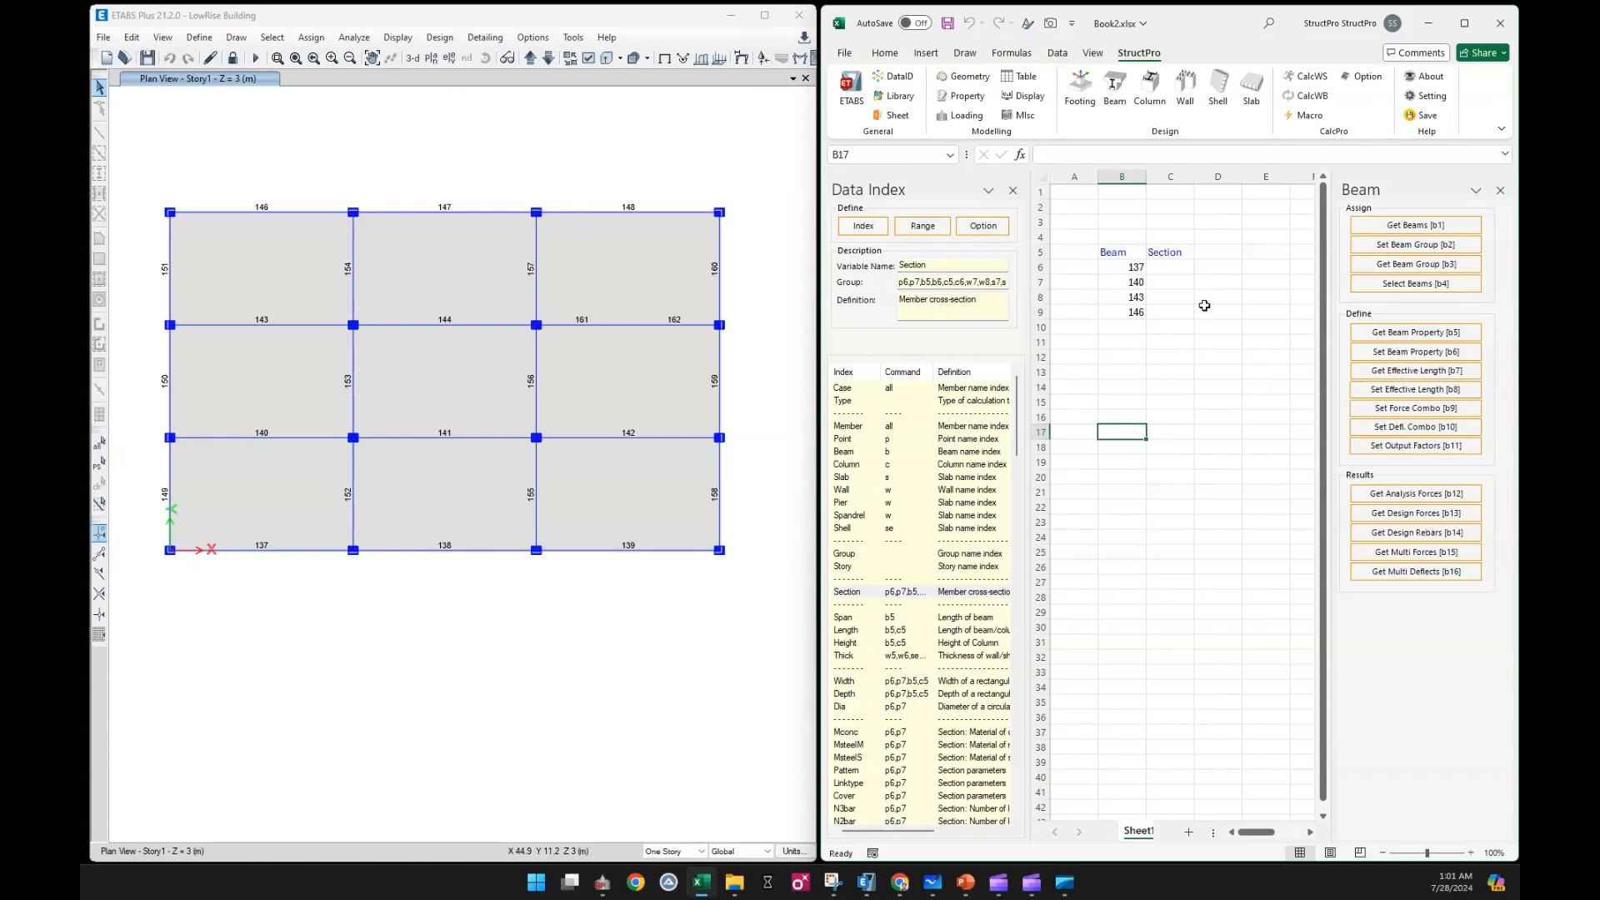
# Fetch the section properties of the beams listed in B6:B9 and fit column C to its contents
pyautogui.click(1181, 356)
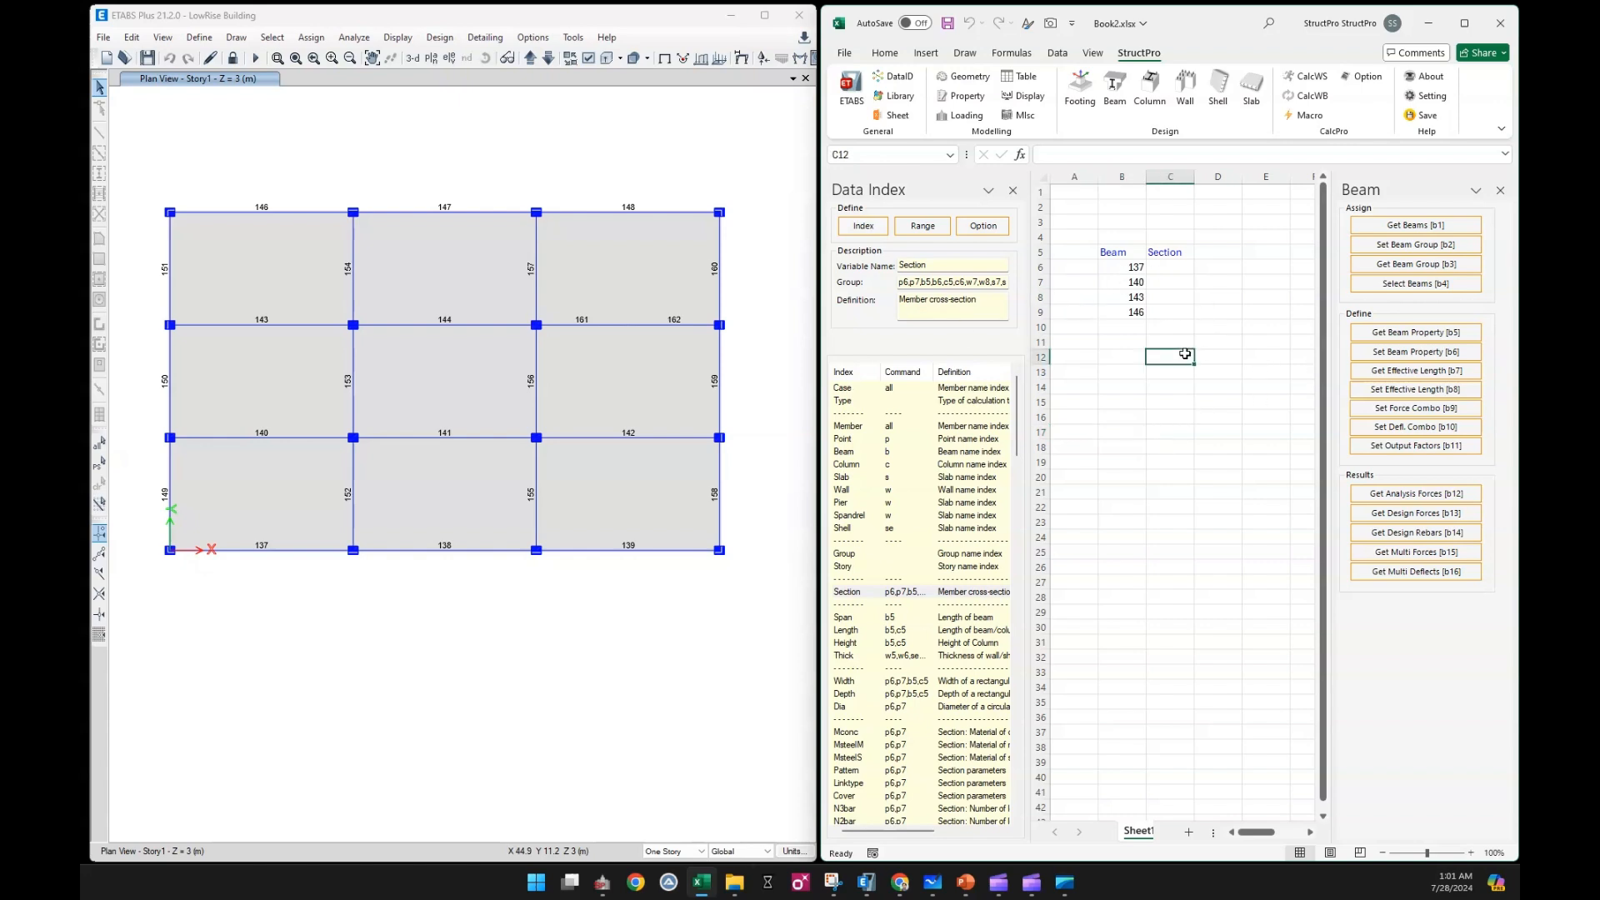
pyautogui.click(1127, 268)
pyautogui.moveTo(1123, 295); pyautogui.dragTo(1122, 312)
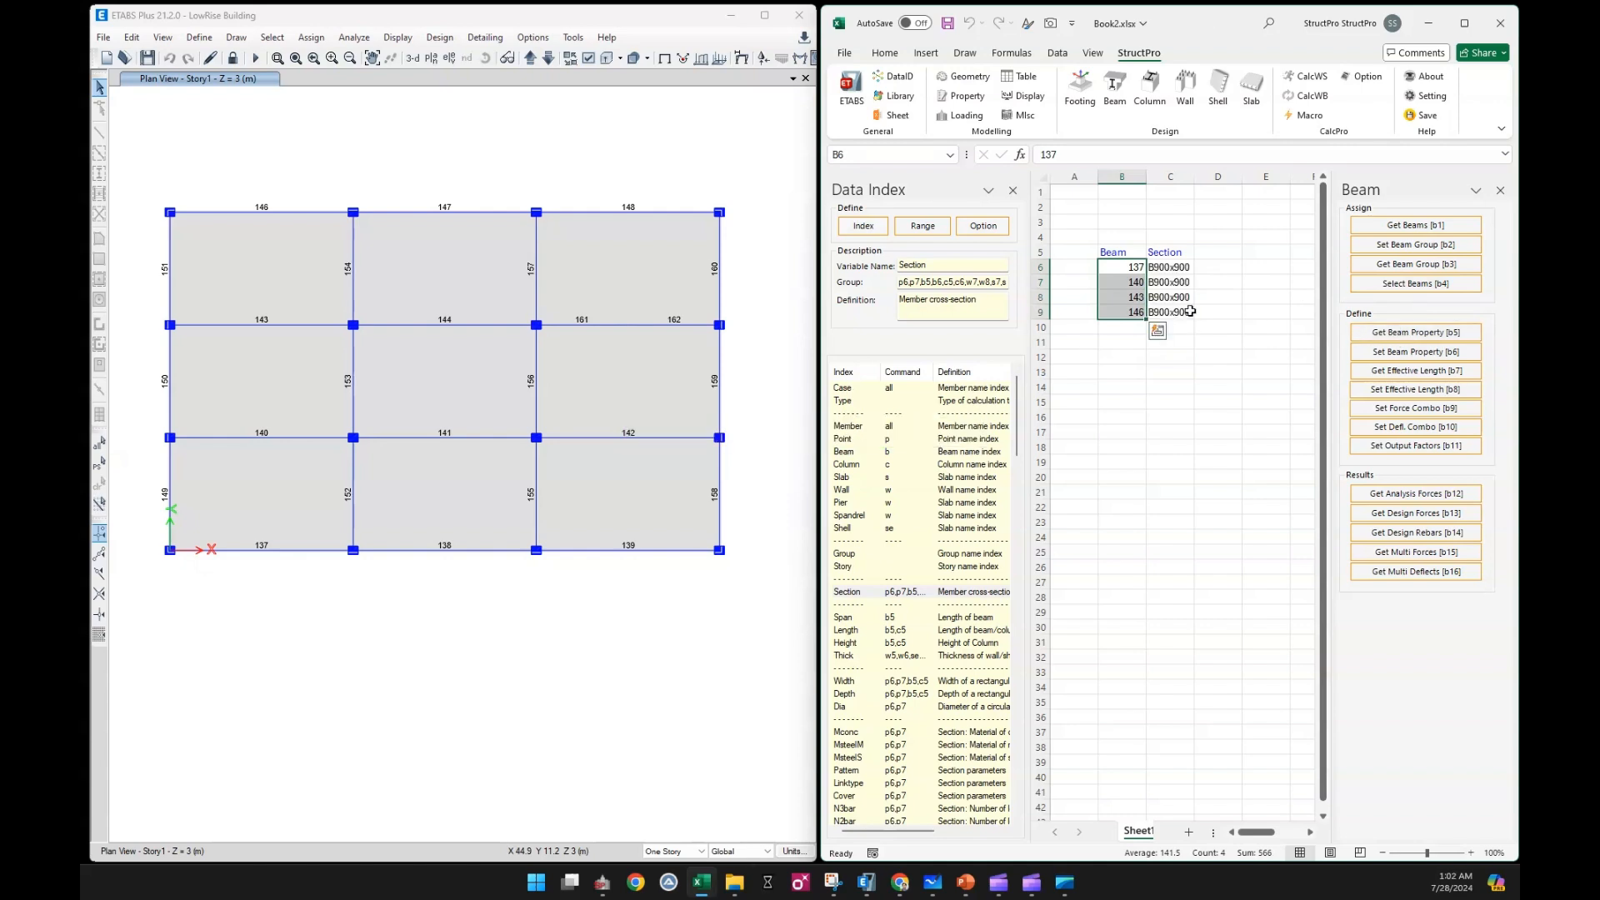
pyautogui.doubleClick(1193, 177)
pyautogui.click(1194, 402)
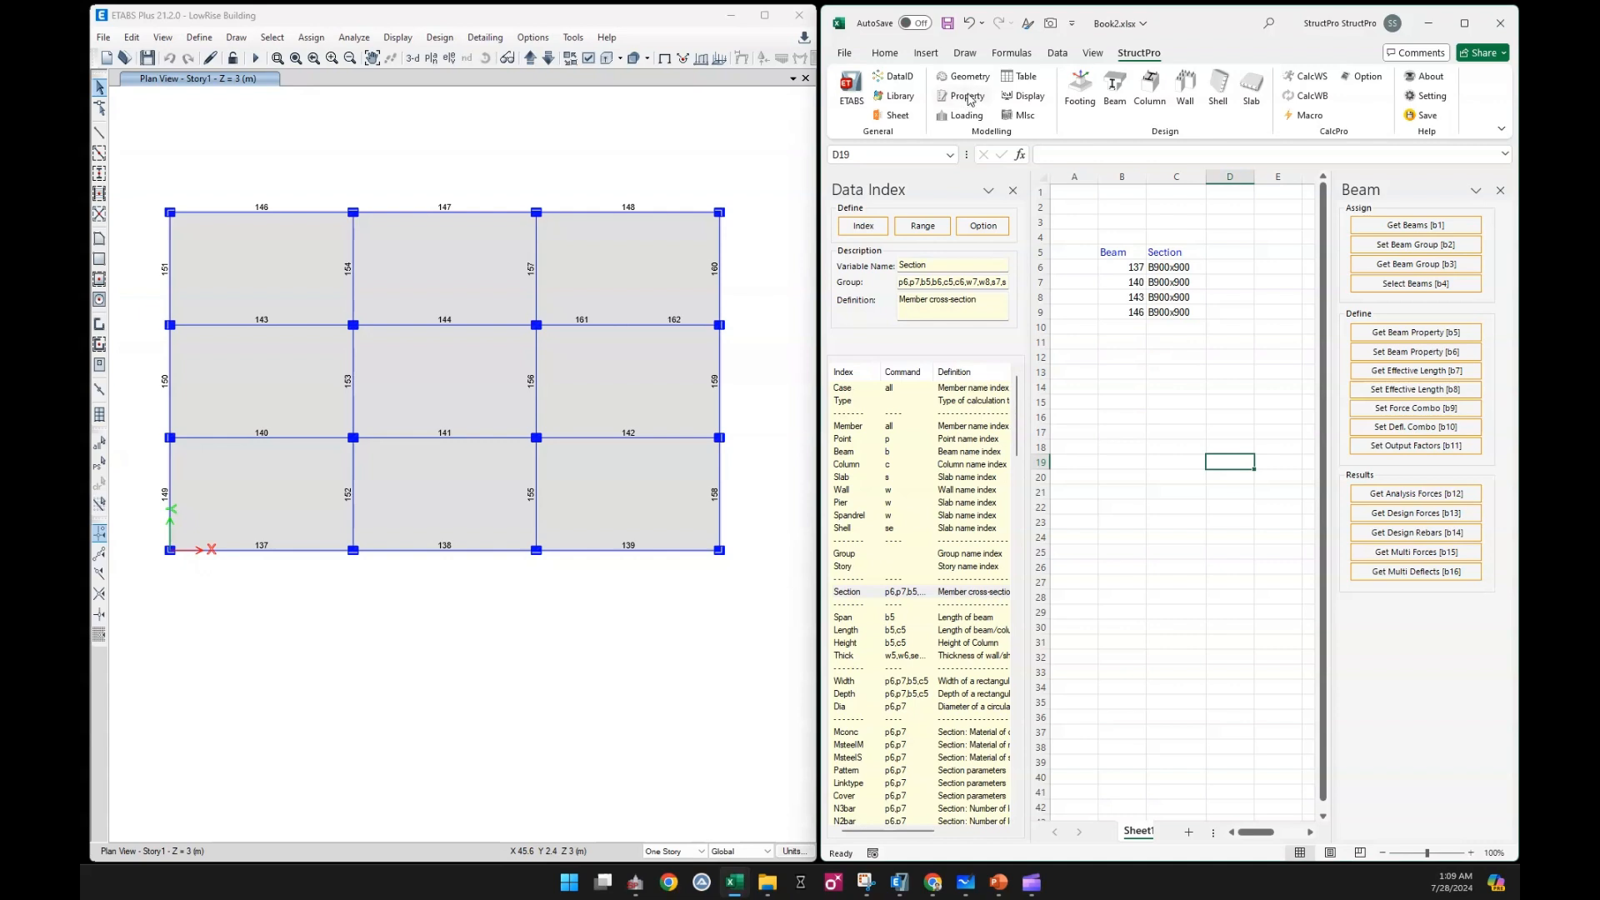
# List the model's frame sections in the sheet starting at cell B16 using the property commands
pyautogui.click(967, 98)
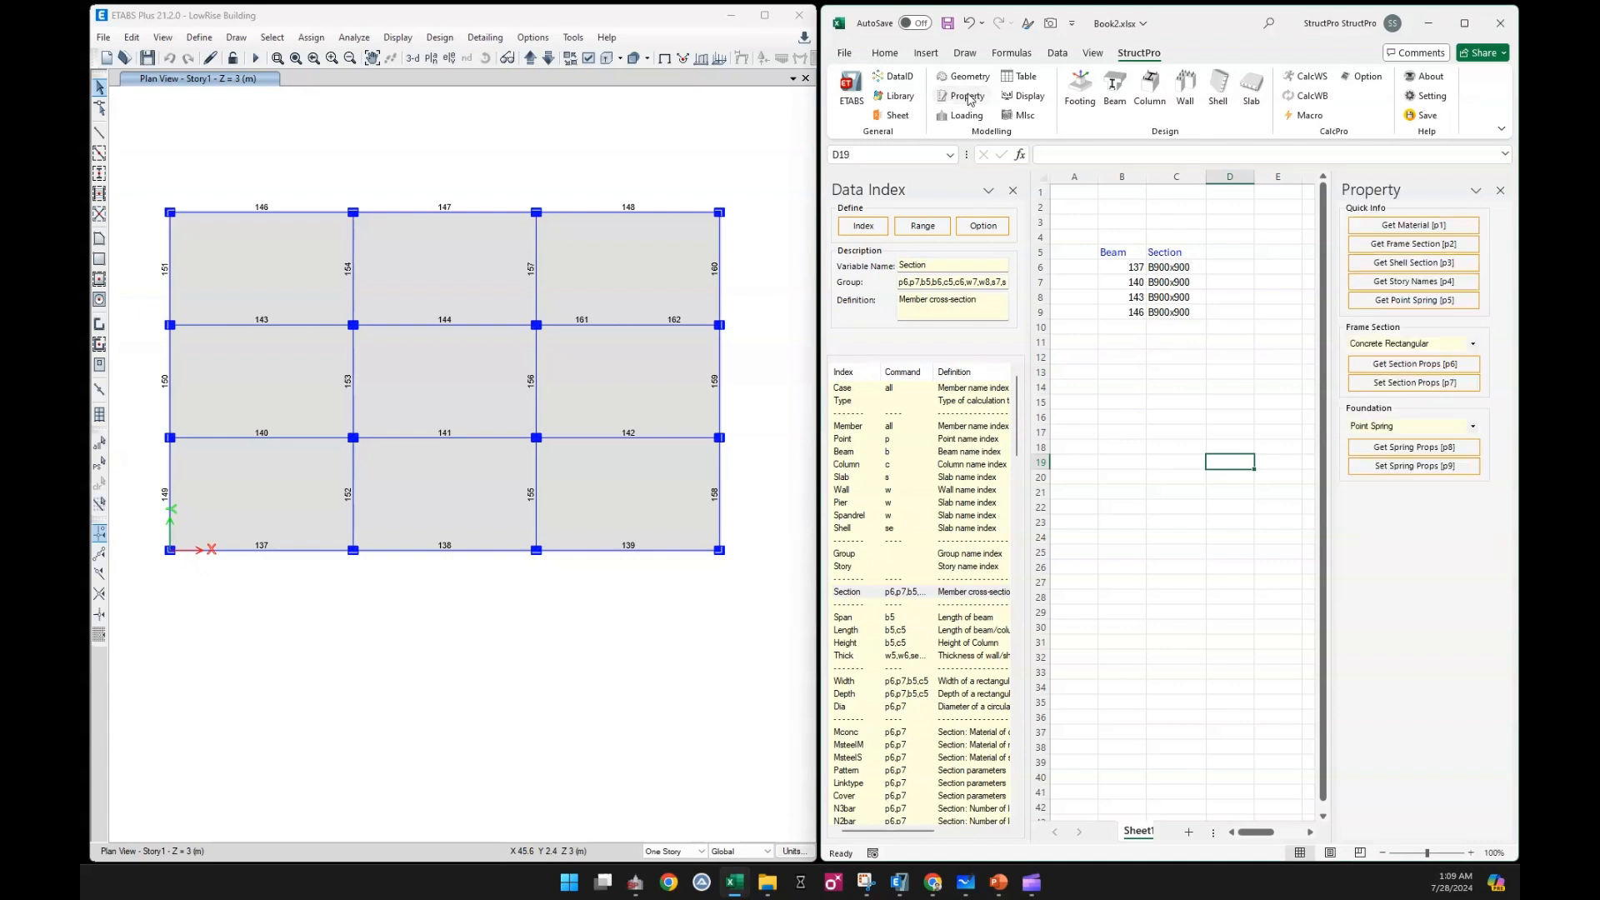
pyautogui.click(1127, 417)
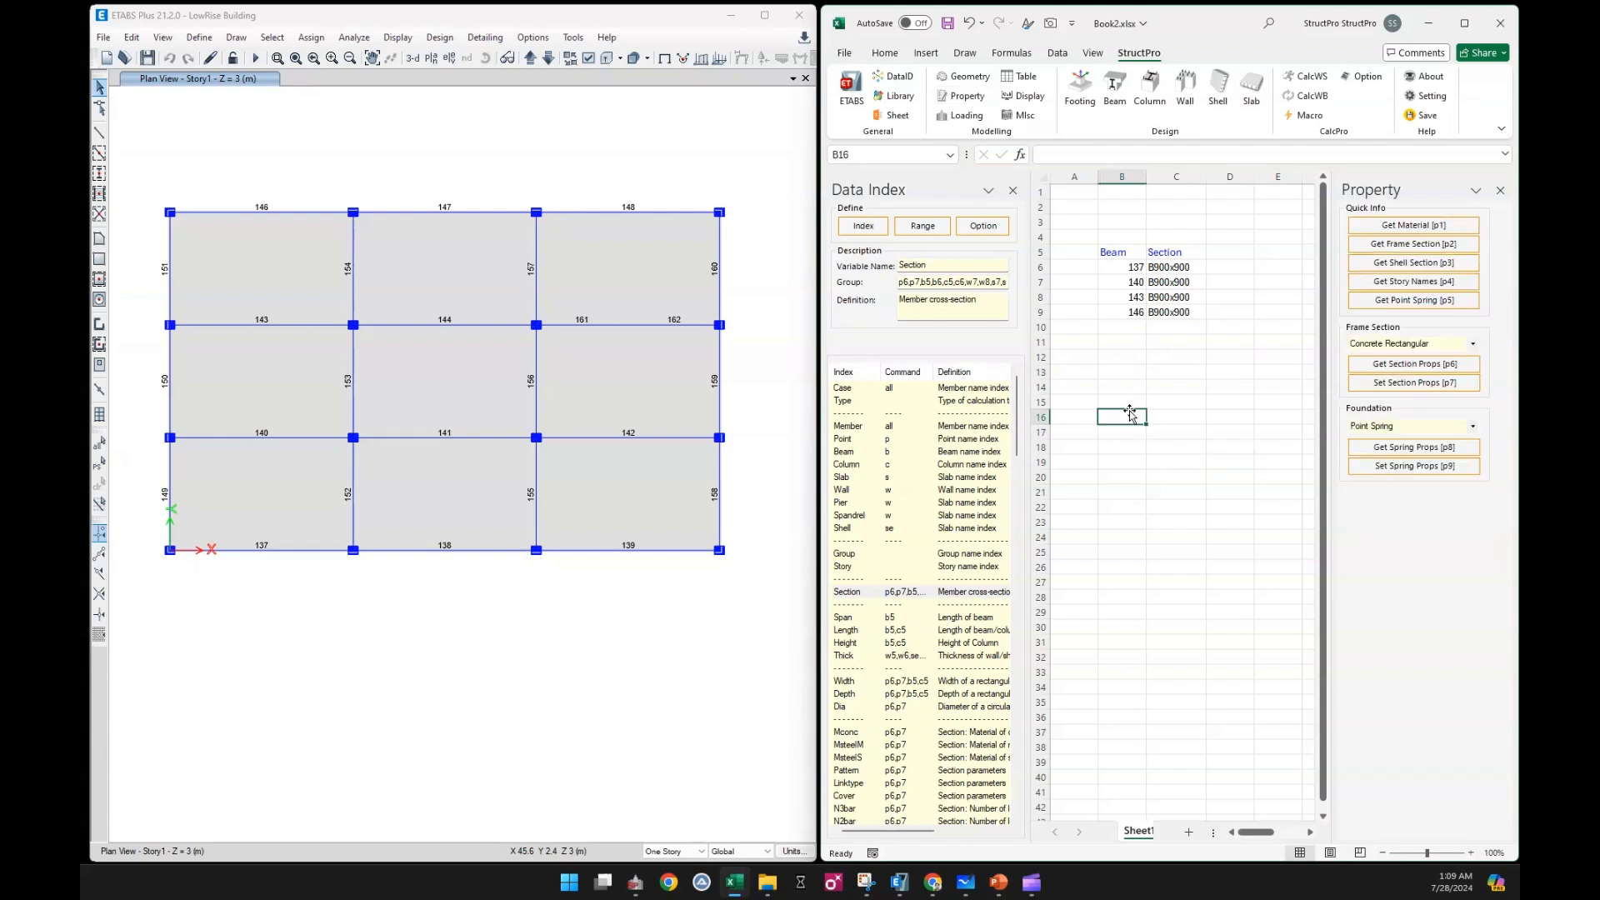
pyautogui.click(1401, 246)
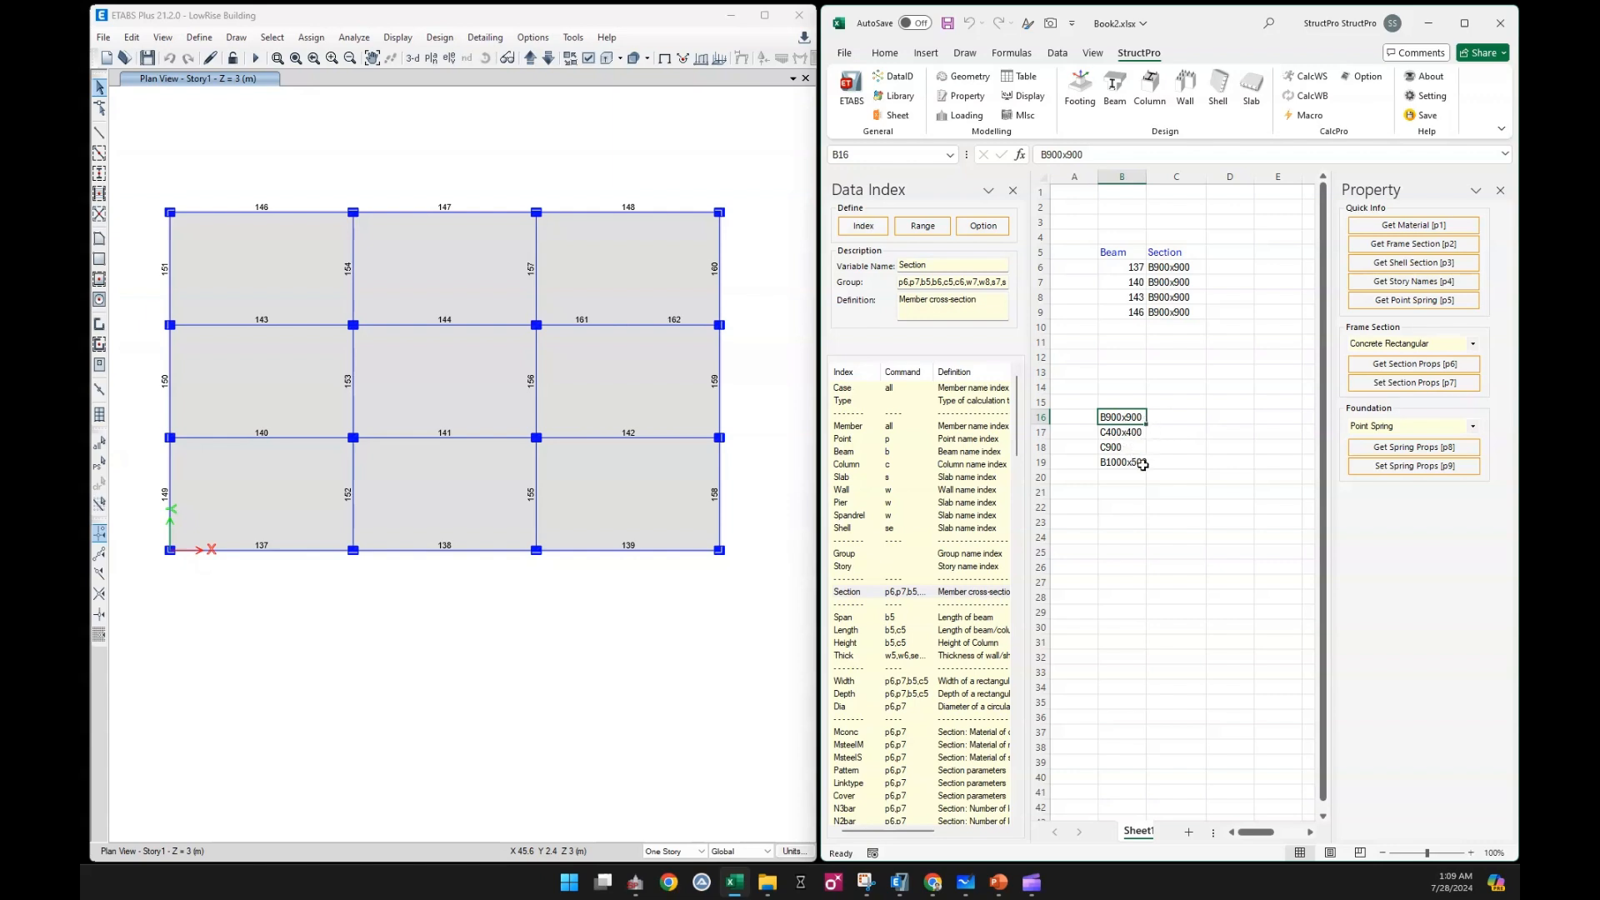
# Copy the section name B1000x500 into the Section cells of beams 140 and 143
pyautogui.click(1137, 463)
pyautogui.hotkey('ctrl', 'c')
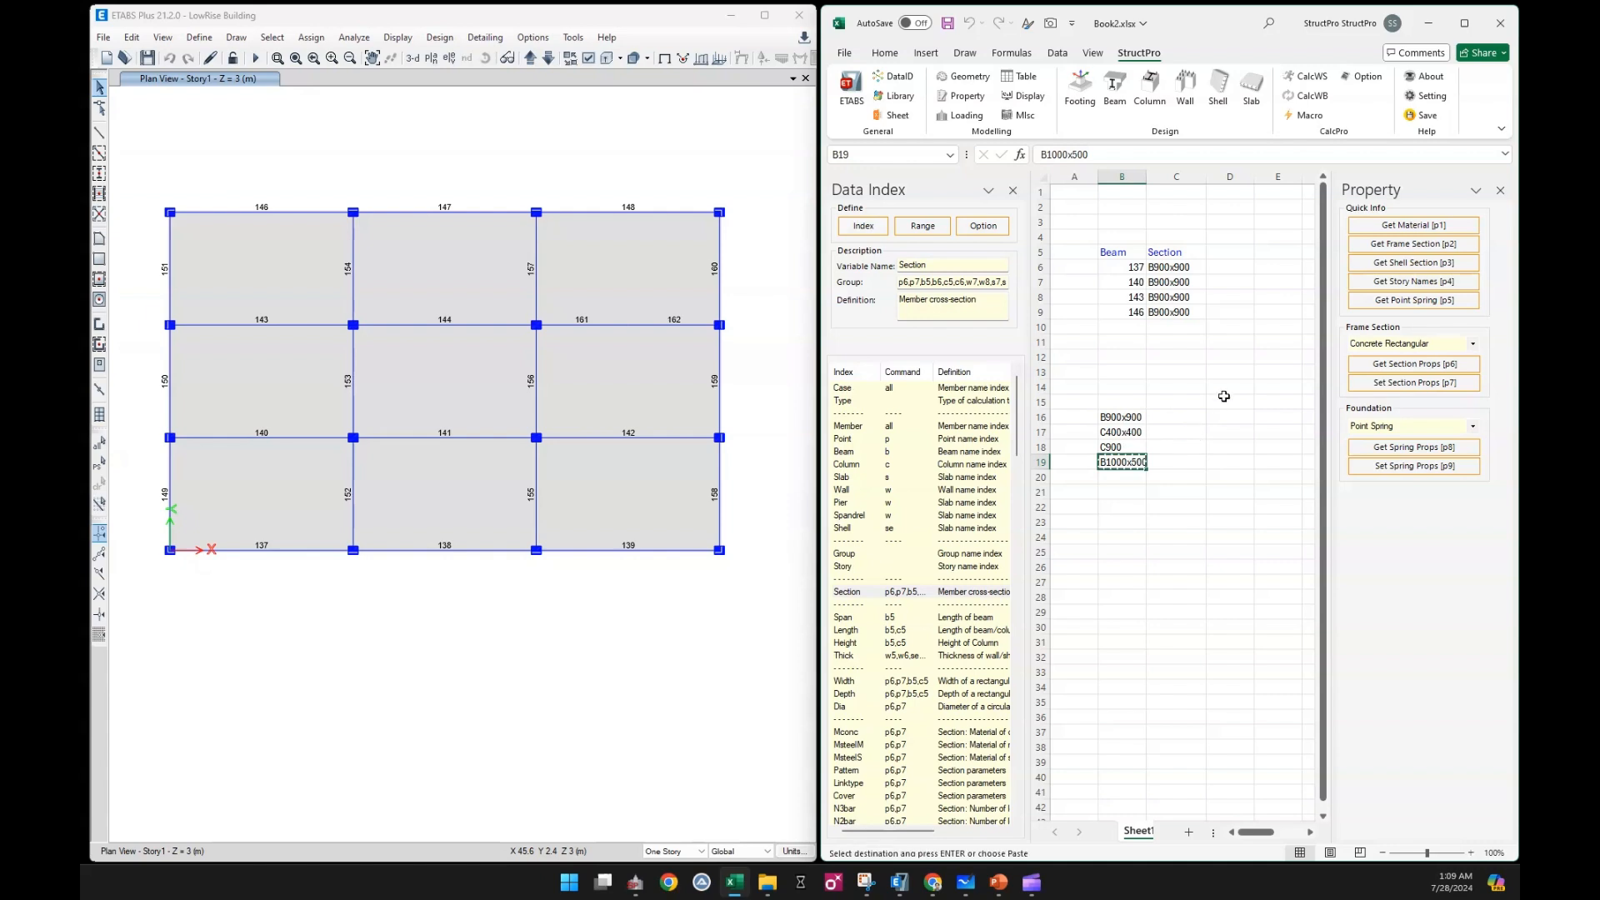
pyautogui.click(1181, 285)
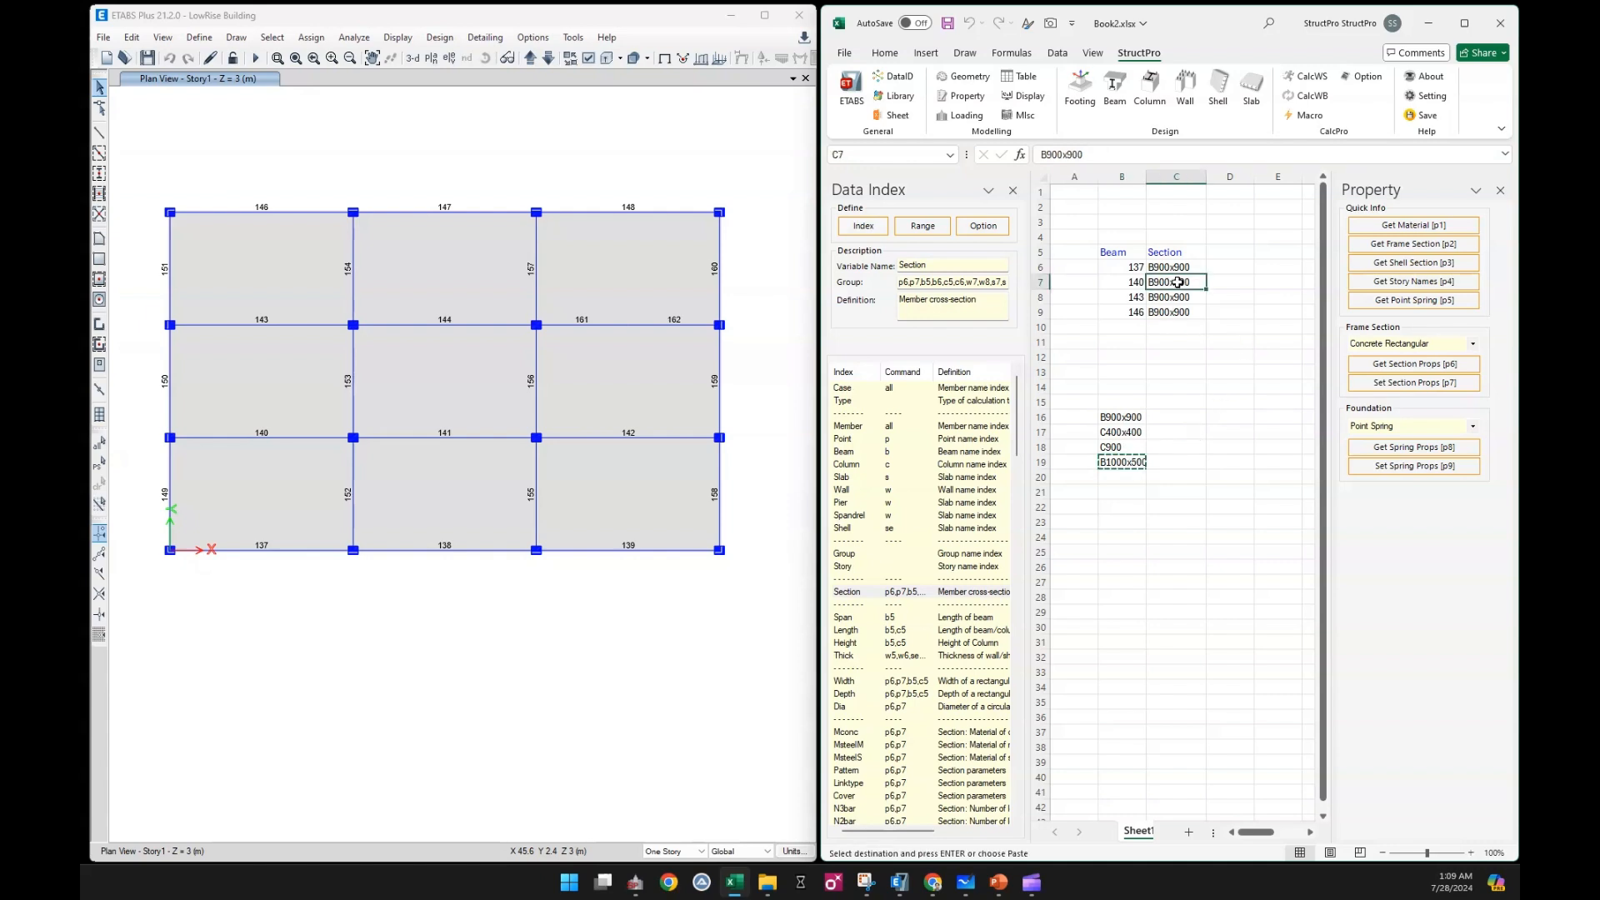
pyautogui.hotkey('ctrl', 'v')
pyautogui.click(1182, 297)
pyautogui.hotkey('ctrl', 'v')
pyautogui.click(1172, 358)
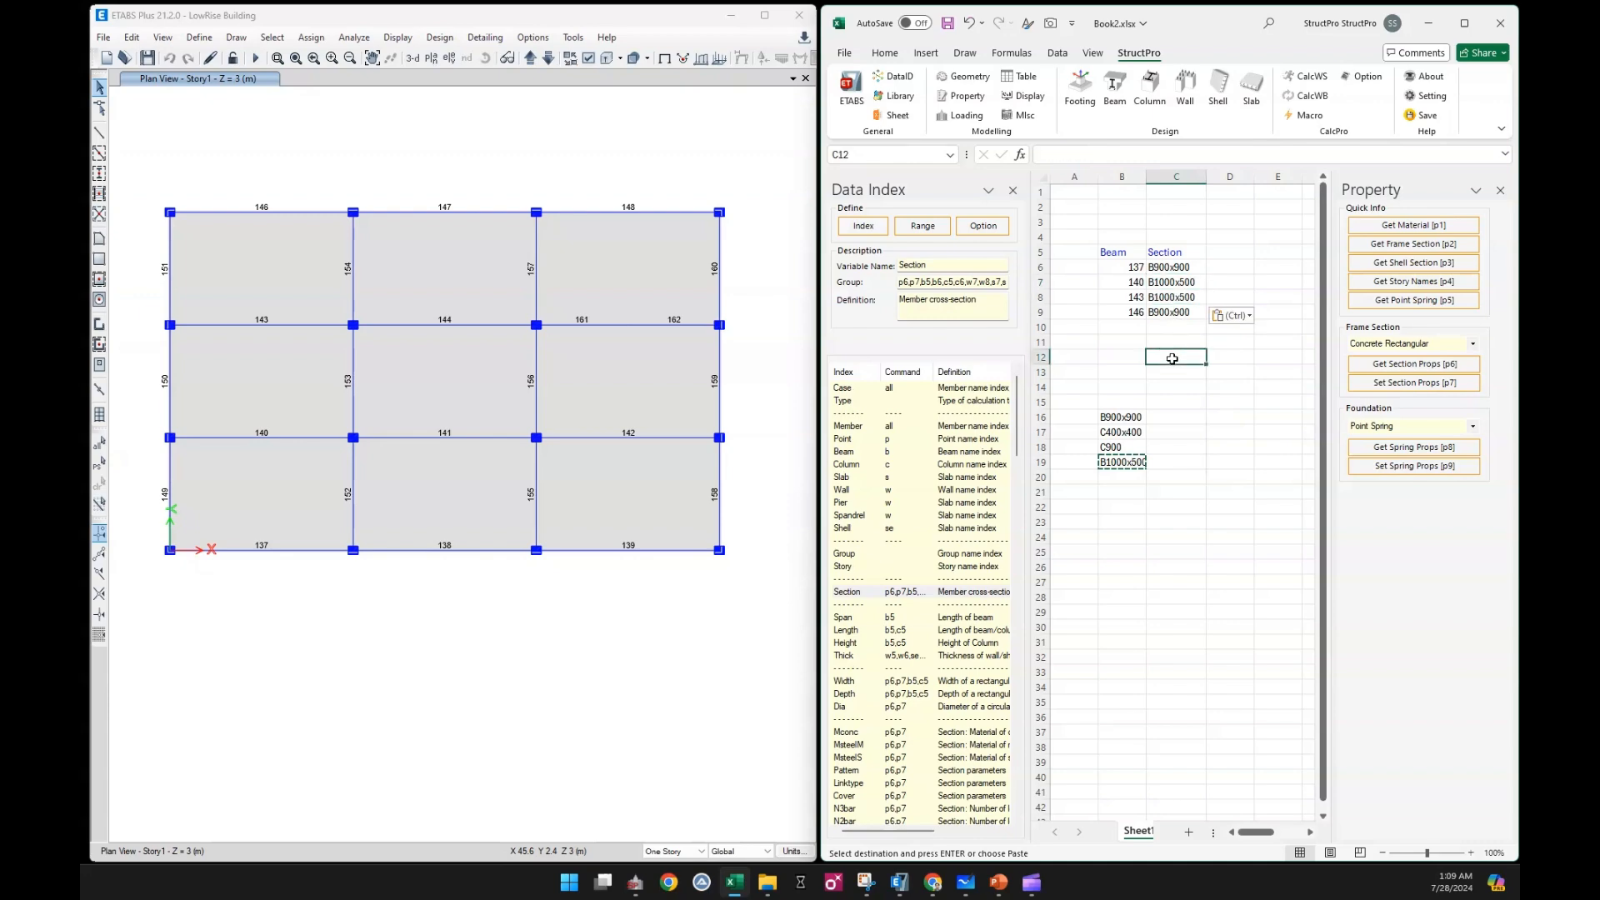
# Switch to ETABS and set the view options to display the frame sections on the plan
pyautogui.click(615, 153)
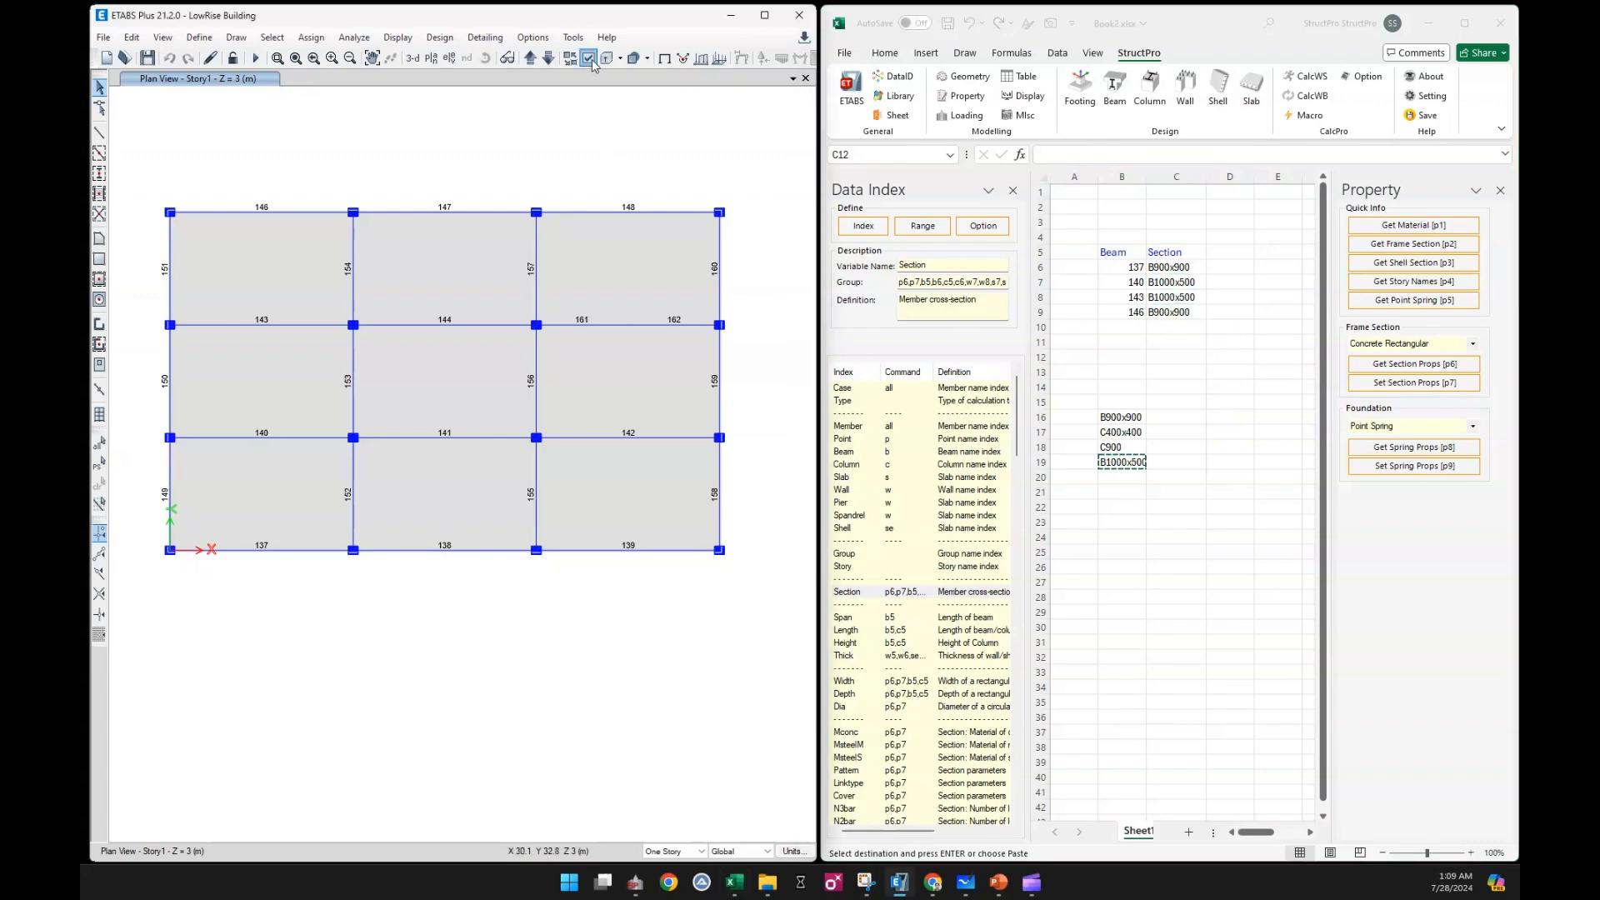
pyautogui.click(592, 58)
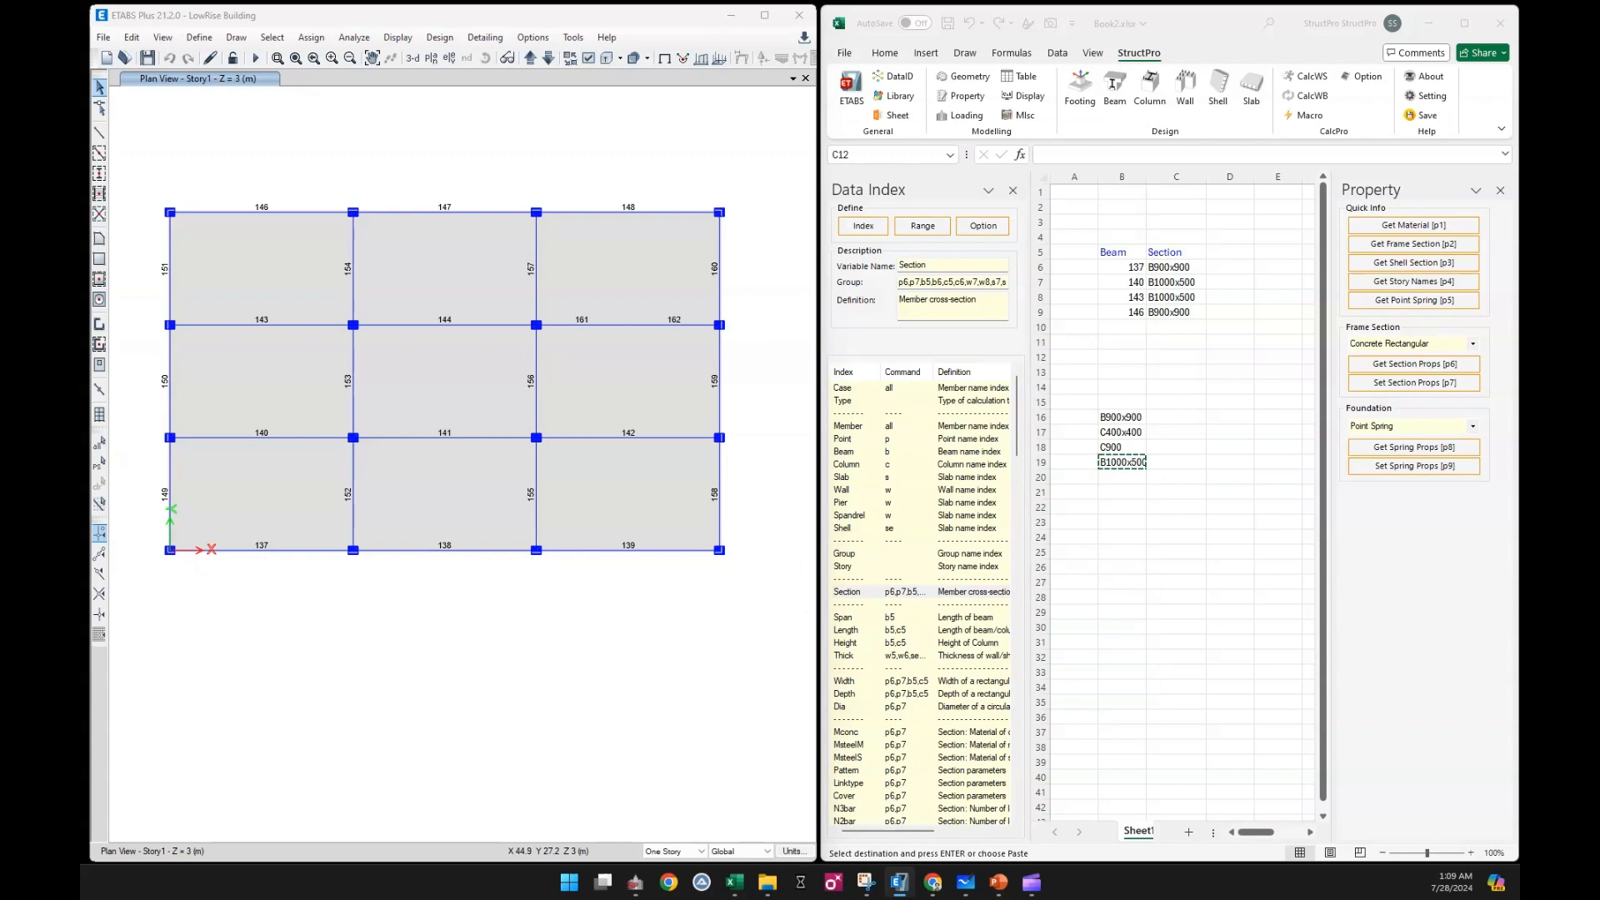
pyautogui.click(792, 200)
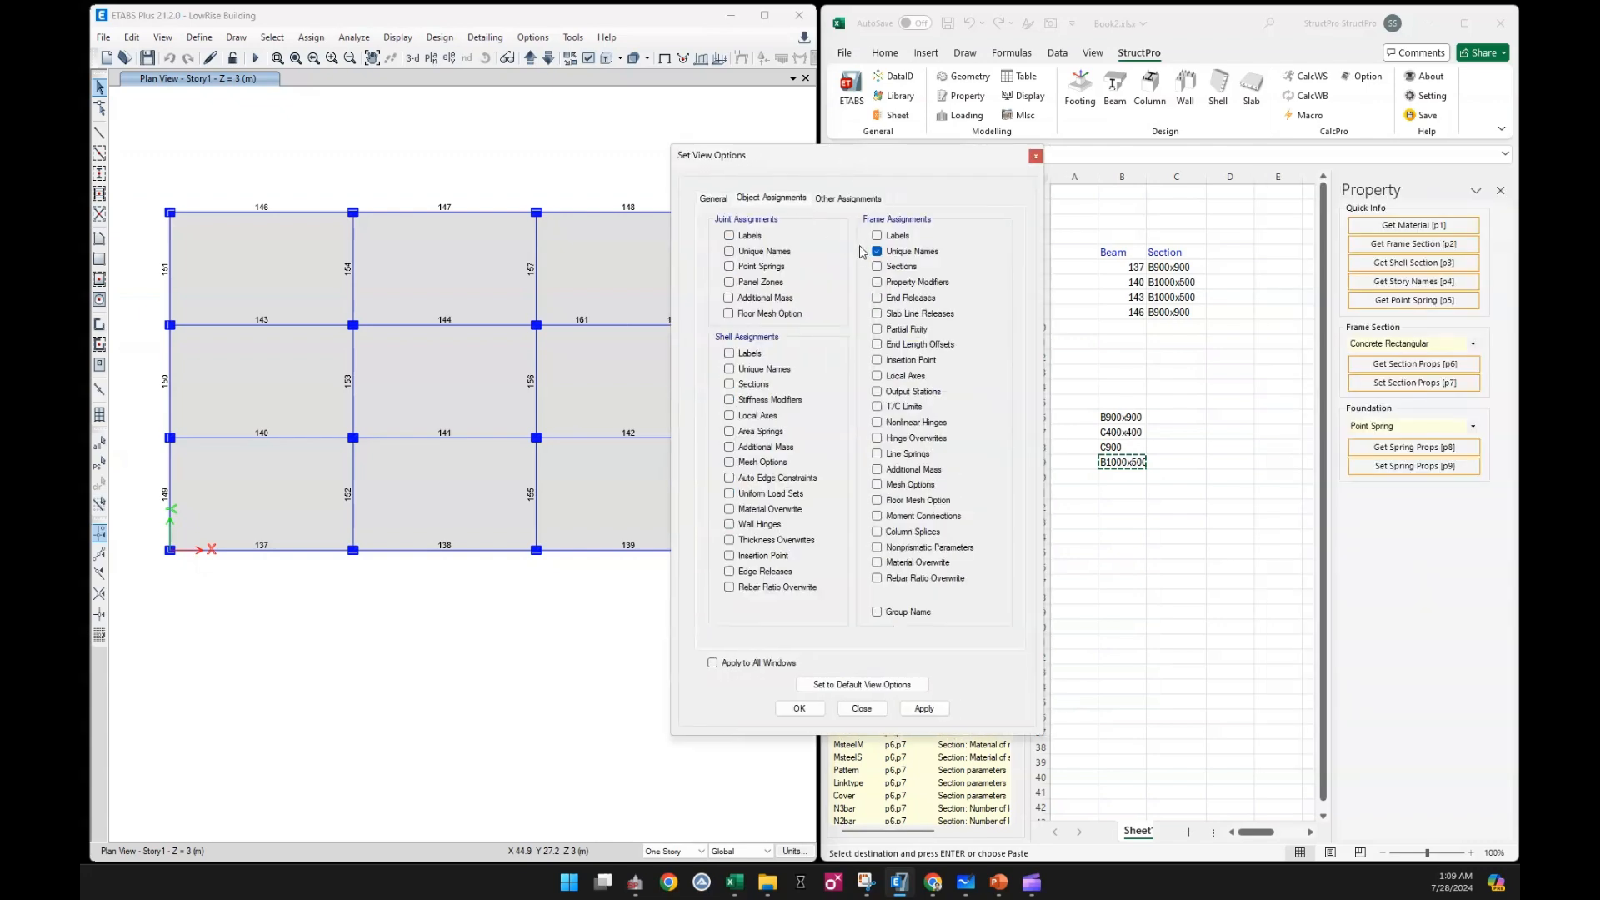
pyautogui.click(878, 267)
pyautogui.click(799, 708)
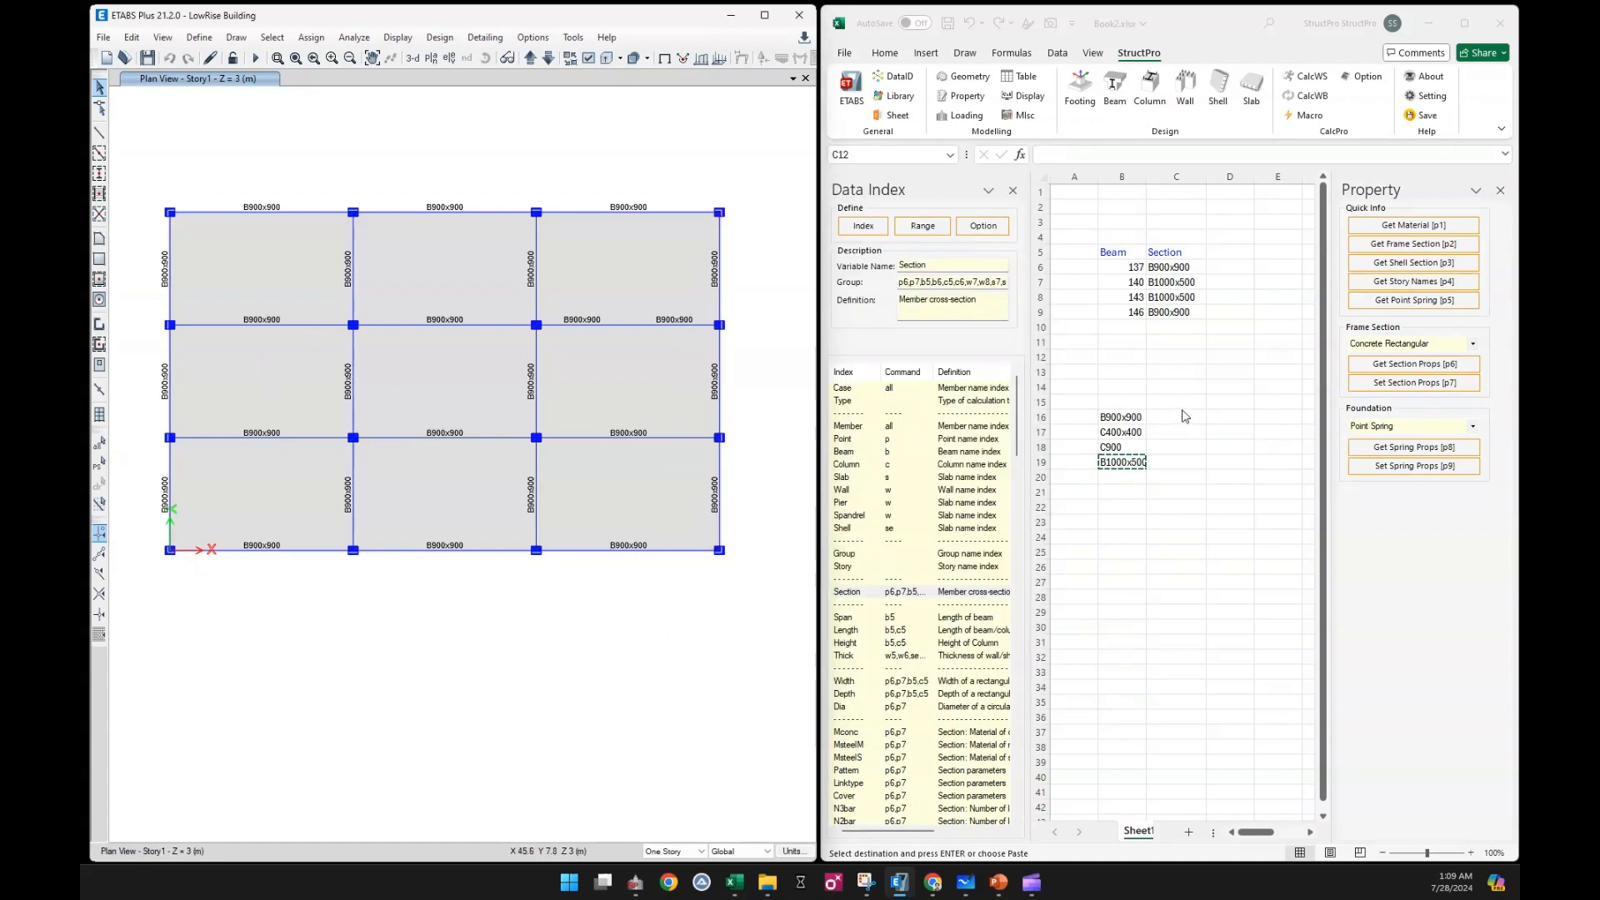
# Apply the sections listed beside the beams in B6:B9 to the ETABS model using the Set Beam Property command
pyautogui.click(1135, 265)
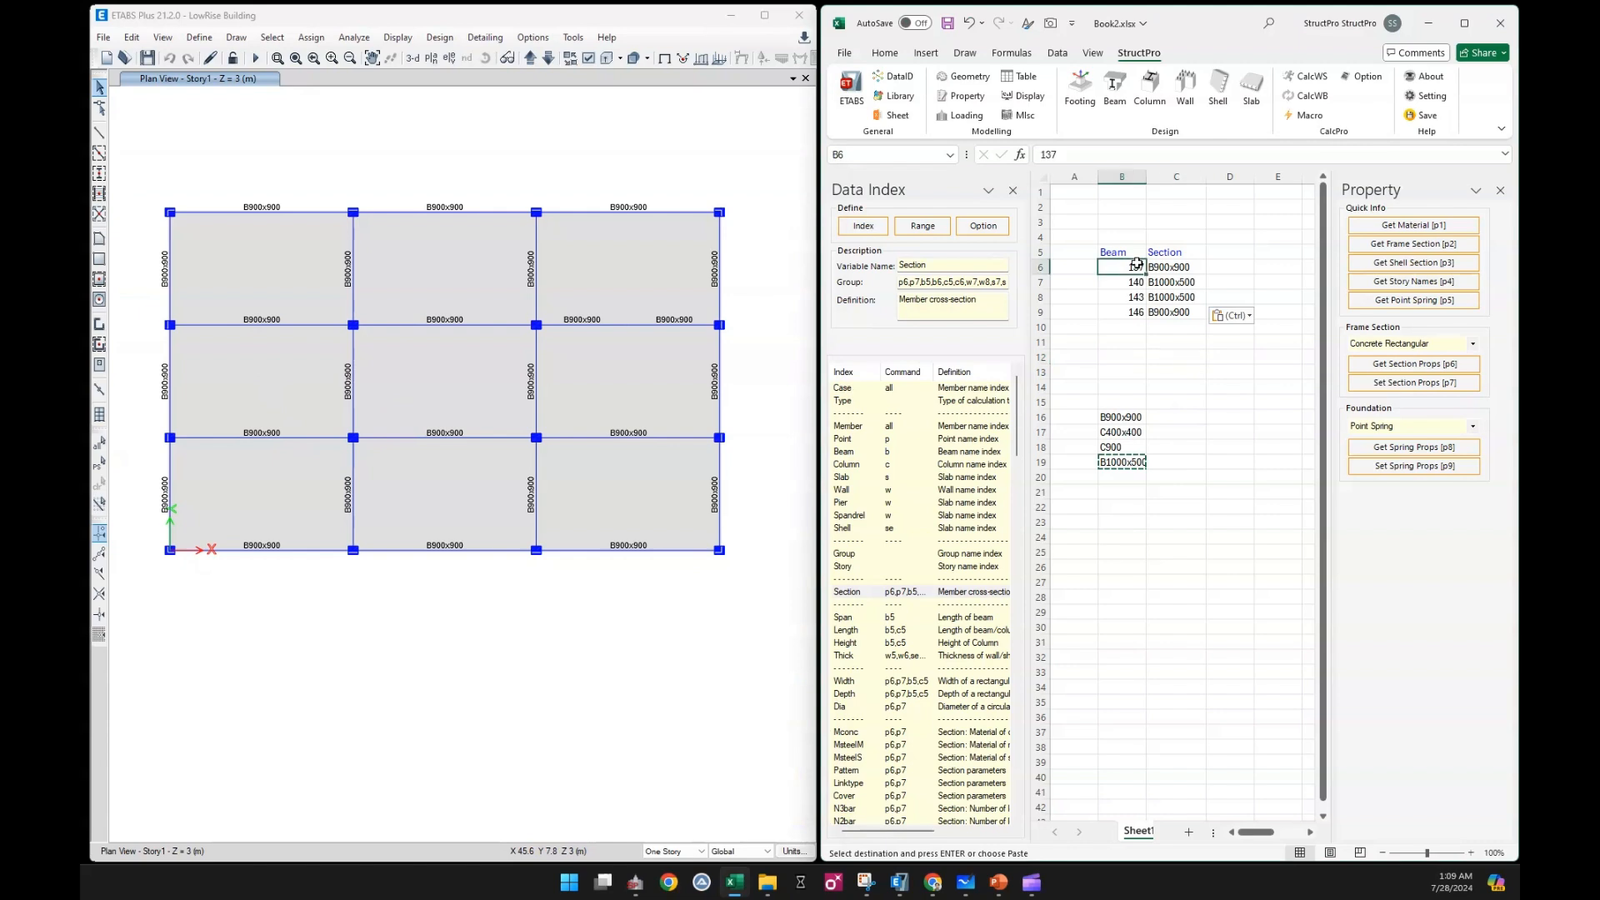
pyautogui.moveTo(1136, 265); pyautogui.dragTo(1133, 312)
pyautogui.click(1418, 117)
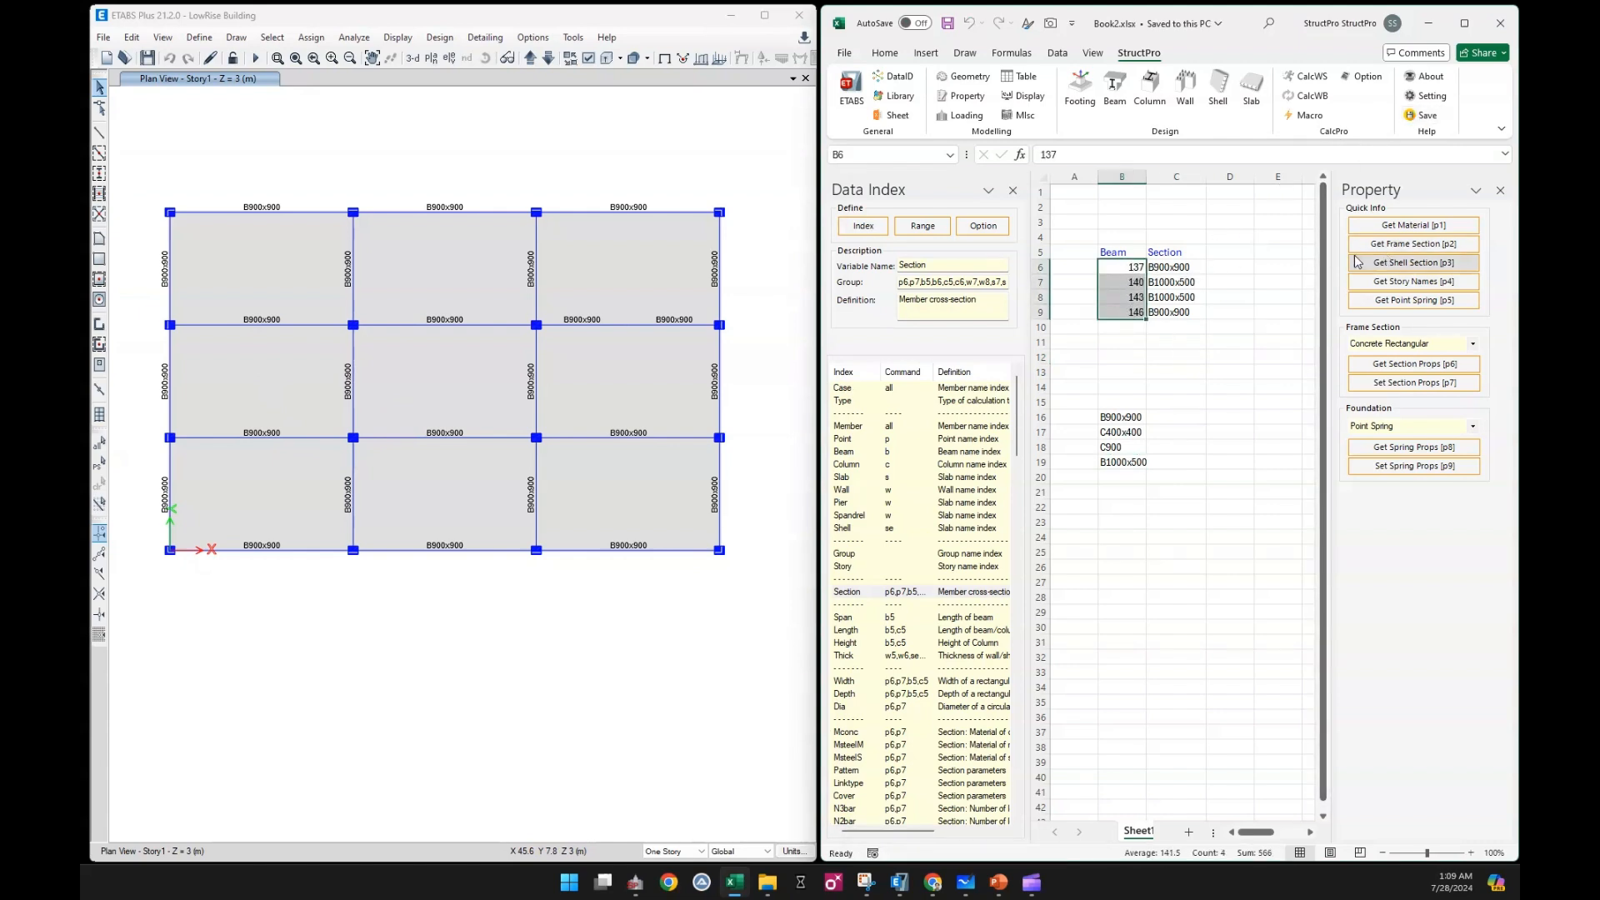
pyautogui.click(1115, 87)
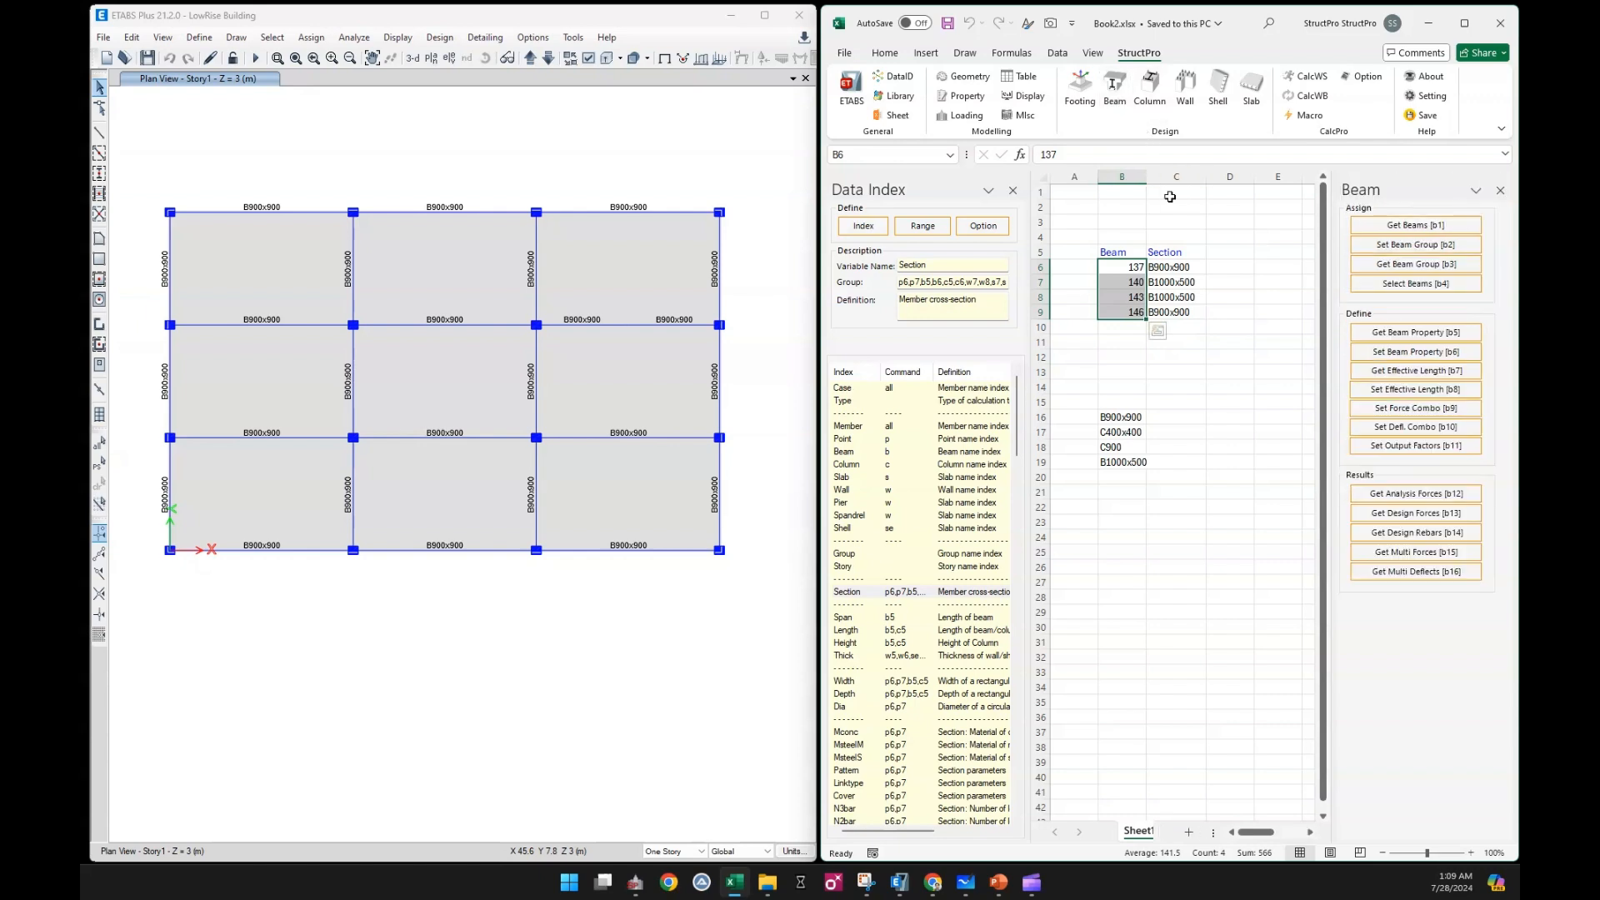
pyautogui.click(1404, 353)
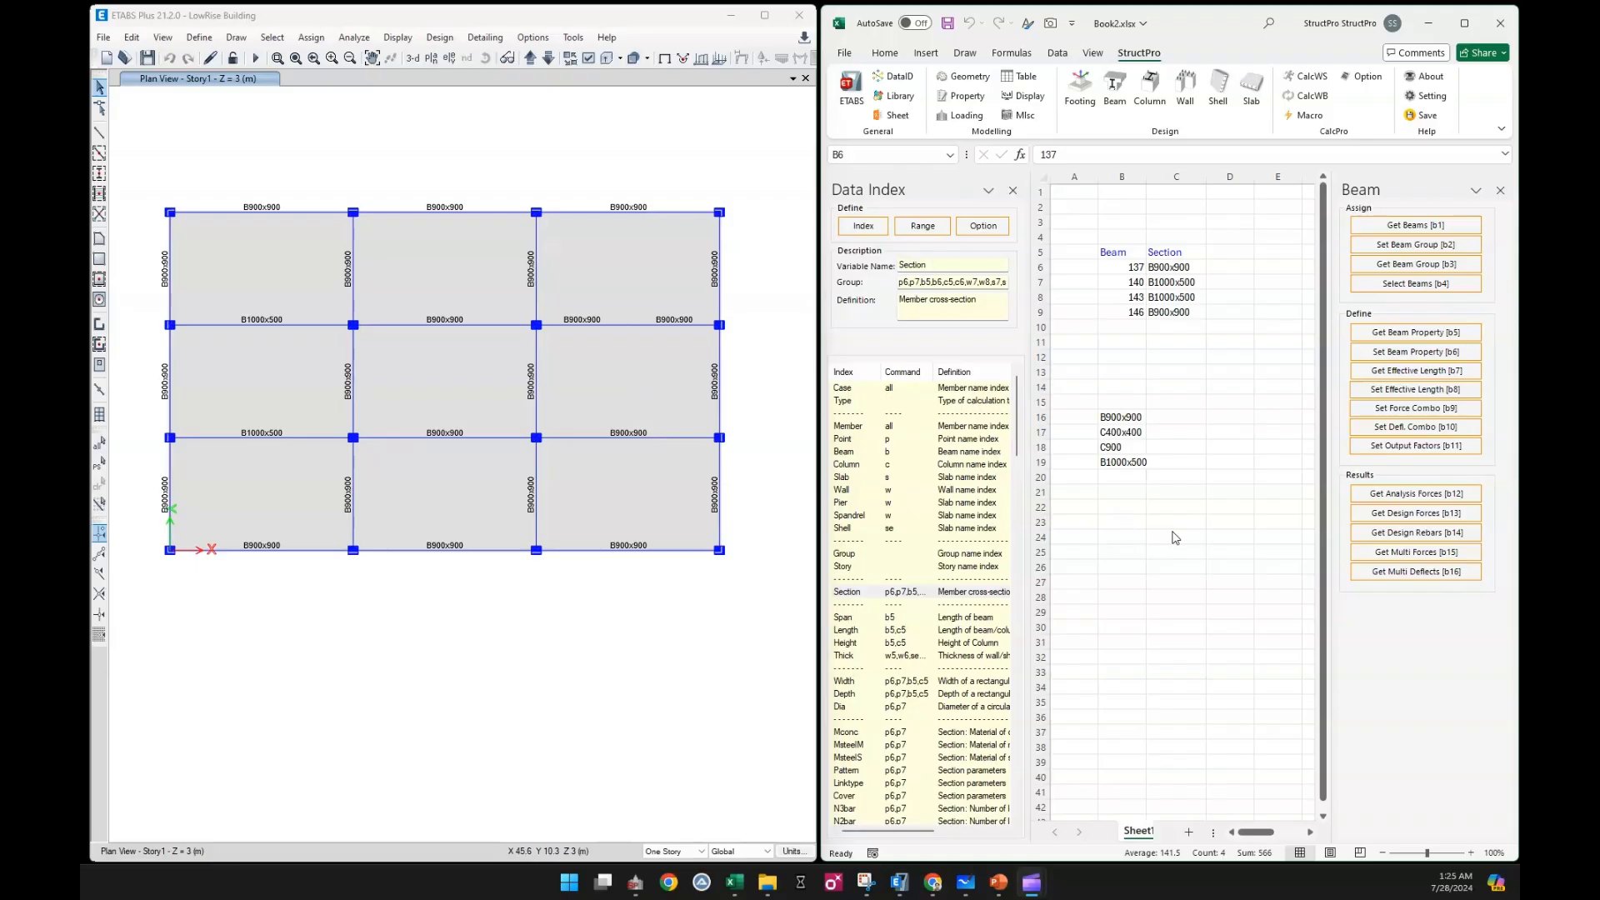
pyautogui.click(1172, 531)
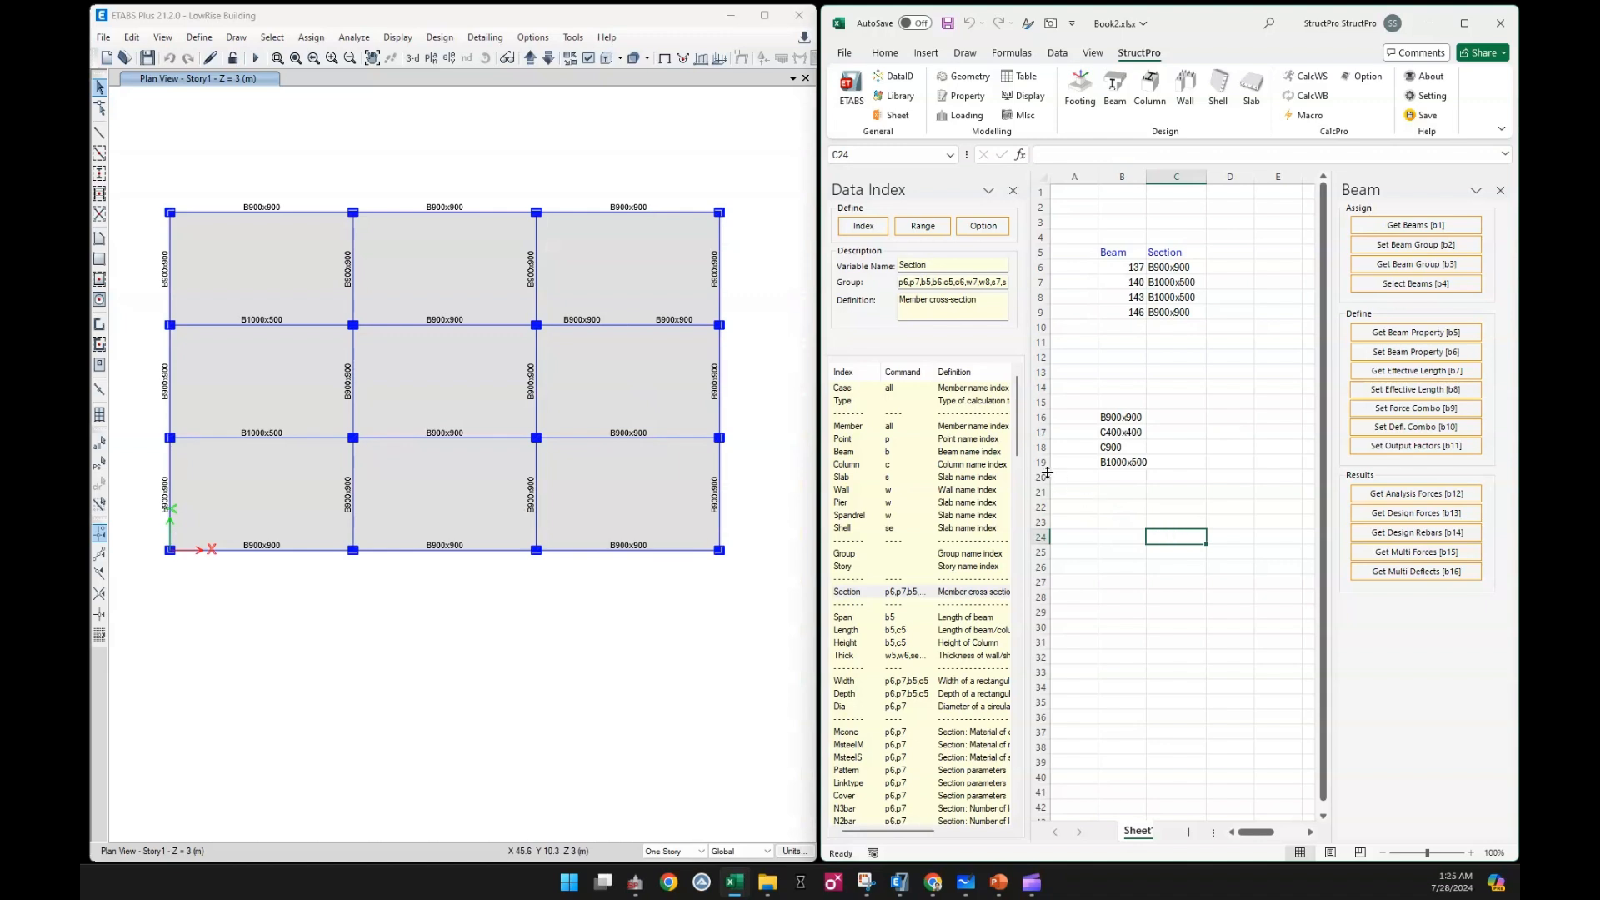
# Insert the beam force variables MtL through VR as headers starting at cell D5, and close the Data Index
pyautogui.moveTo(1017, 437); pyautogui.dragTo(1001, 579)
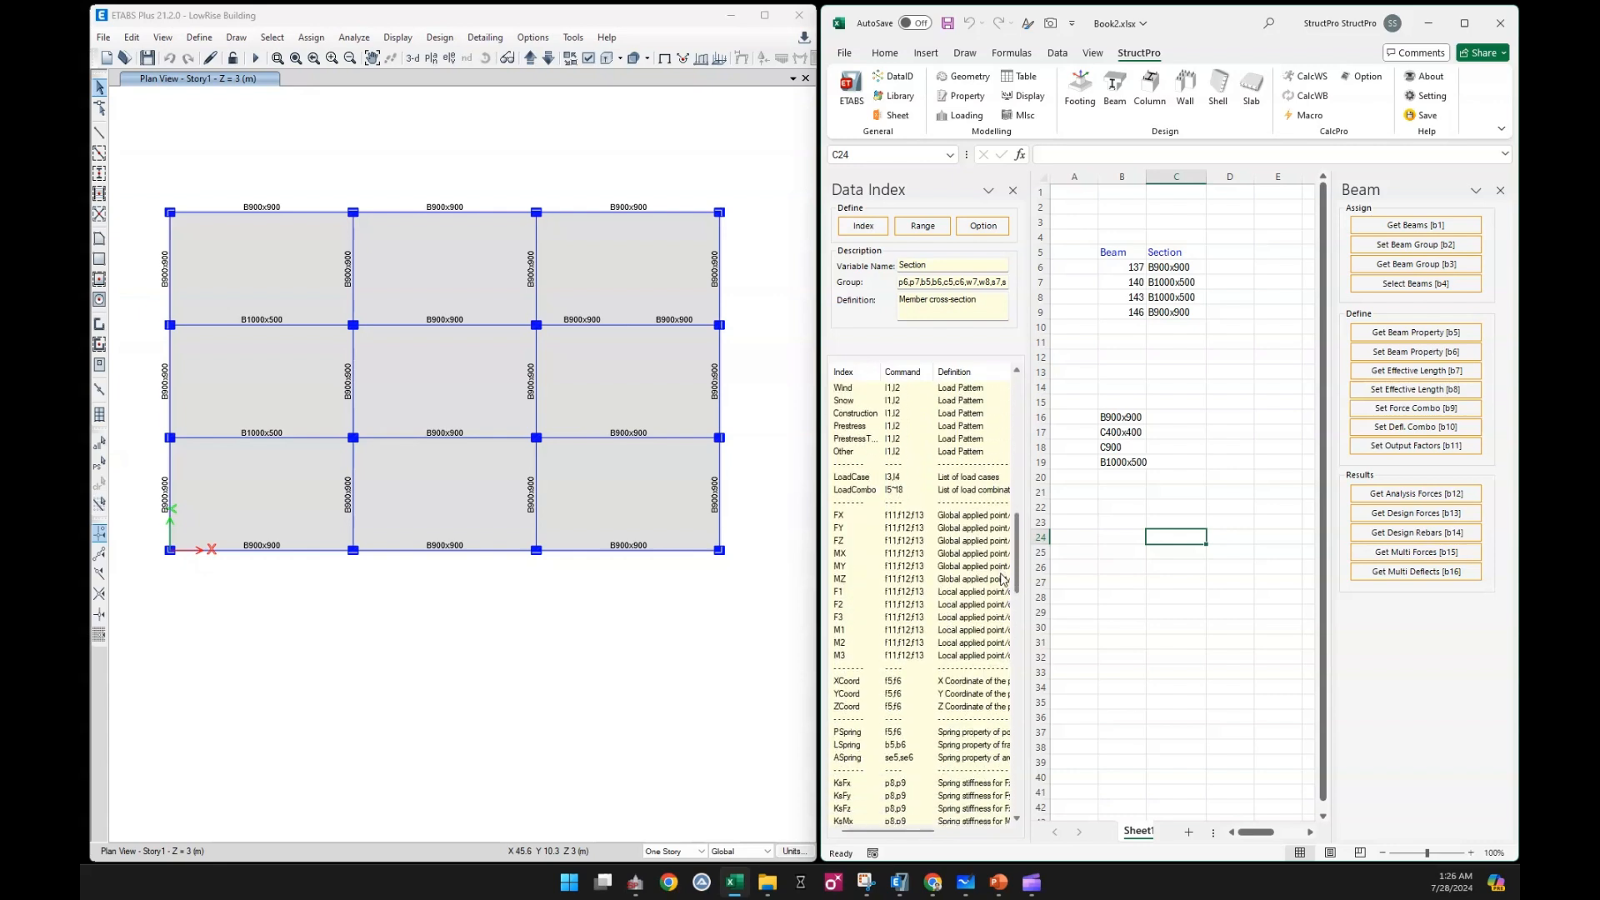
pyautogui.moveTo(1002, 579); pyautogui.dragTo(1004, 708)
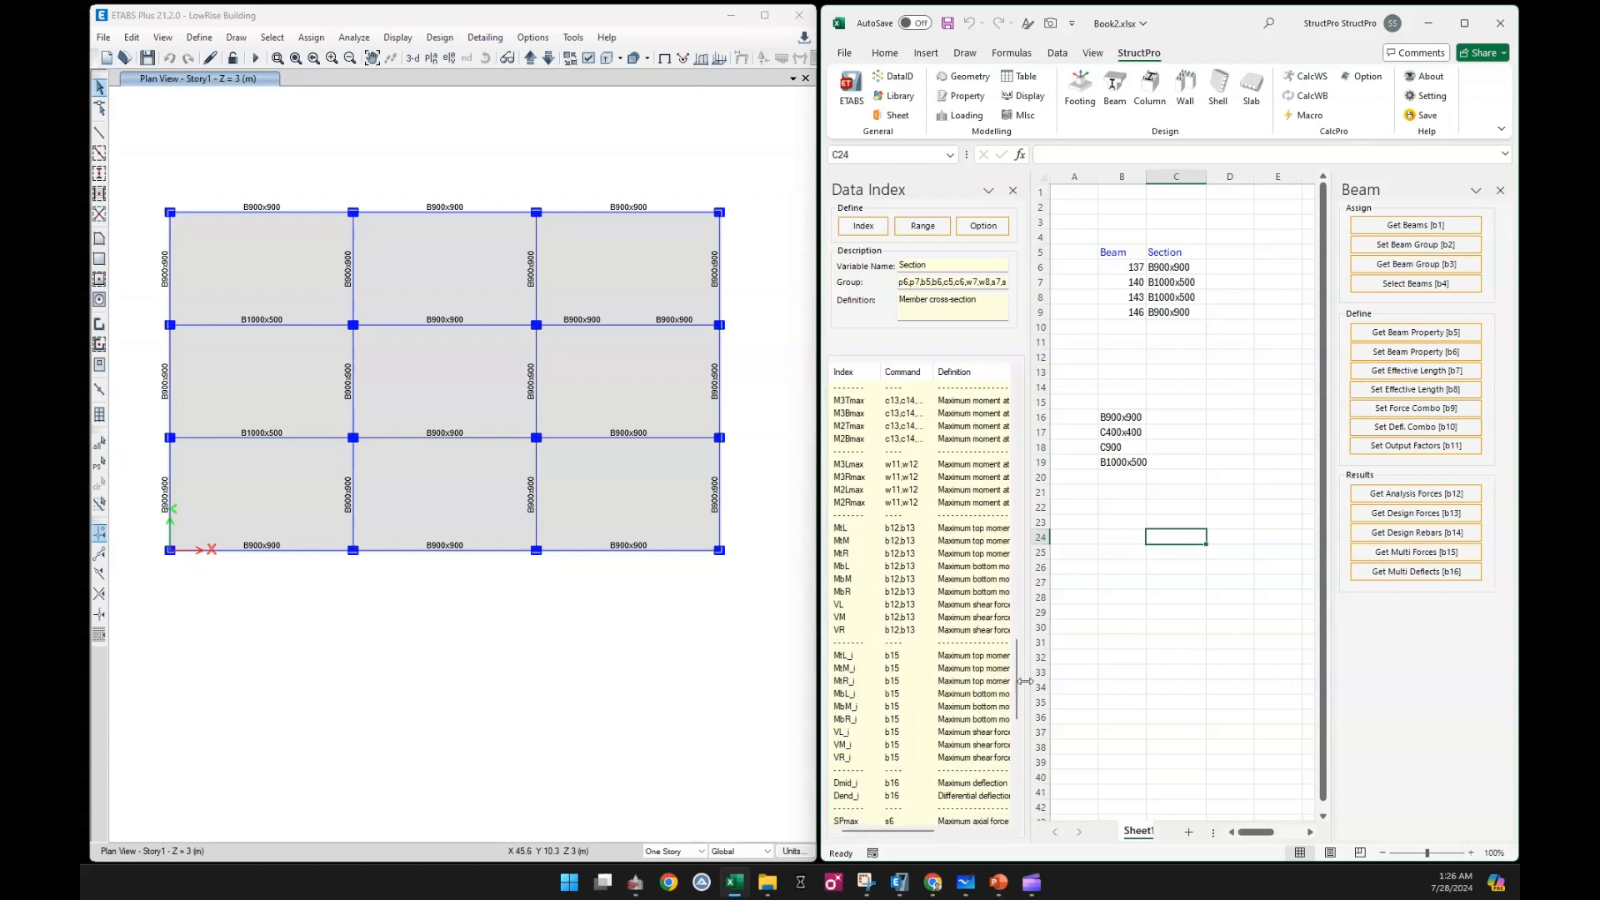
pyautogui.click(885, 530)
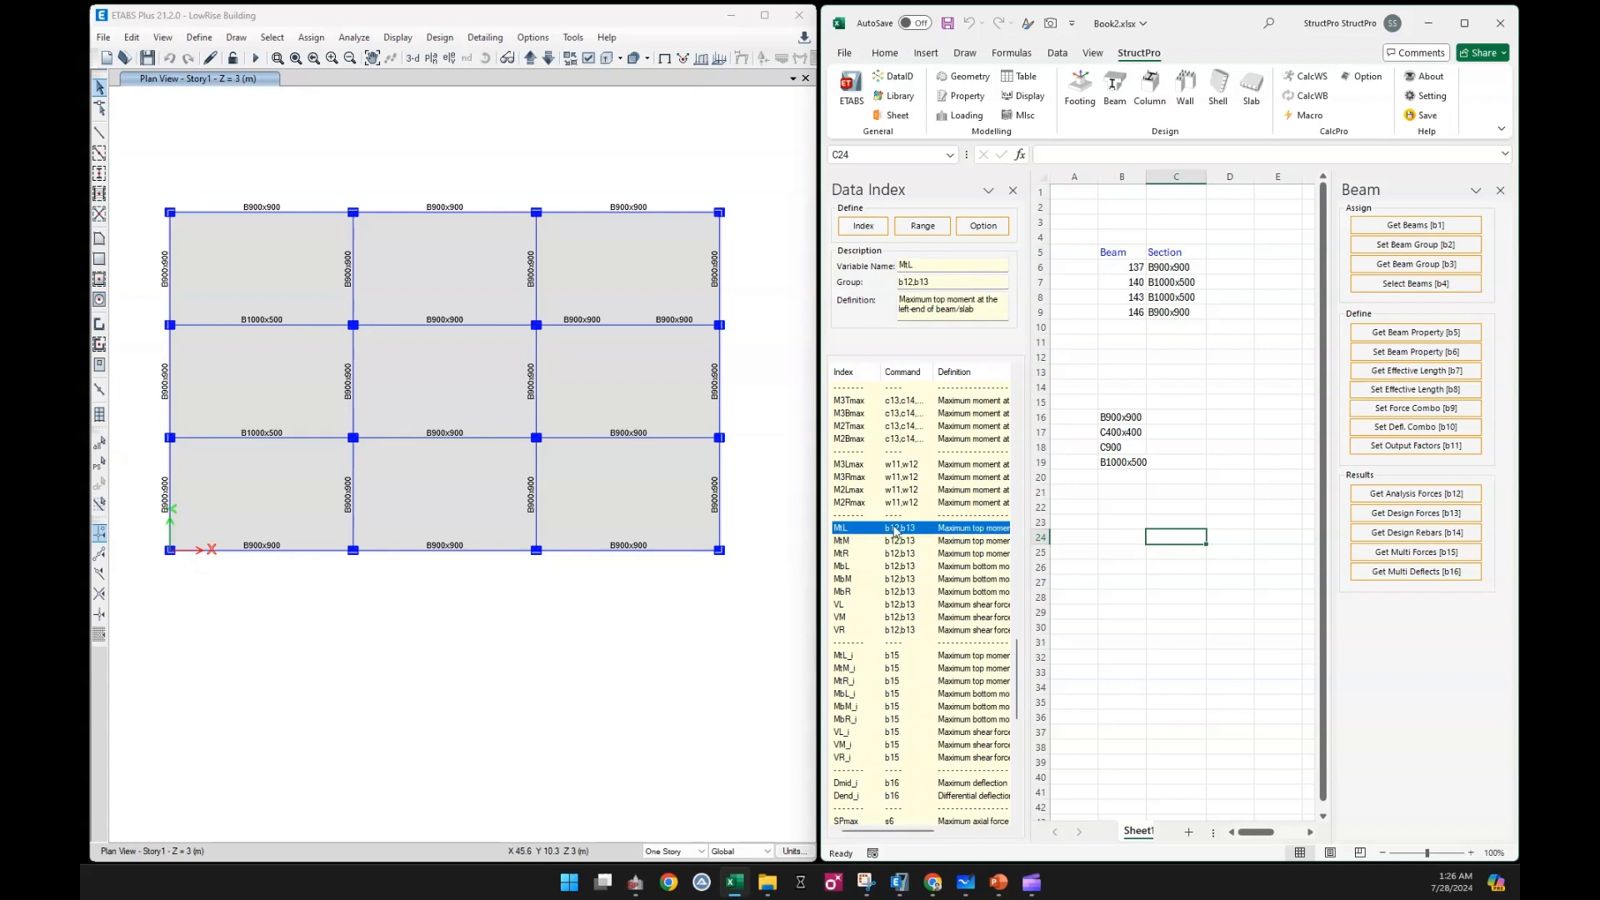
pyautogui.keyDown('shift'); pyautogui.click(861, 634); pyautogui.keyUp('shift')
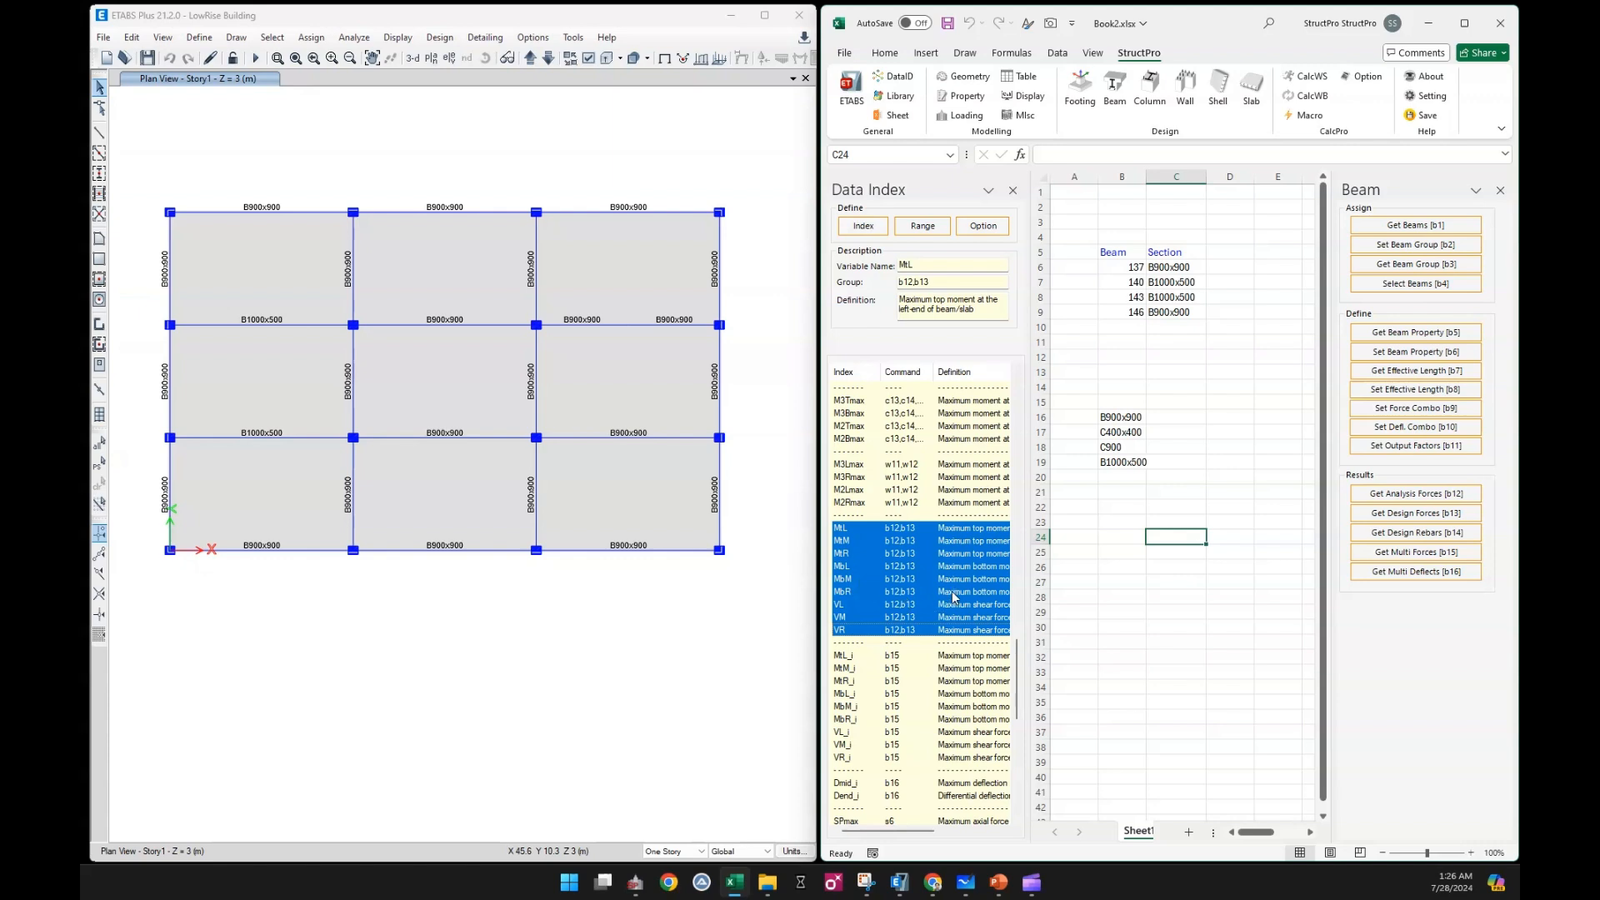
pyautogui.click(1231, 249)
pyautogui.click(863, 227)
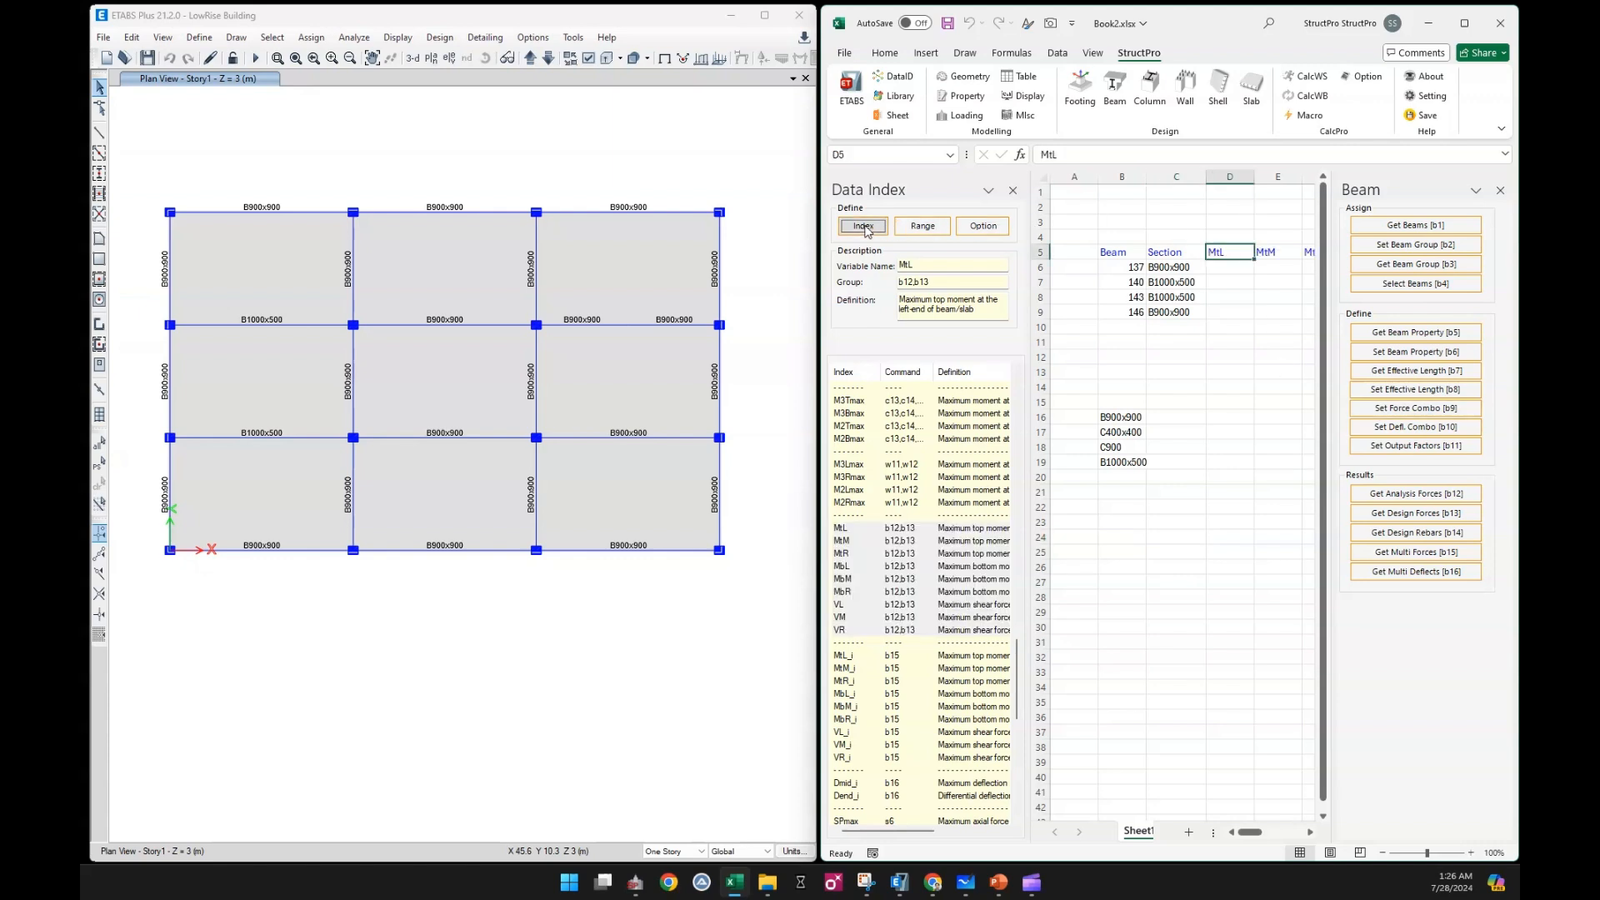
pyautogui.click(1231, 344)
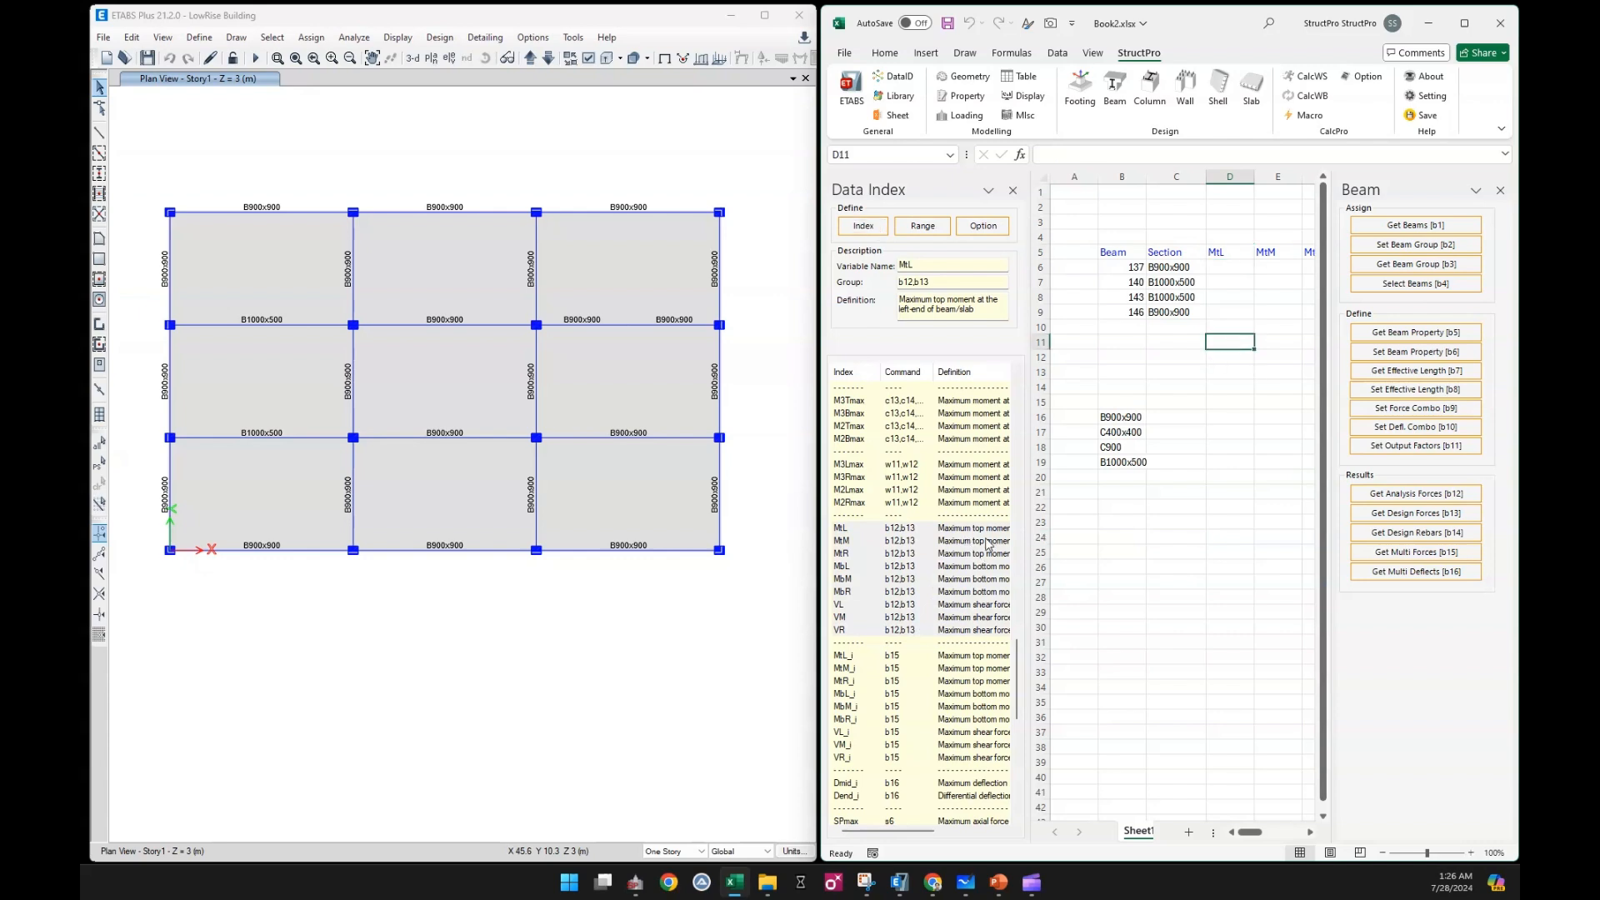
pyautogui.moveTo(1264, 836)
pyautogui.mouseDown()
pyautogui.moveTo(1296, 847)
pyautogui.moveTo(1252, 836)
pyautogui.mouseUp()
pyautogui.click(1171, 673)
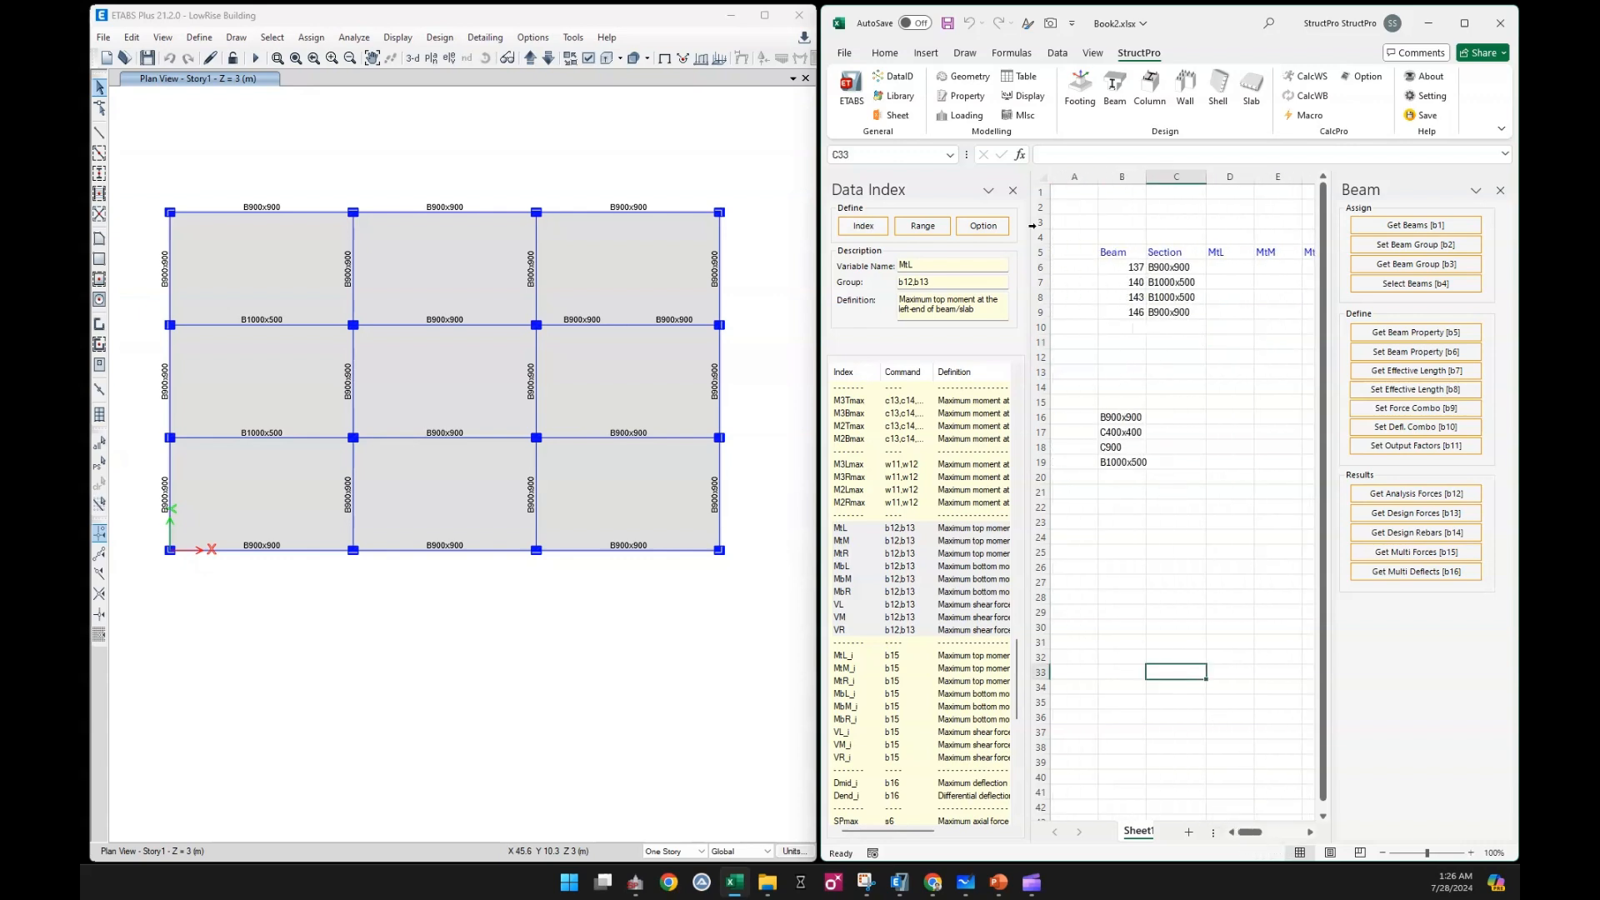
pyautogui.click(1012, 191)
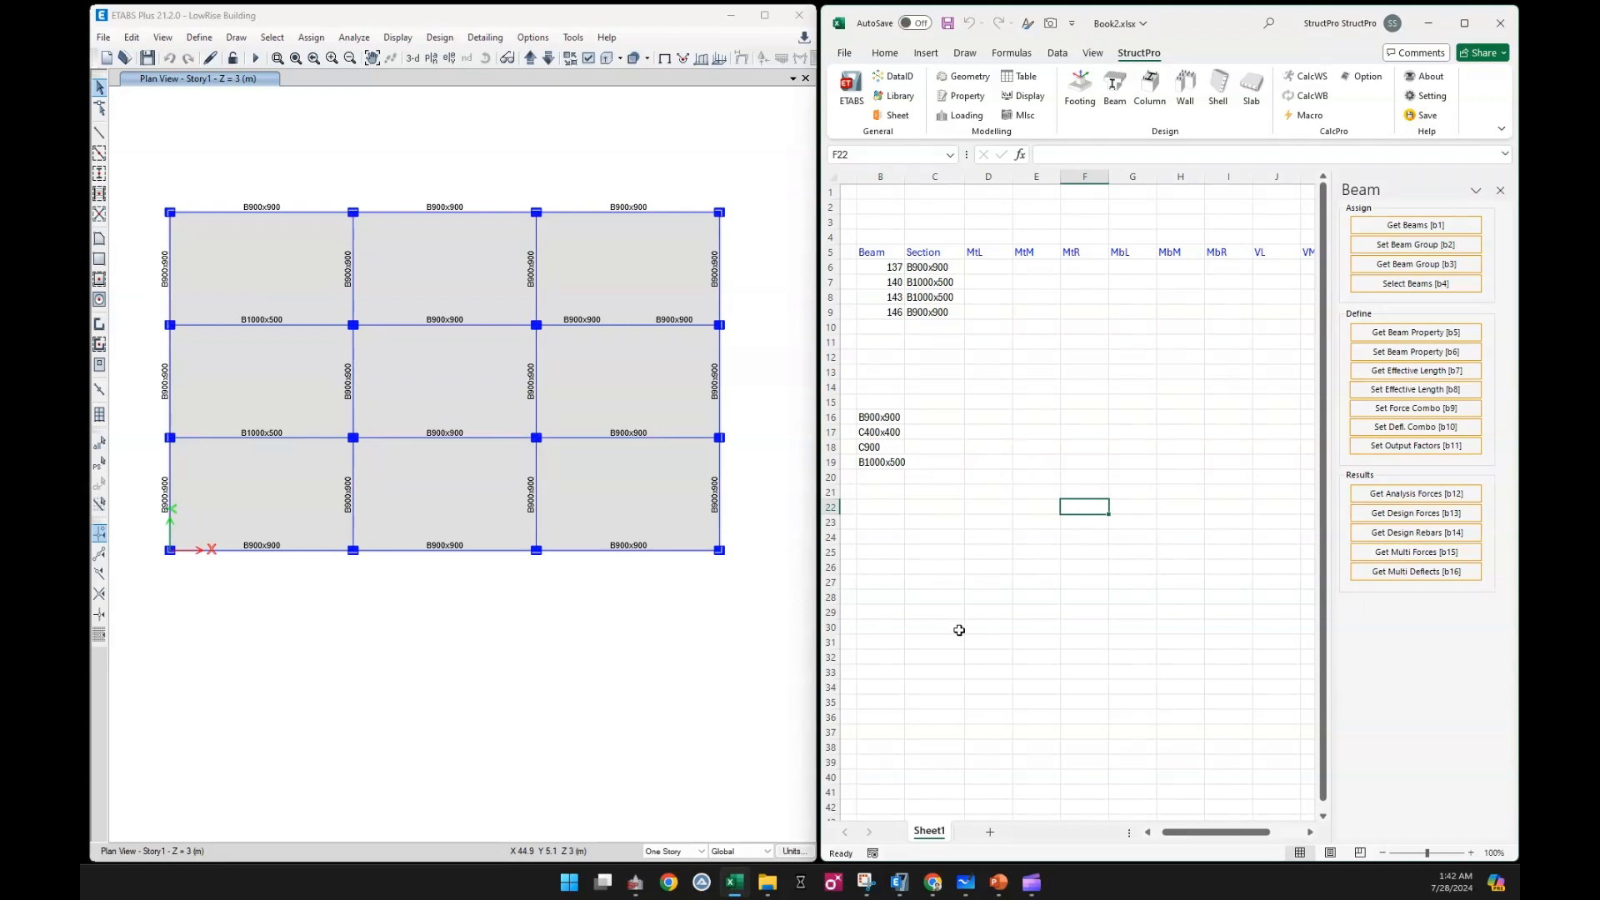
# Add a new sheet and list the model's load combinations in it starting at cell C6
pyautogui.click(990, 831)
pyautogui.click(942, 270)
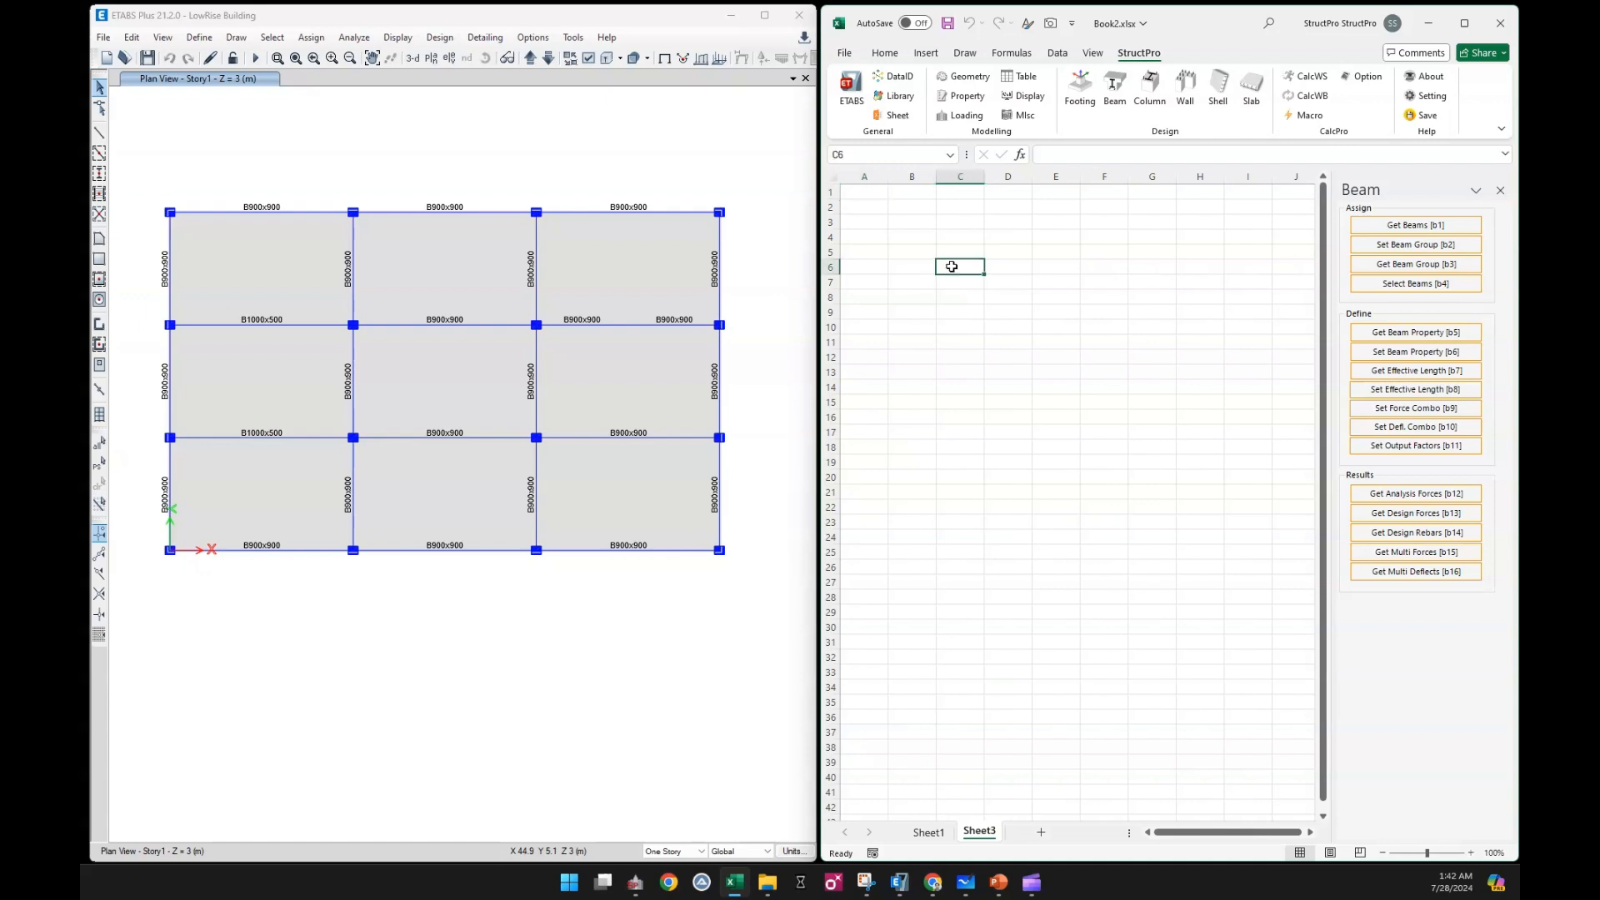
pyautogui.click(961, 117)
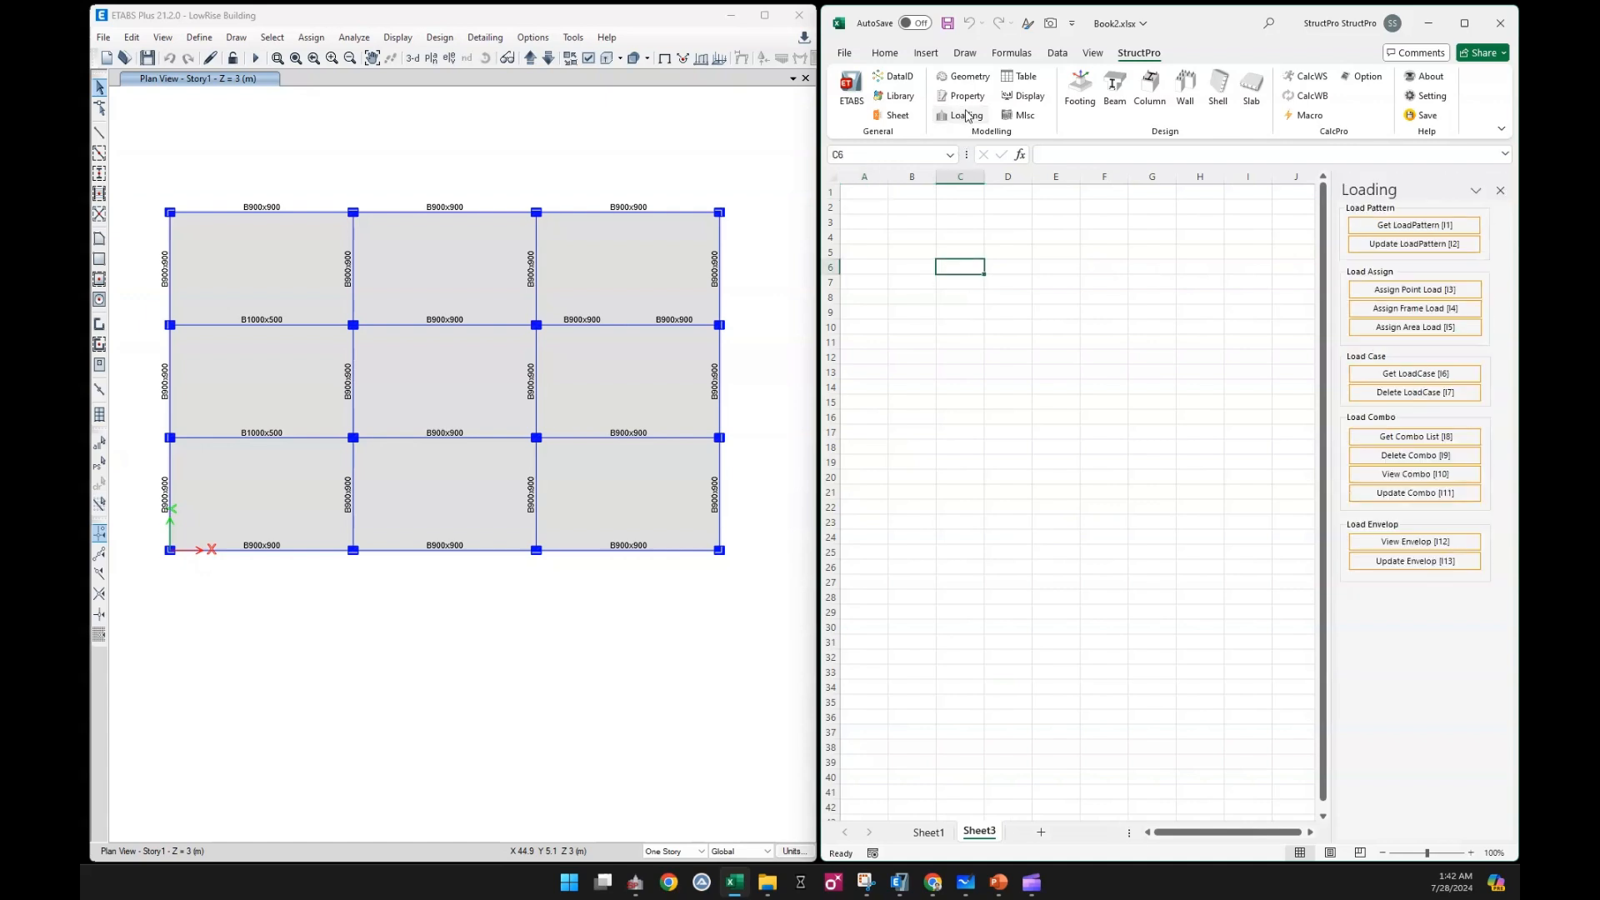
pyautogui.click(1424, 438)
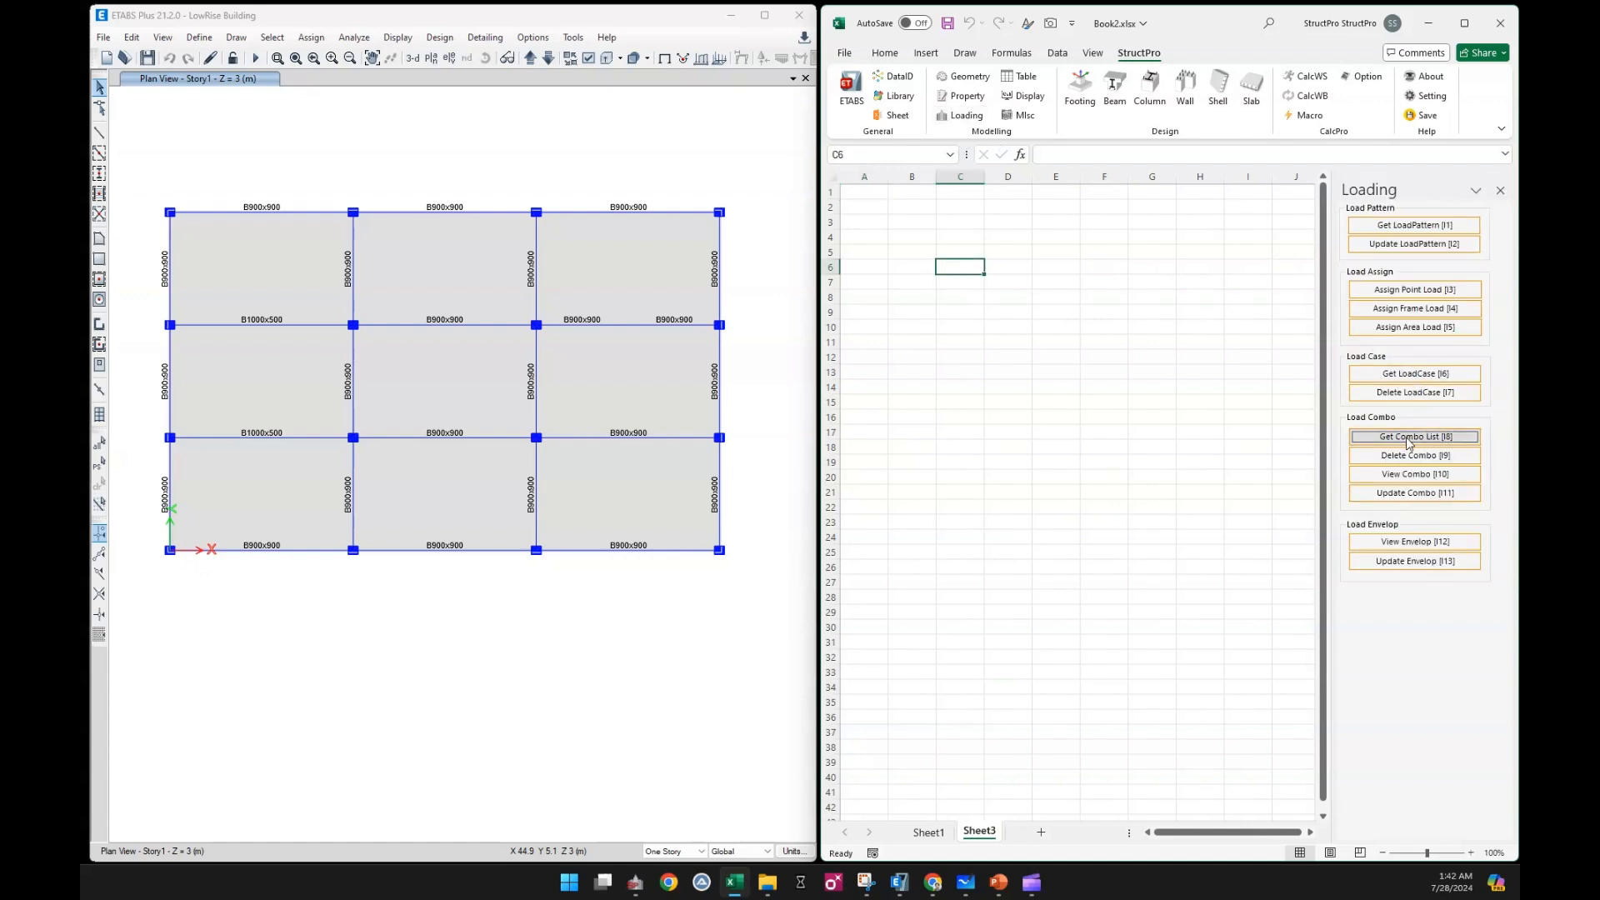
# Clear the SLS-1 and ULS-1 entries from cells C8:C9 of the load combination list
pyautogui.moveTo(958, 298); pyautogui.dragTo(960, 310)
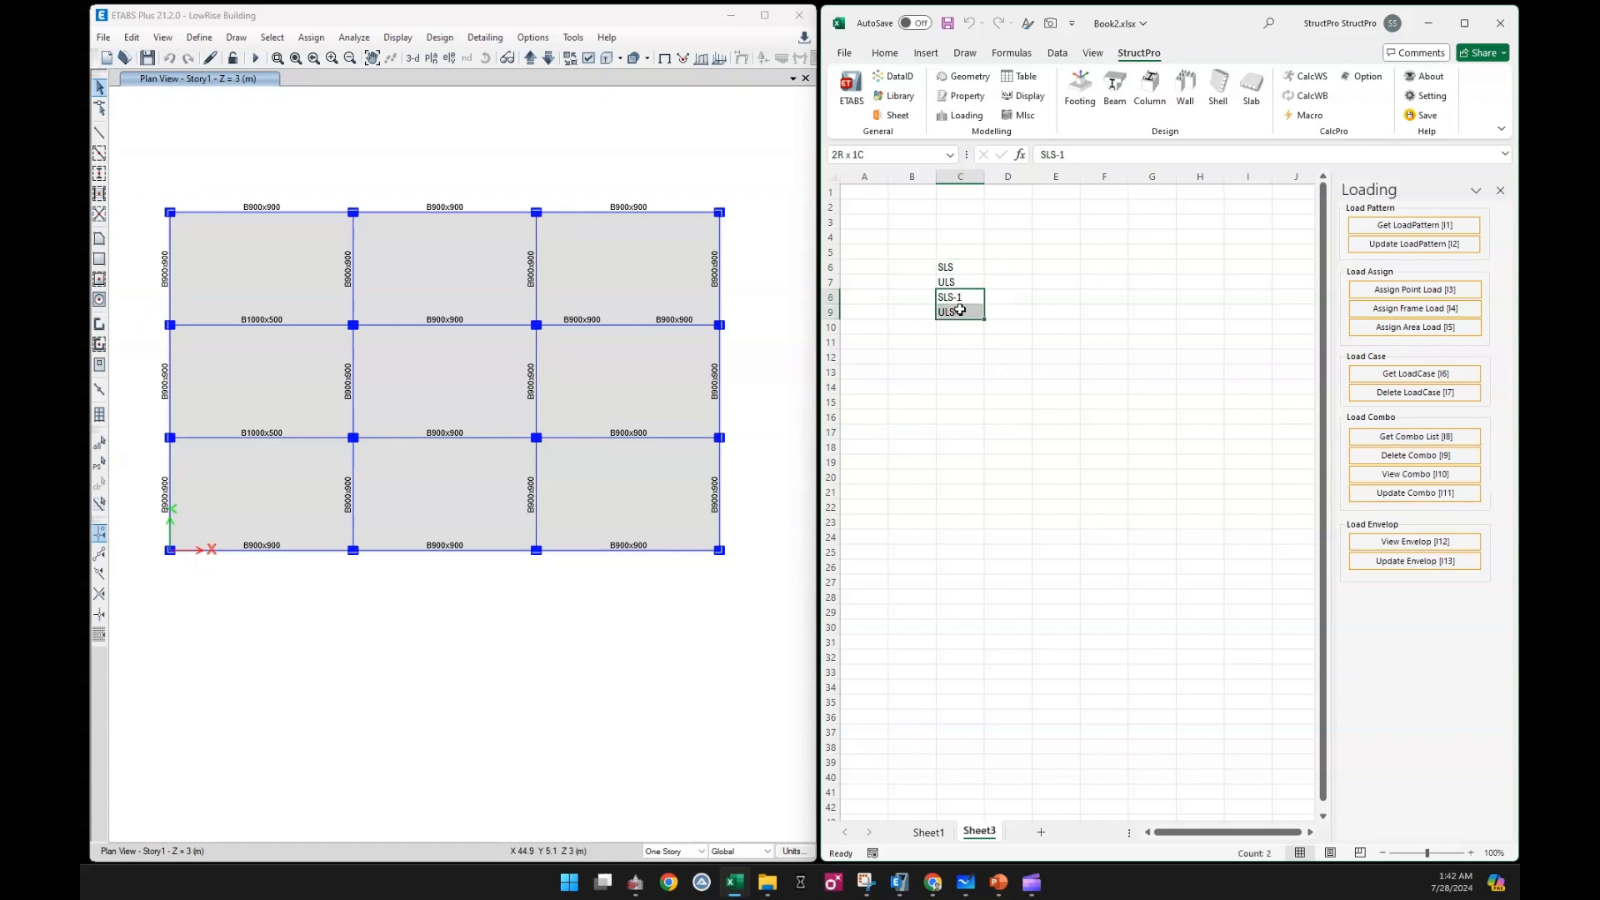
pyautogui.press('Delete')
pyautogui.click(1065, 429)
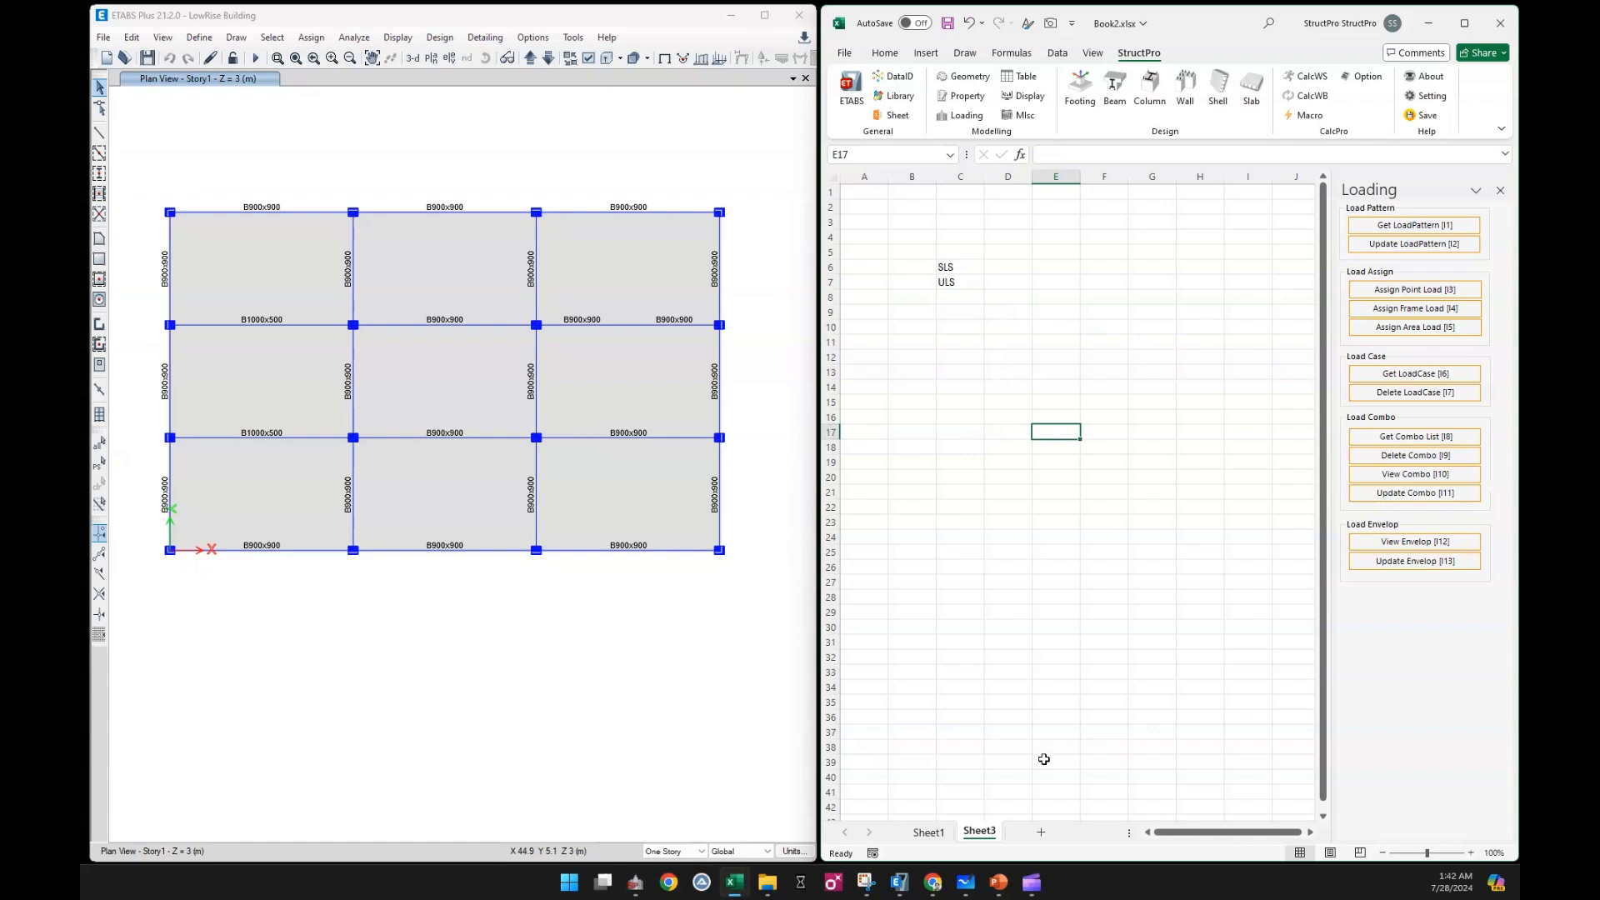
# Set the force combos for Sheet1 to the SLS and ULS combinations in Sheet3 cells C6:C7, and save
pyautogui.click(929, 832)
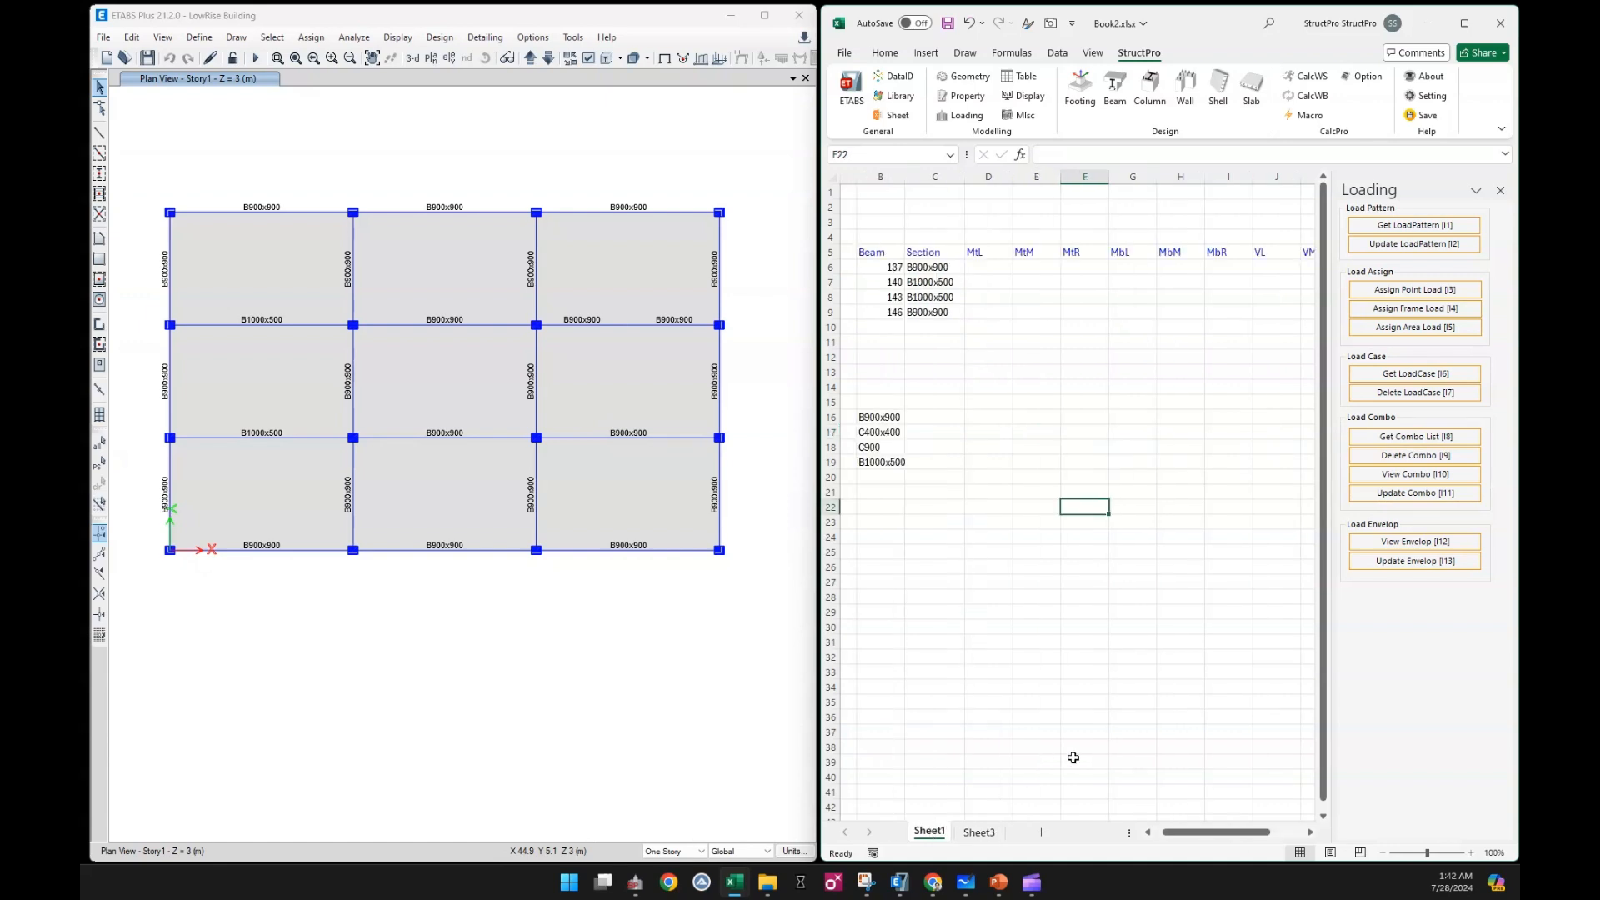
pyautogui.click(1032, 403)
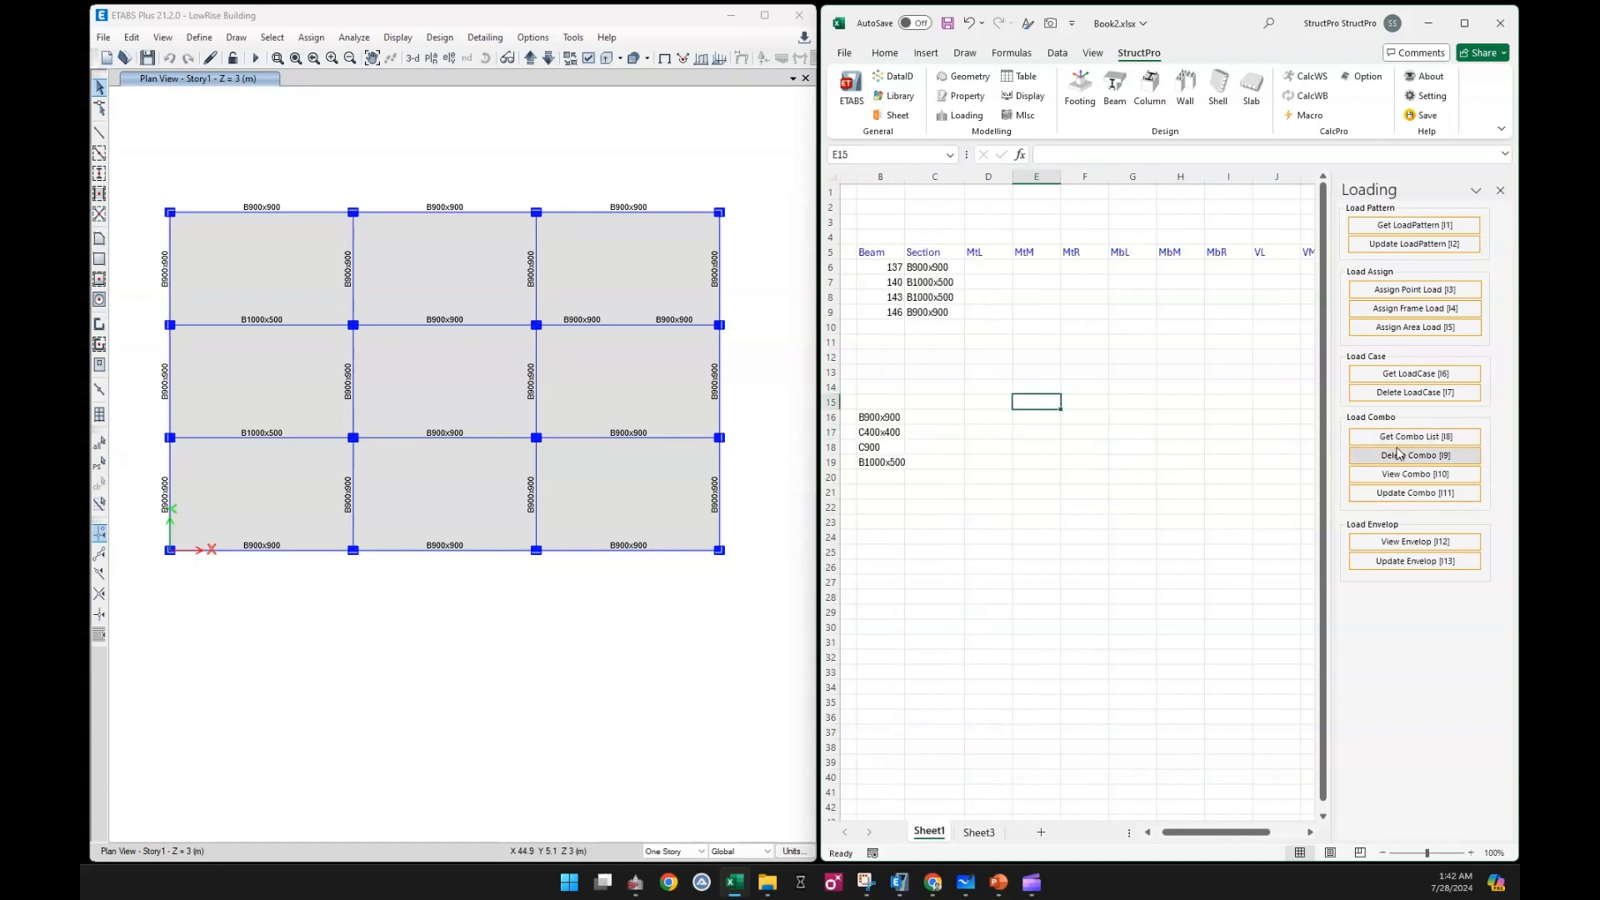
pyautogui.click(1115, 92)
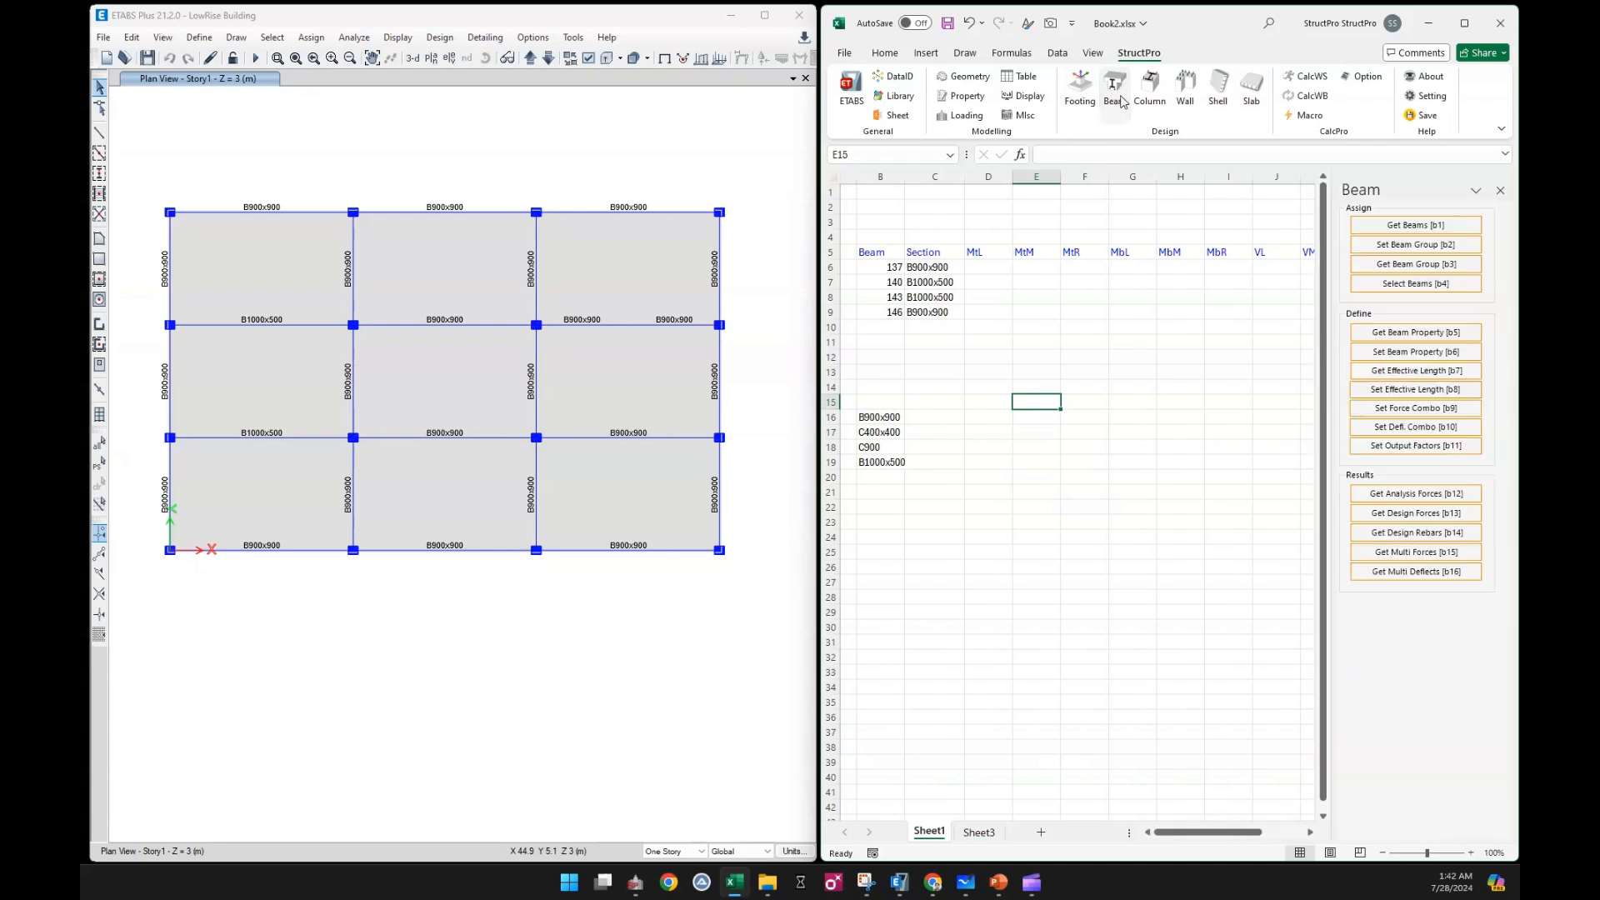
pyautogui.click(1404, 410)
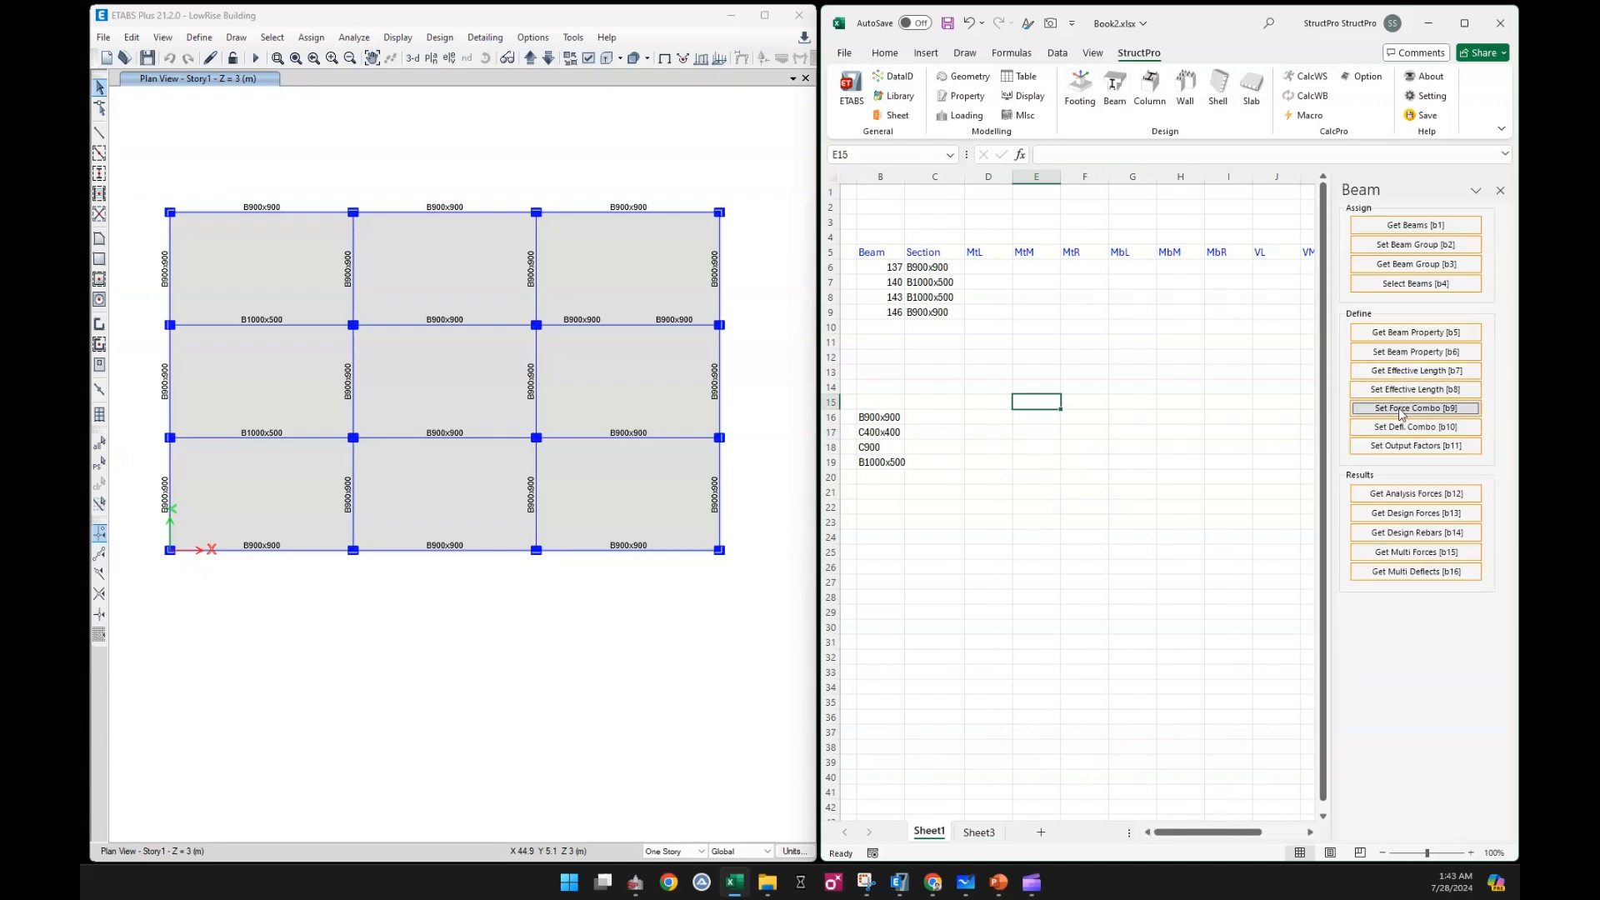
pyautogui.click(979, 832)
pyautogui.moveTo(964, 267); pyautogui.dragTo(975, 285)
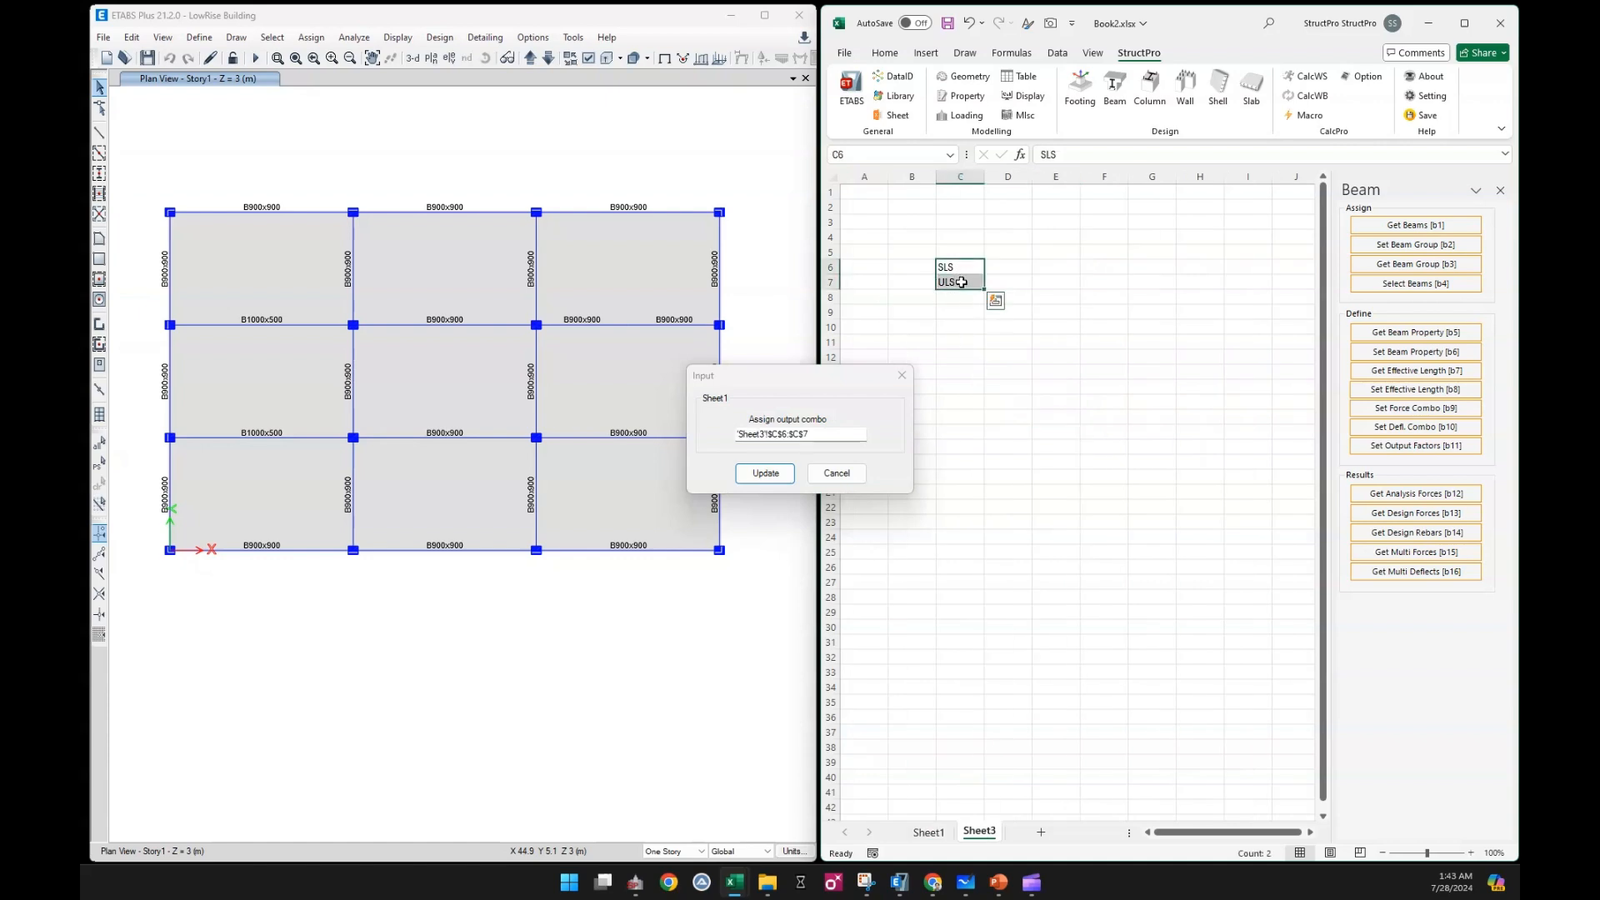
pyautogui.click(765, 473)
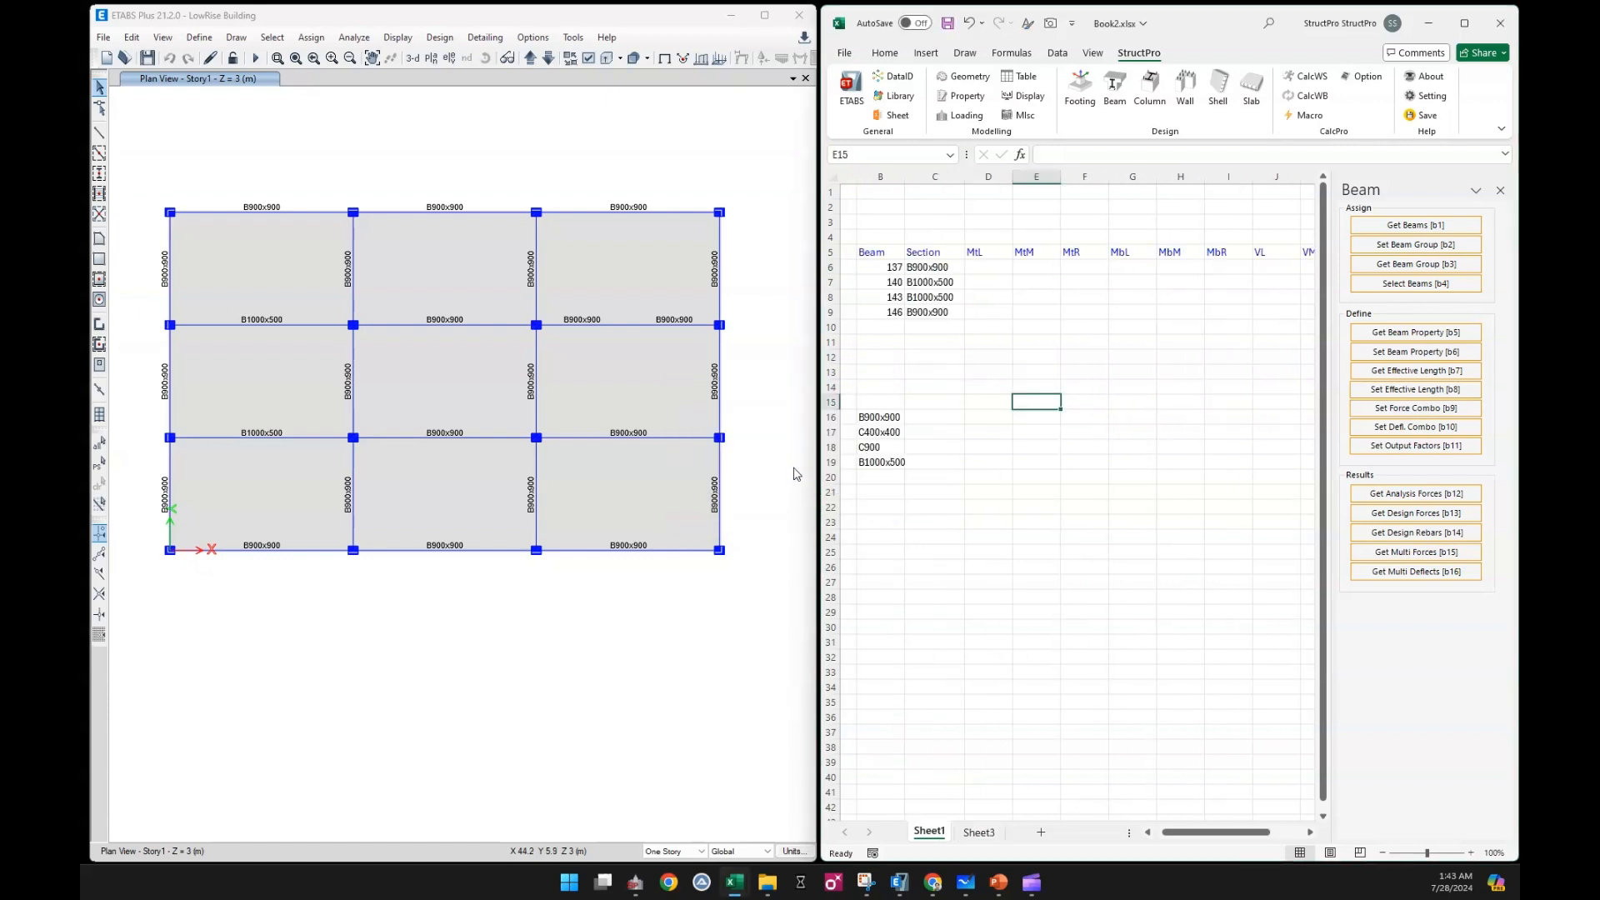
pyautogui.click(1425, 117)
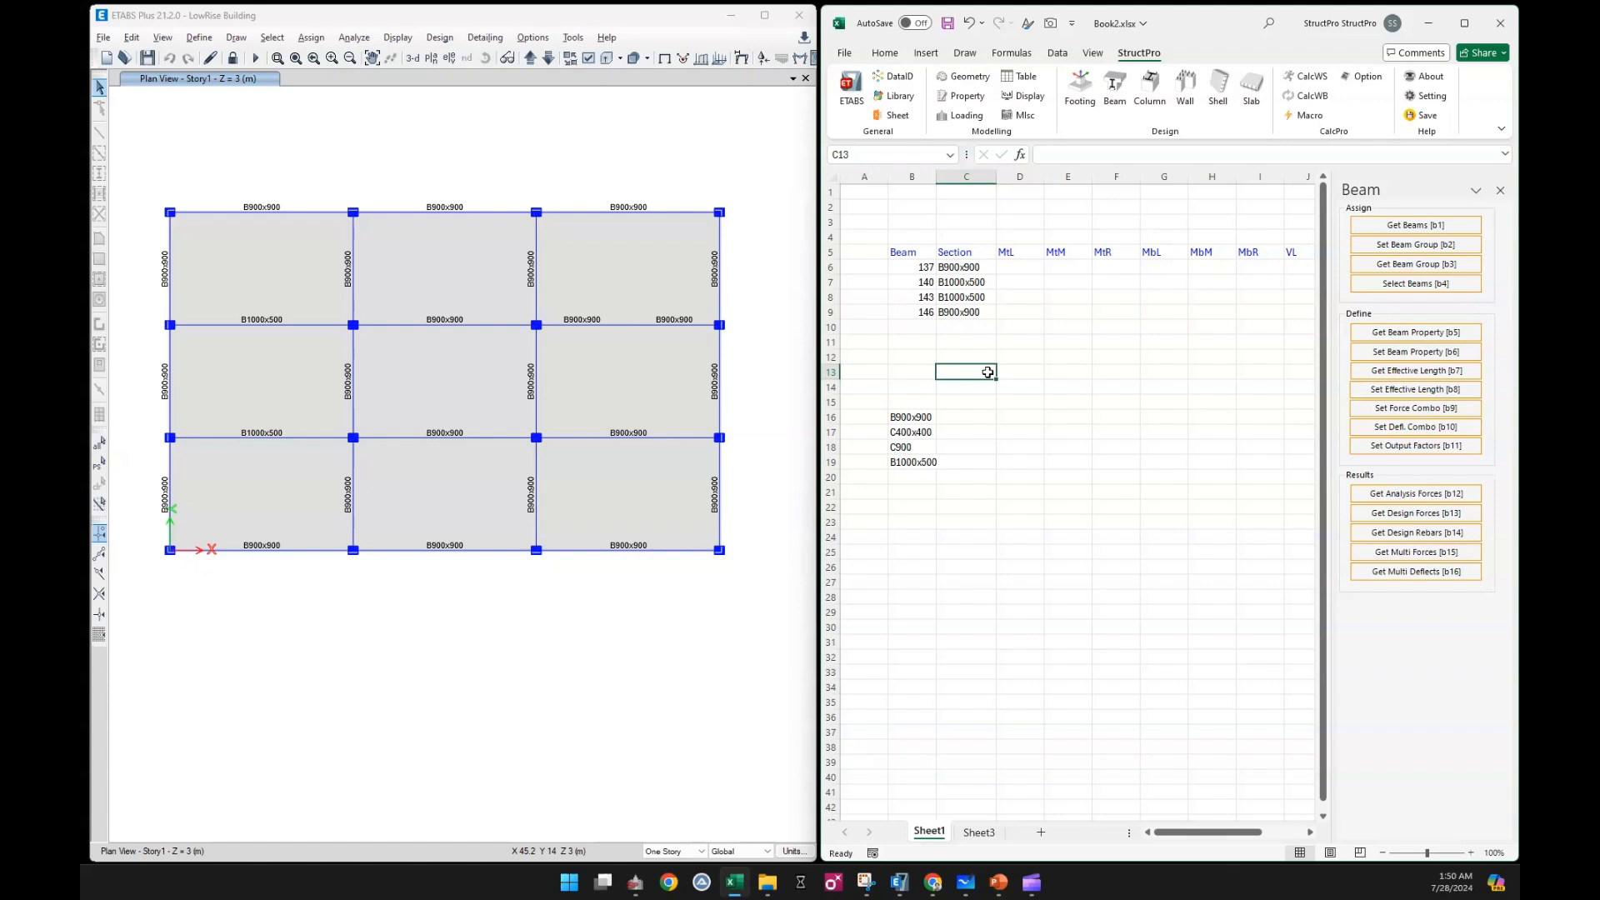
# Get the analysis forces for the beams listed in B6:B9
pyautogui.moveTo(908, 273); pyautogui.dragTo(915, 311)
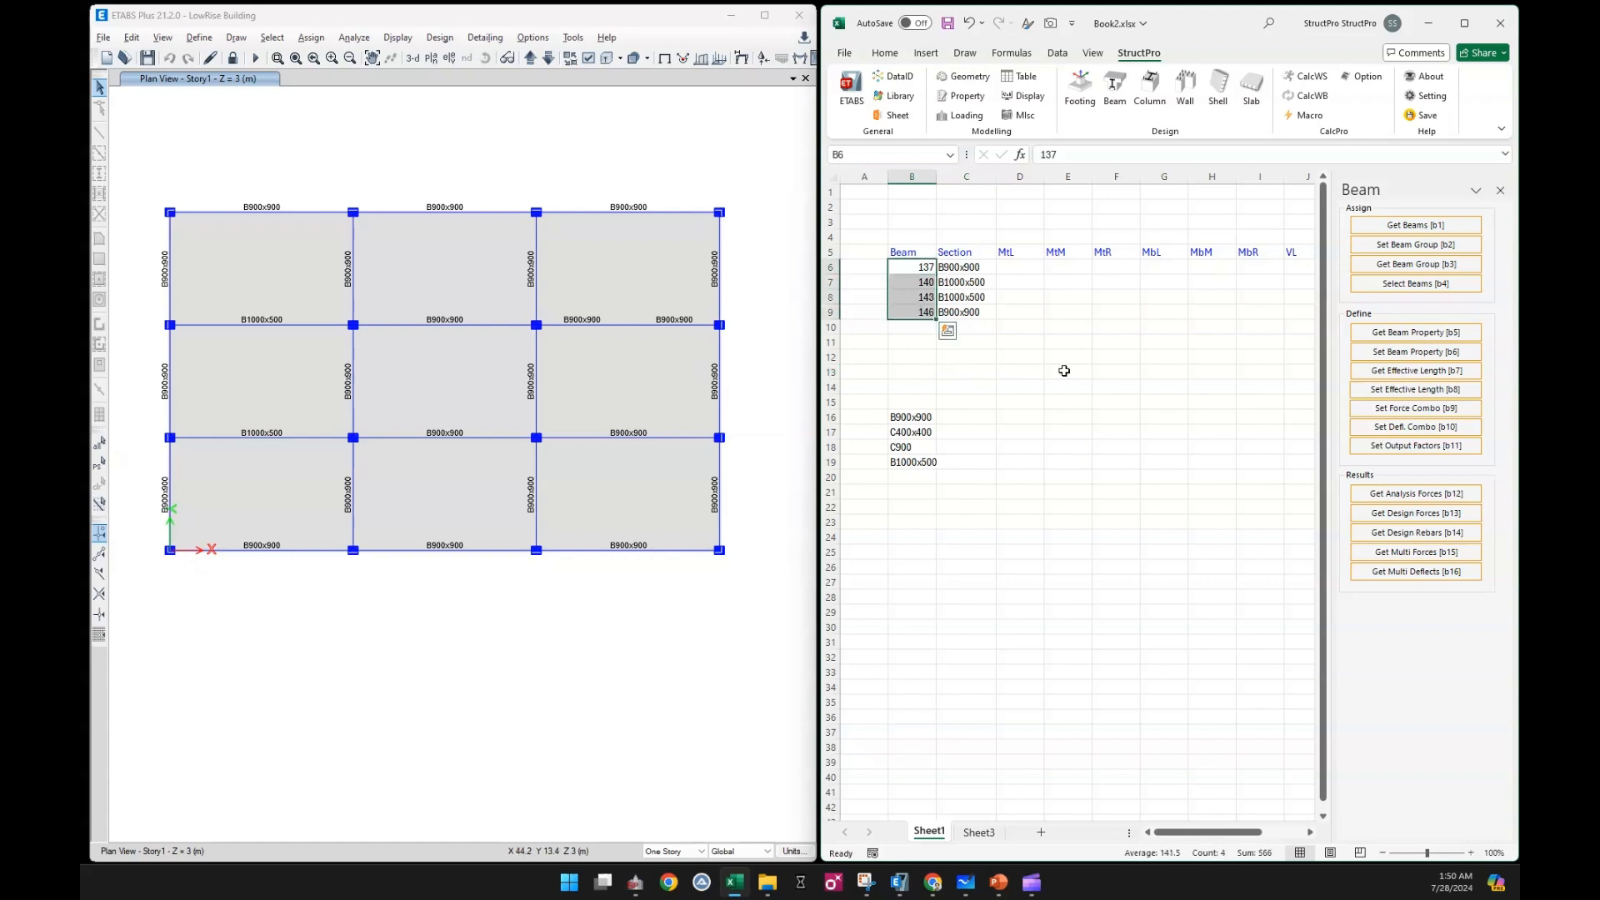
pyautogui.click(1419, 490)
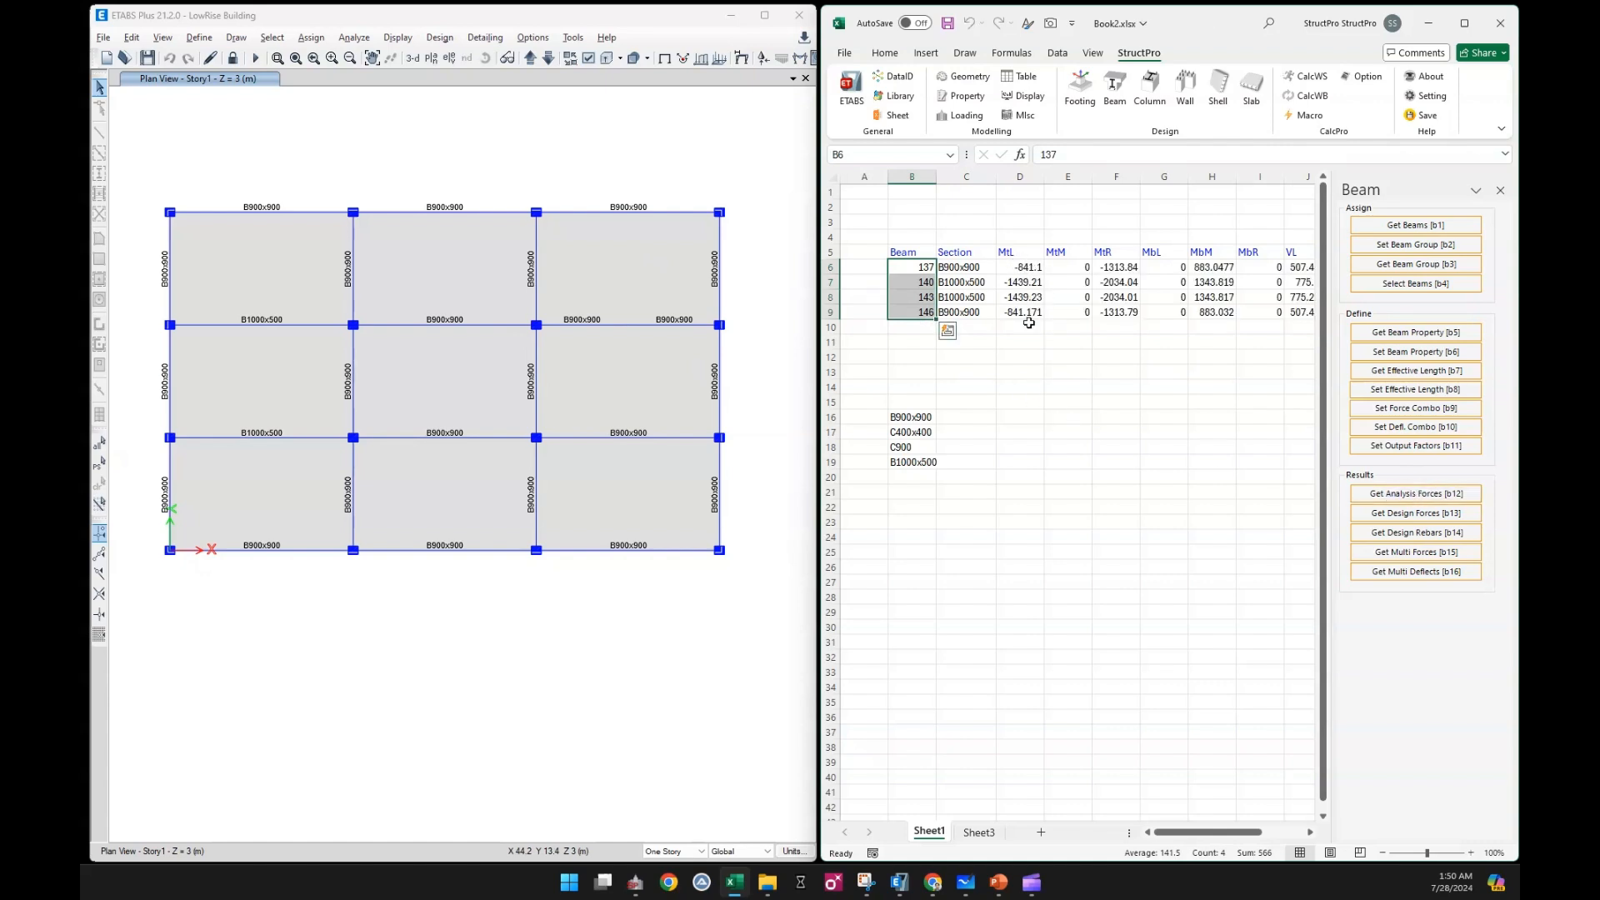
# Switch to ETABS and display the Moment 3-3 member force diagram for the ULS combination with values shown
pyautogui.click(558, 152)
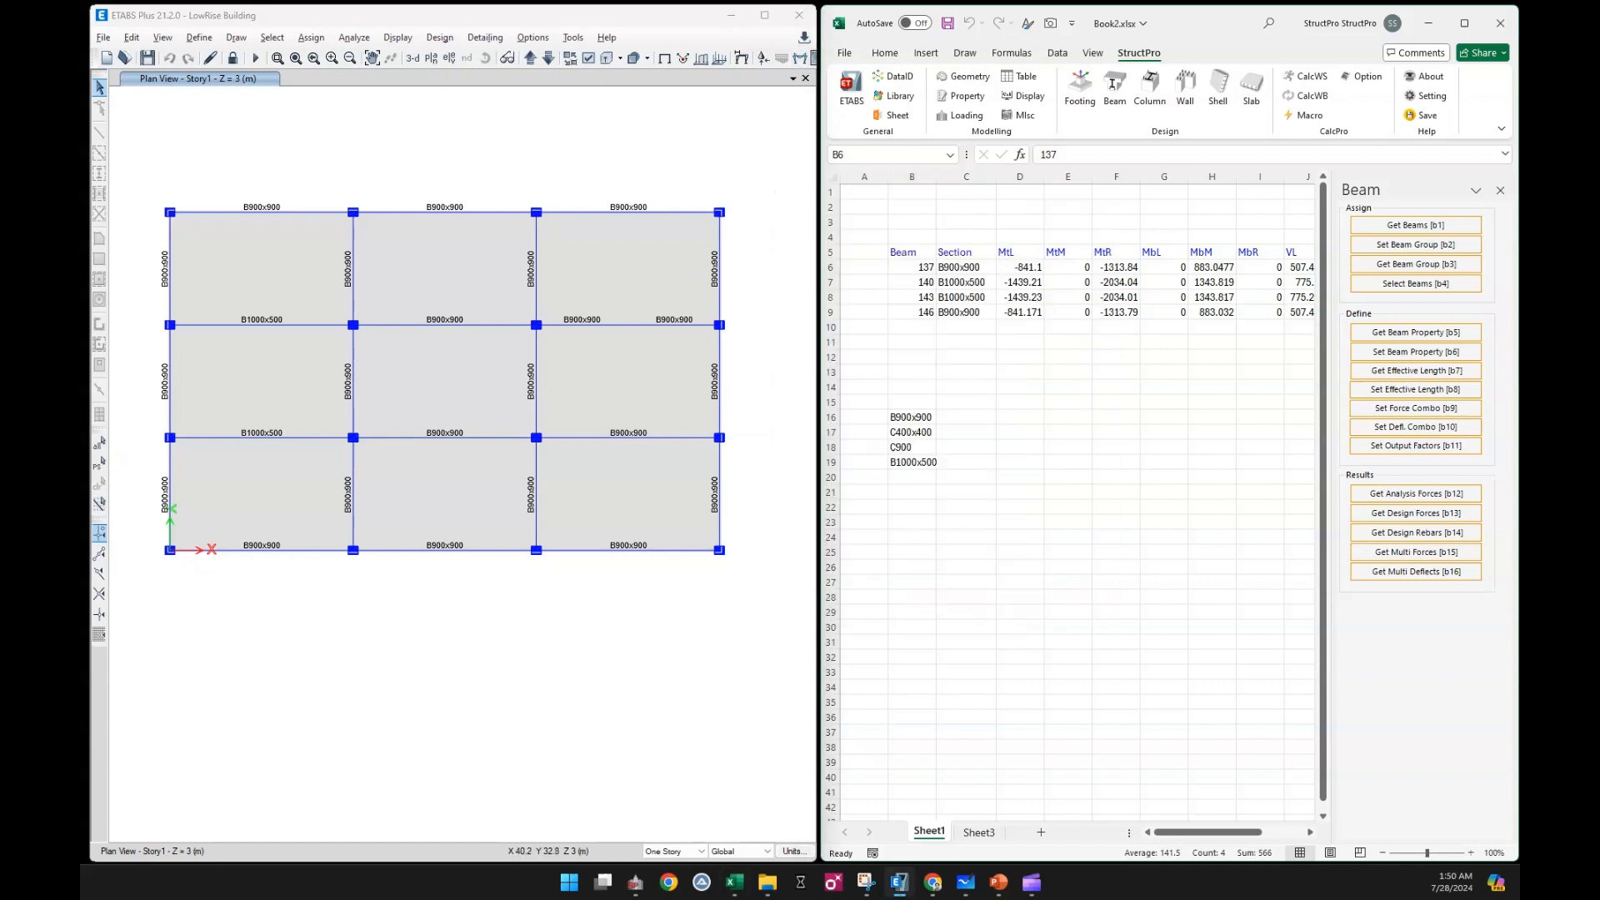
pyautogui.moveTo(1517, 239); pyautogui.dragTo(1026, 238)
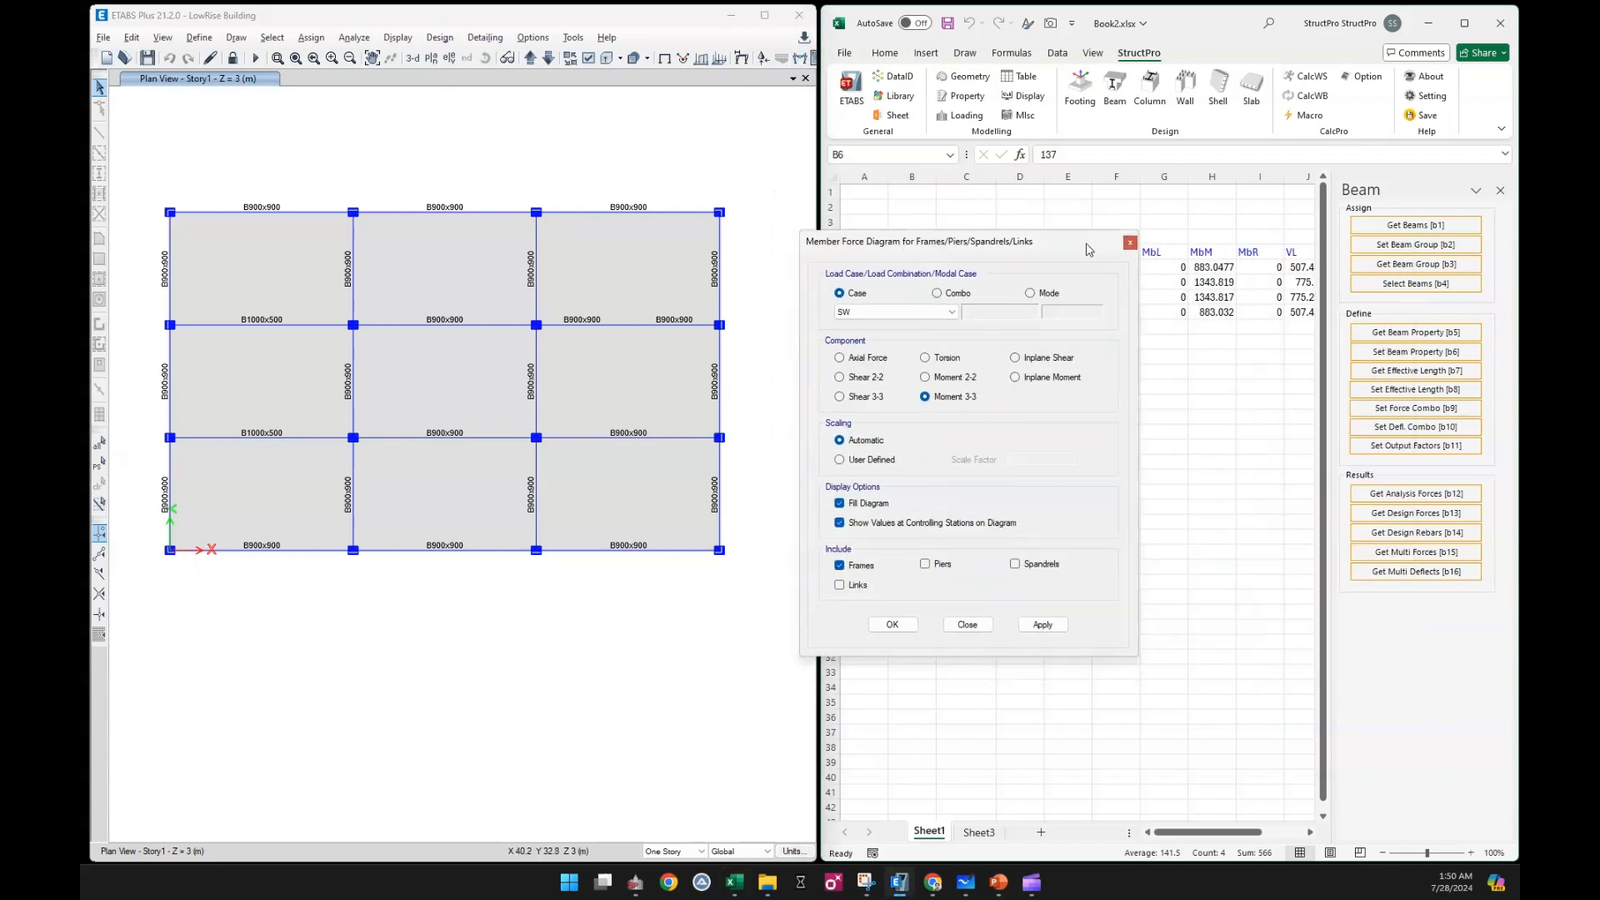
pyautogui.click(951, 312)
pyautogui.click(952, 312)
pyautogui.click(951, 311)
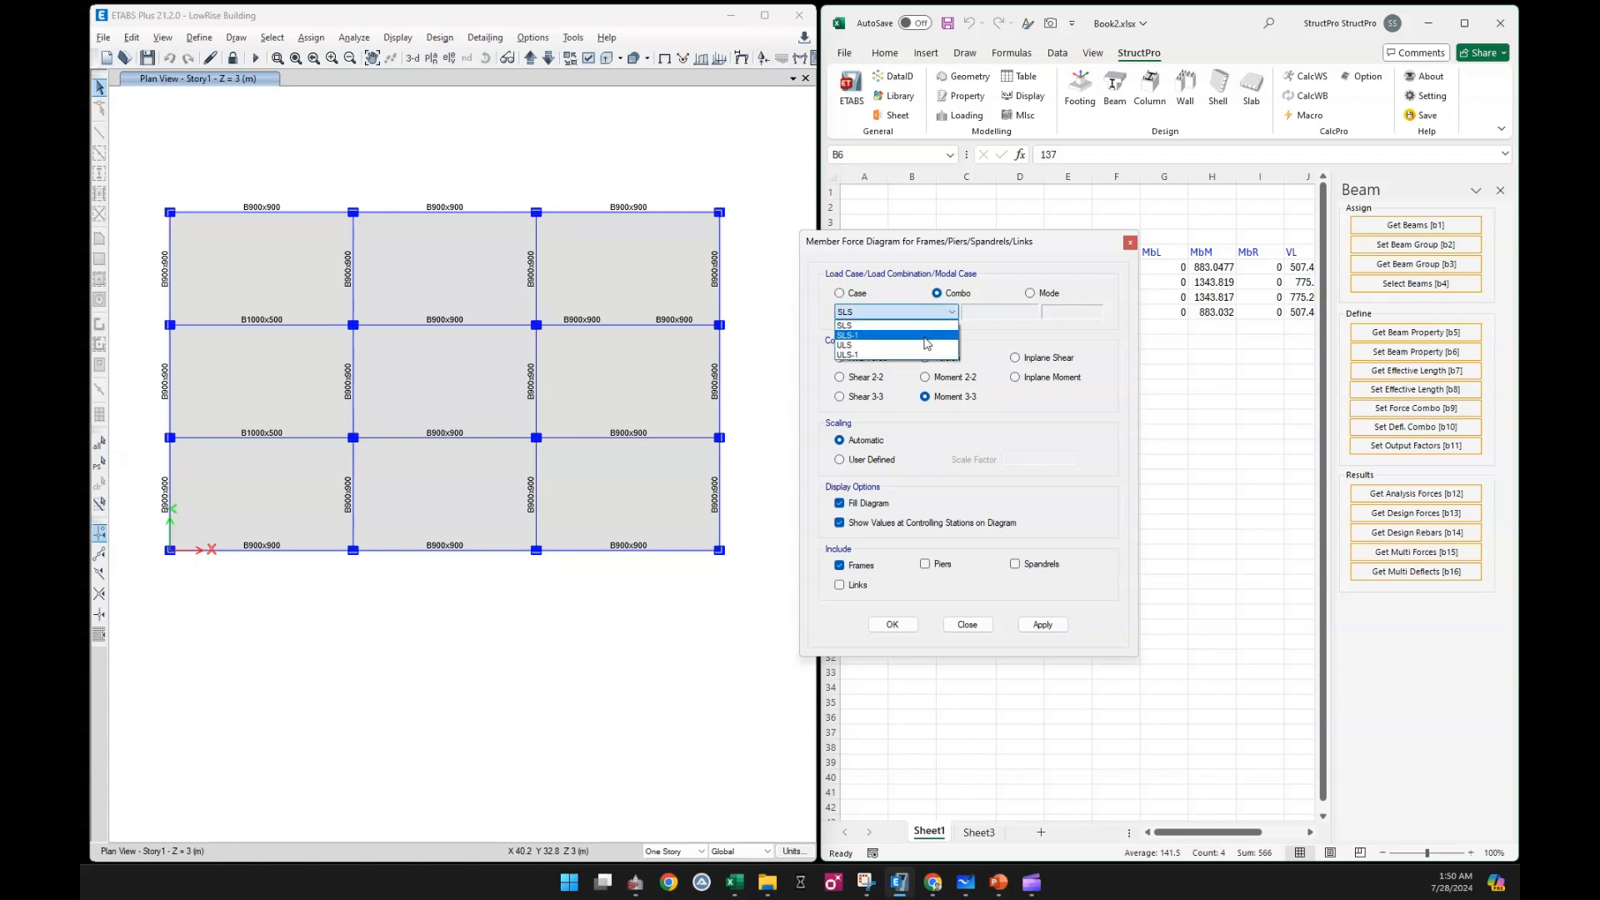
pyautogui.click(929, 348)
pyautogui.click(1043, 624)
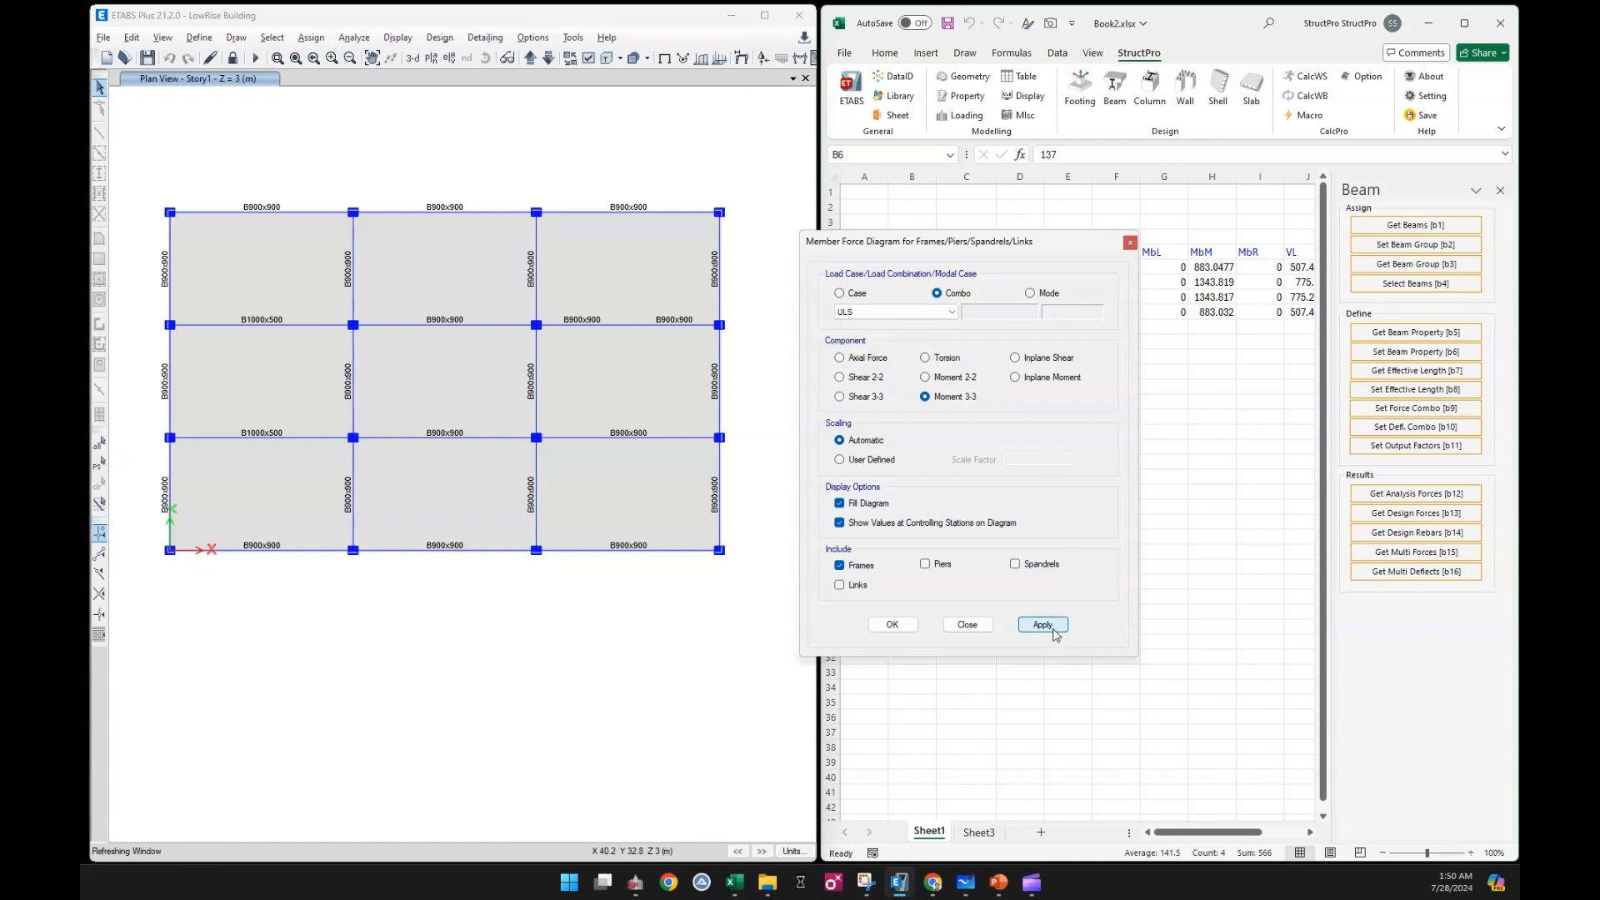
pyautogui.click(967, 624)
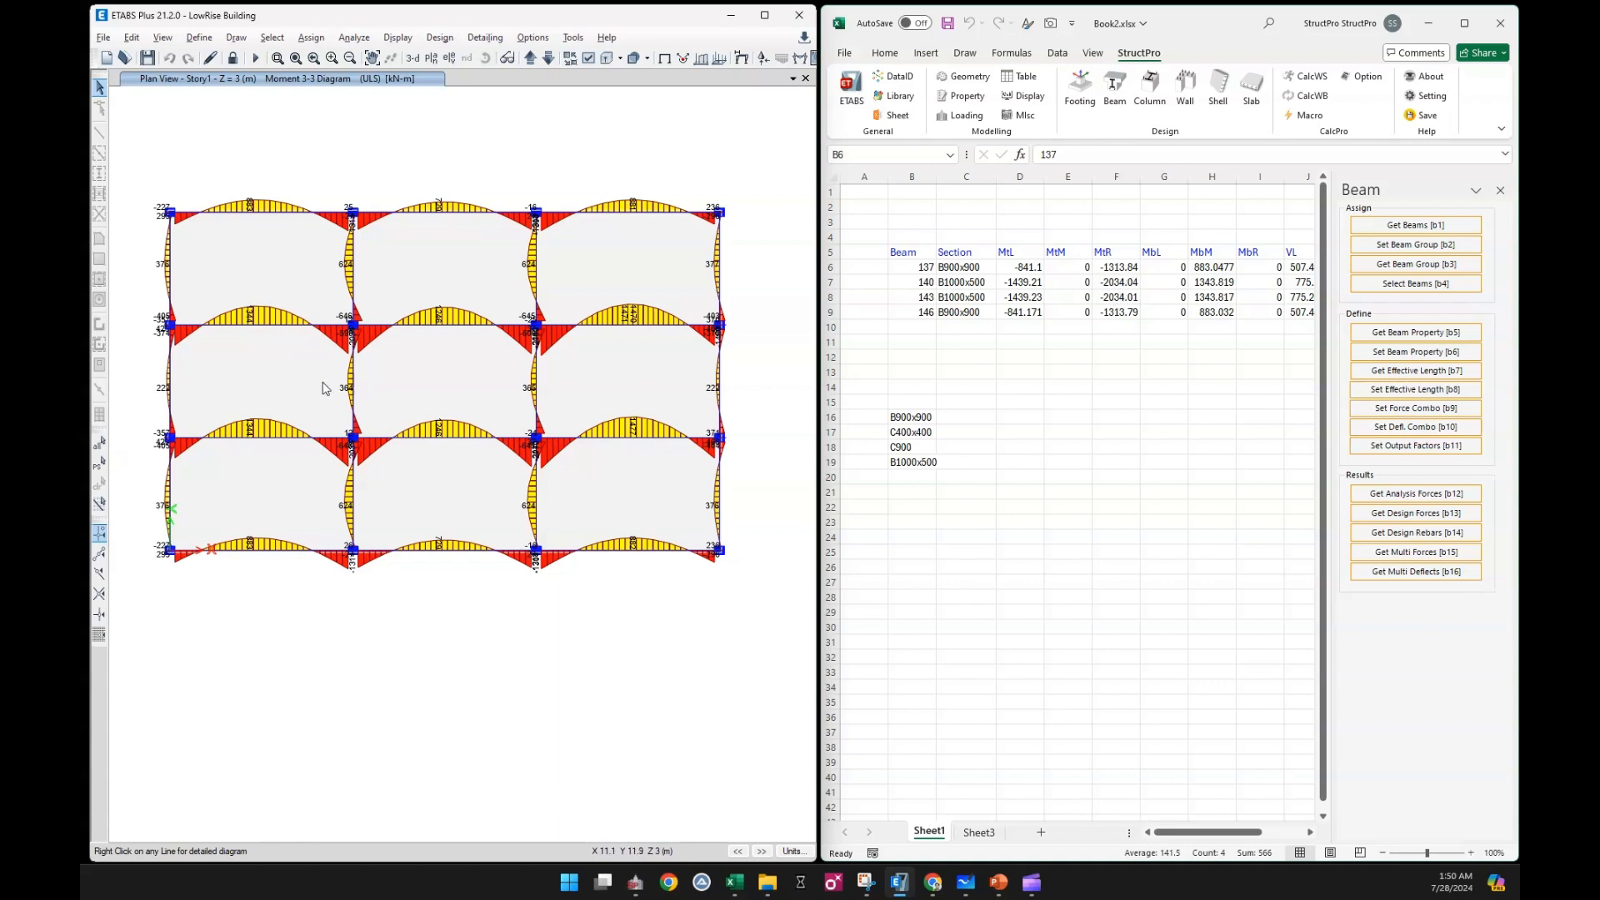
# Open the detailed ULS diagram of beam B28 and compare its end and near-midspan moments with the sheet values
pyautogui.click(298, 442)
pyautogui.rightClick(300, 445)
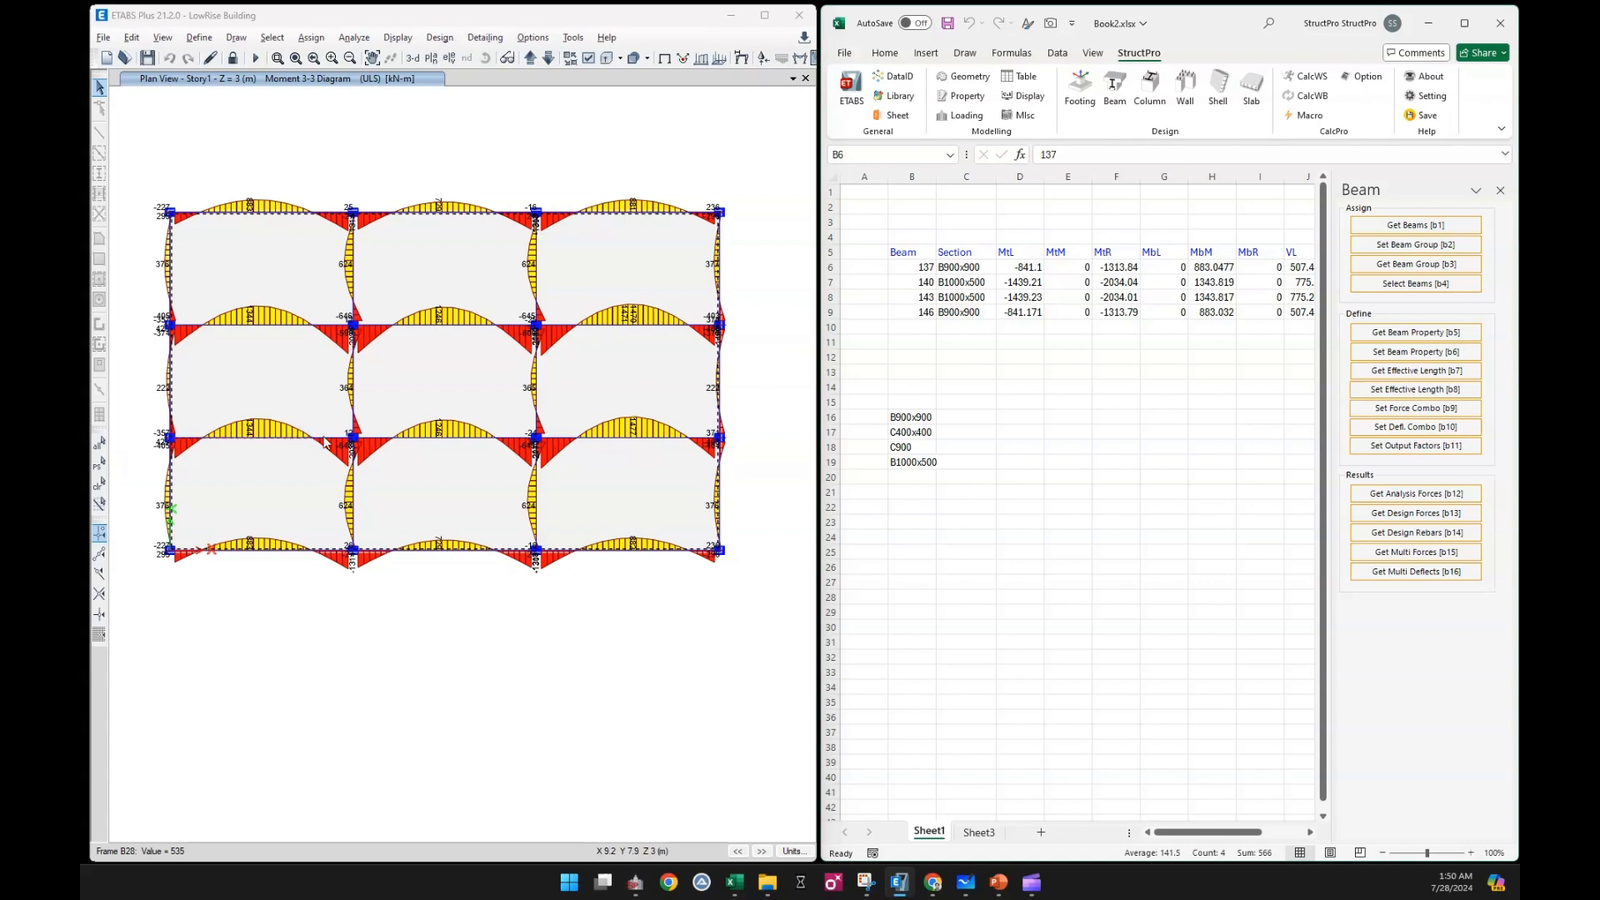
pyautogui.moveTo(867, 259); pyautogui.dragTo(646, 232)
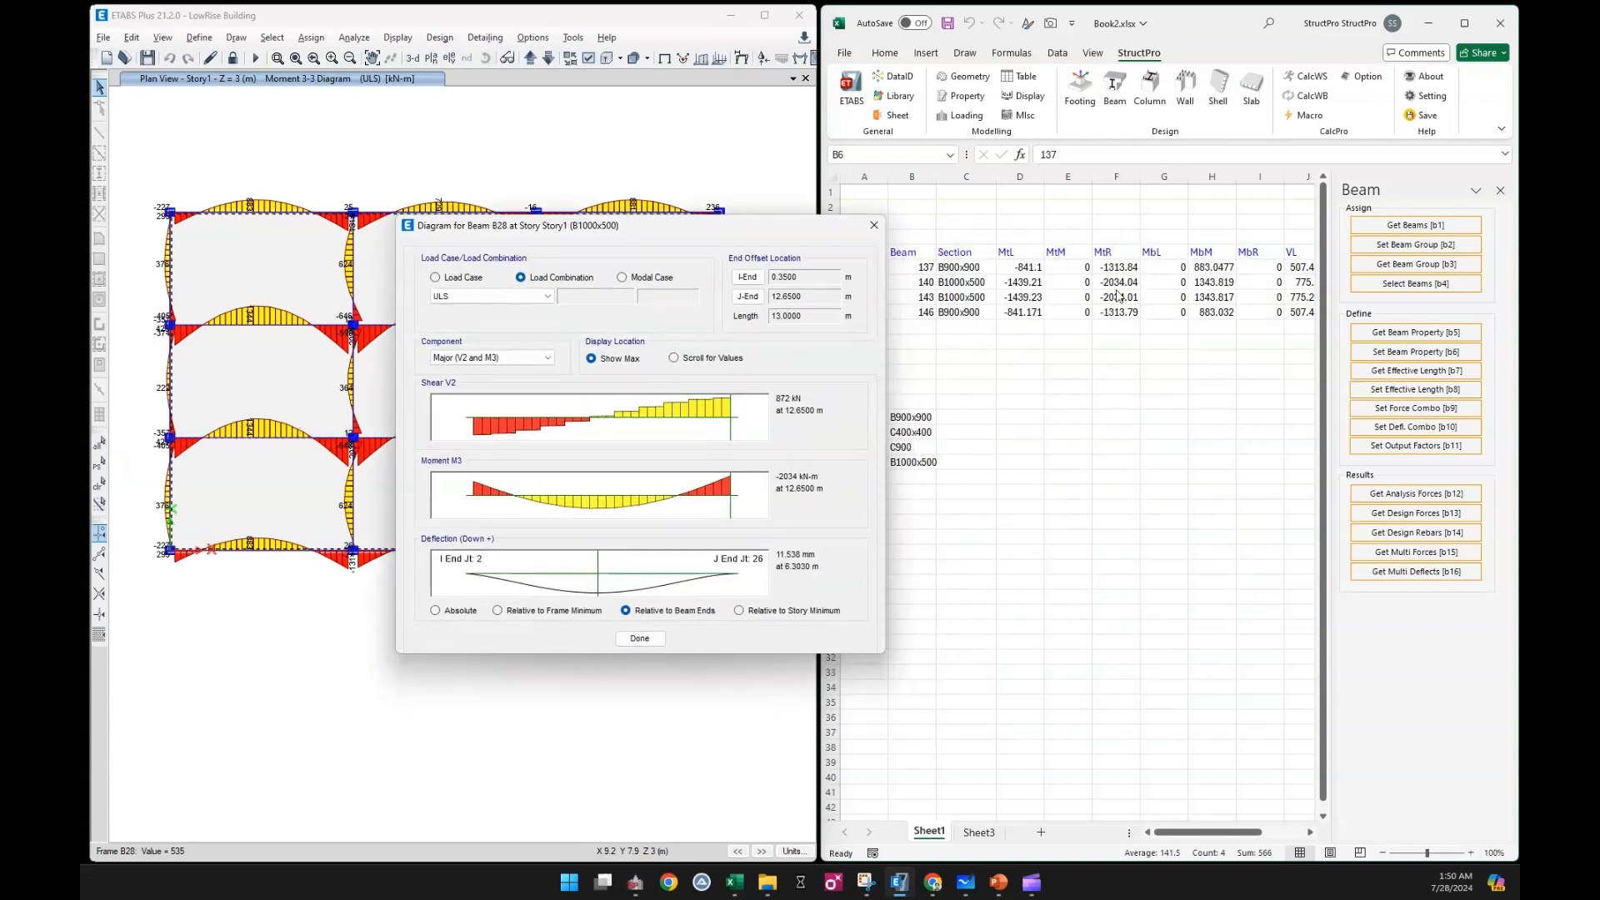
pyautogui.click(593, 505)
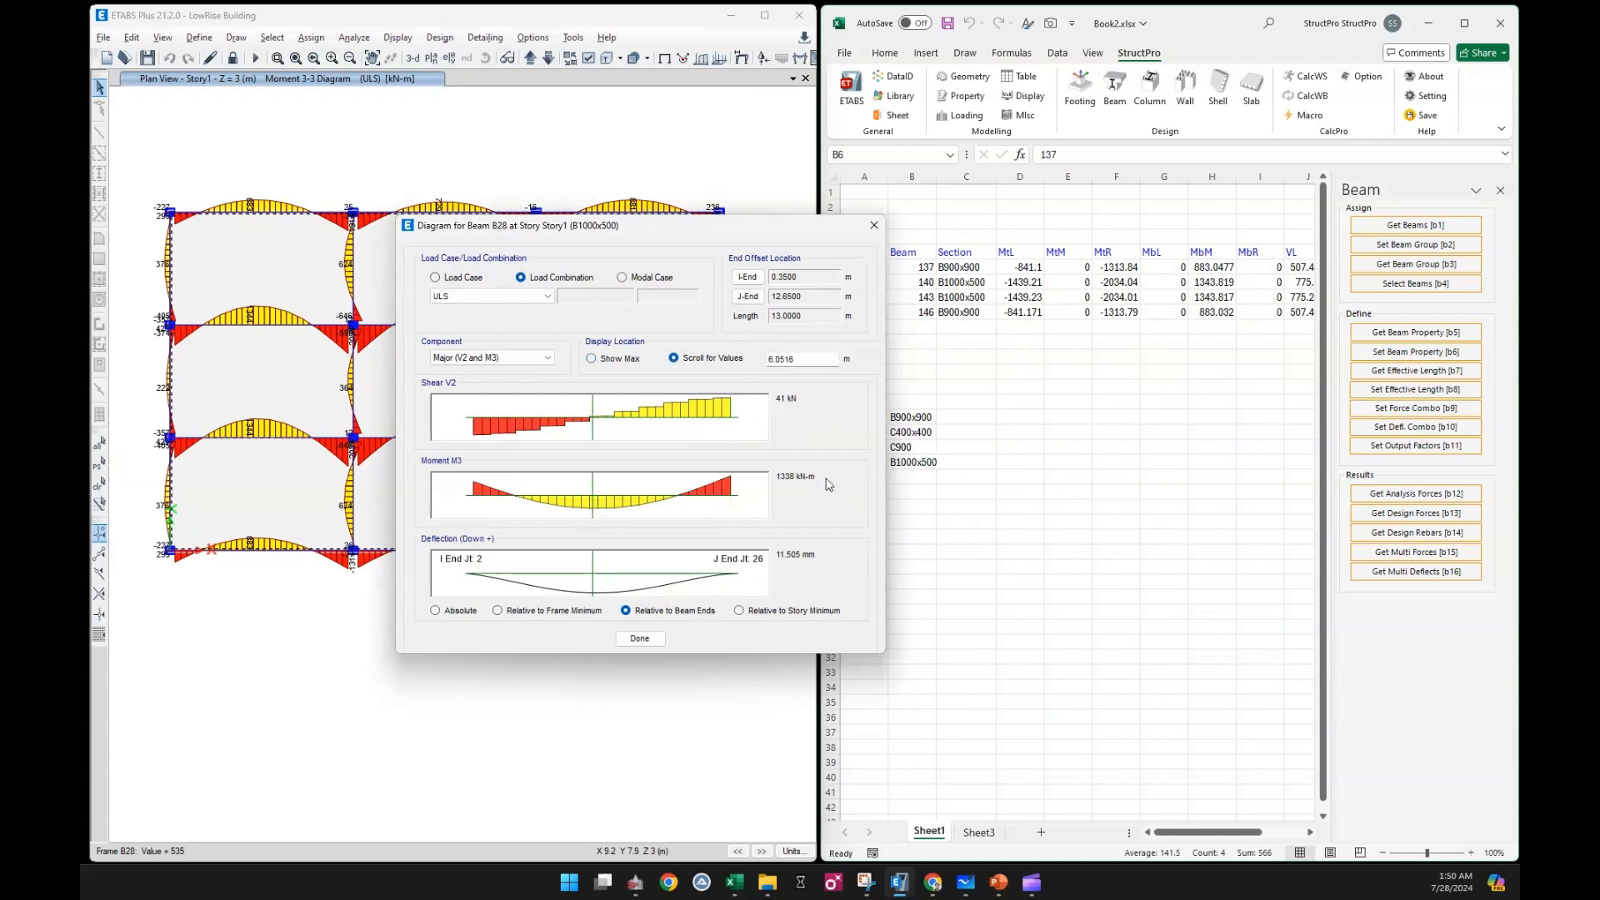
pyautogui.click(1213, 301)
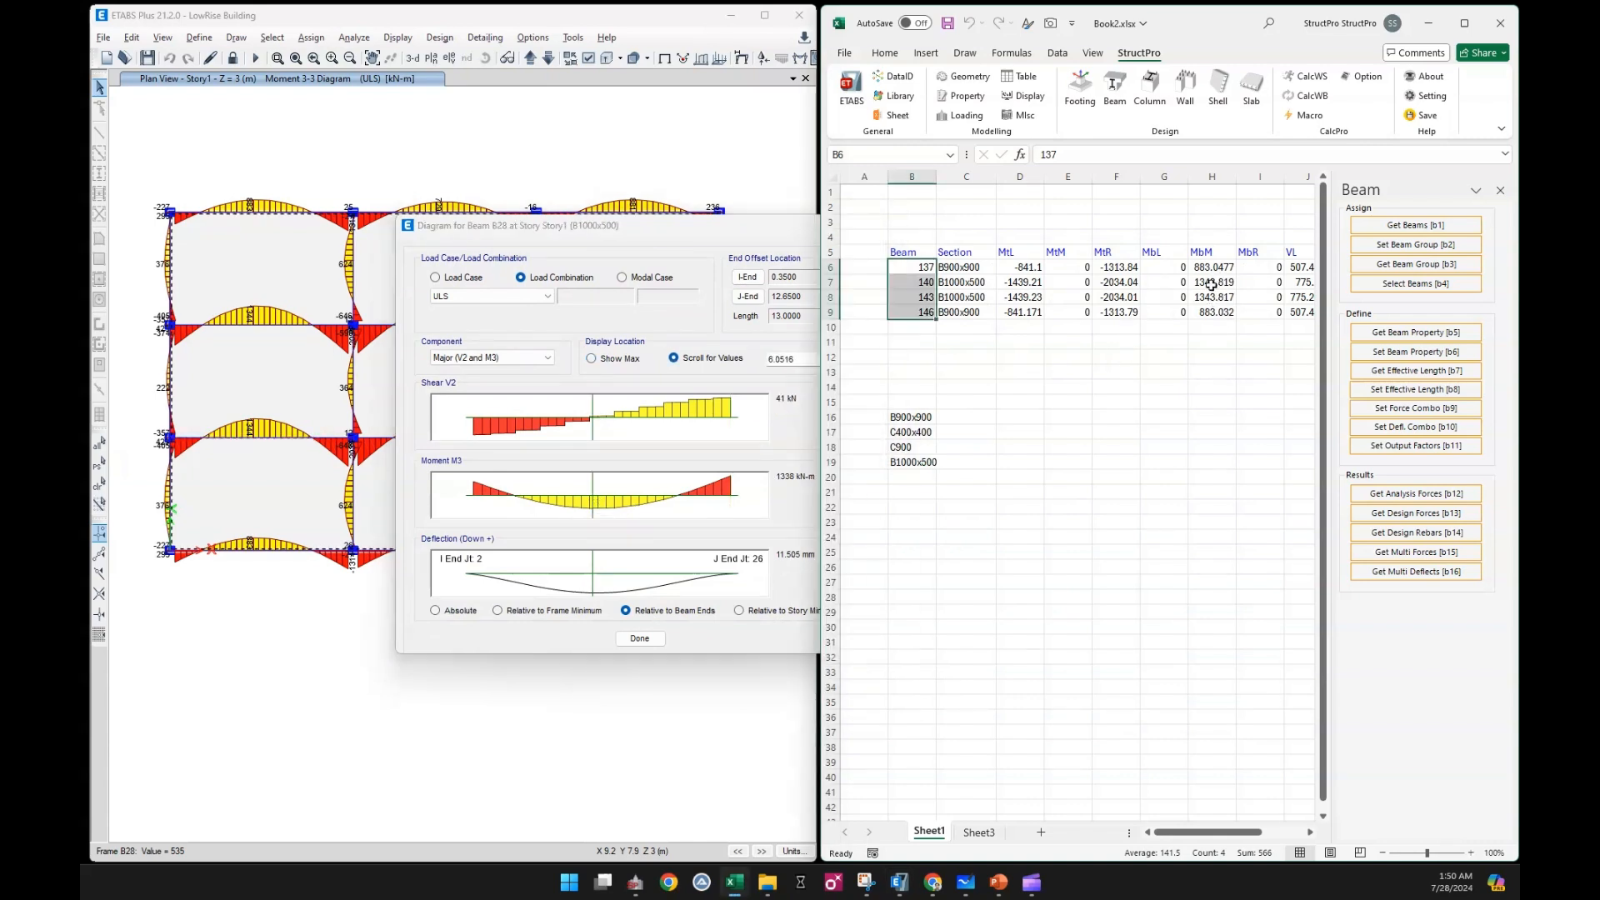
# Close the detailed beam diagram and view the Beam & Slab data settings in the Data Index options
pyautogui.click(640, 638)
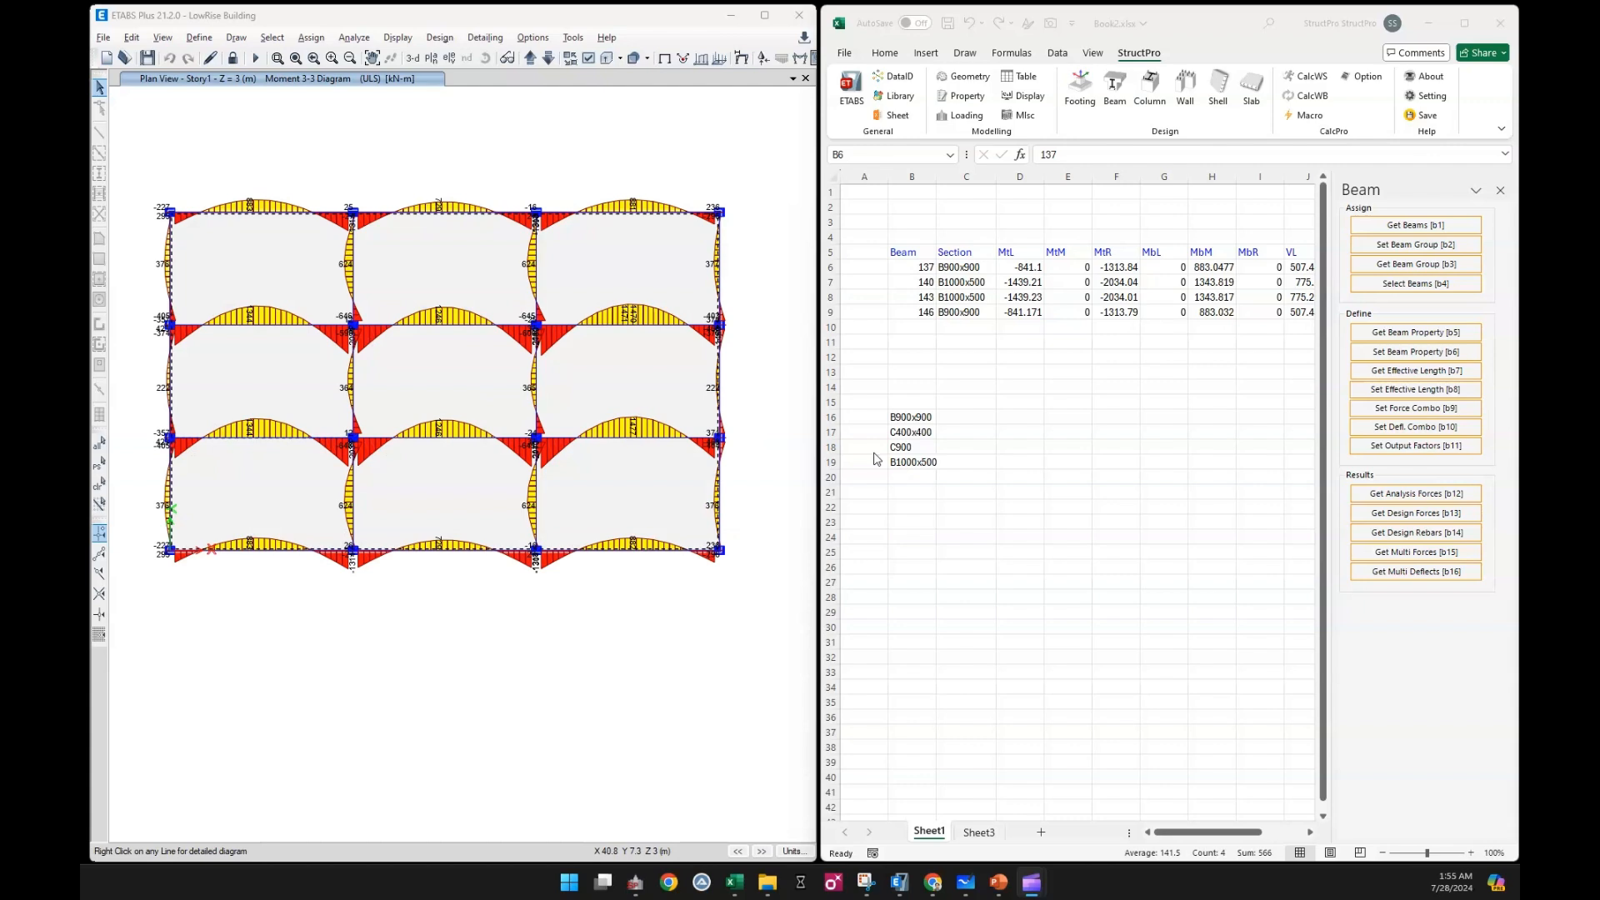
pyautogui.click(1033, 398)
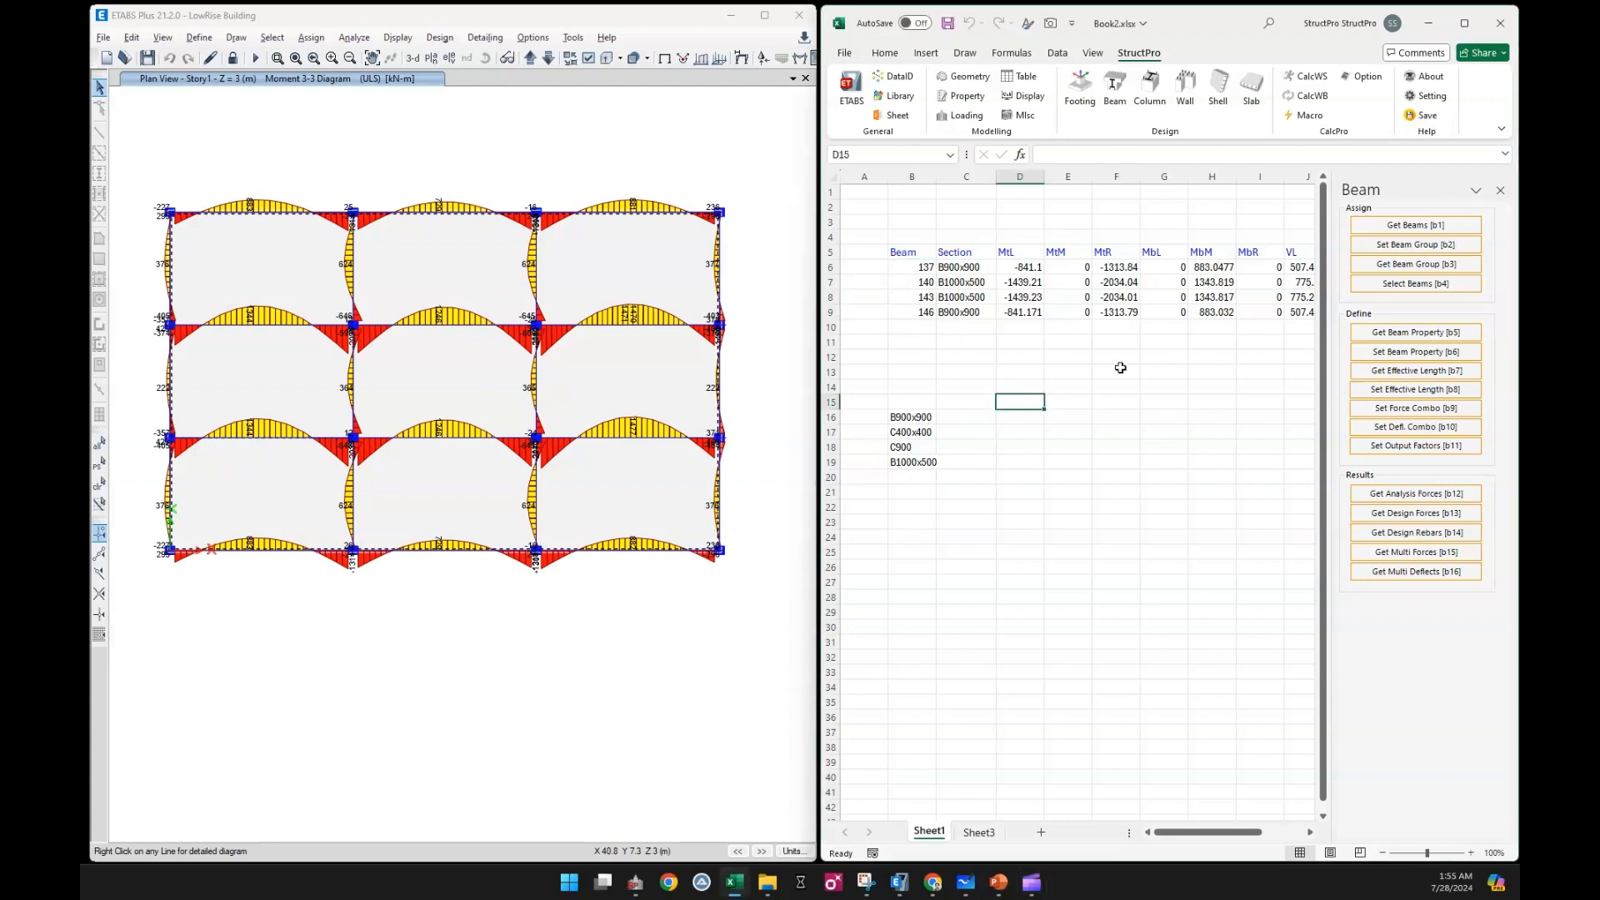
pyautogui.moveTo(1230, 834); pyautogui.dragTo(1240, 839)
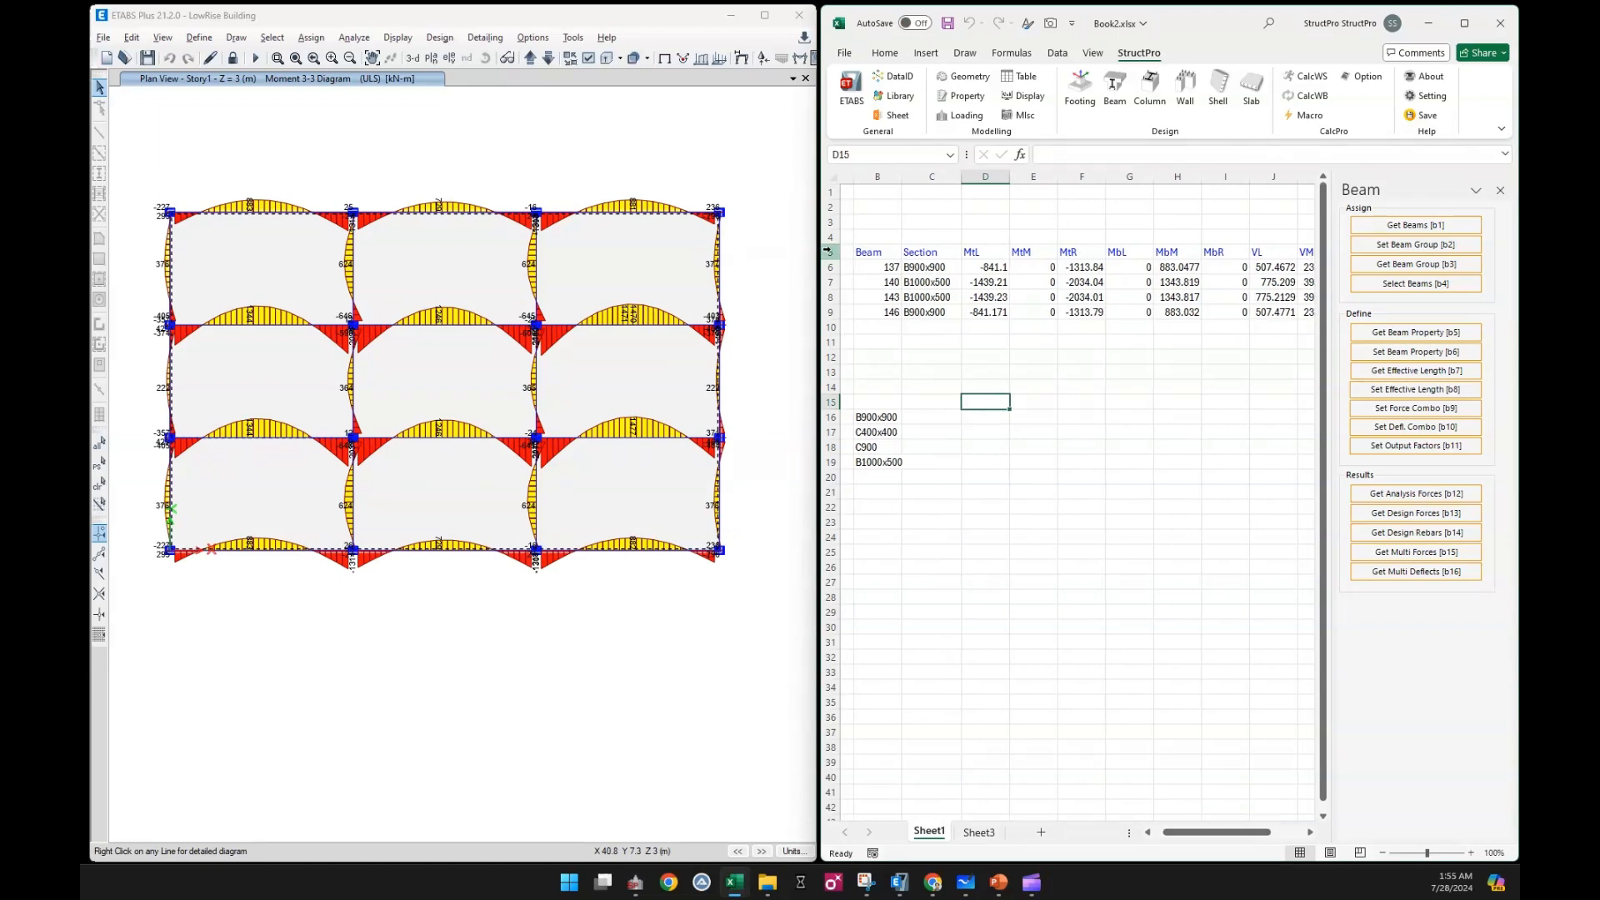
pyautogui.click(898, 76)
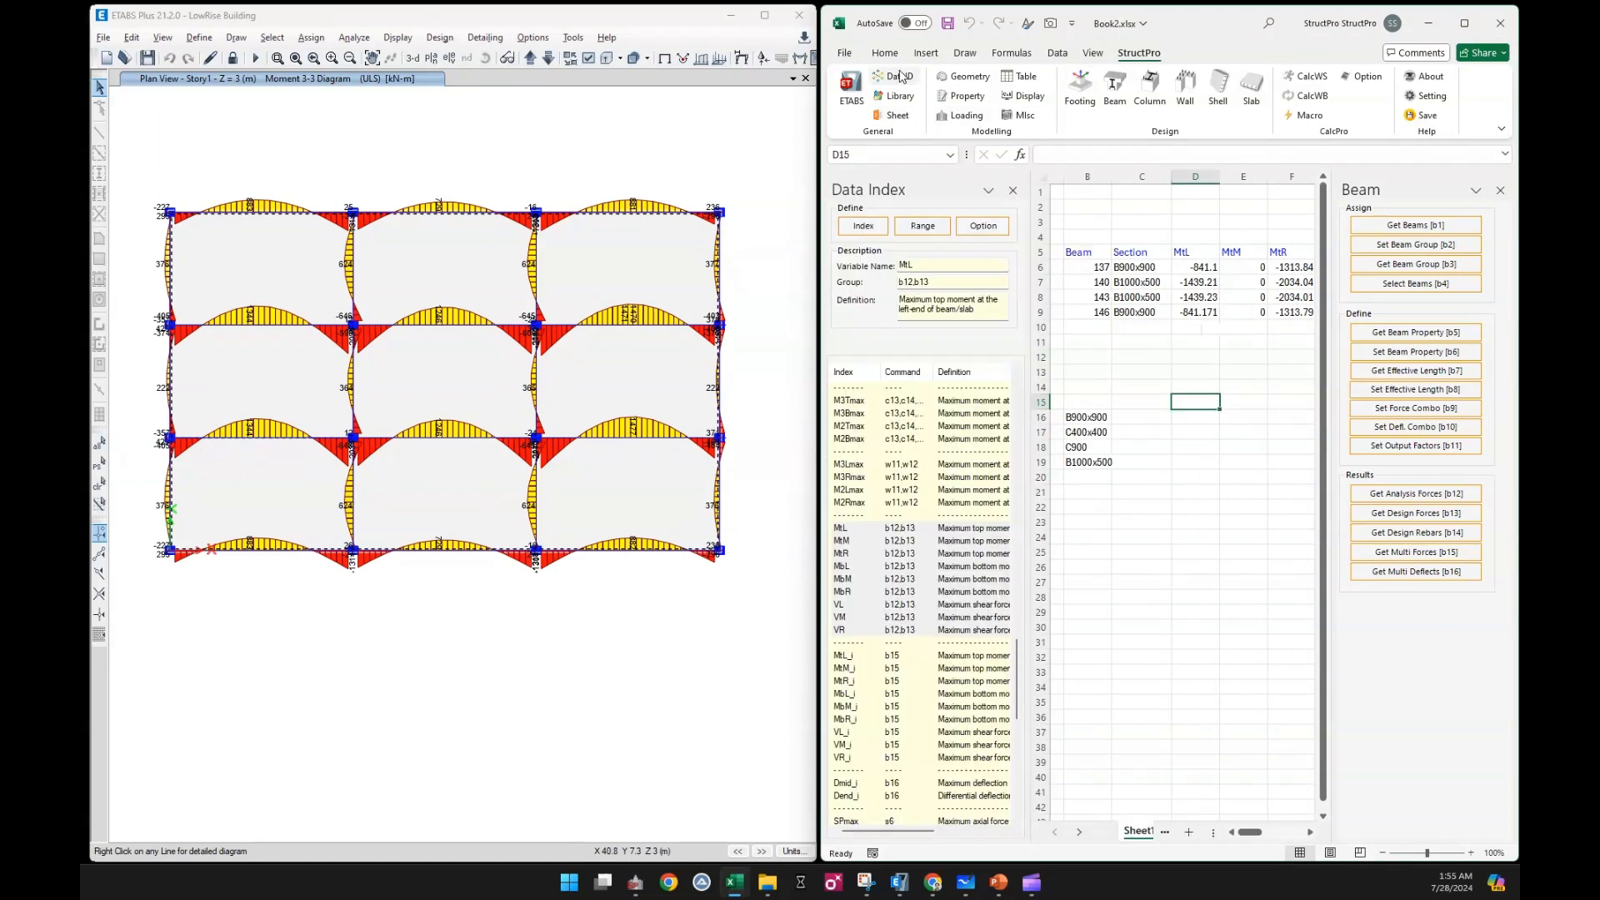
pyautogui.click(984, 227)
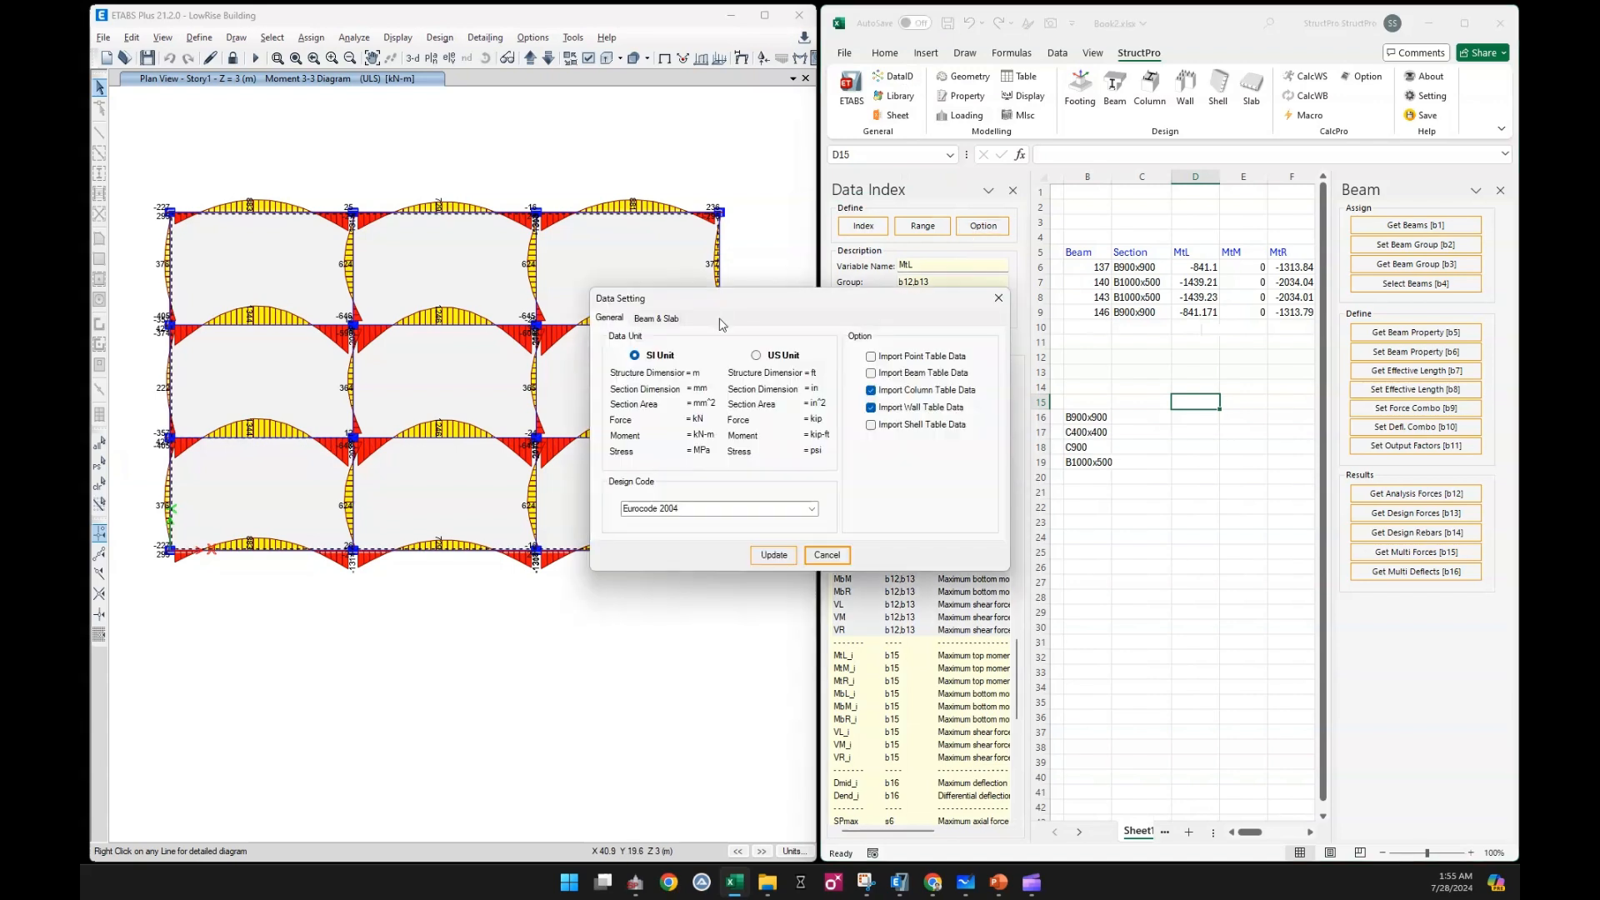
pyautogui.click(658, 318)
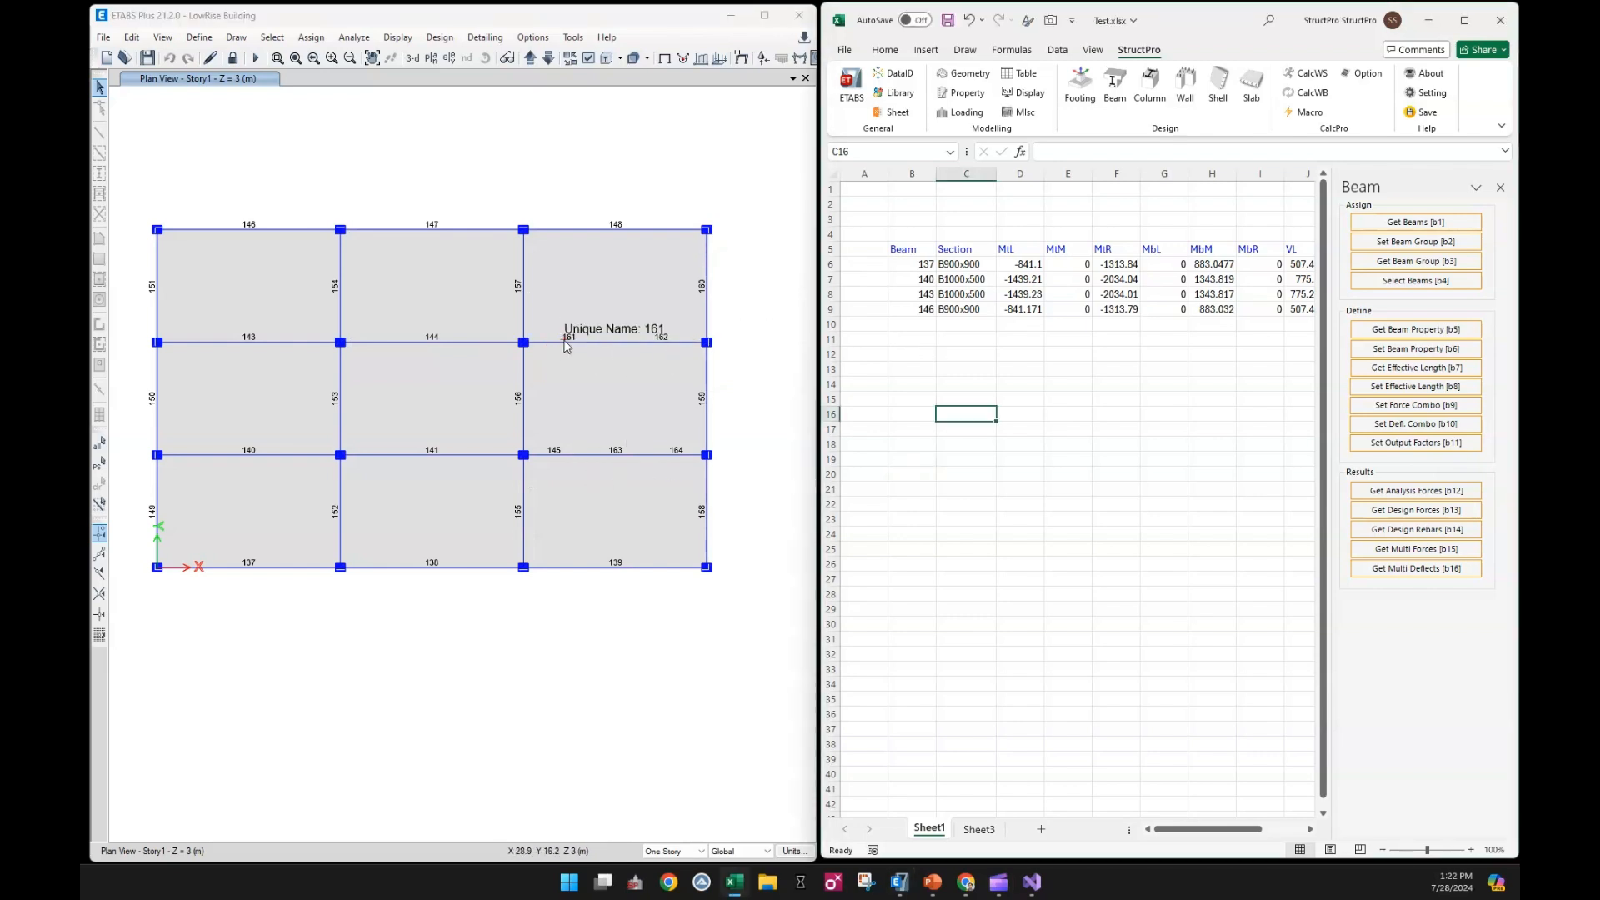
# Select beams 161 and 162 in the ETABS plan and get their names into cell B10 of Sheet1
pyautogui.click(596, 342)
pyautogui.click(664, 341)
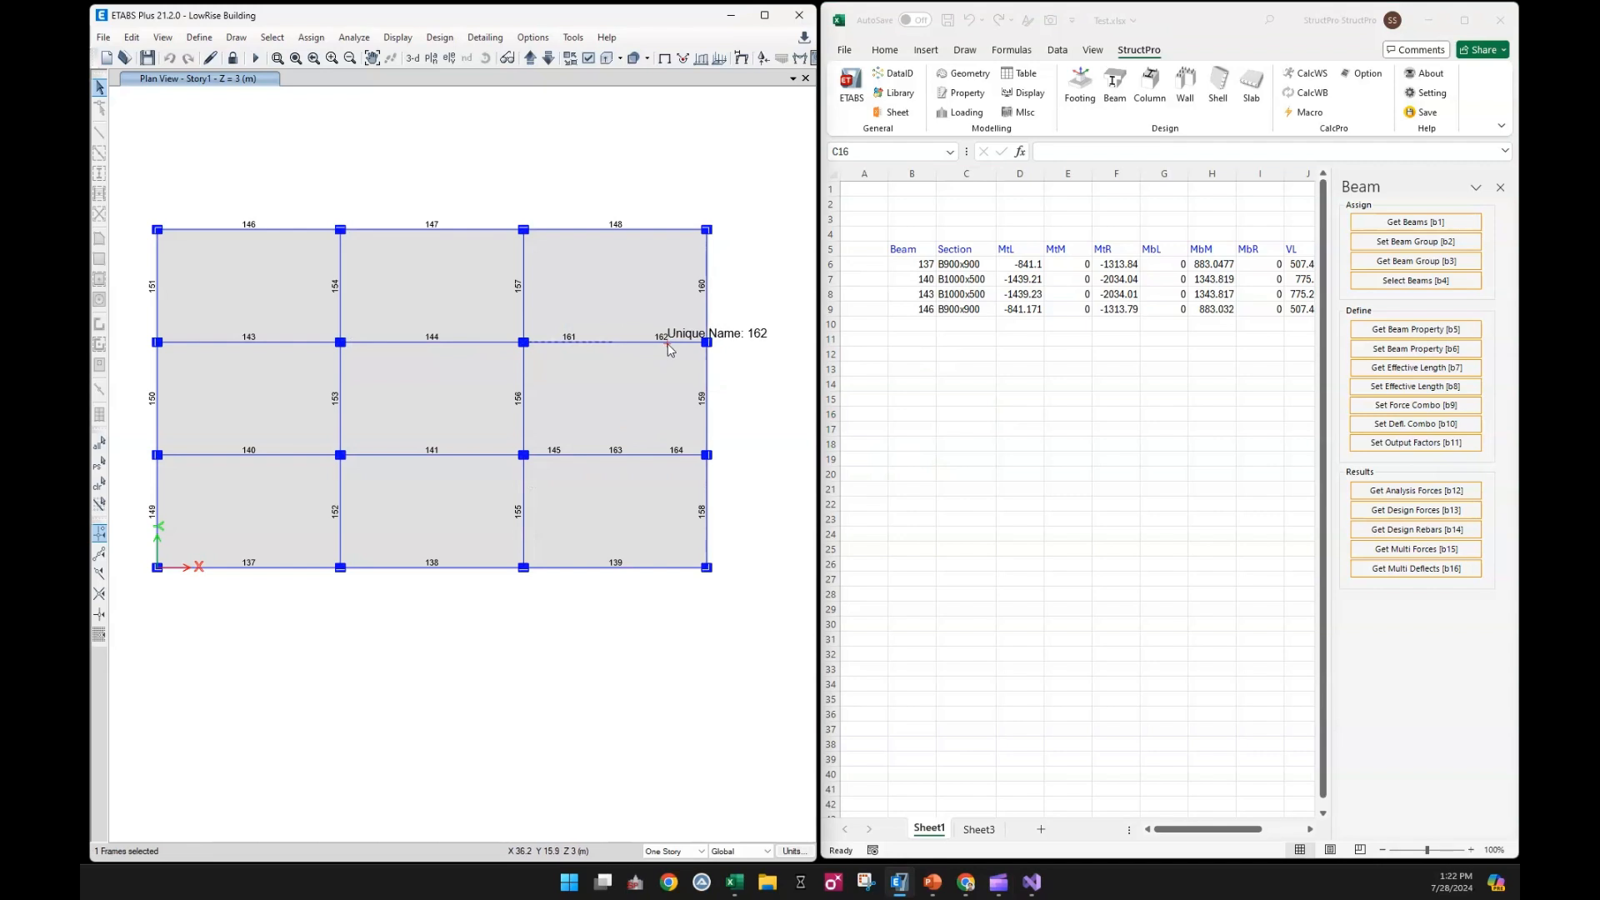
pyautogui.click(912, 325)
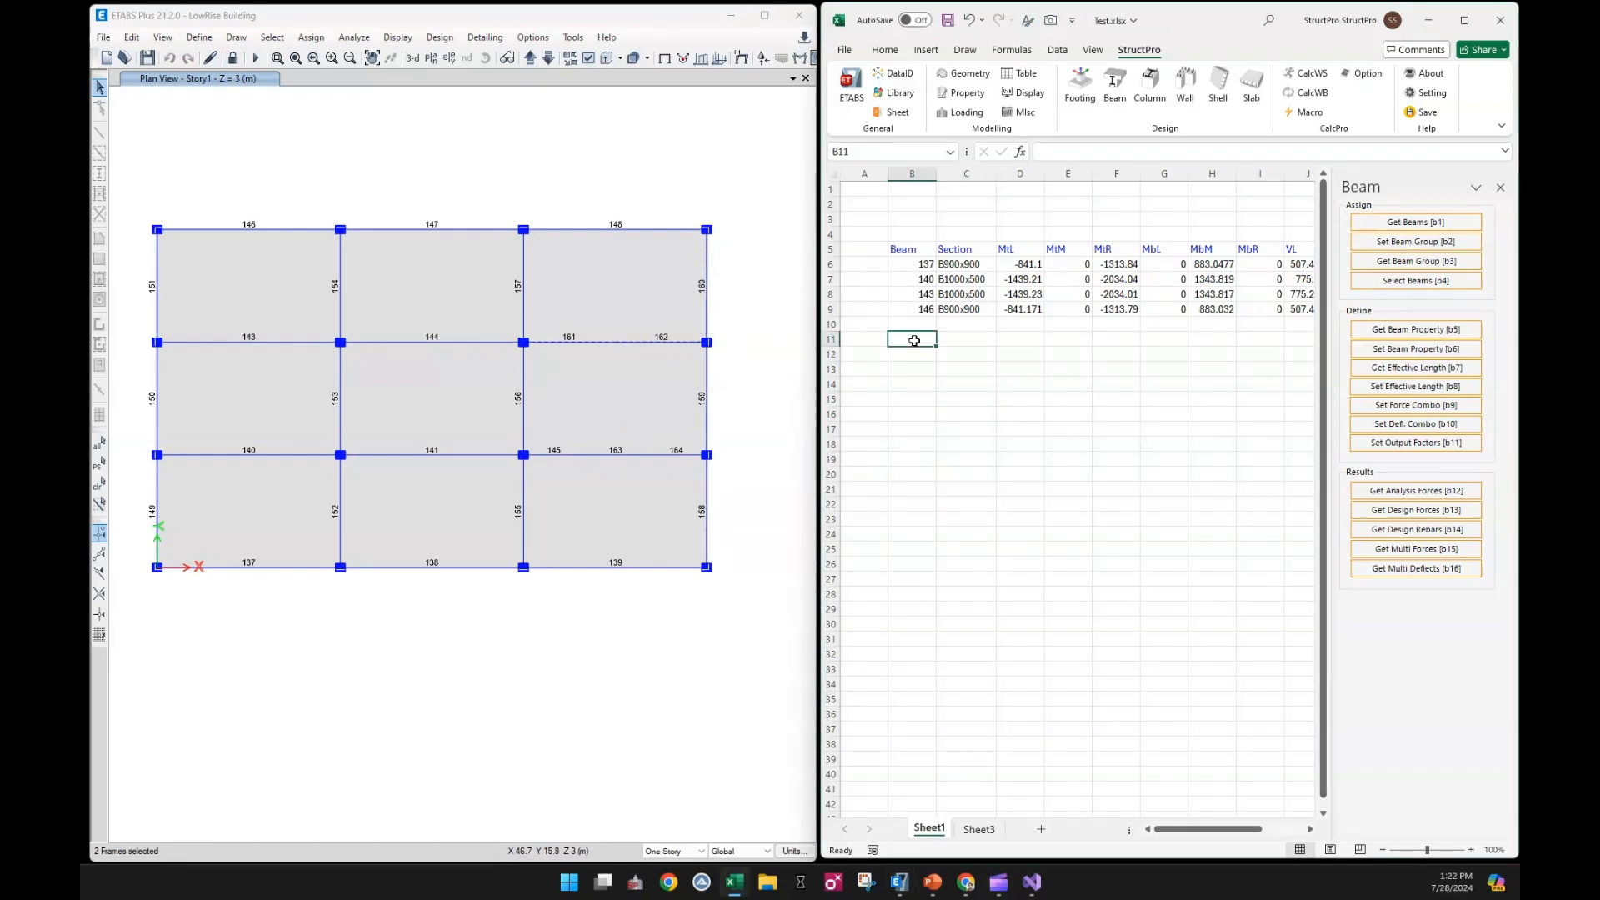
pyautogui.click(1351, 233)
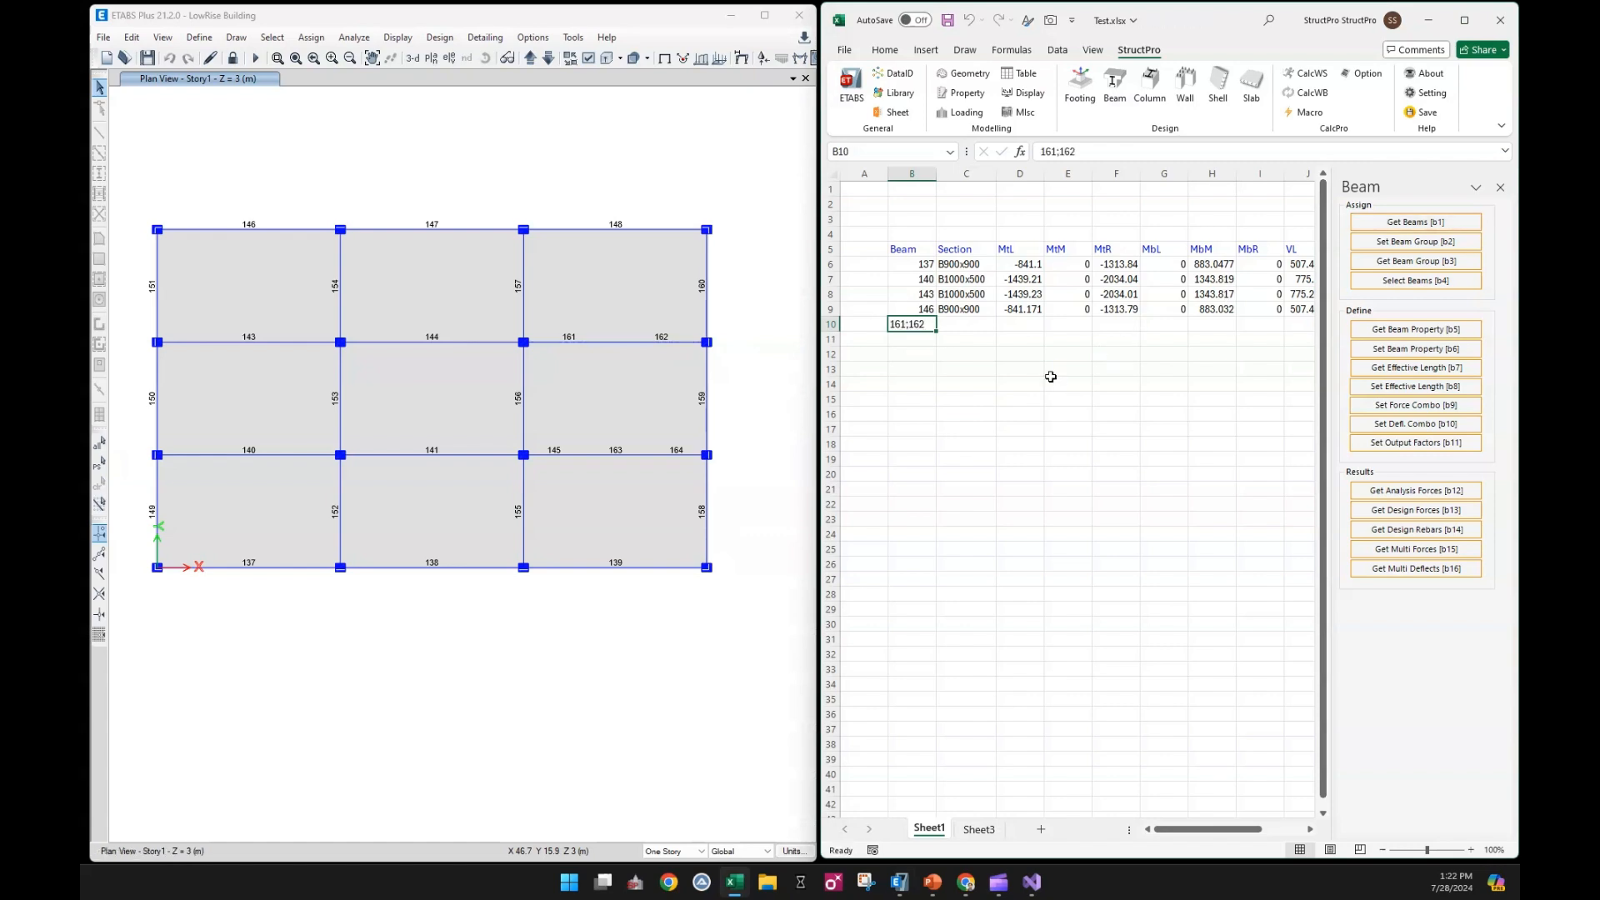
# Select beams 145, 163 and 164 in the ETABS plan and get their names into cell B11
pyautogui.click(570, 459)
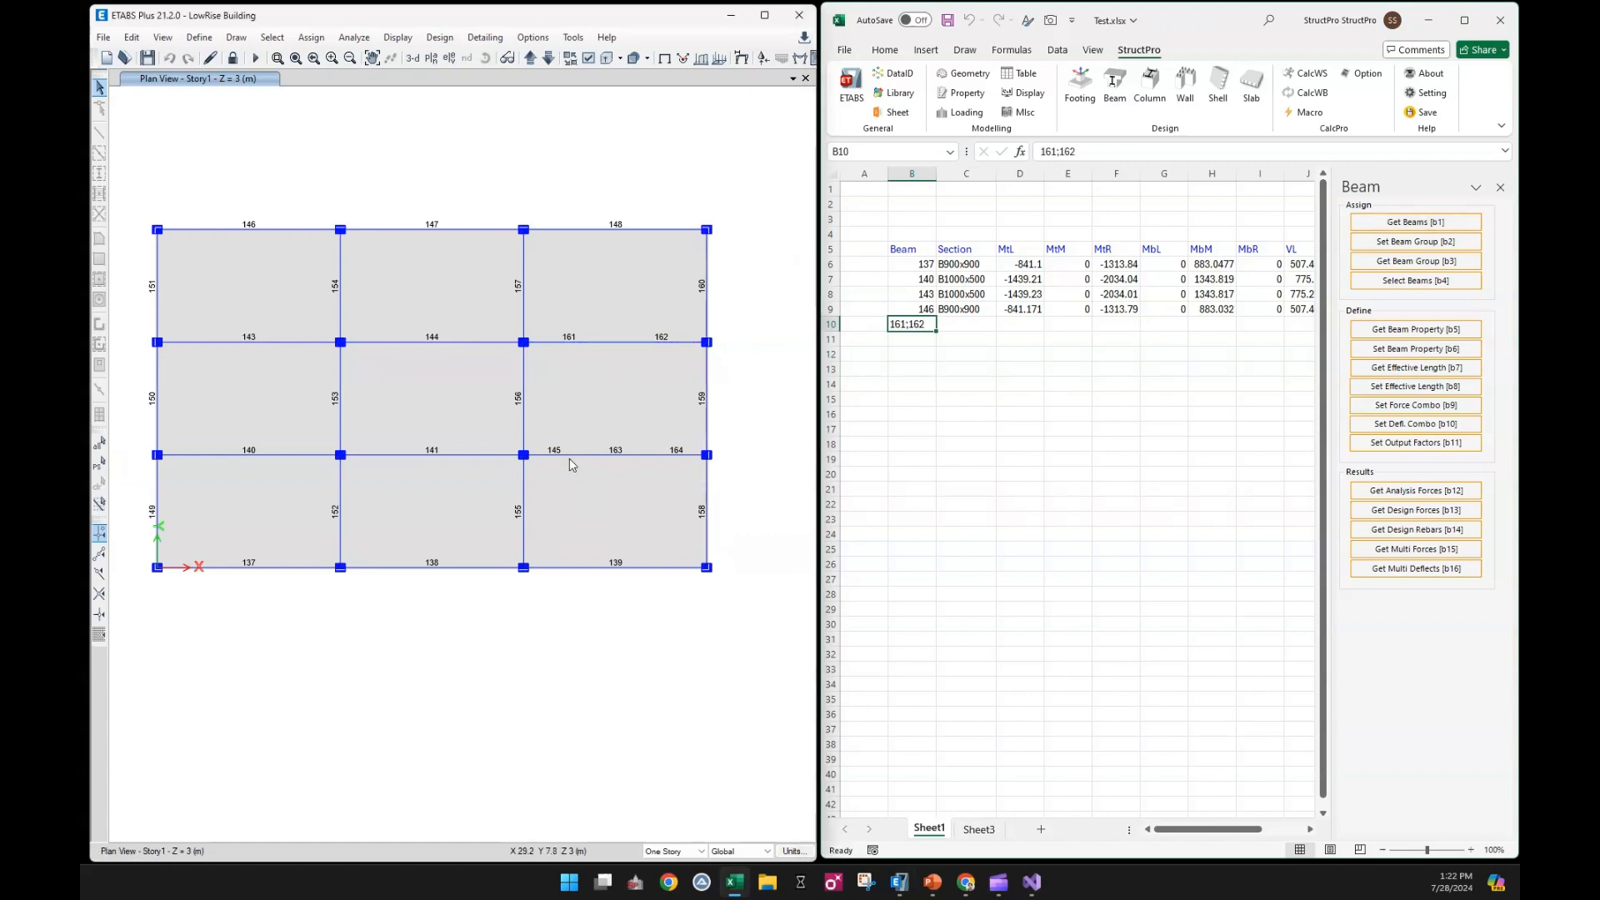
pyautogui.click(607, 456)
pyautogui.click(680, 456)
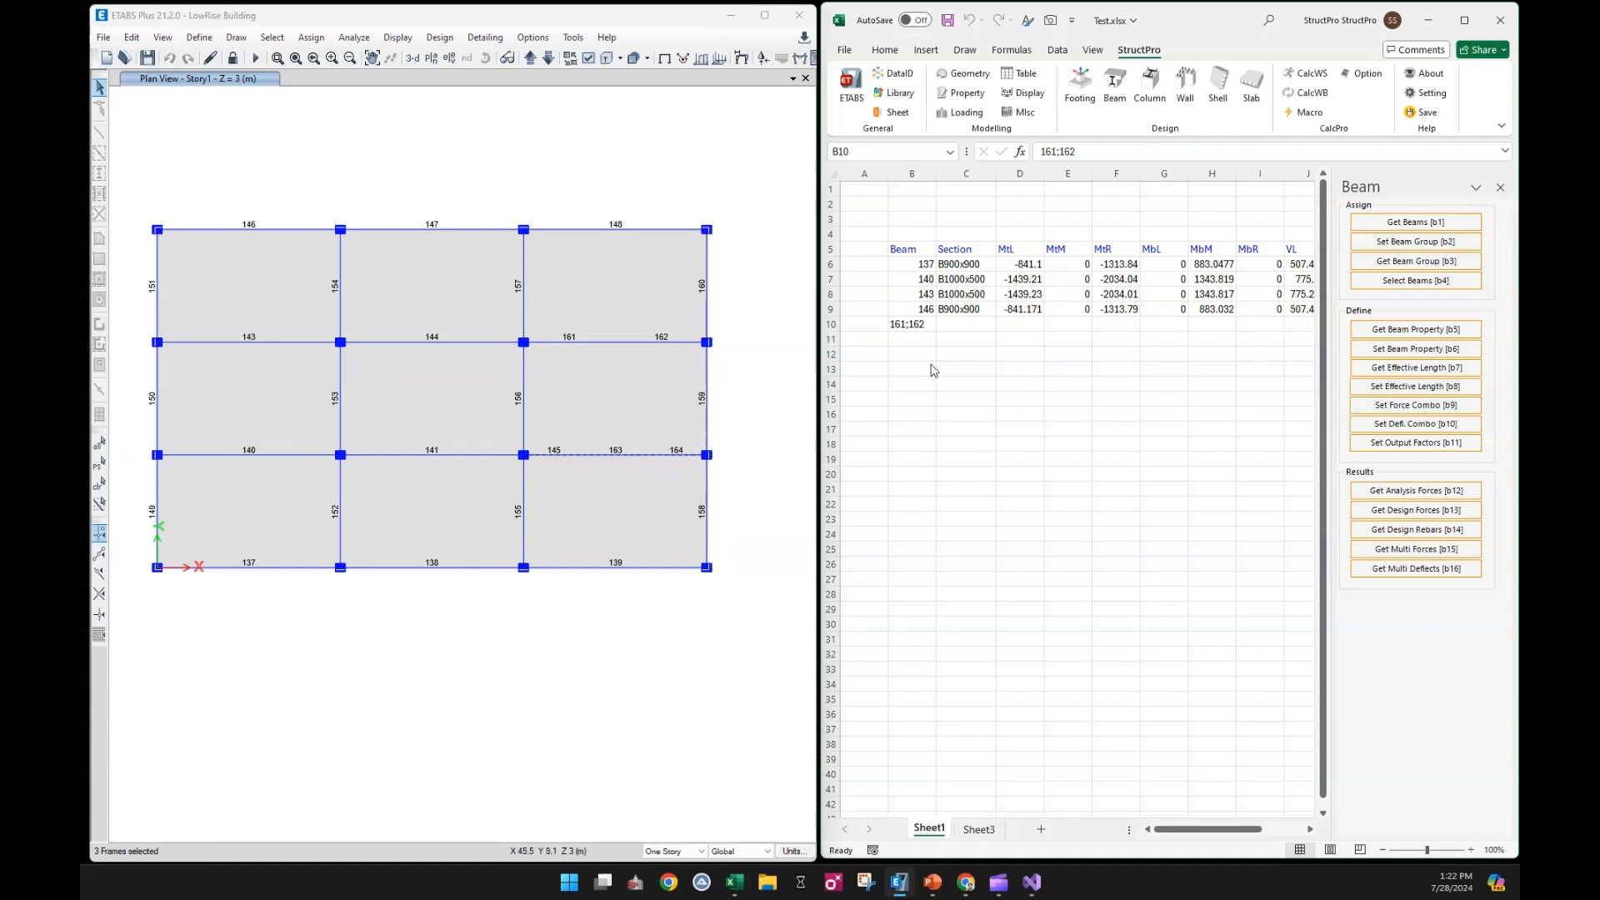
pyautogui.click(925, 338)
pyautogui.click(1425, 219)
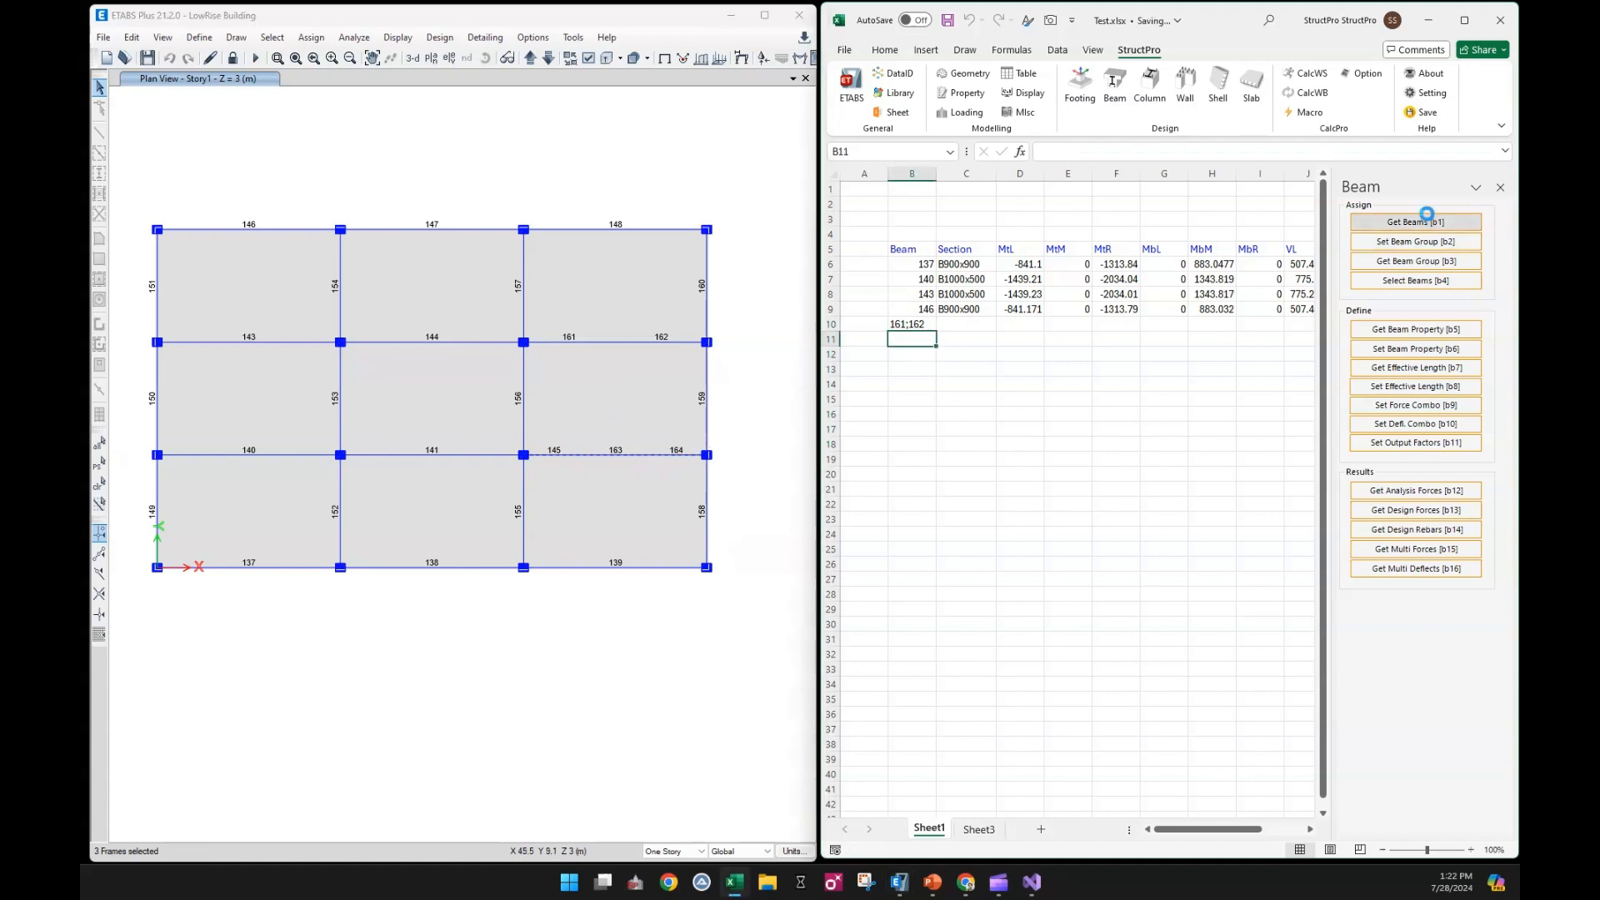
# Edit the beam entry in B10 to read 161+162 so the two segments act as one beam
pyautogui.doubleClick(903, 324)
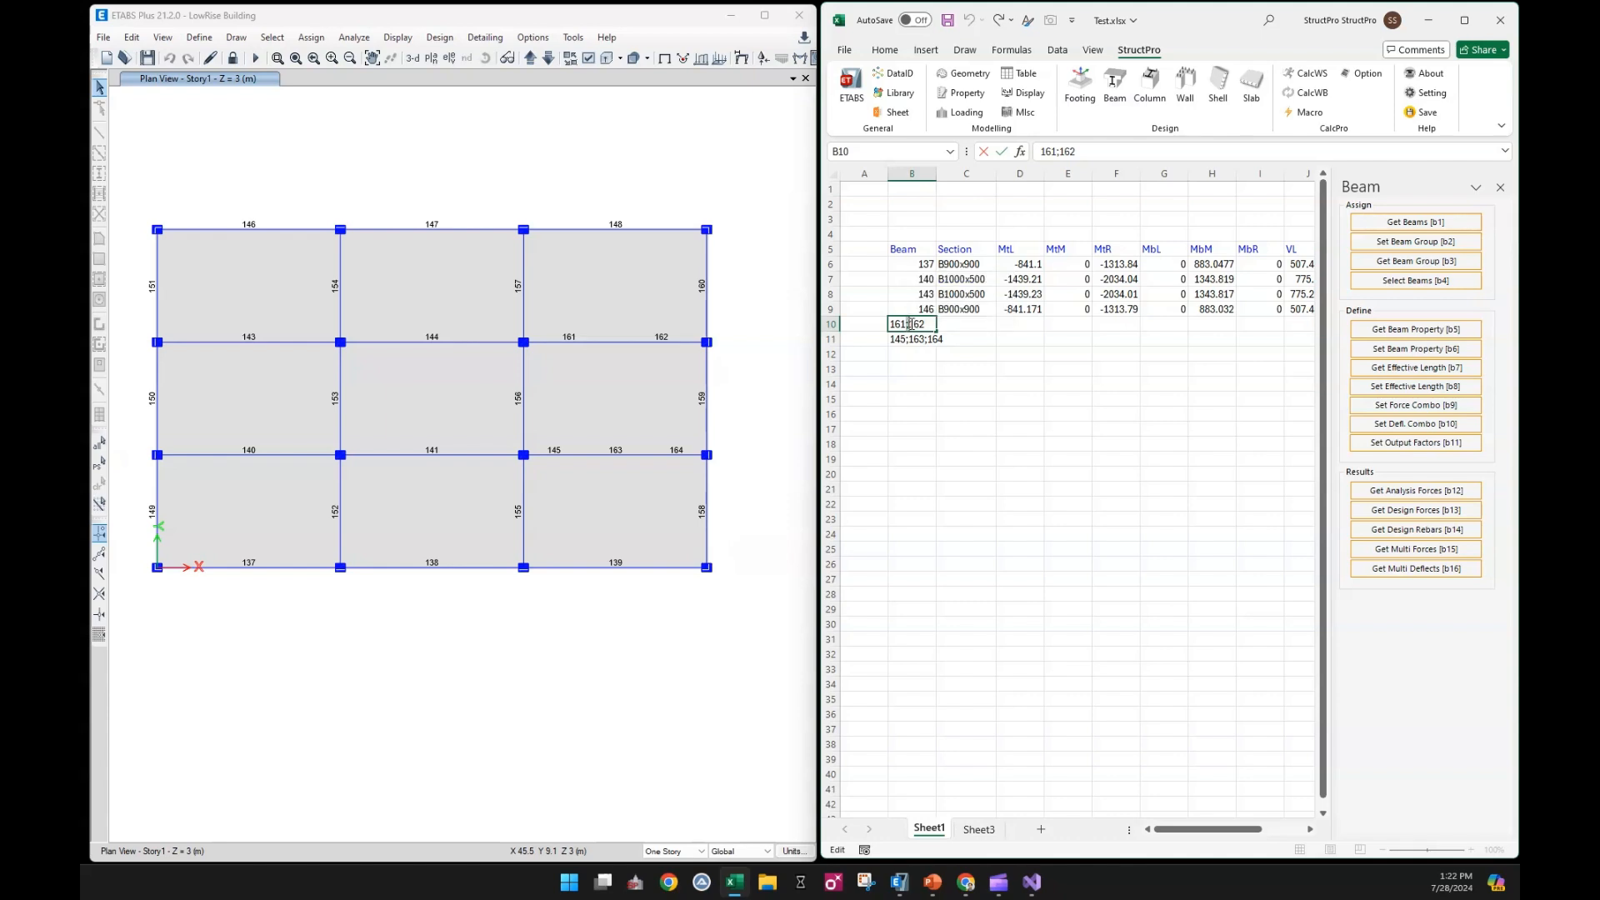
pyautogui.press('BackSpace')
pyautogui.write('+')
pyautogui.click(950, 399)
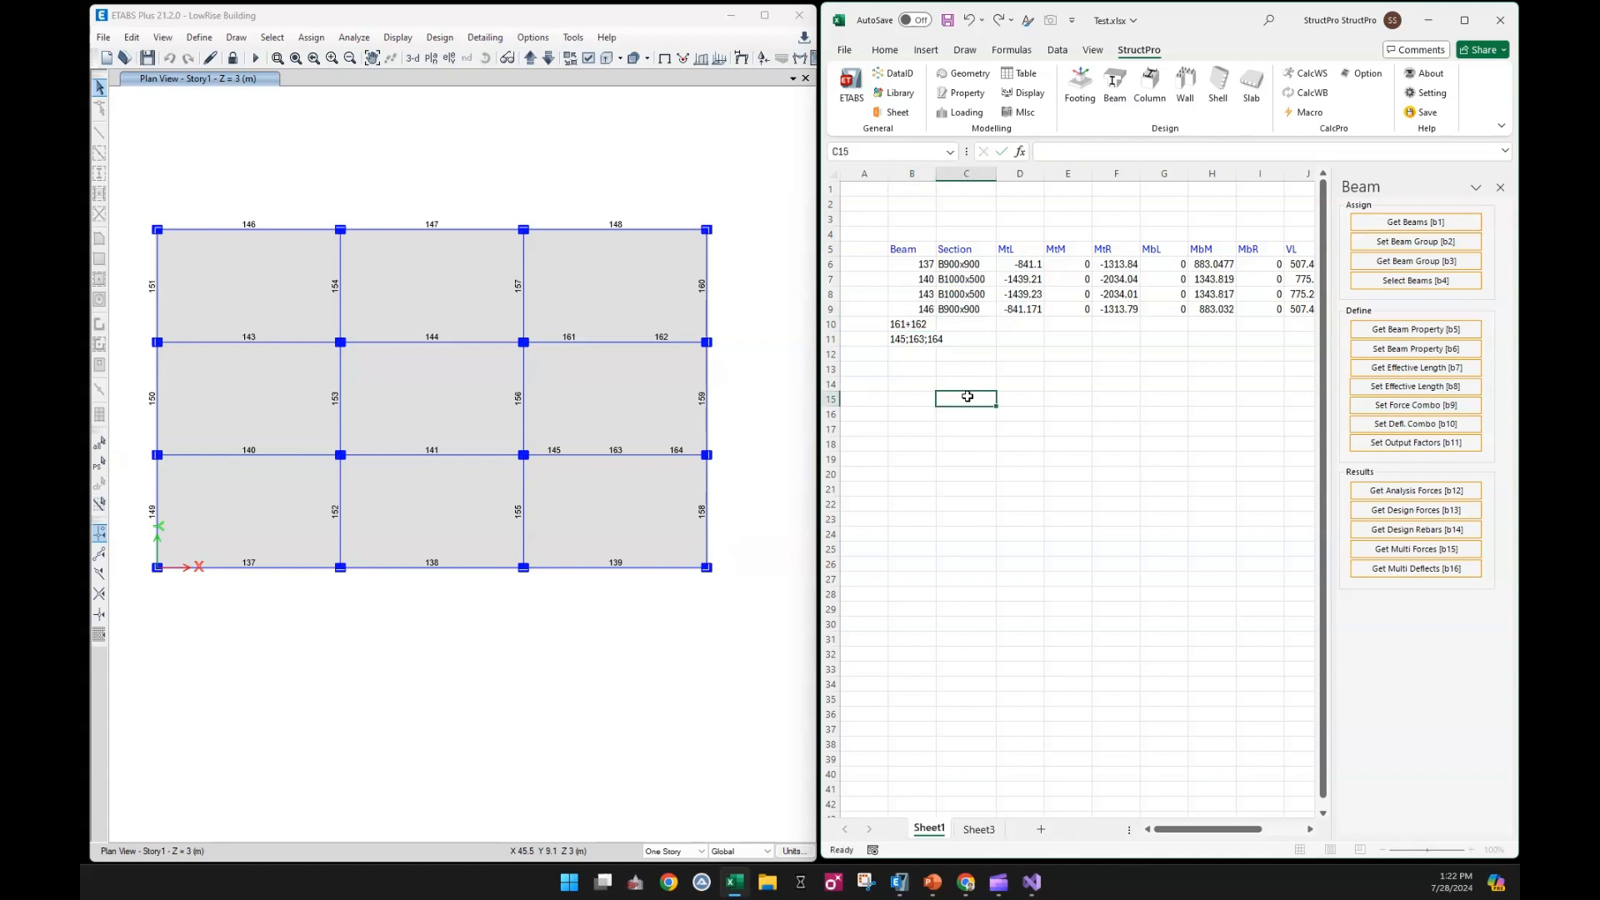
# Replace the separators in B11 with plus signs so the entry reads 145+163+164
pyautogui.click(912, 338)
pyautogui.doubleClick(912, 339)
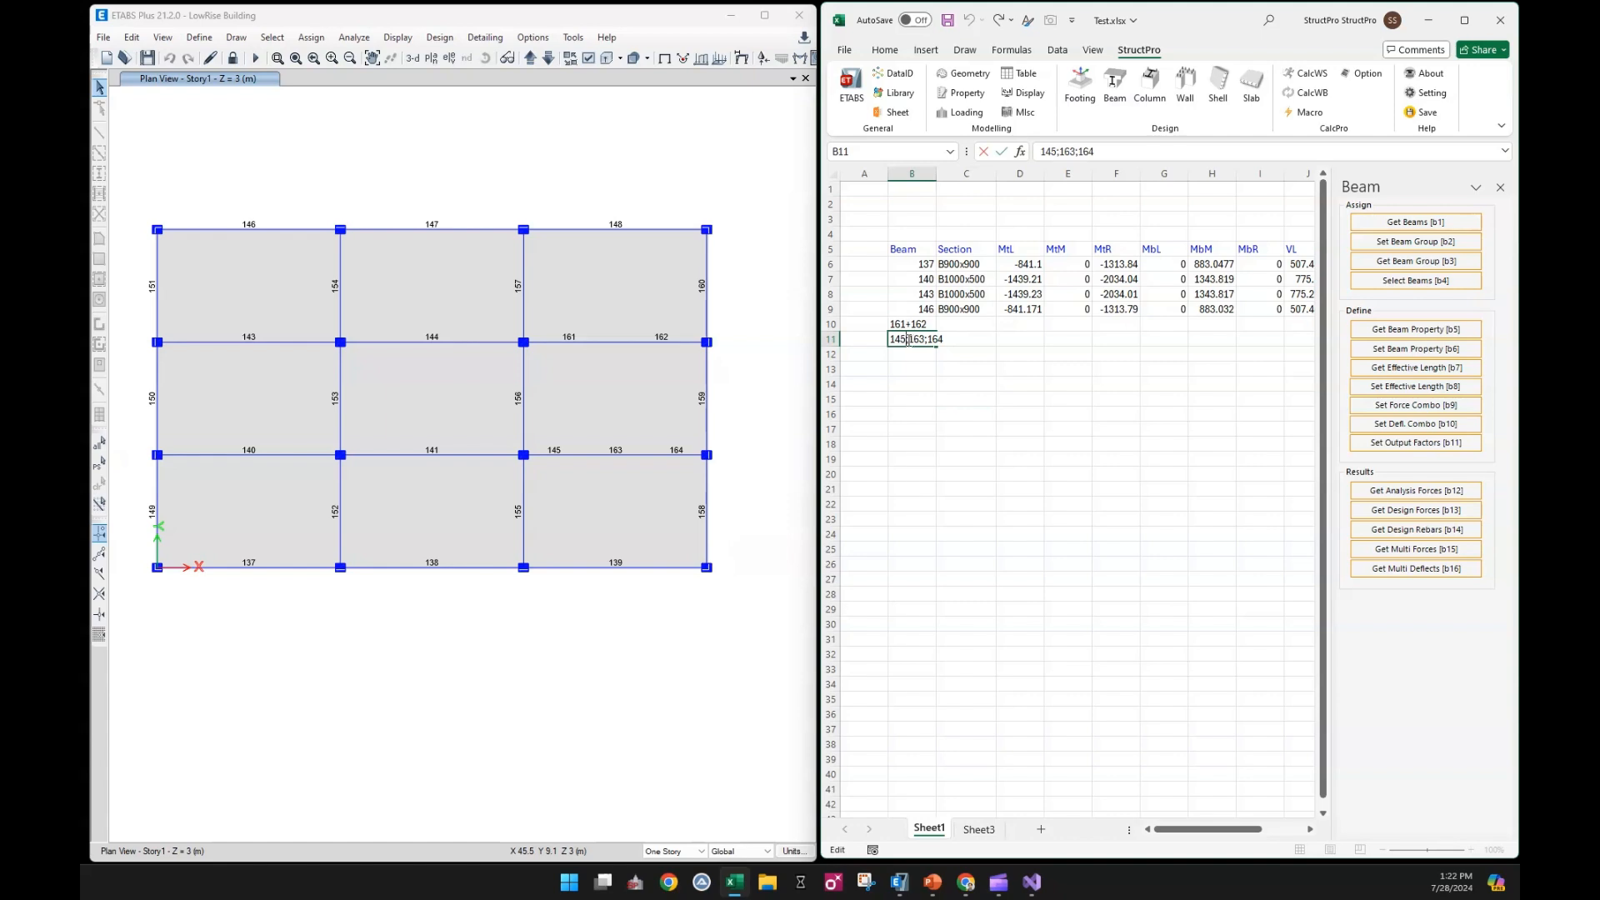
pyautogui.press('BackSpace')
pyautogui.write('+')
pyautogui.doubleClick(929, 340)
pyautogui.write('+')
pyautogui.click(990, 399)
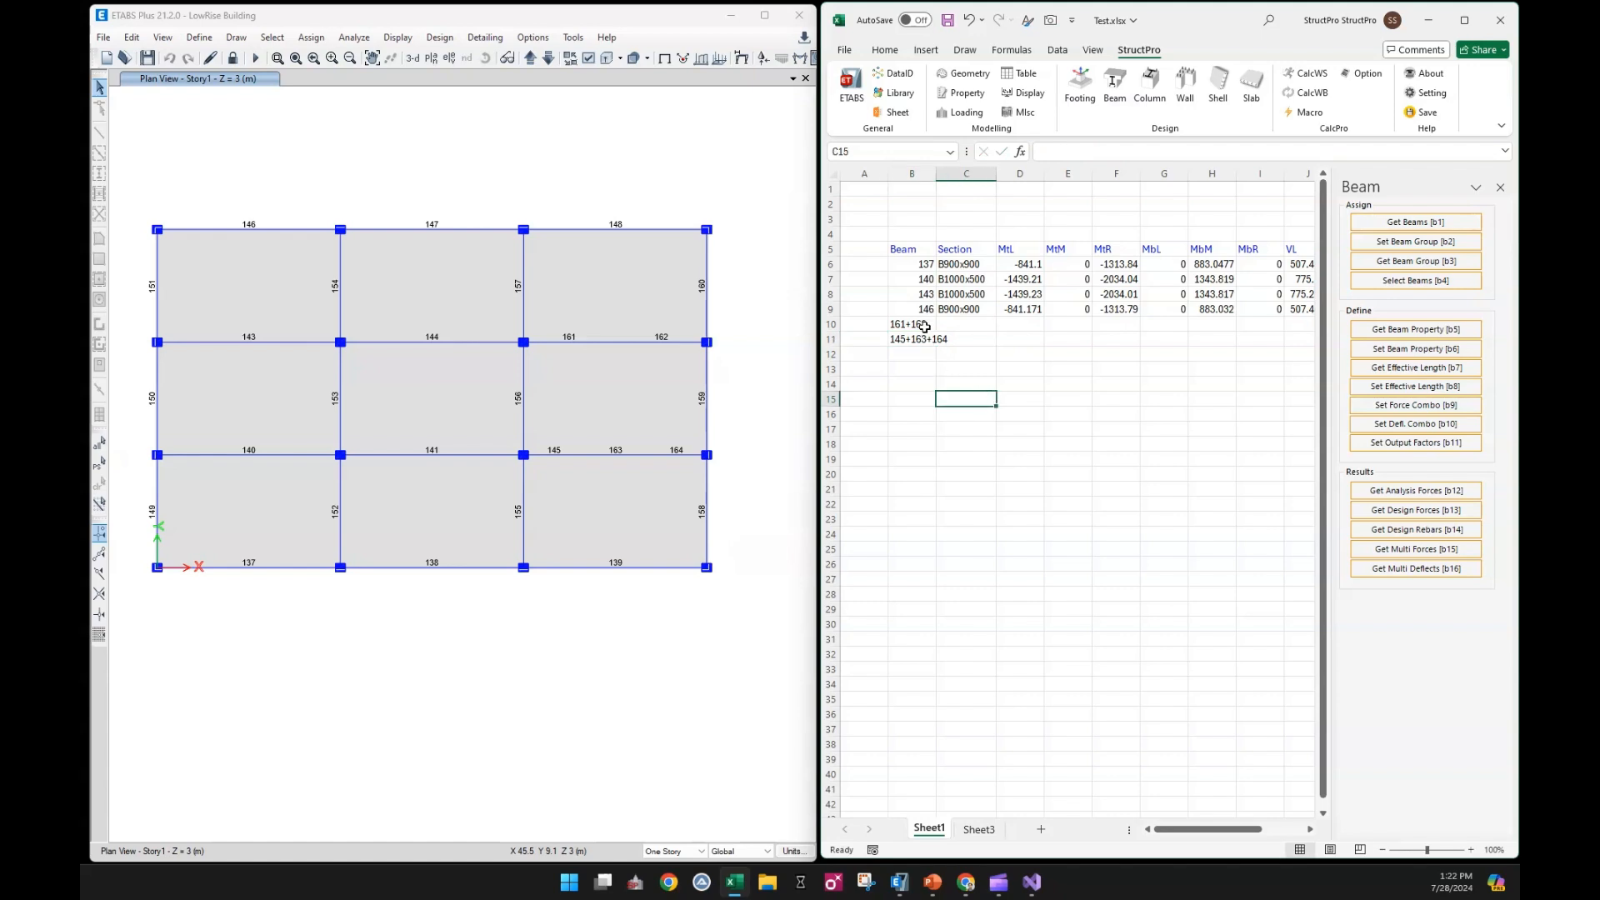
# Autofit the column width to the combined beam names in B10:B11
pyautogui.moveTo(924, 328); pyautogui.dragTo(925, 342)
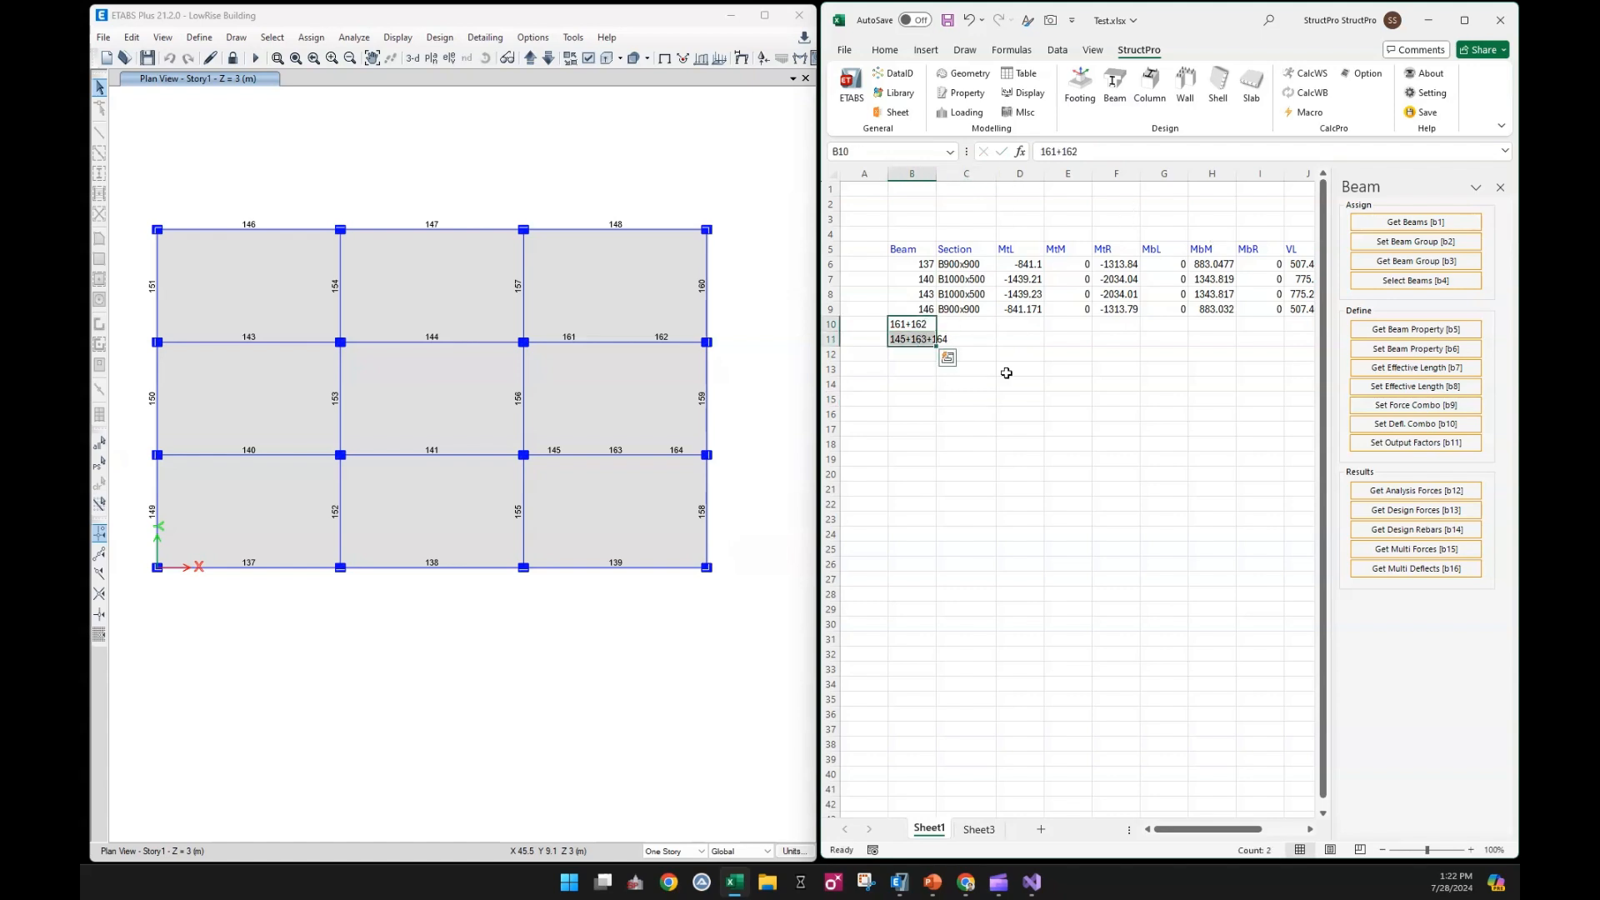
pyautogui.hotkey('alt', 'h')
pyautogui.press('o')
pyautogui.press('i')
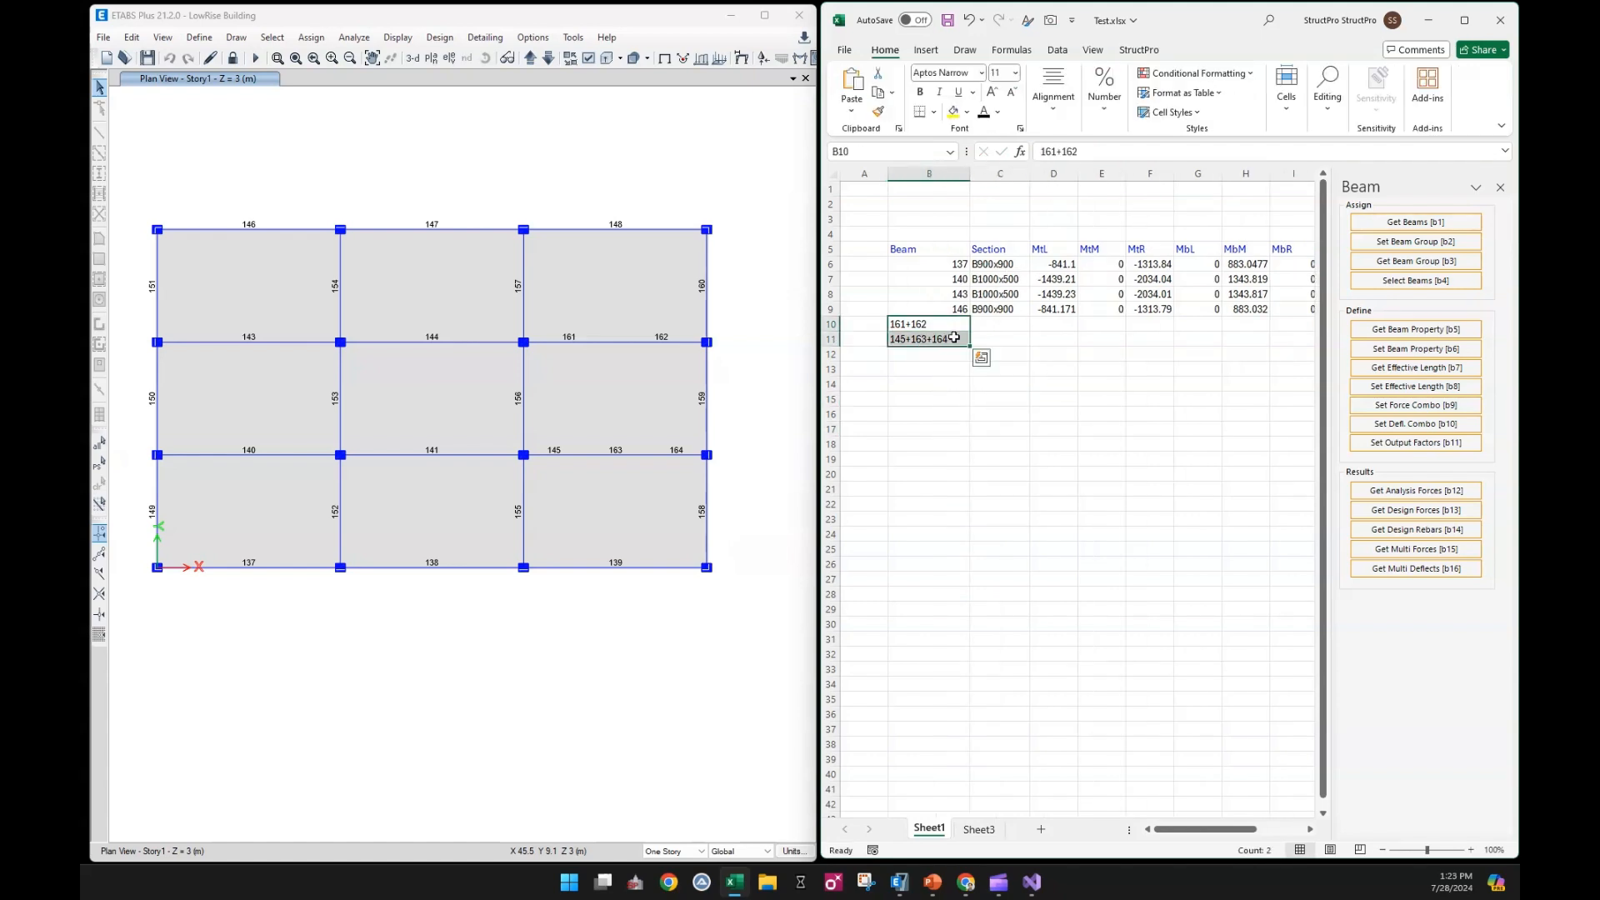
# Get the section properties and analysis forces for the combined beams in B10:B11
pyautogui.click(1421, 332)
pyautogui.click(1414, 493)
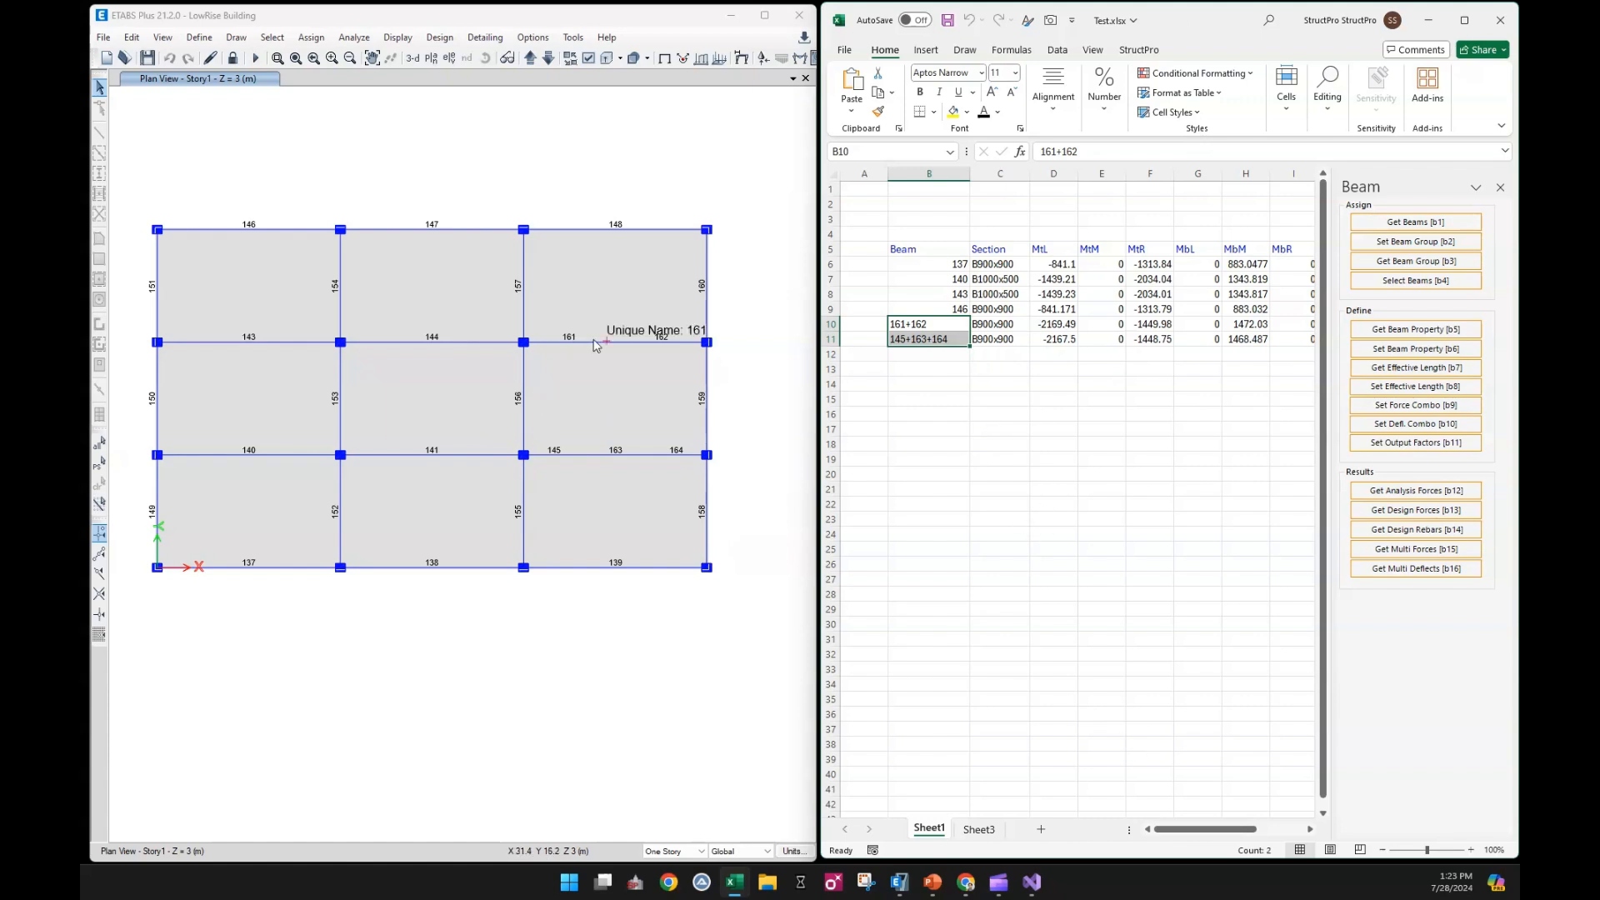
# Display the Moment 3-3 member force diagram for the ULS combination on the ETABS plan
pyautogui.click(678, 178)
pyautogui.click(800, 58)
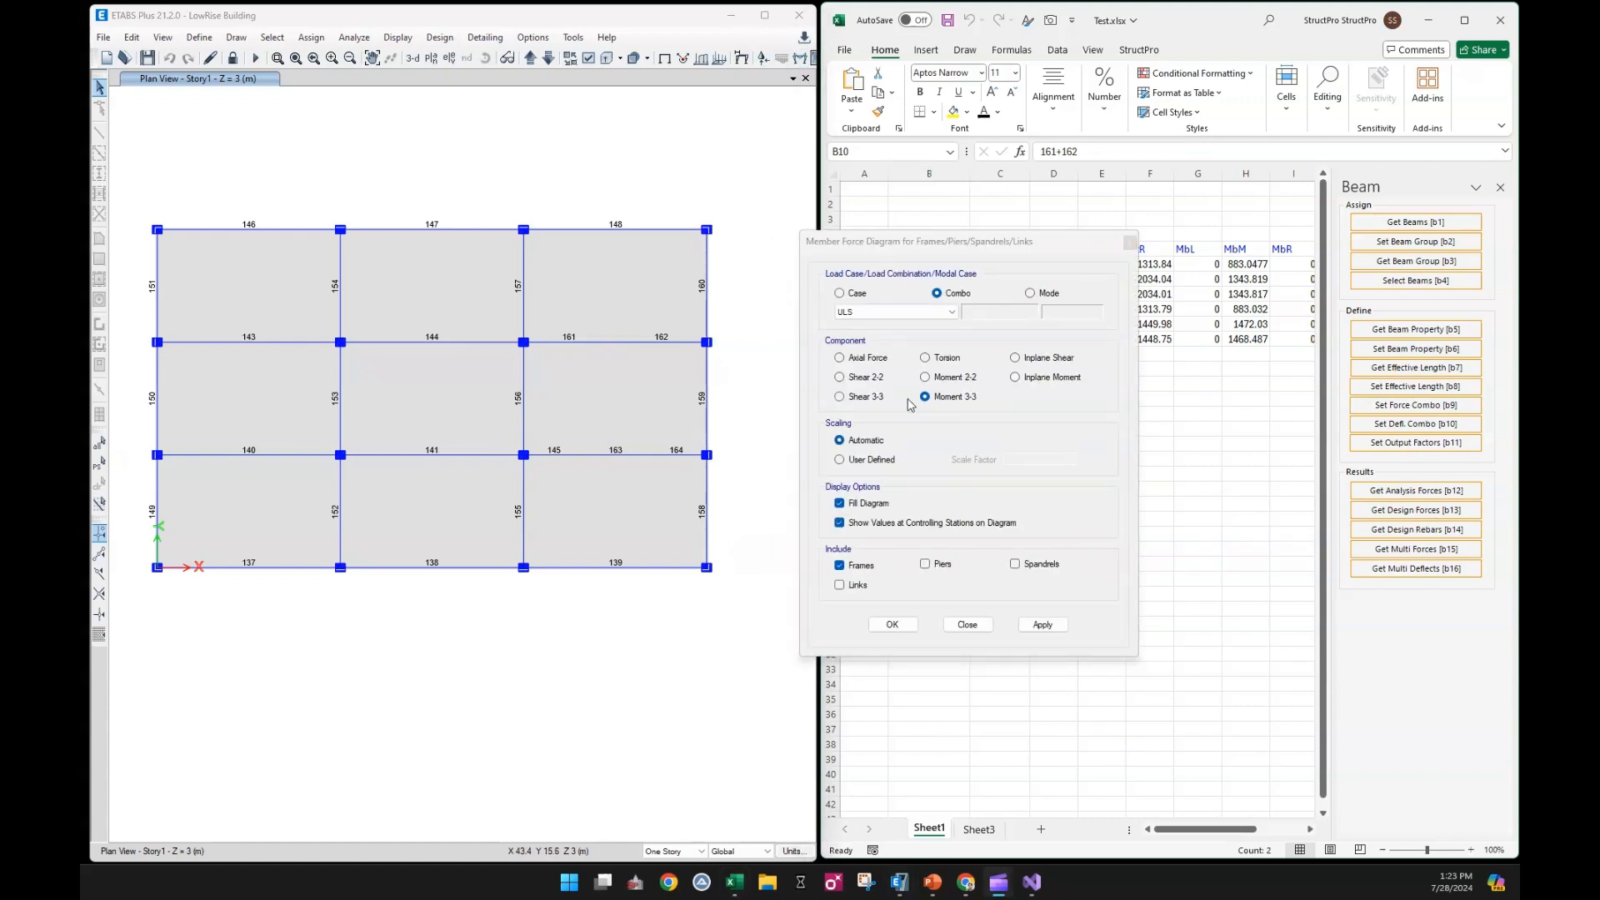
pyautogui.click(1056, 625)
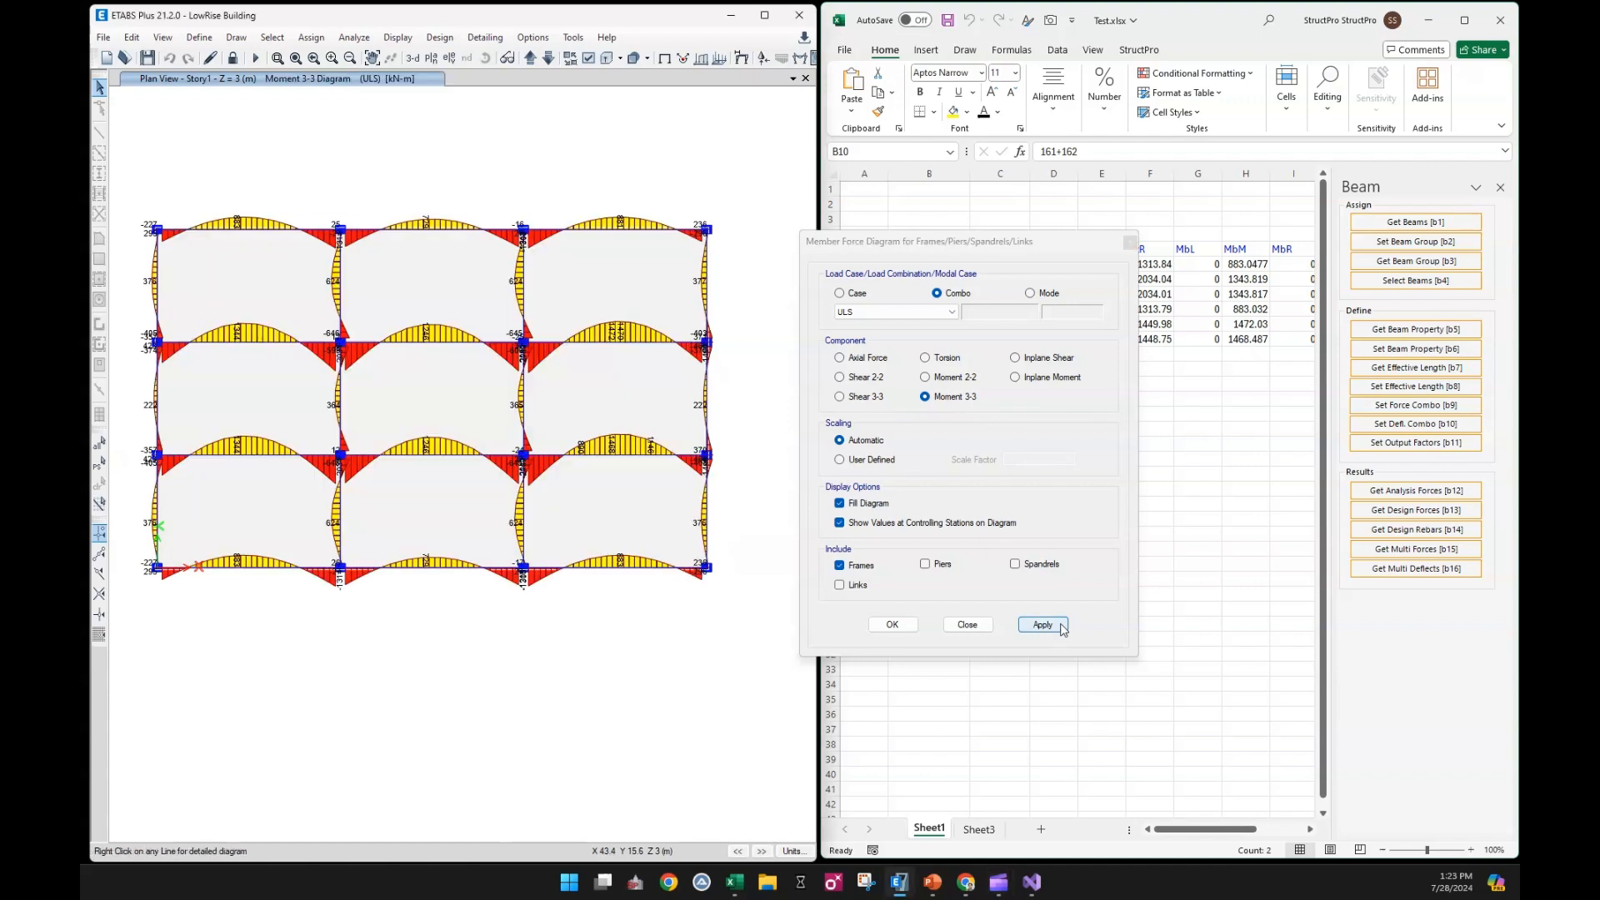
pyautogui.click(983, 627)
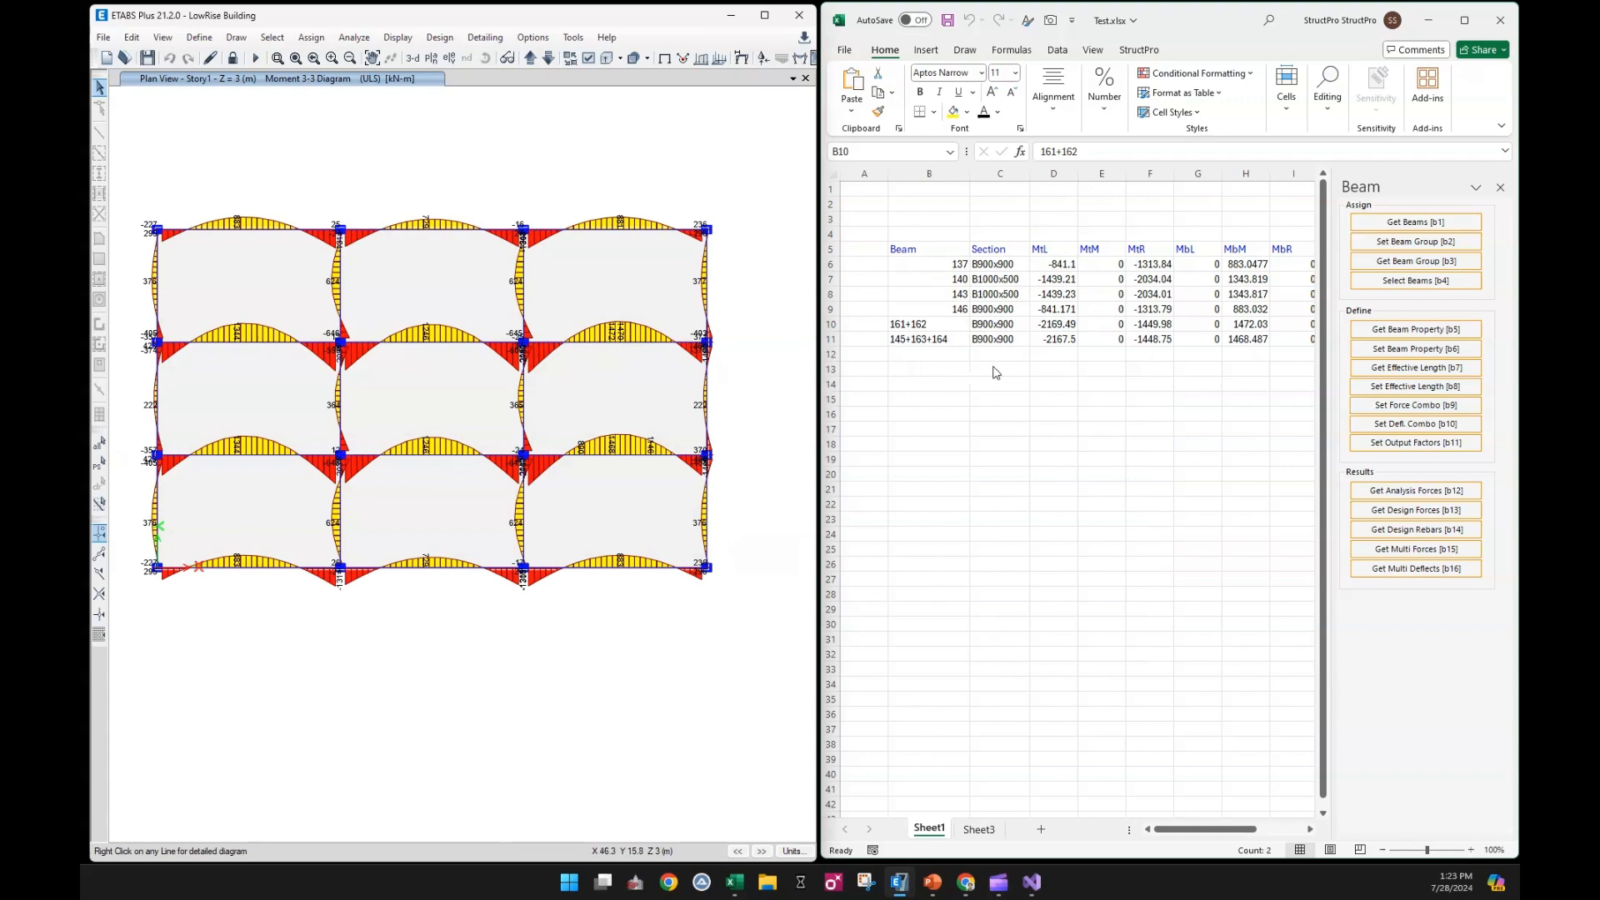
# Compare the left, middle and right moments of combined beam 161+162 in row 10 with the ETABS diagram
pyautogui.click(1001, 328)
pyautogui.click(1054, 326)
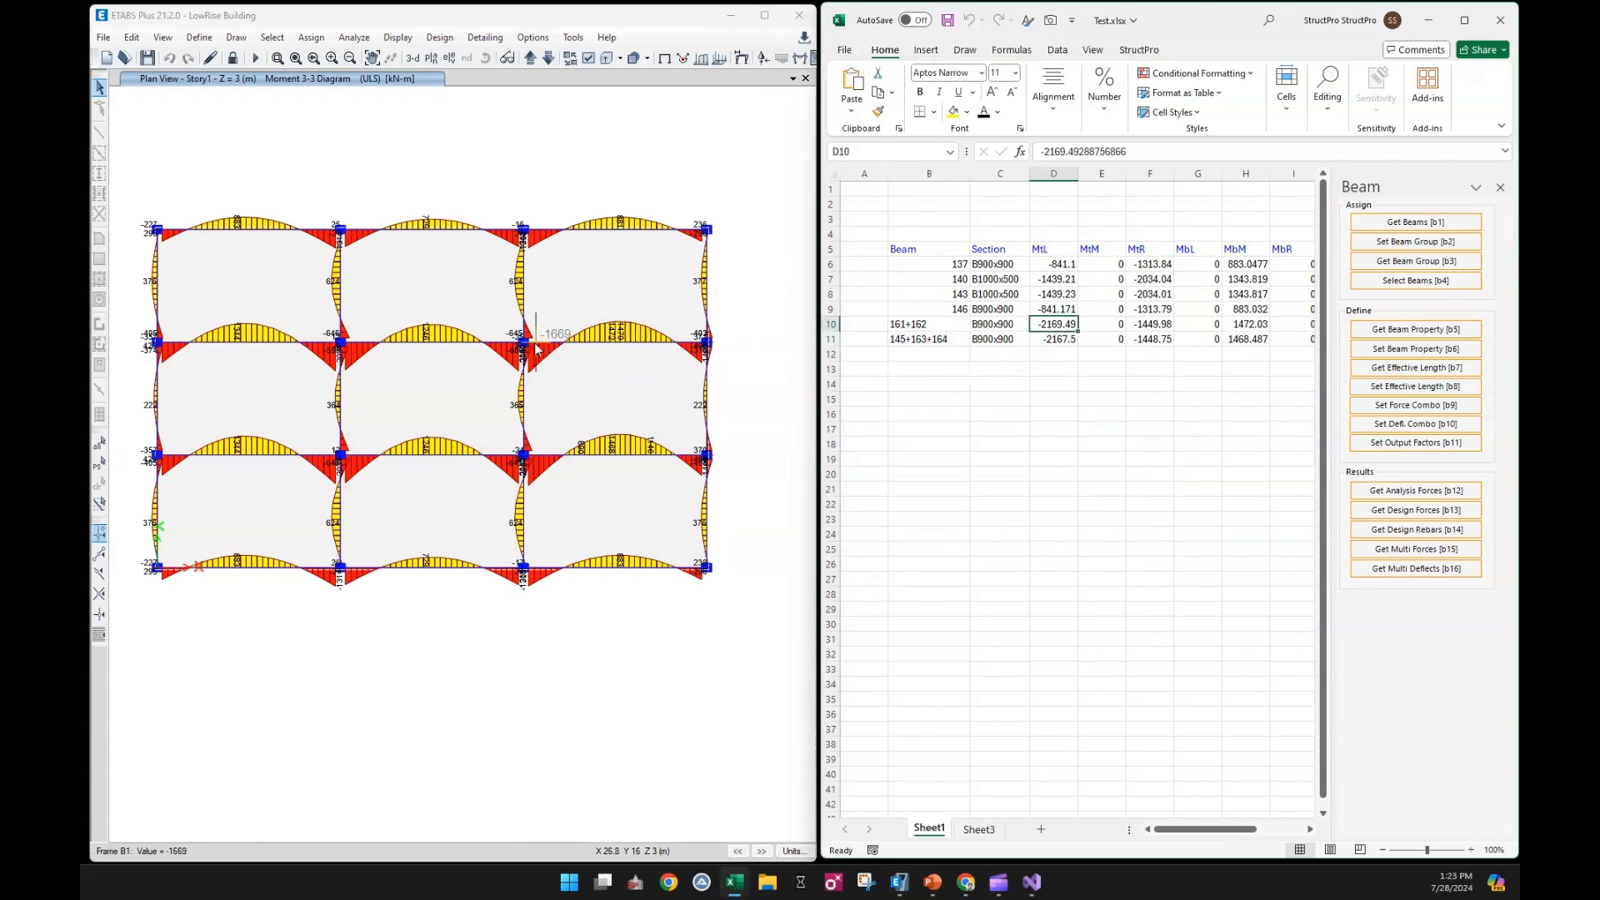
pyautogui.moveTo(530, 346)
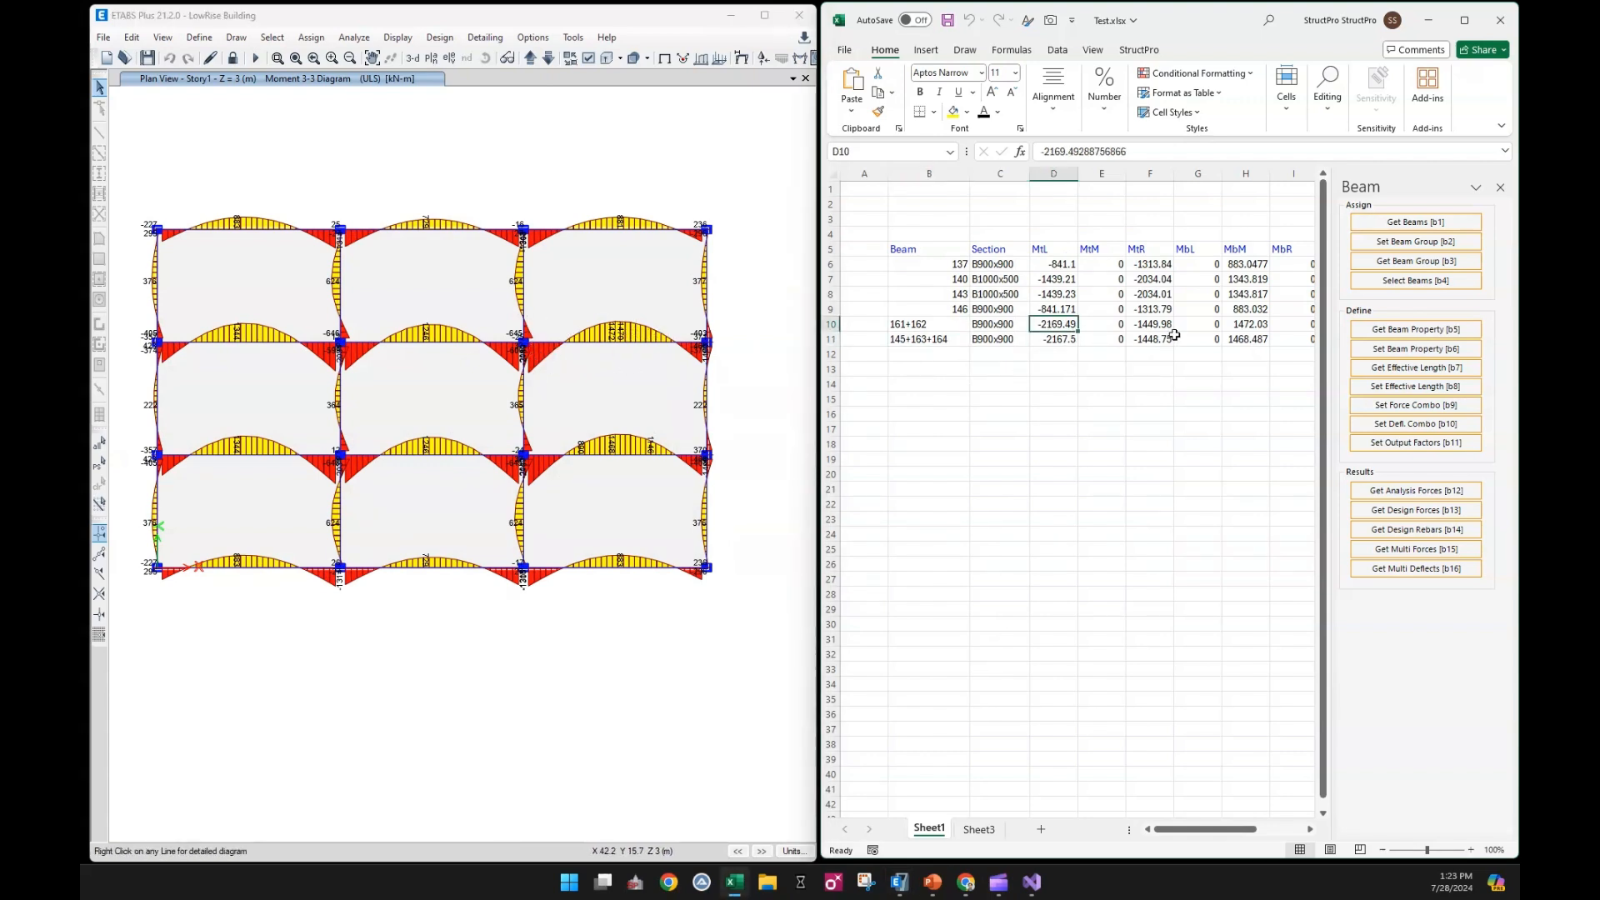
pyautogui.click(1250, 328)
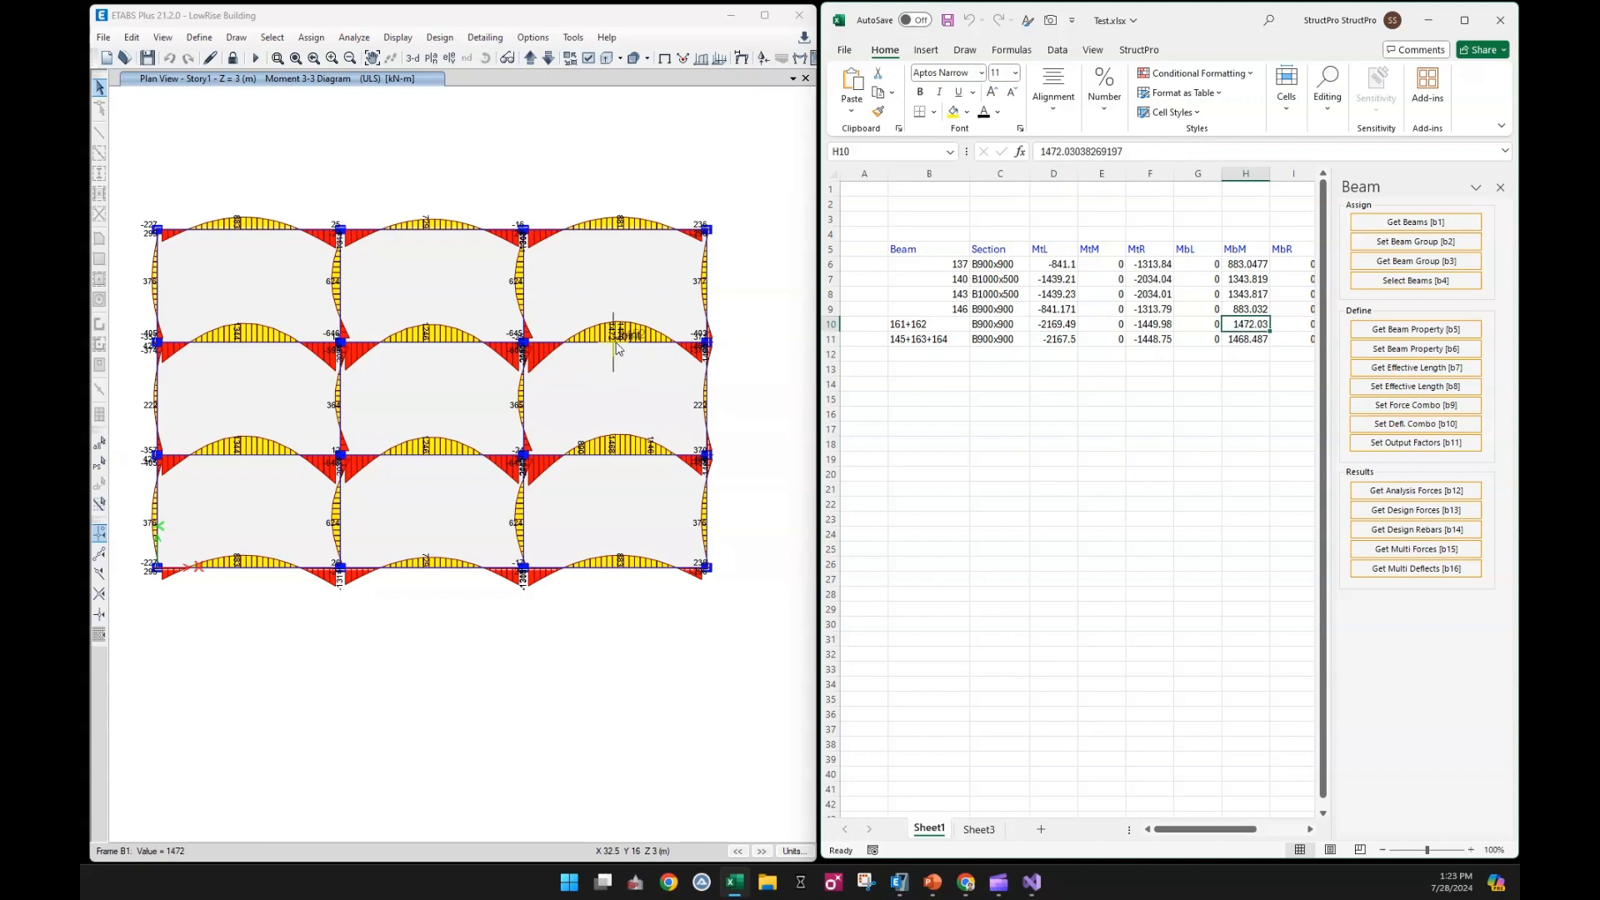
pyautogui.moveTo(692, 350)
pyautogui.click(1156, 327)
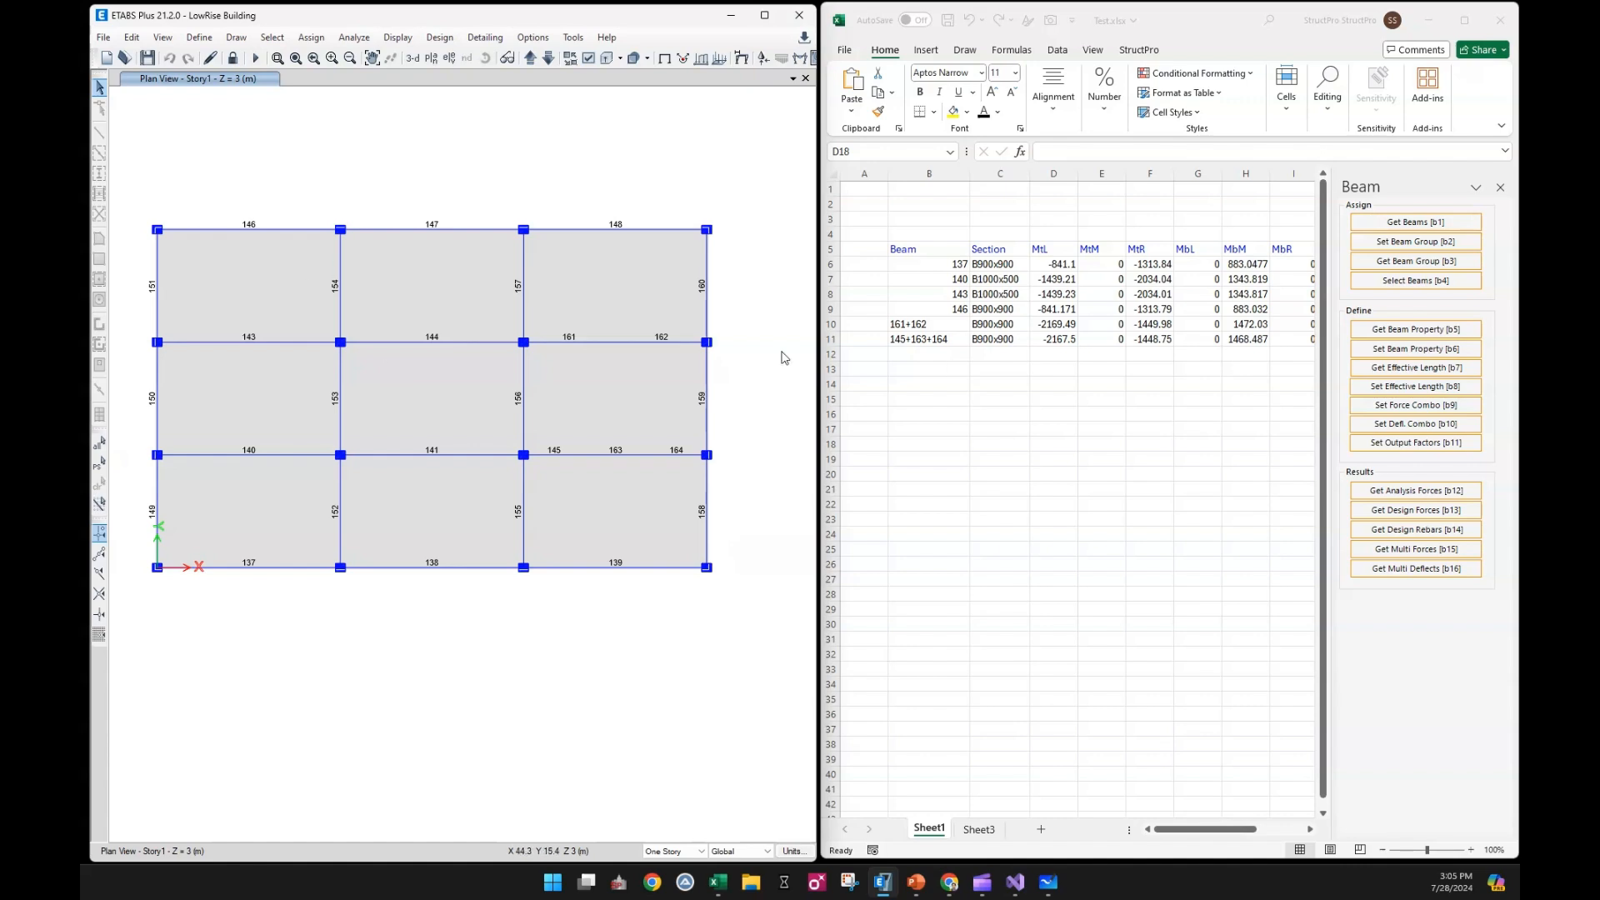
# Select beams 146, 143, 140 and 137 in the ETABS plan and get their names into cell F6 of Sheet3
pyautogui.click(960, 469)
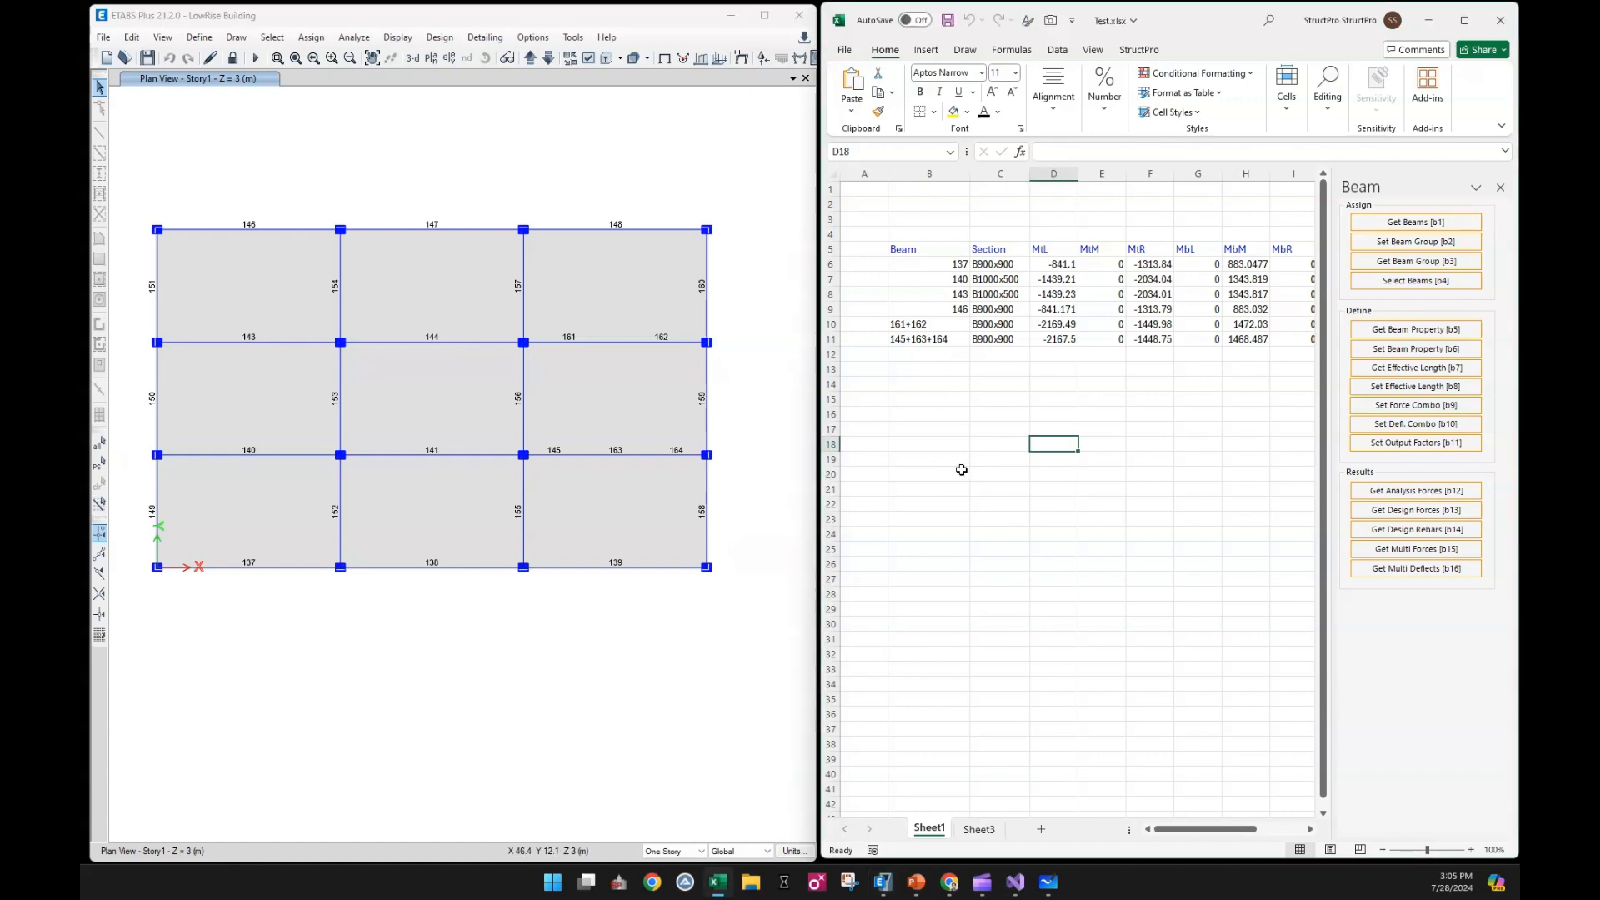
pyautogui.click(998, 837)
pyautogui.click(950, 351)
pyautogui.click(1049, 266)
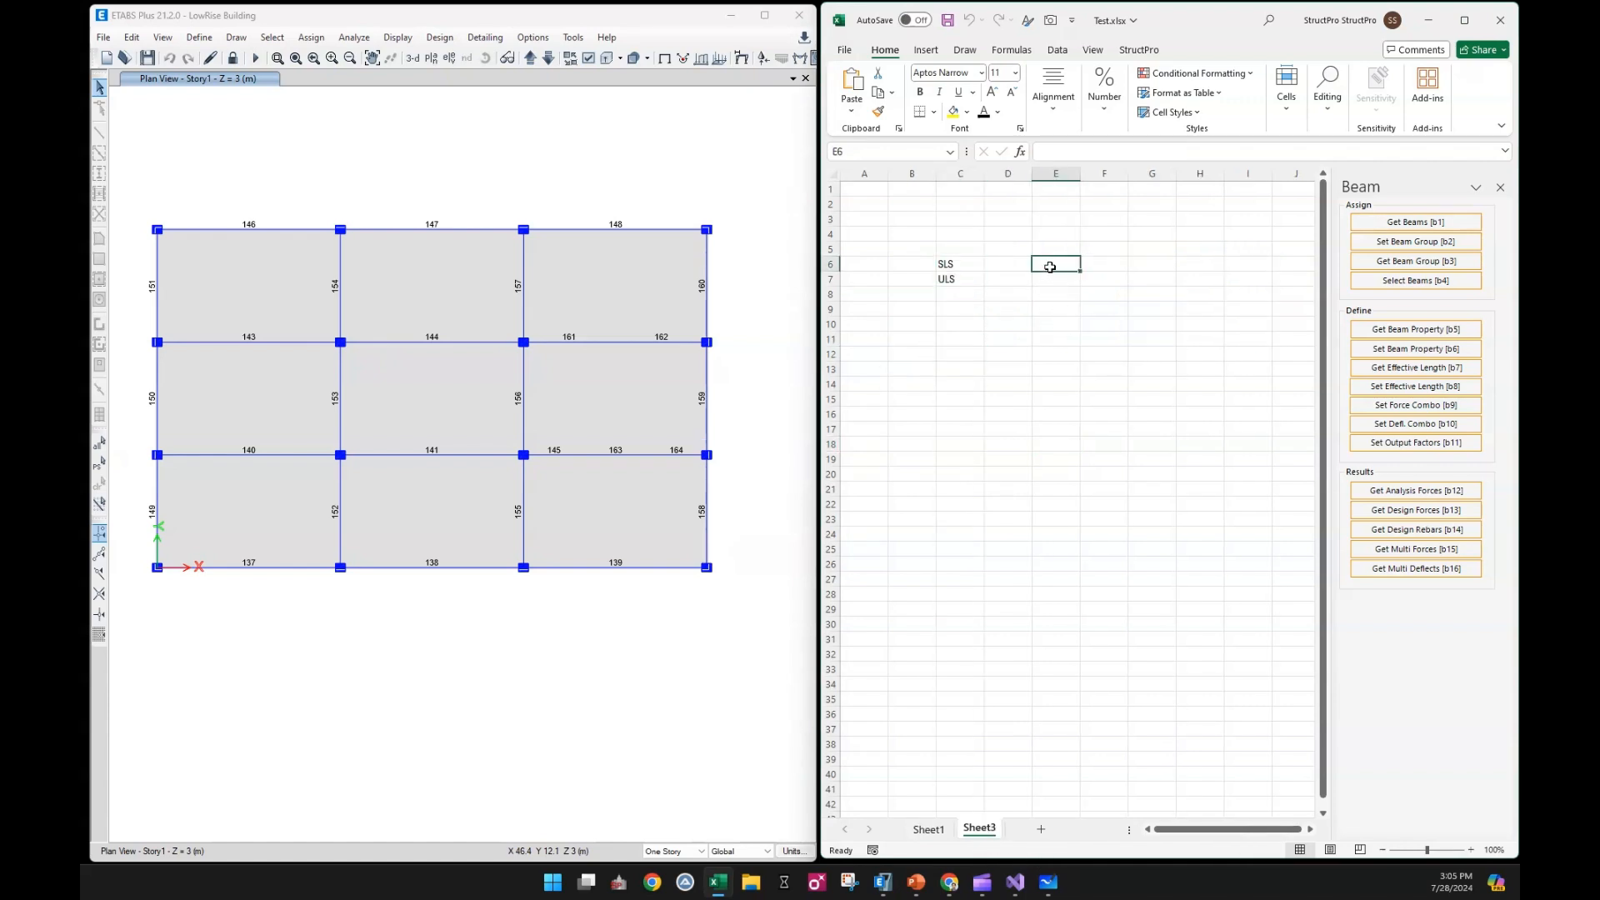
pyautogui.click(302, 229)
pyautogui.click(298, 341)
pyautogui.click(299, 455)
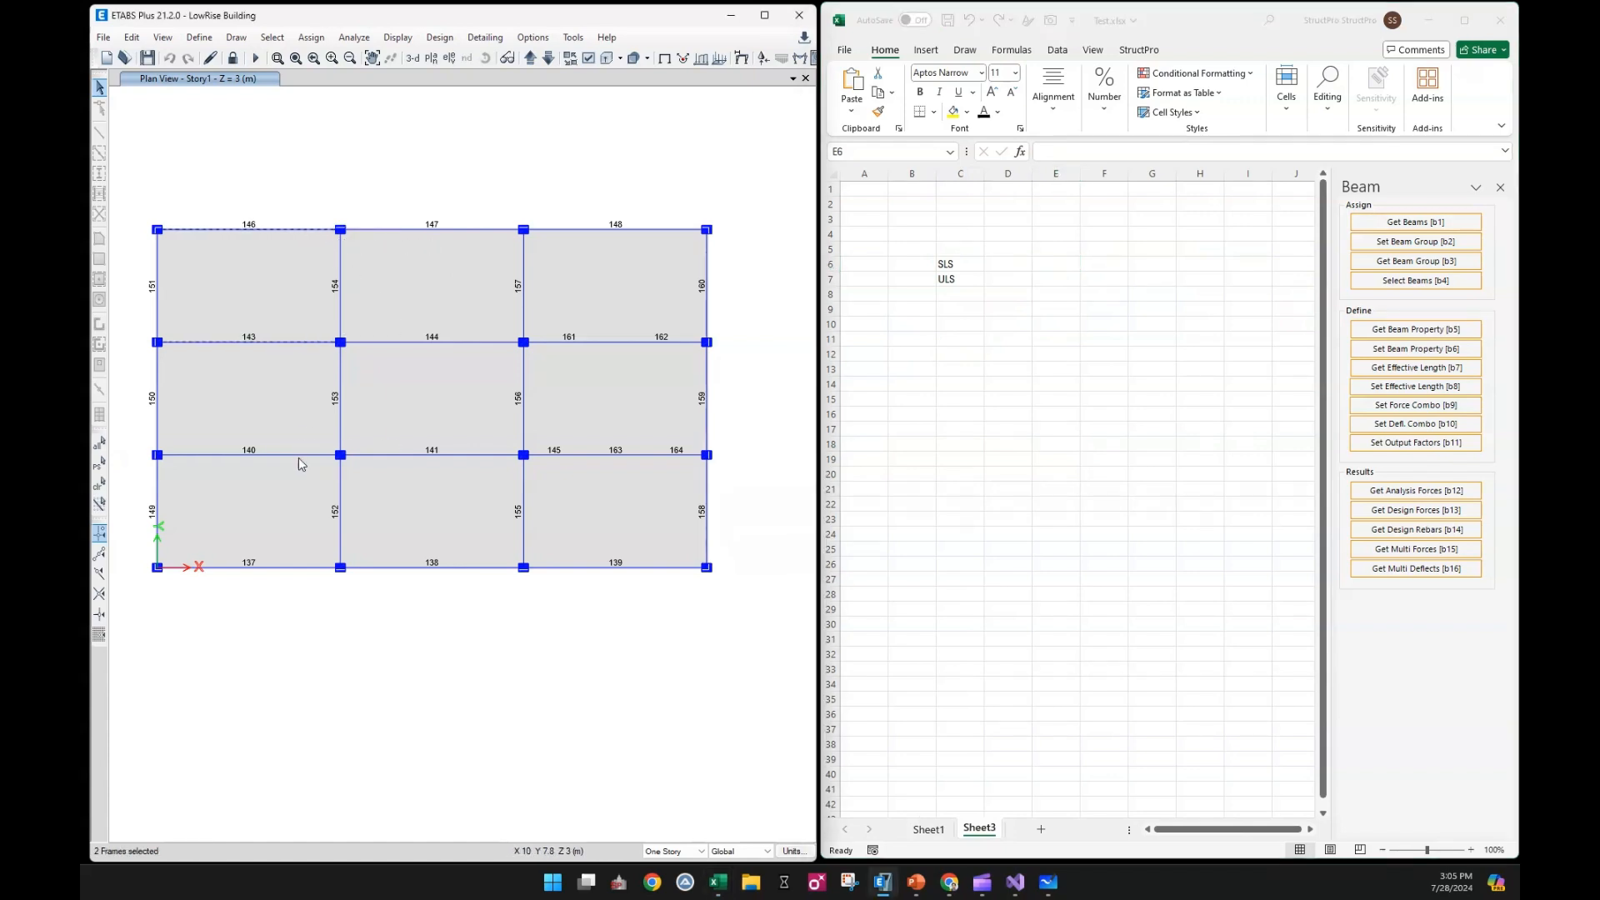
pyautogui.click(328, 564)
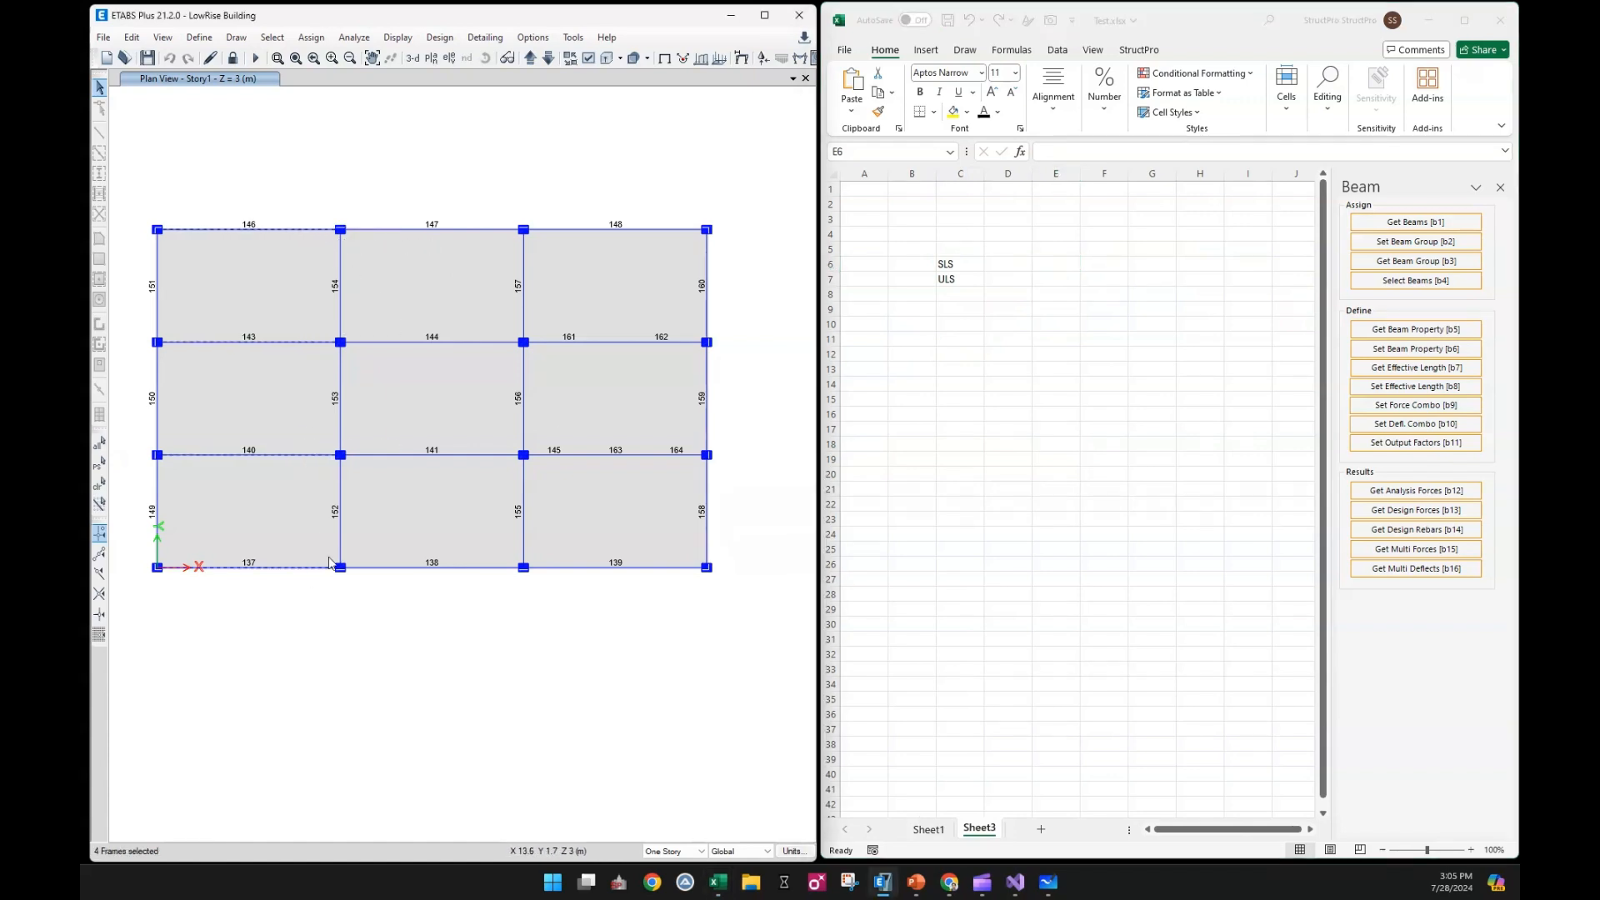
pyautogui.click(1035, 265)
pyautogui.click(1118, 263)
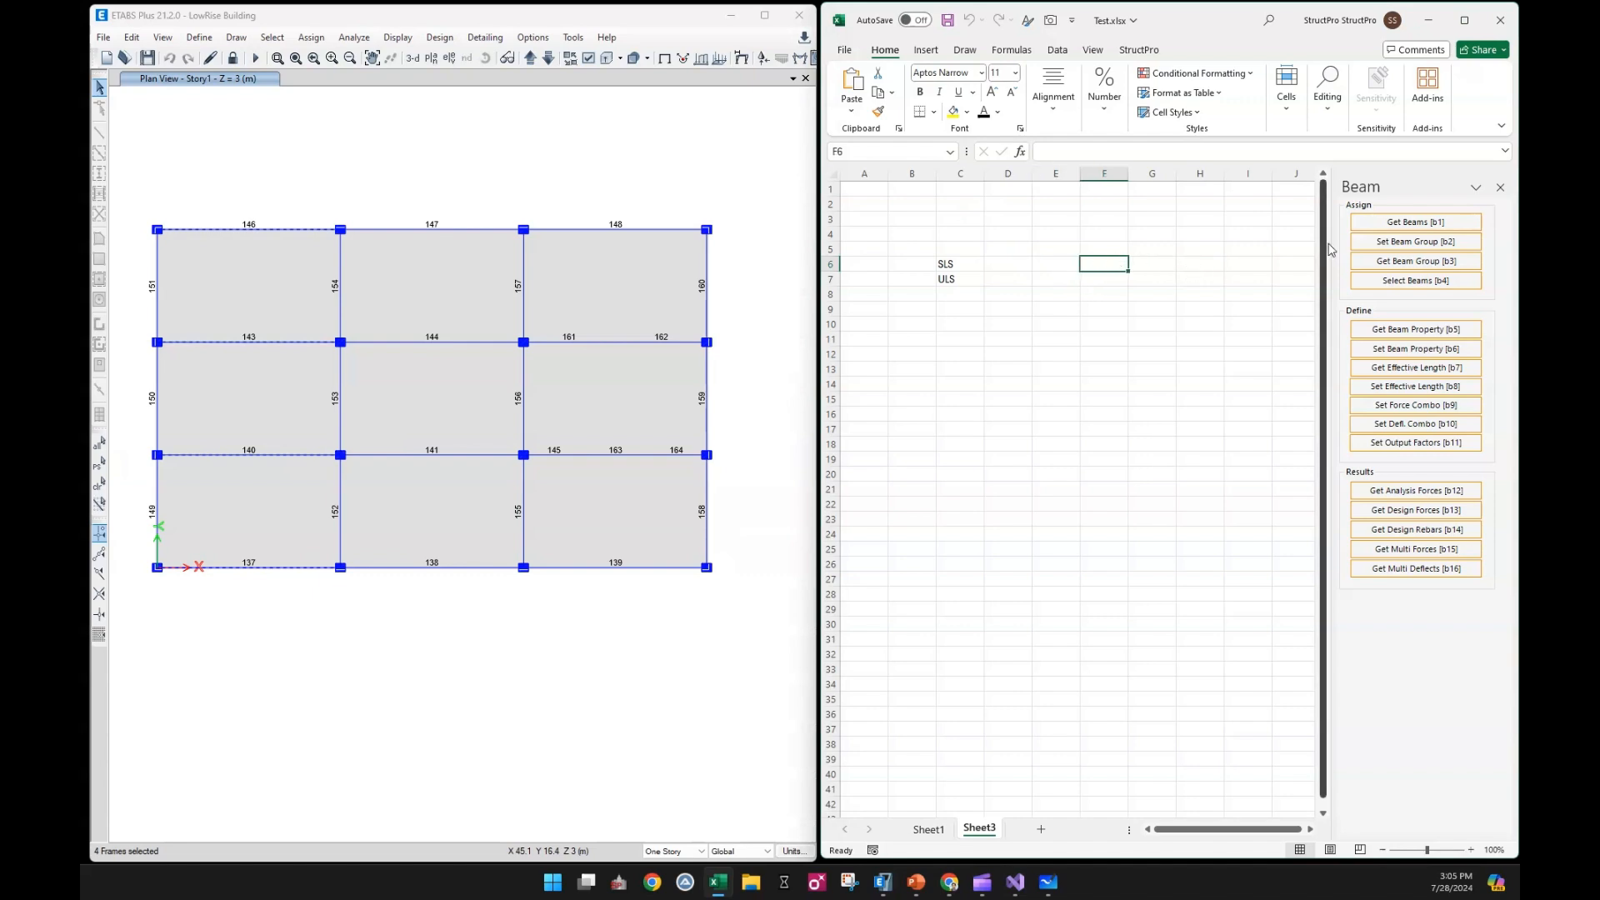
pyautogui.click(1401, 223)
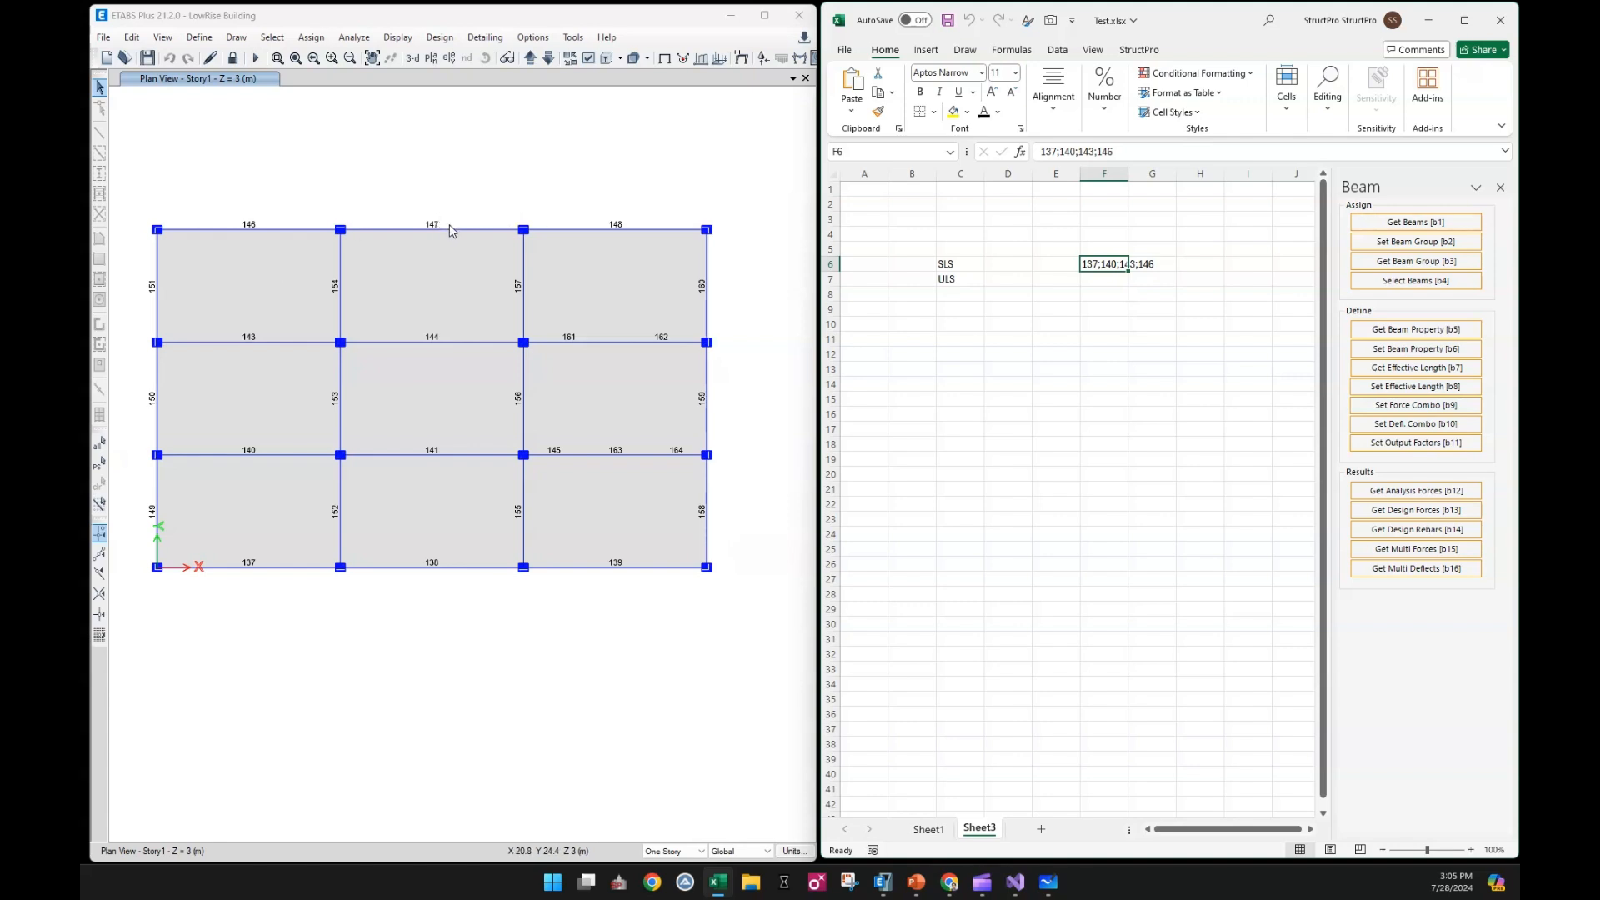
# Window-select the middle-bay beams 138, 141, 144 and 147 in ETABS and get their names into cell F7
pyautogui.moveTo(463, 210); pyautogui.dragTo(387, 570)
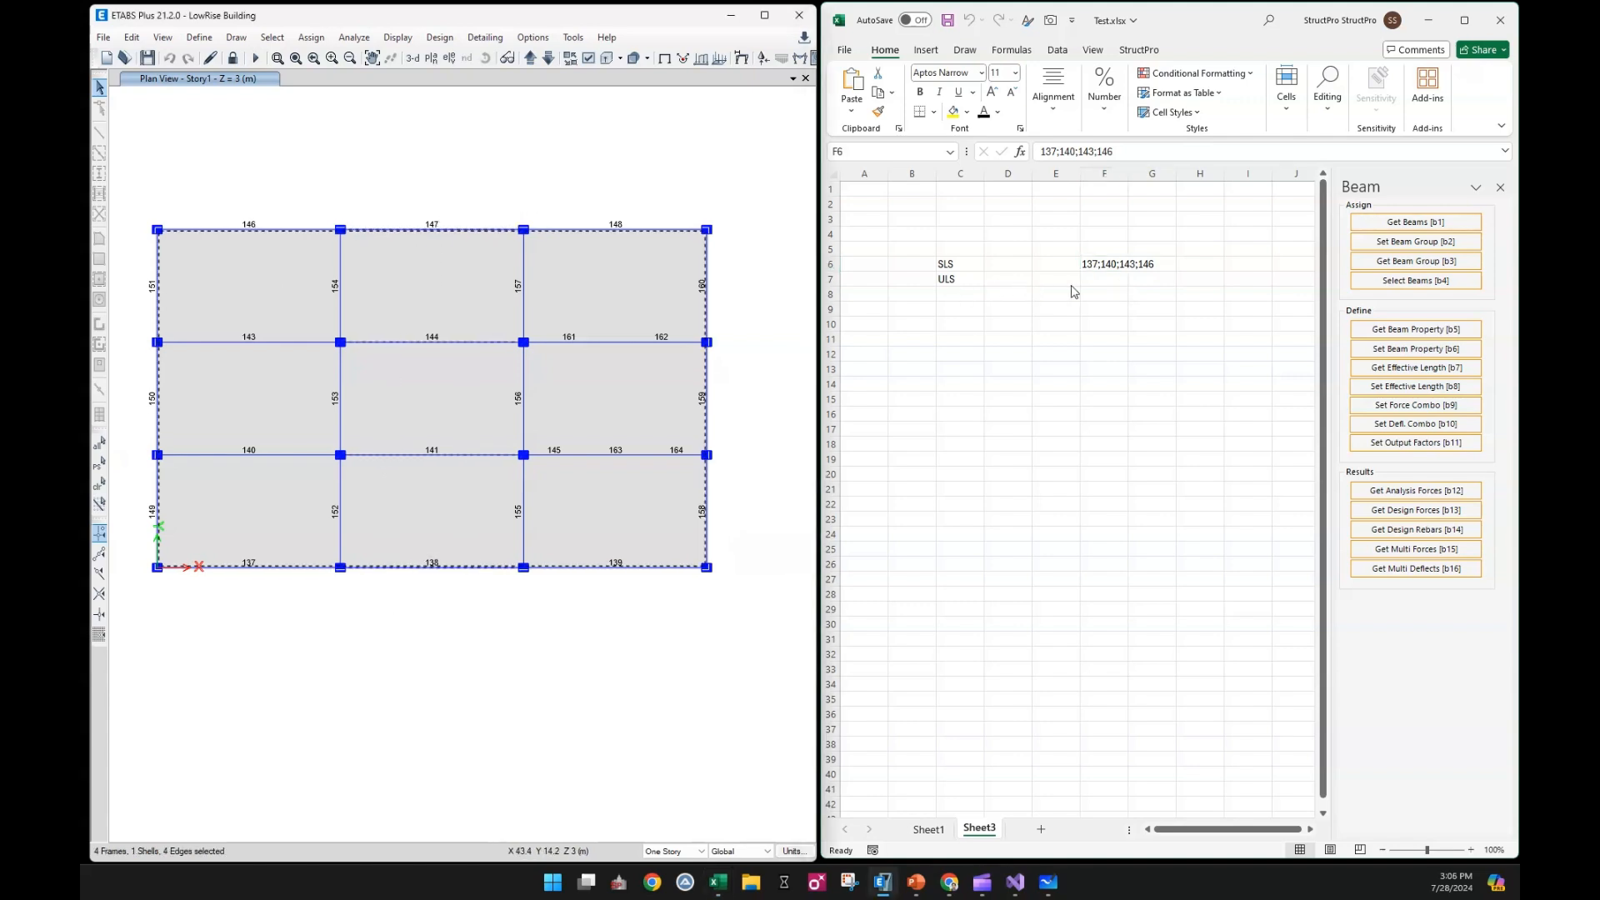
pyautogui.click(1104, 278)
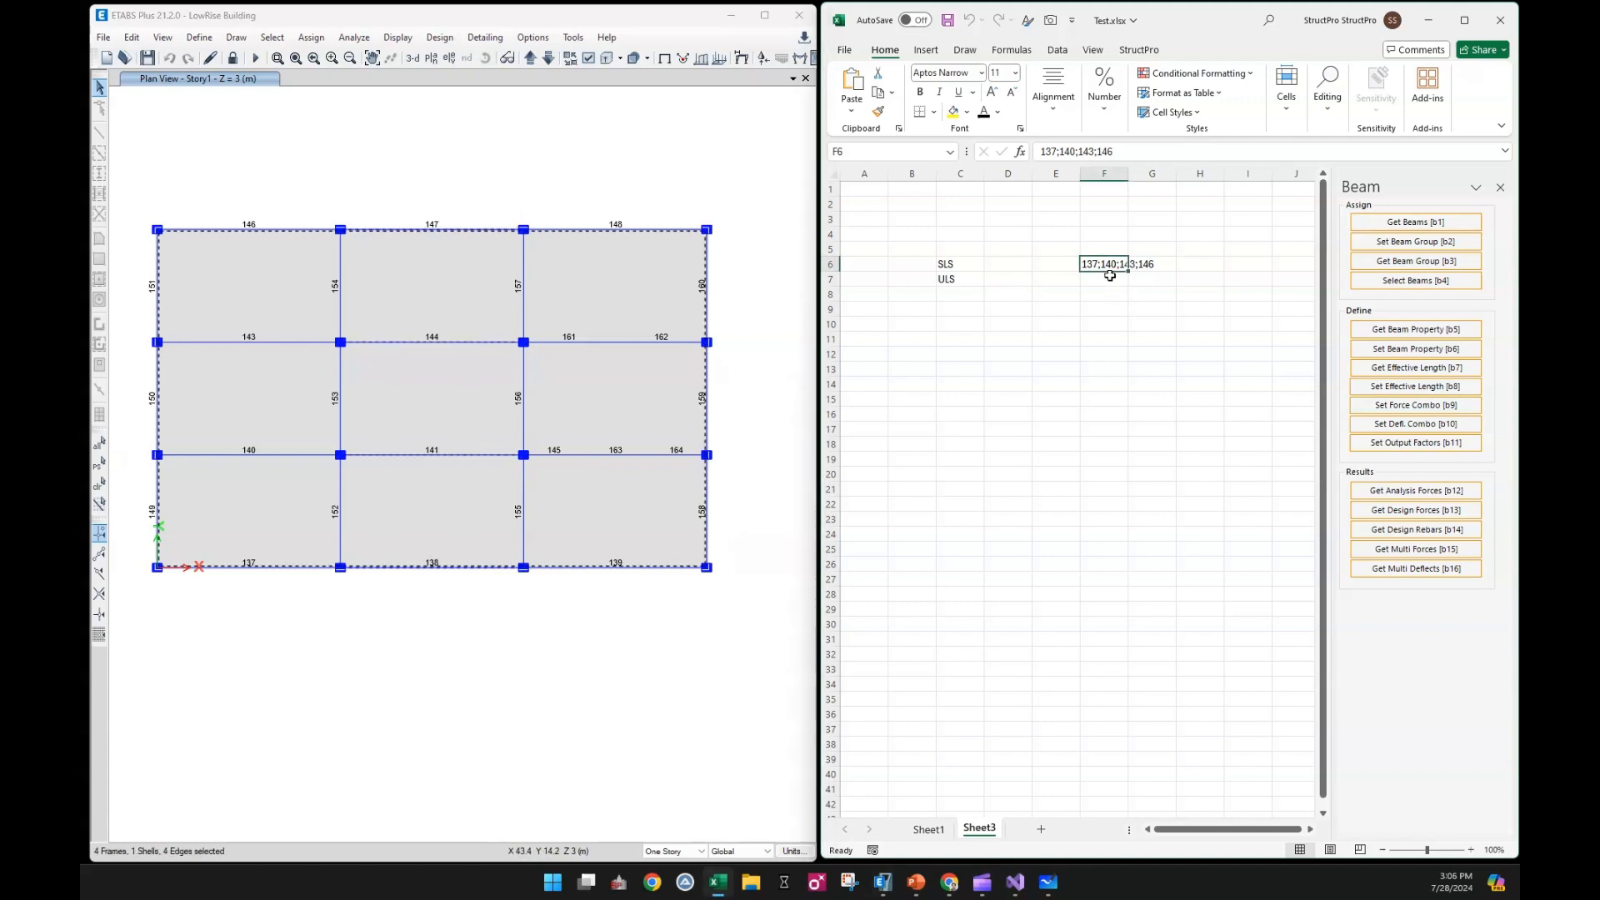
pyautogui.click(1379, 229)
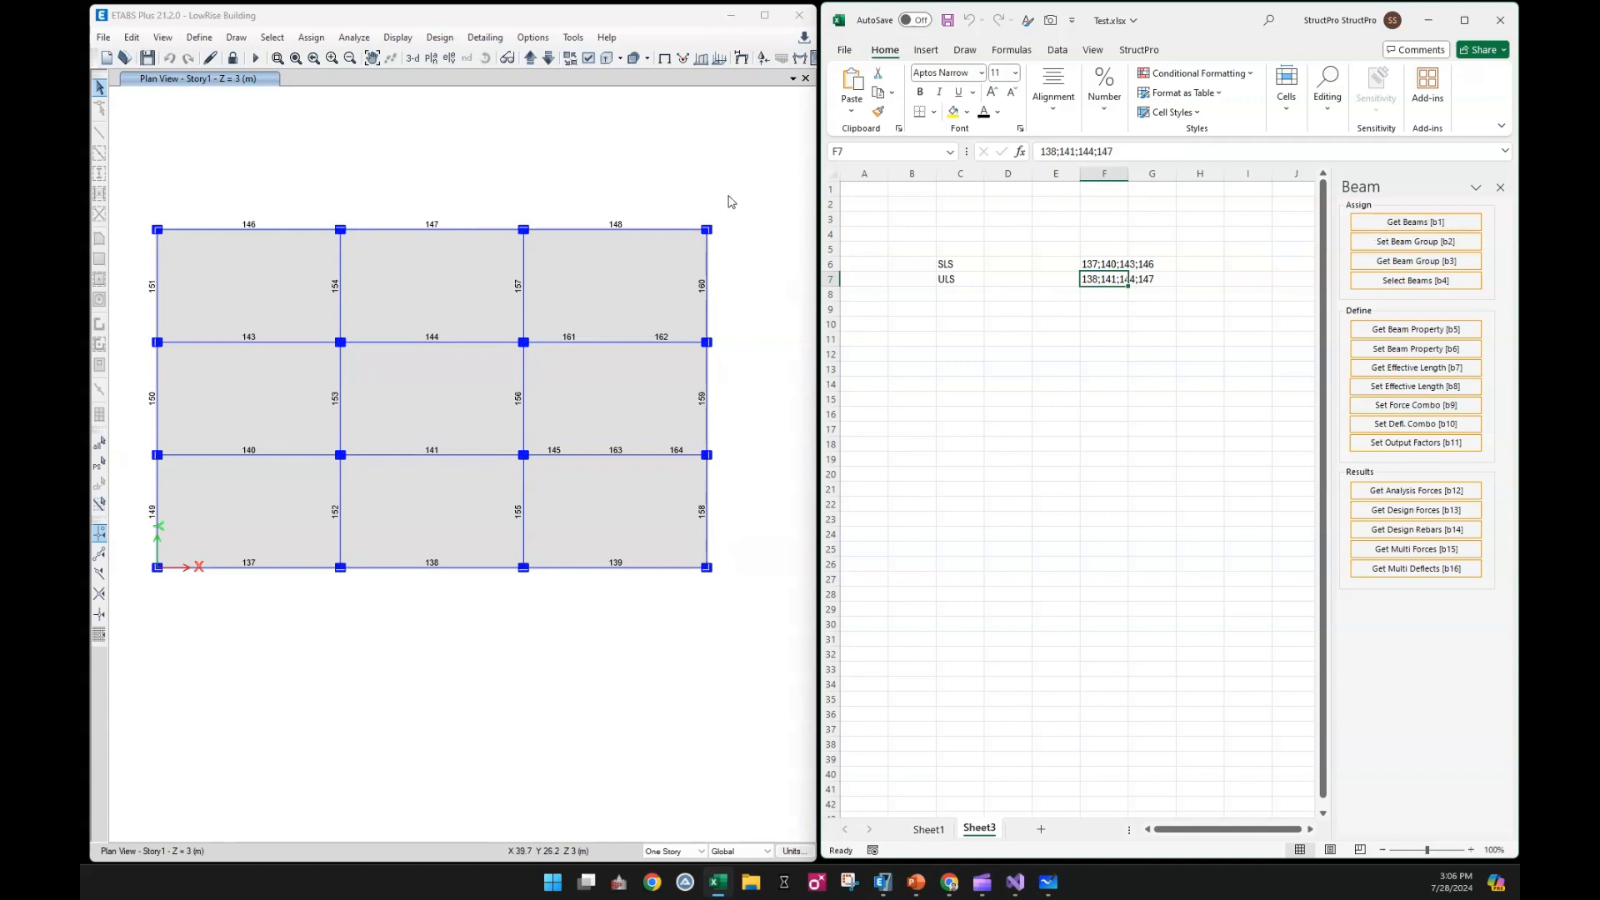
# Window-select the right-bay beams 139, 148, 161, 162, 145, 163 and 164 in ETABS and get their names into cell F8
pyautogui.click(644, 225)
pyautogui.click(1108, 283)
pyautogui.click(652, 230)
pyautogui.moveTo(682, 183); pyautogui.dragTo(554, 640)
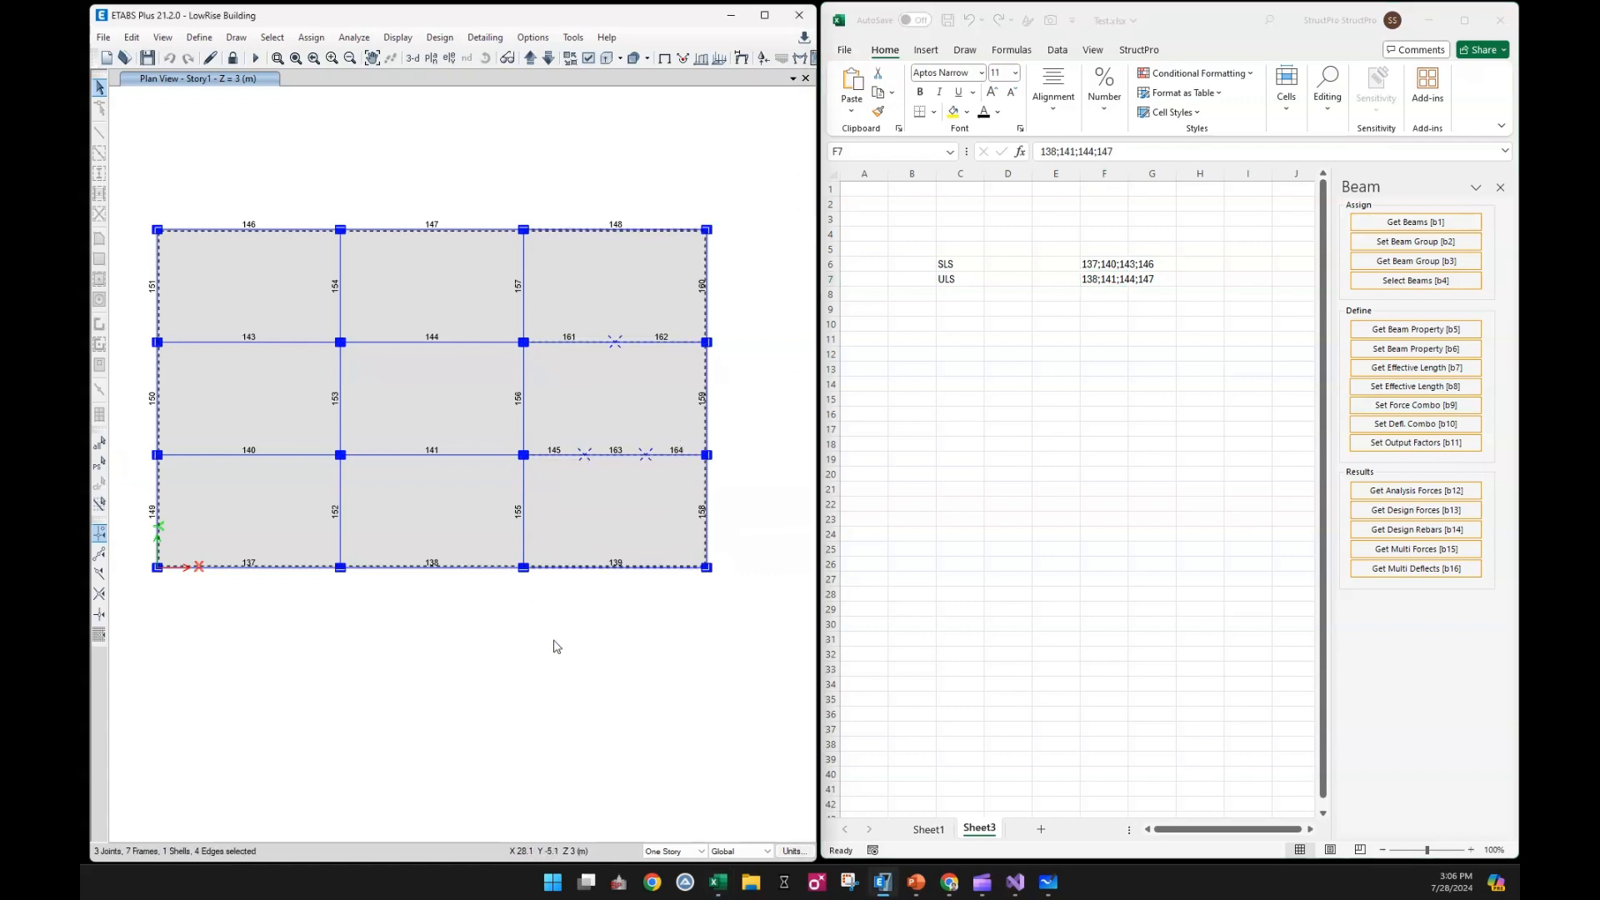
pyautogui.click(1096, 294)
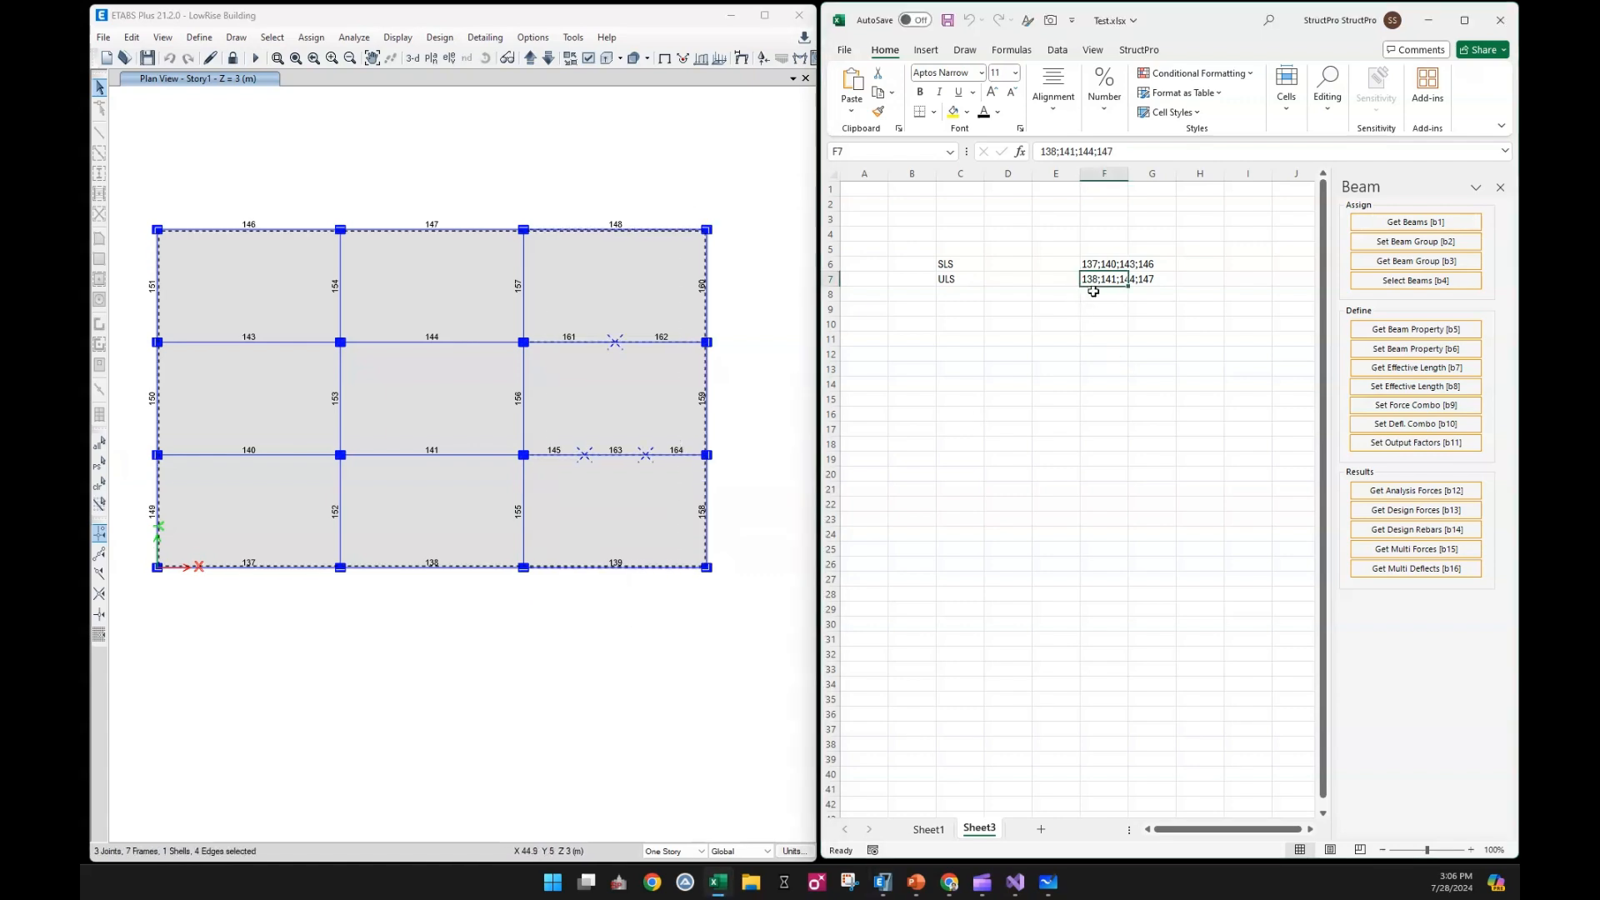
pyautogui.click(1419, 222)
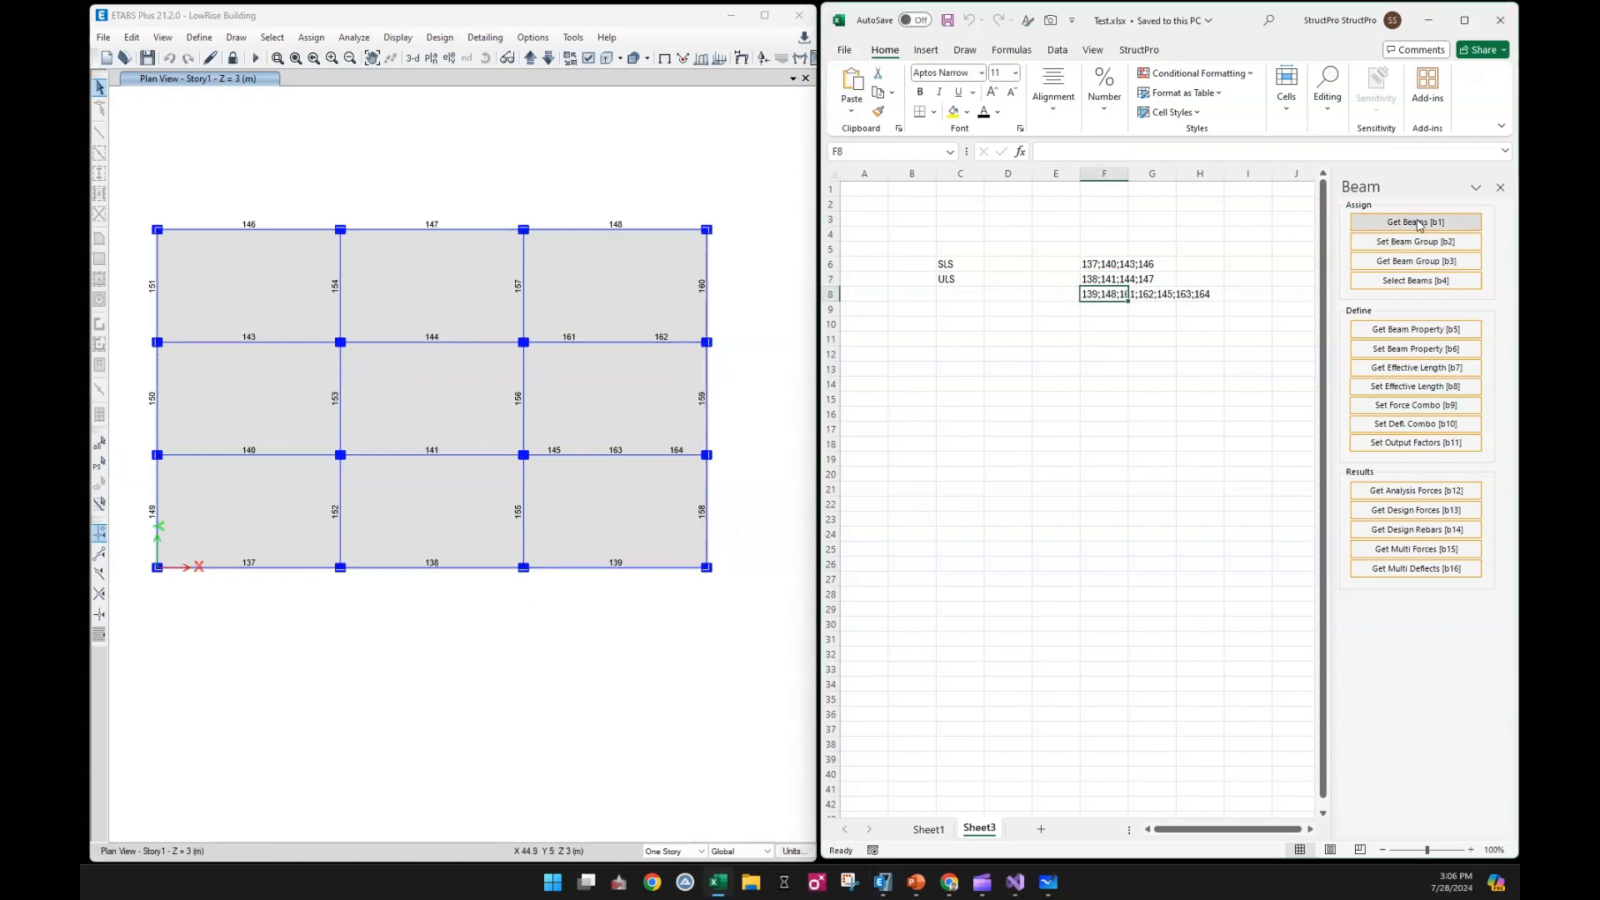
# Combine the segmented beams in cell F8 with plus signs so it reads 139;148;161+162;145+163+164
pyautogui.click(1152, 296)
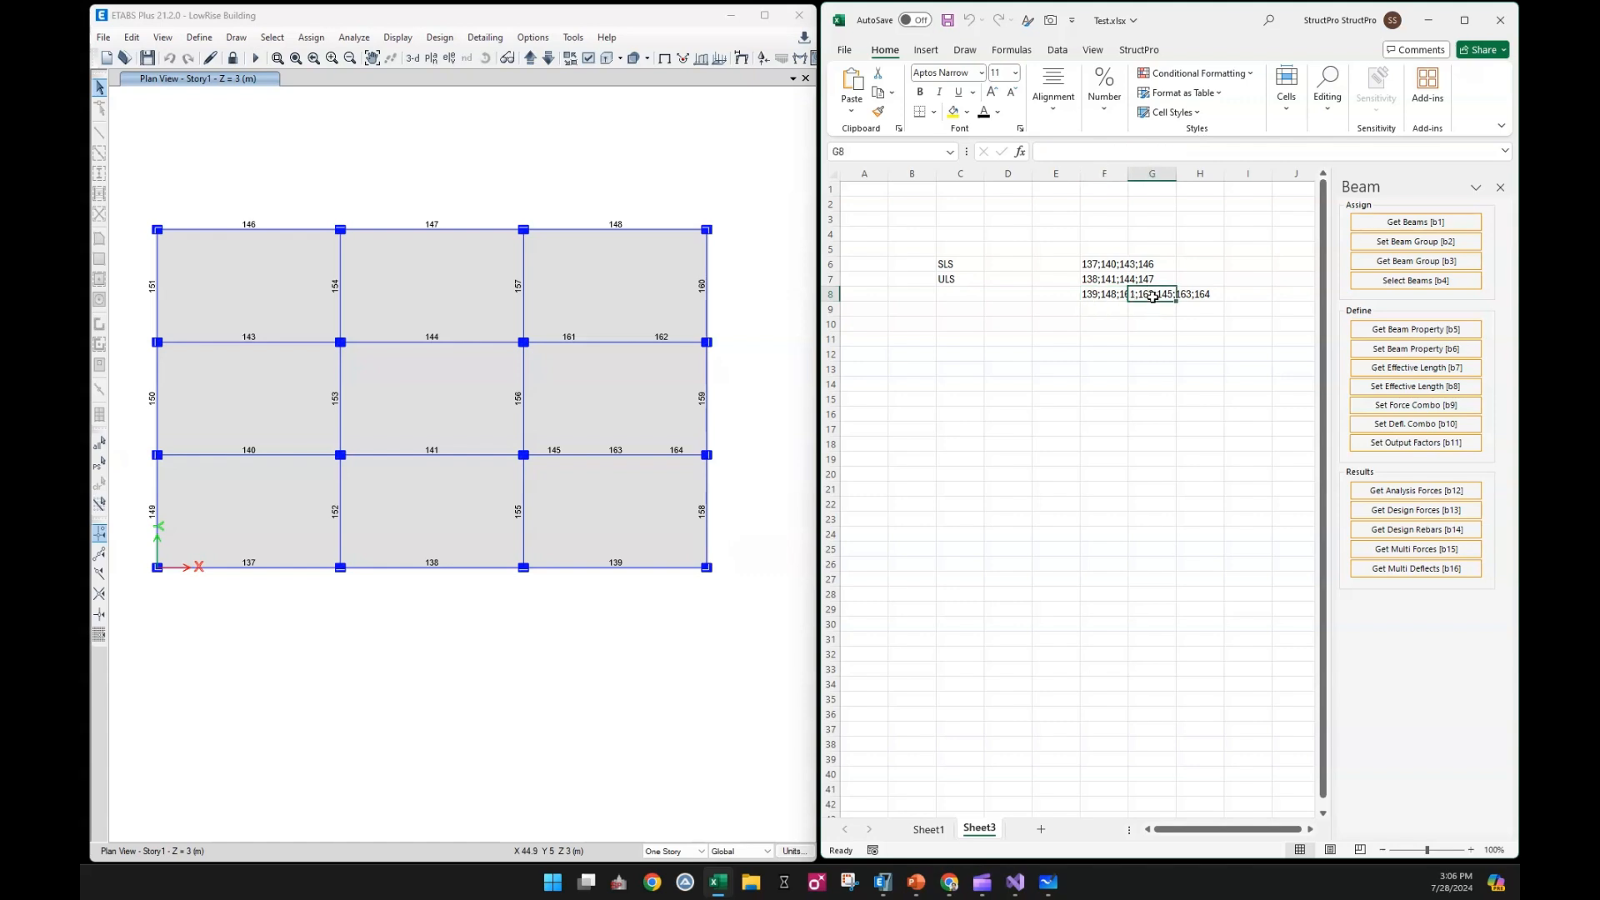
pyautogui.doubleClick(1127, 295)
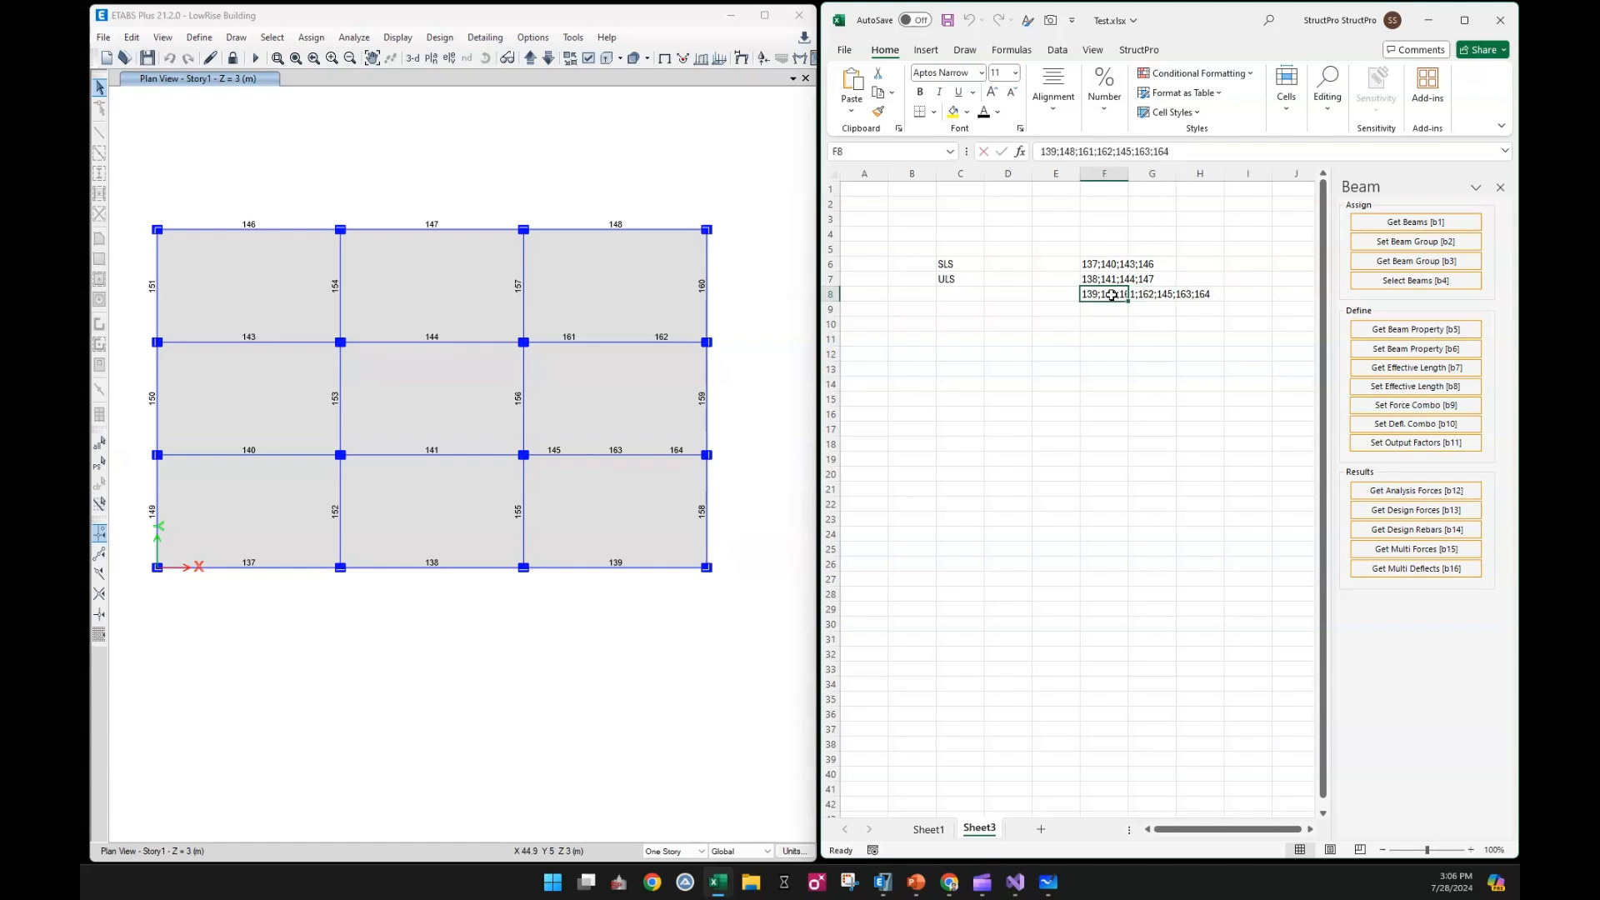
pyautogui.moveTo(1136, 296); pyautogui.dragTo(1143, 297)
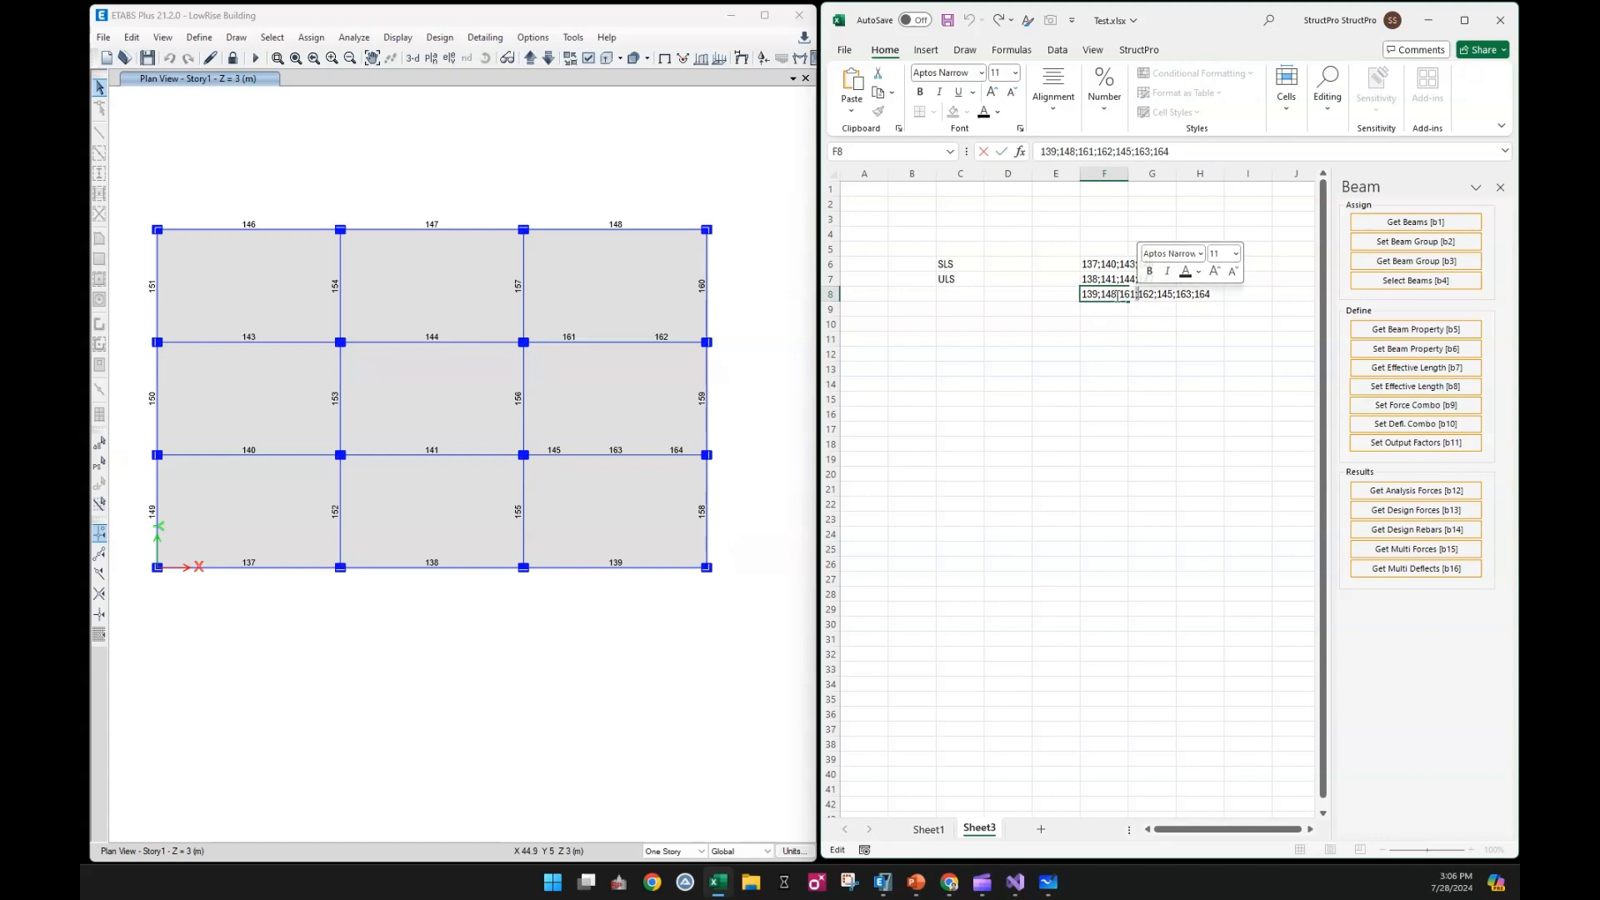
pyautogui.write('+')
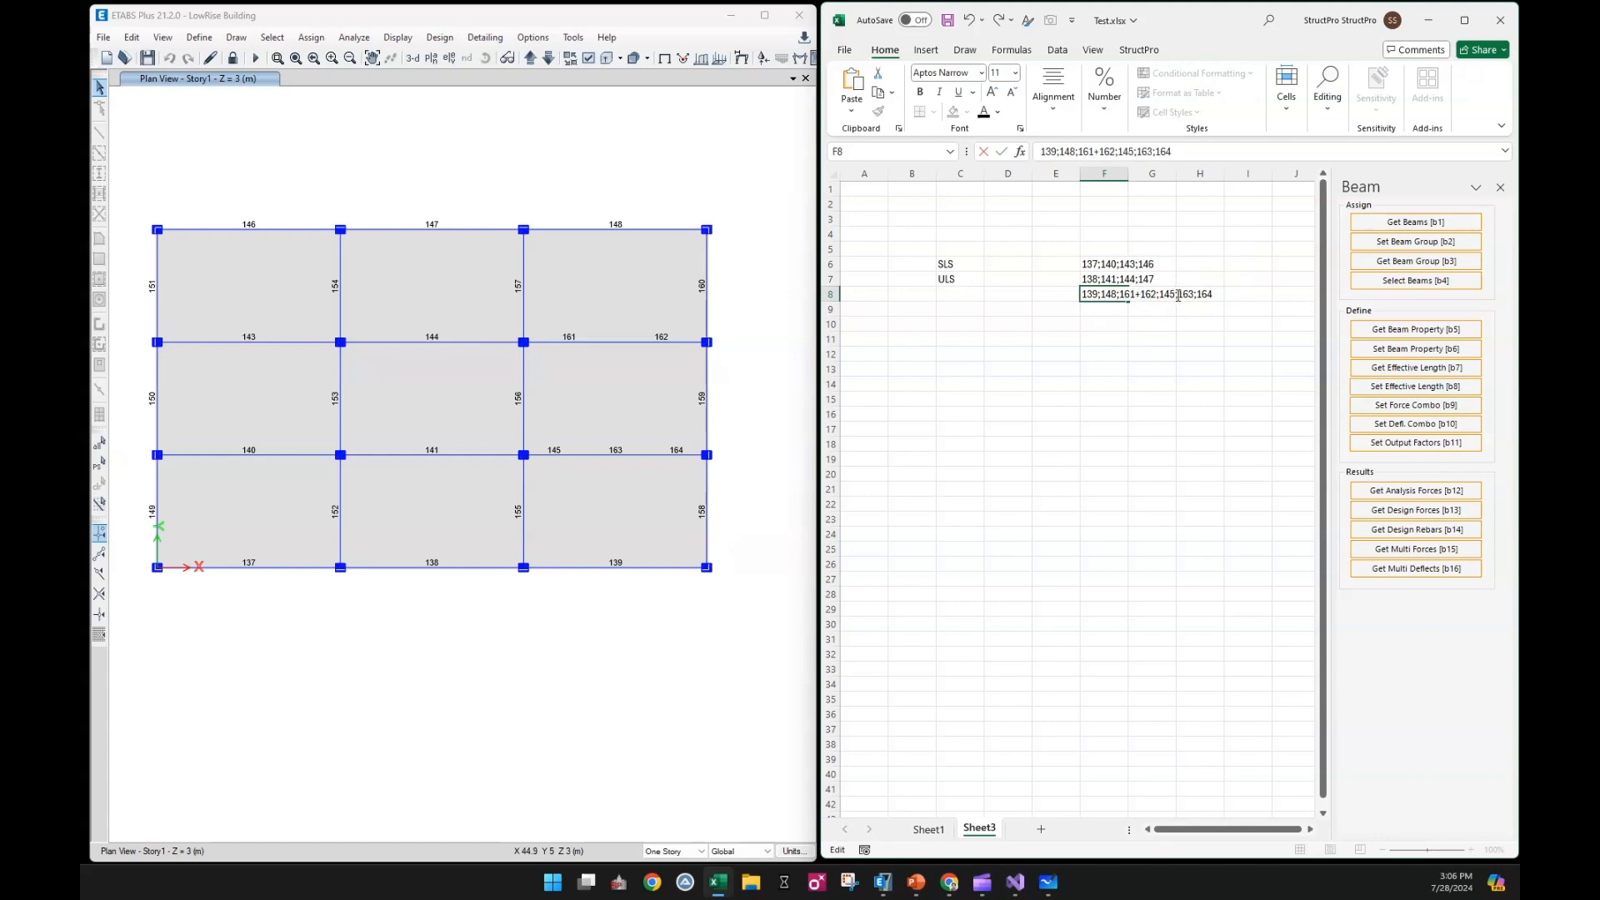
pyautogui.moveTo(1175, 297); pyautogui.dragTo(1180, 297)
pyautogui.write('+')
pyautogui.moveTo(1195, 296); pyautogui.dragTo(1200, 295)
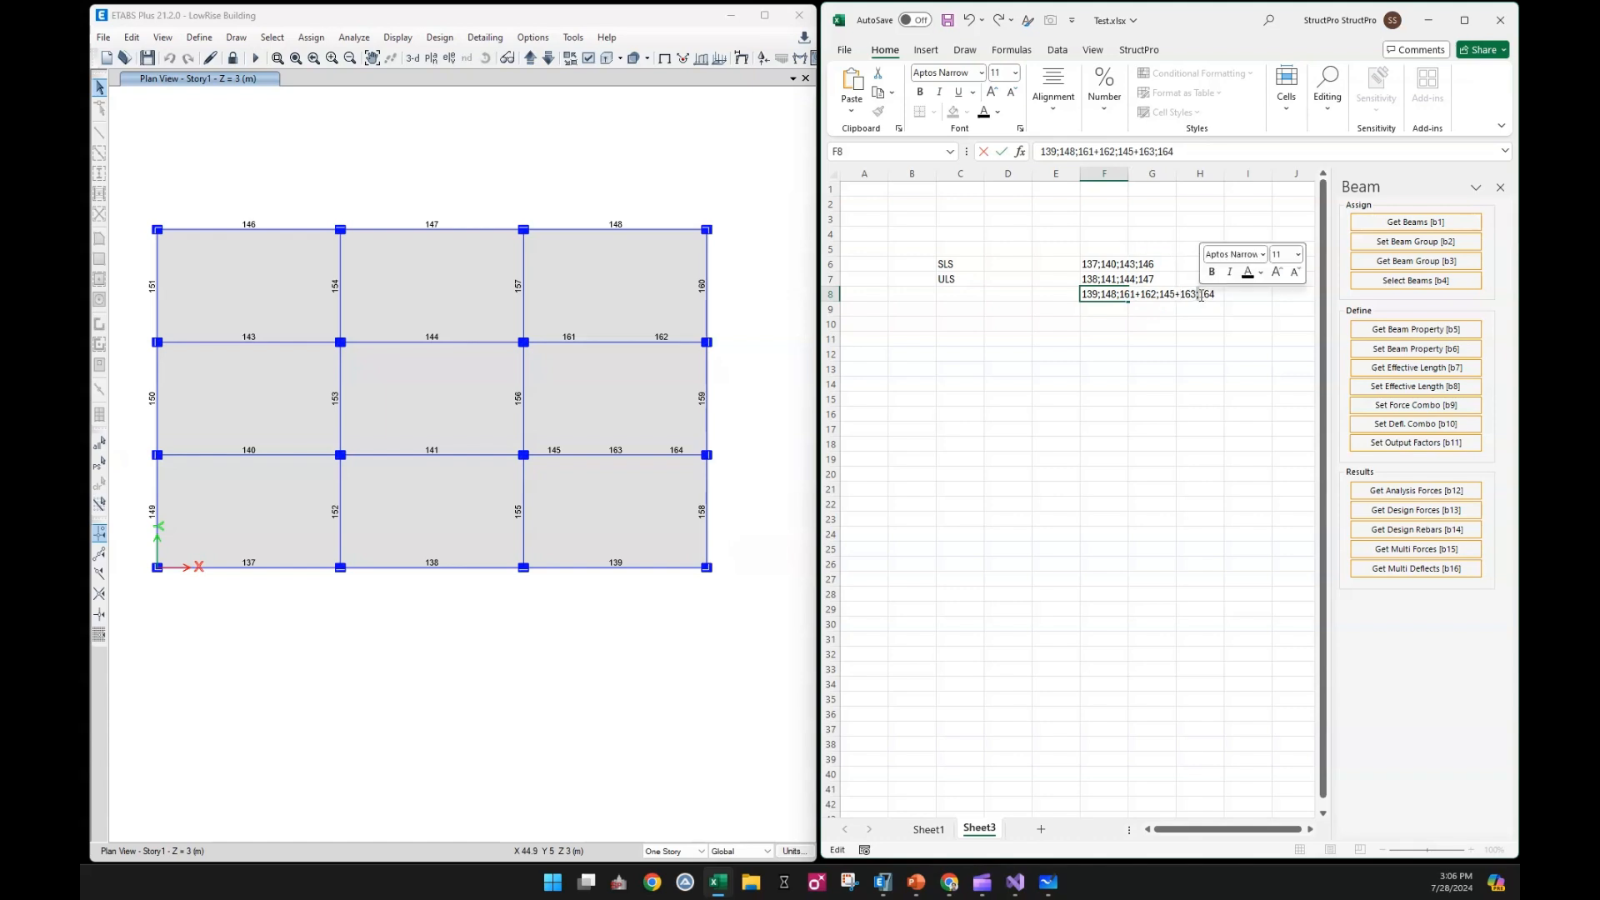
pyautogui.write('+')
pyautogui.click(1192, 346)
# Label the three beam lists B1, B2 and B3 in cells E6 to E8 of Sheet3
pyautogui.click(1049, 265)
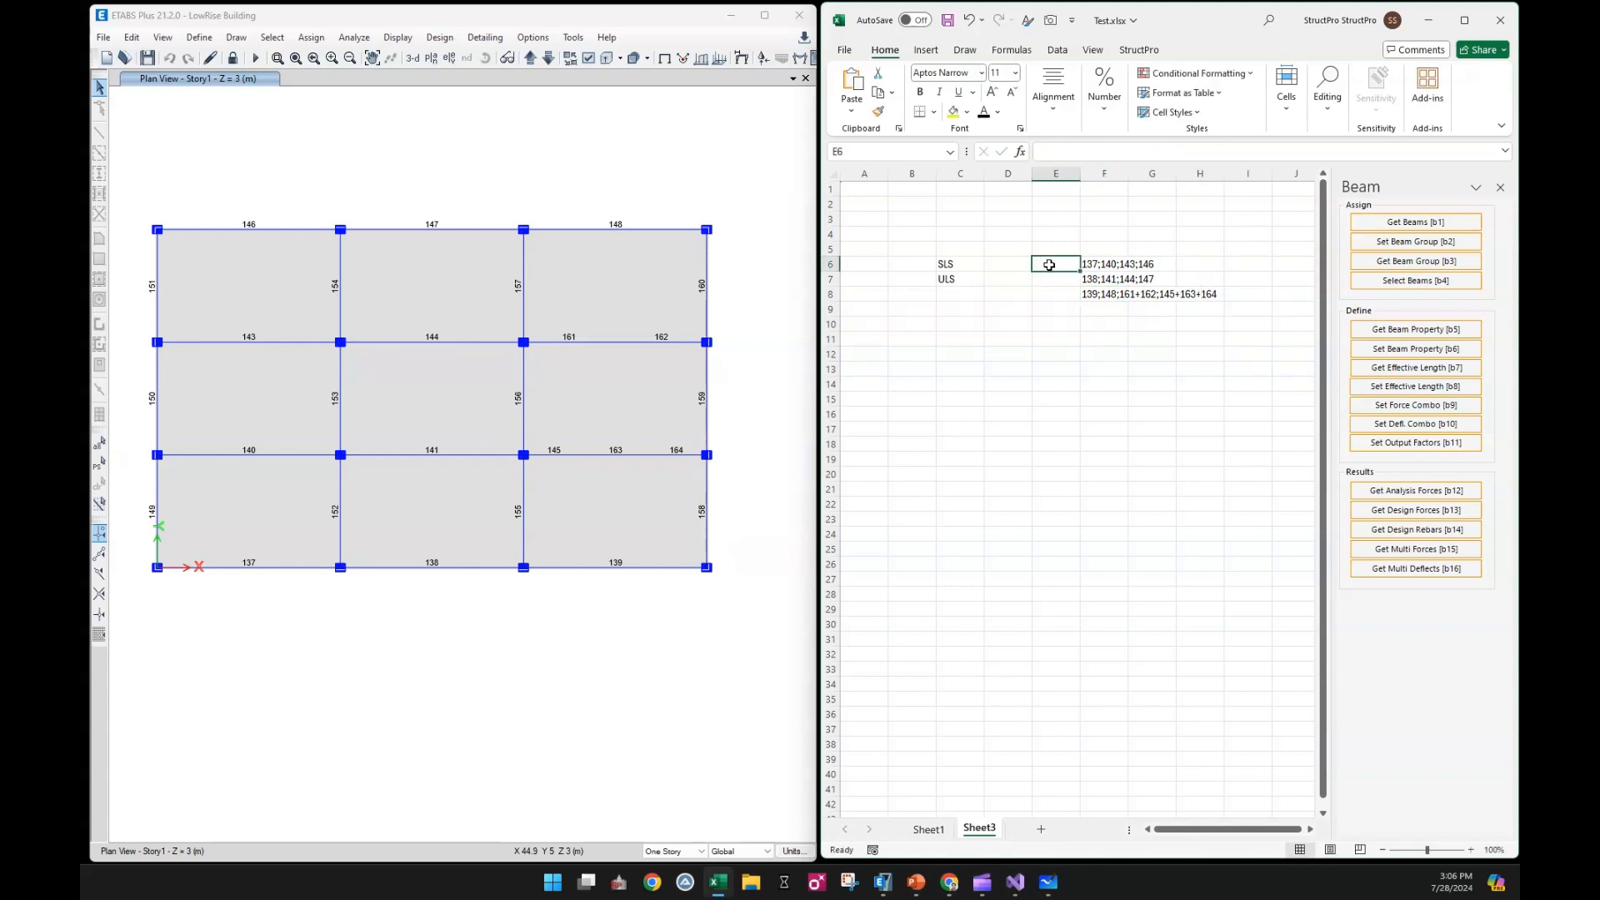
pyautogui.write('B')
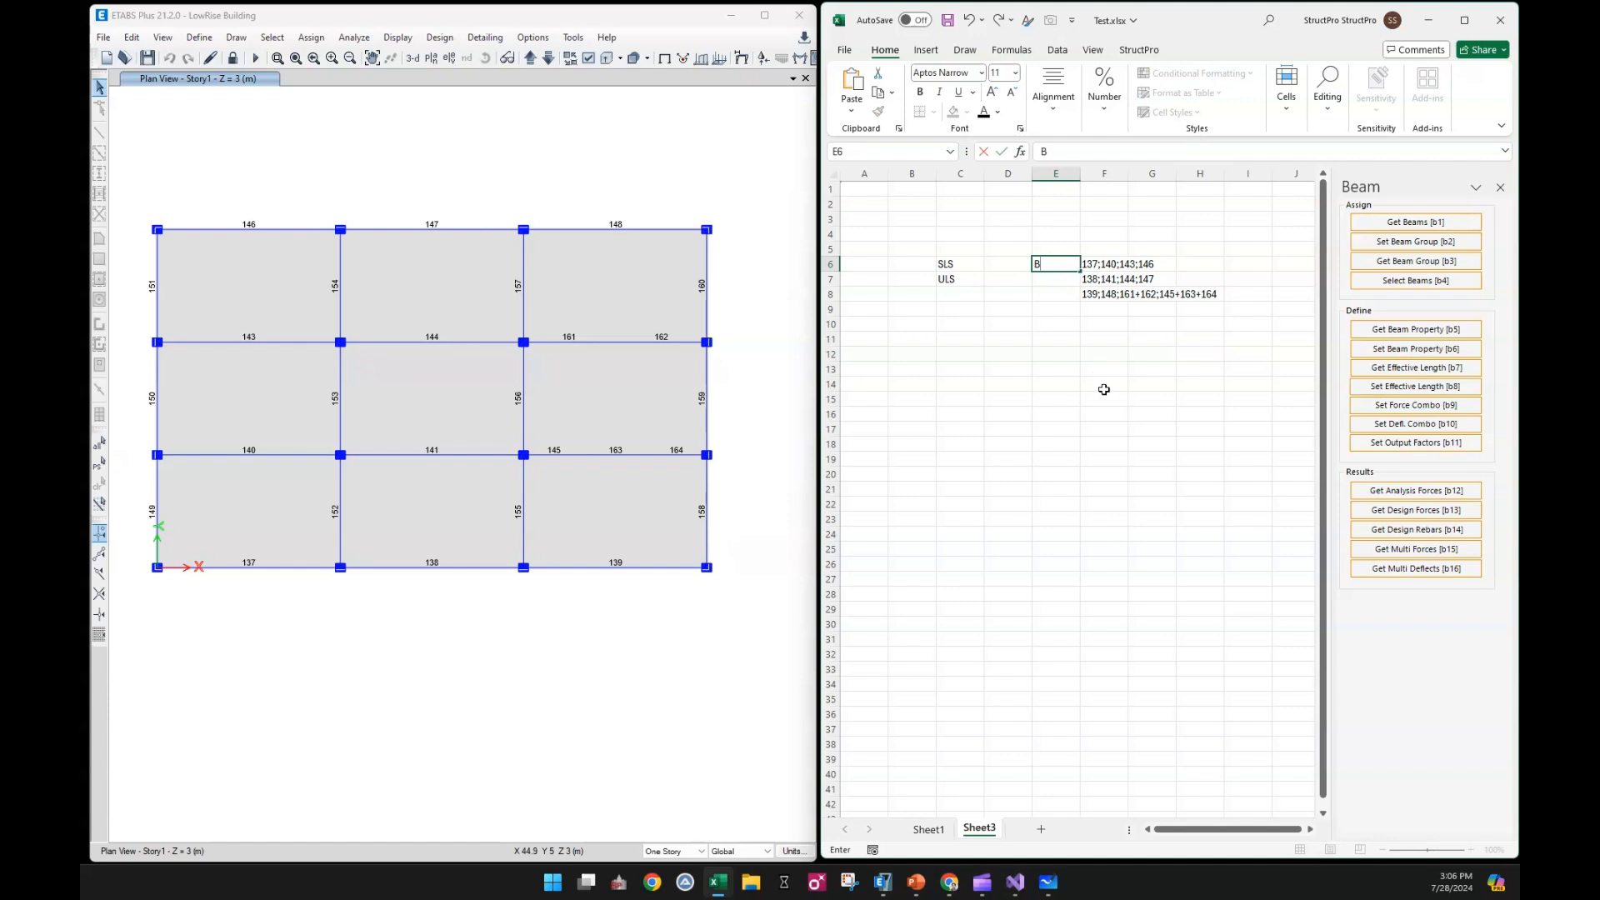
pyautogui.write('1')
pyautogui.press('Return')
pyautogui.write('B2')
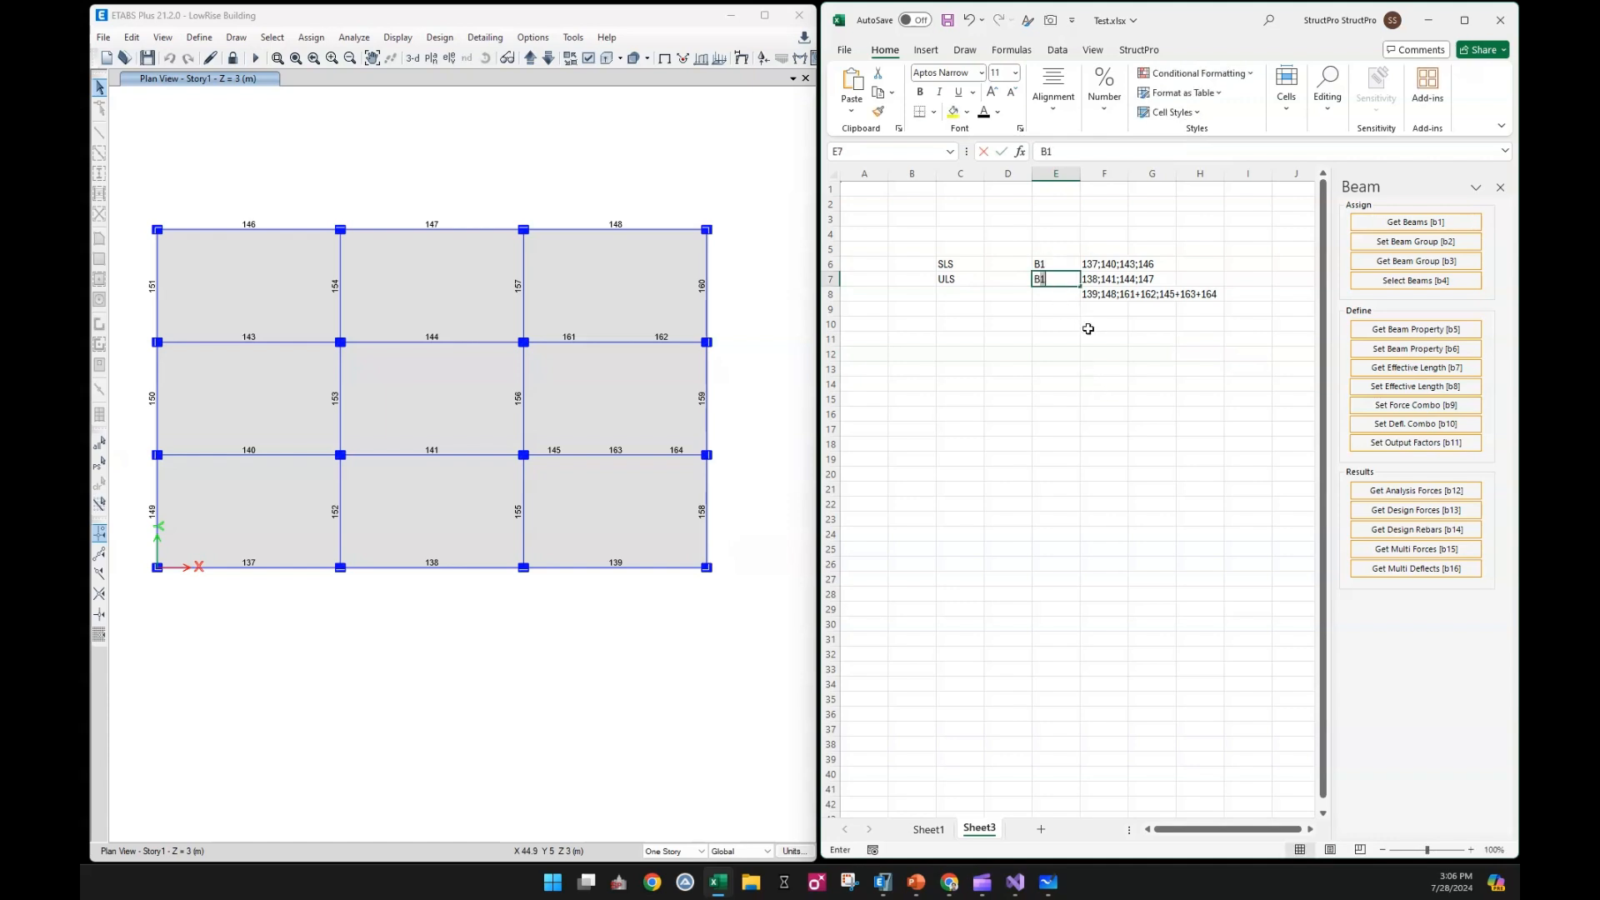
pyautogui.press('Return')
pyautogui.write('B3')
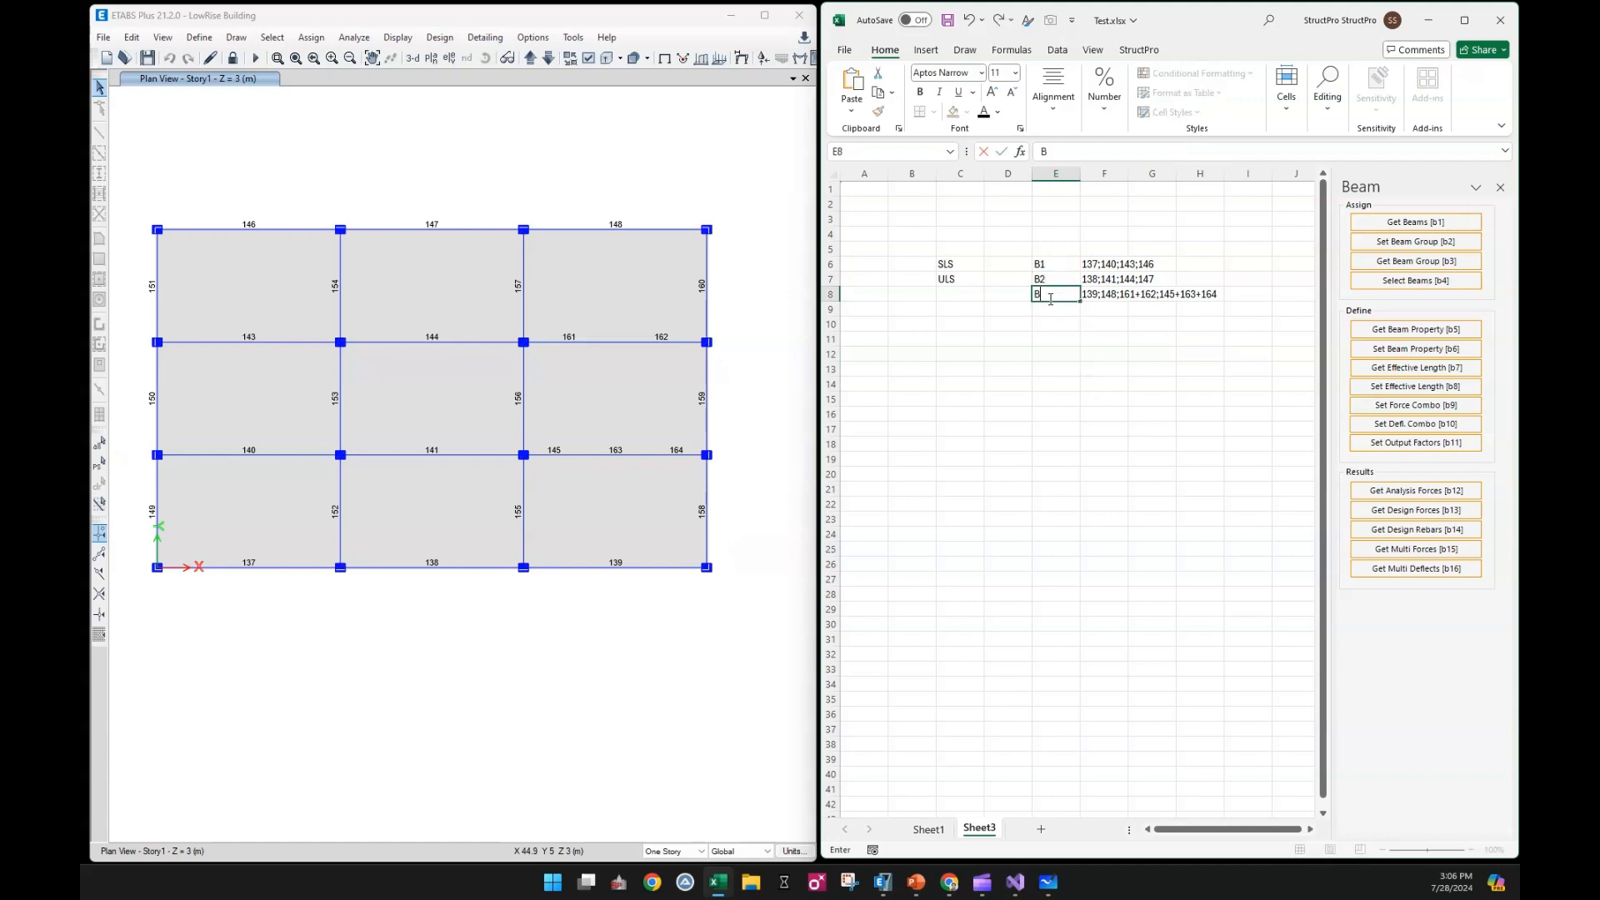
pyautogui.click(1056, 353)
pyautogui.click(1135, 428)
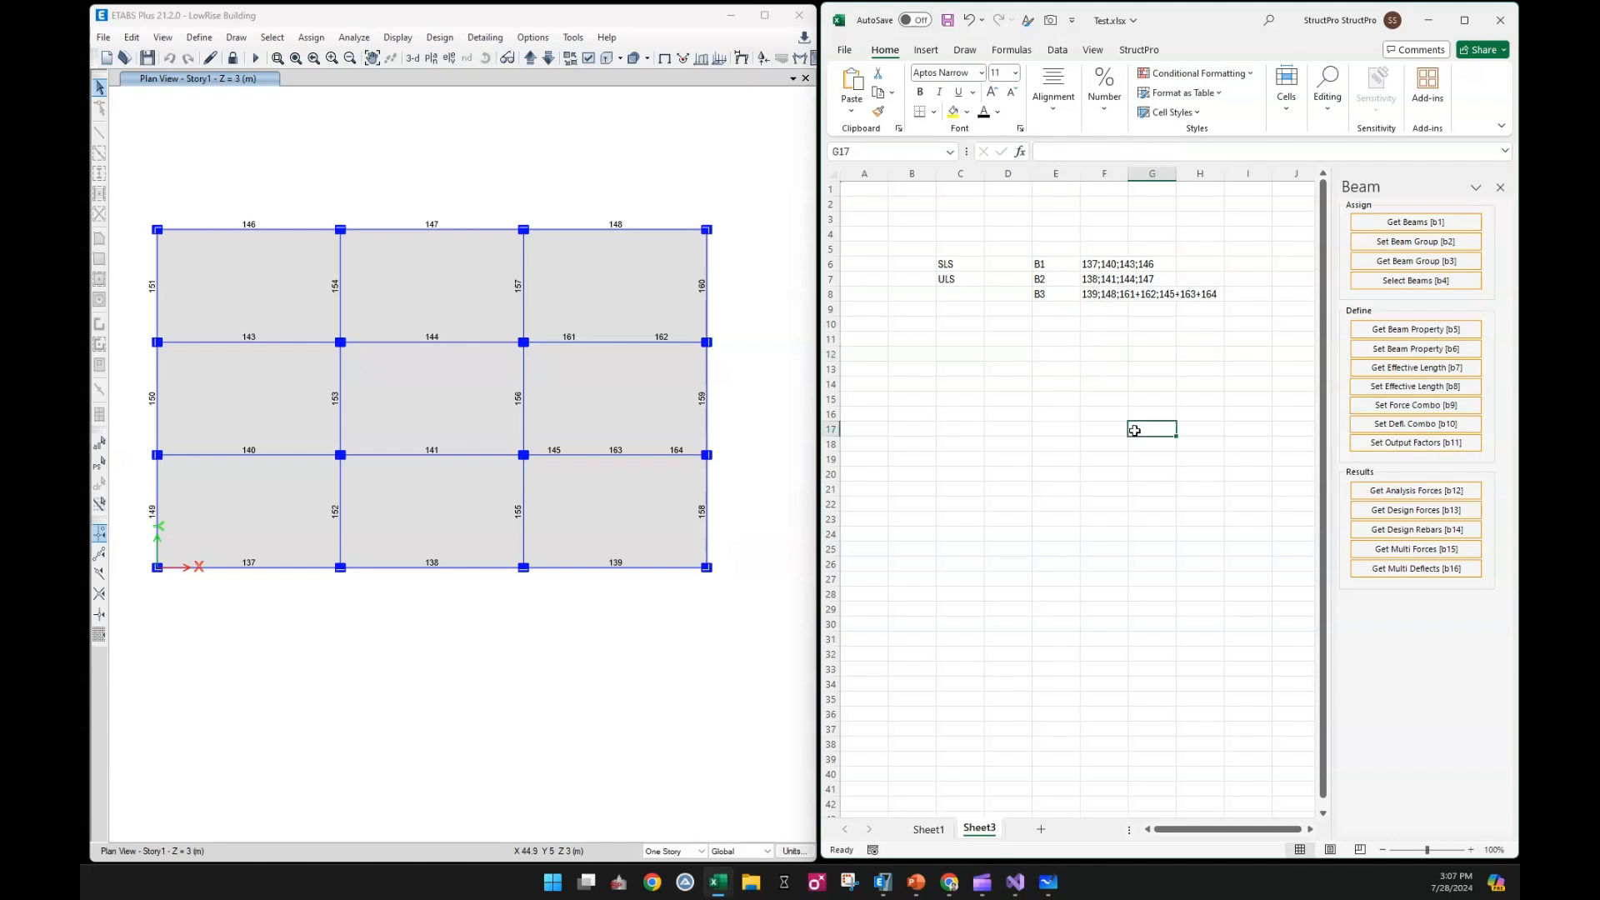
# Set the beam group assignment for Sheet1 to the range on Sheet3 holding the B1 to B3 names and beam lists
pyautogui.click(927, 829)
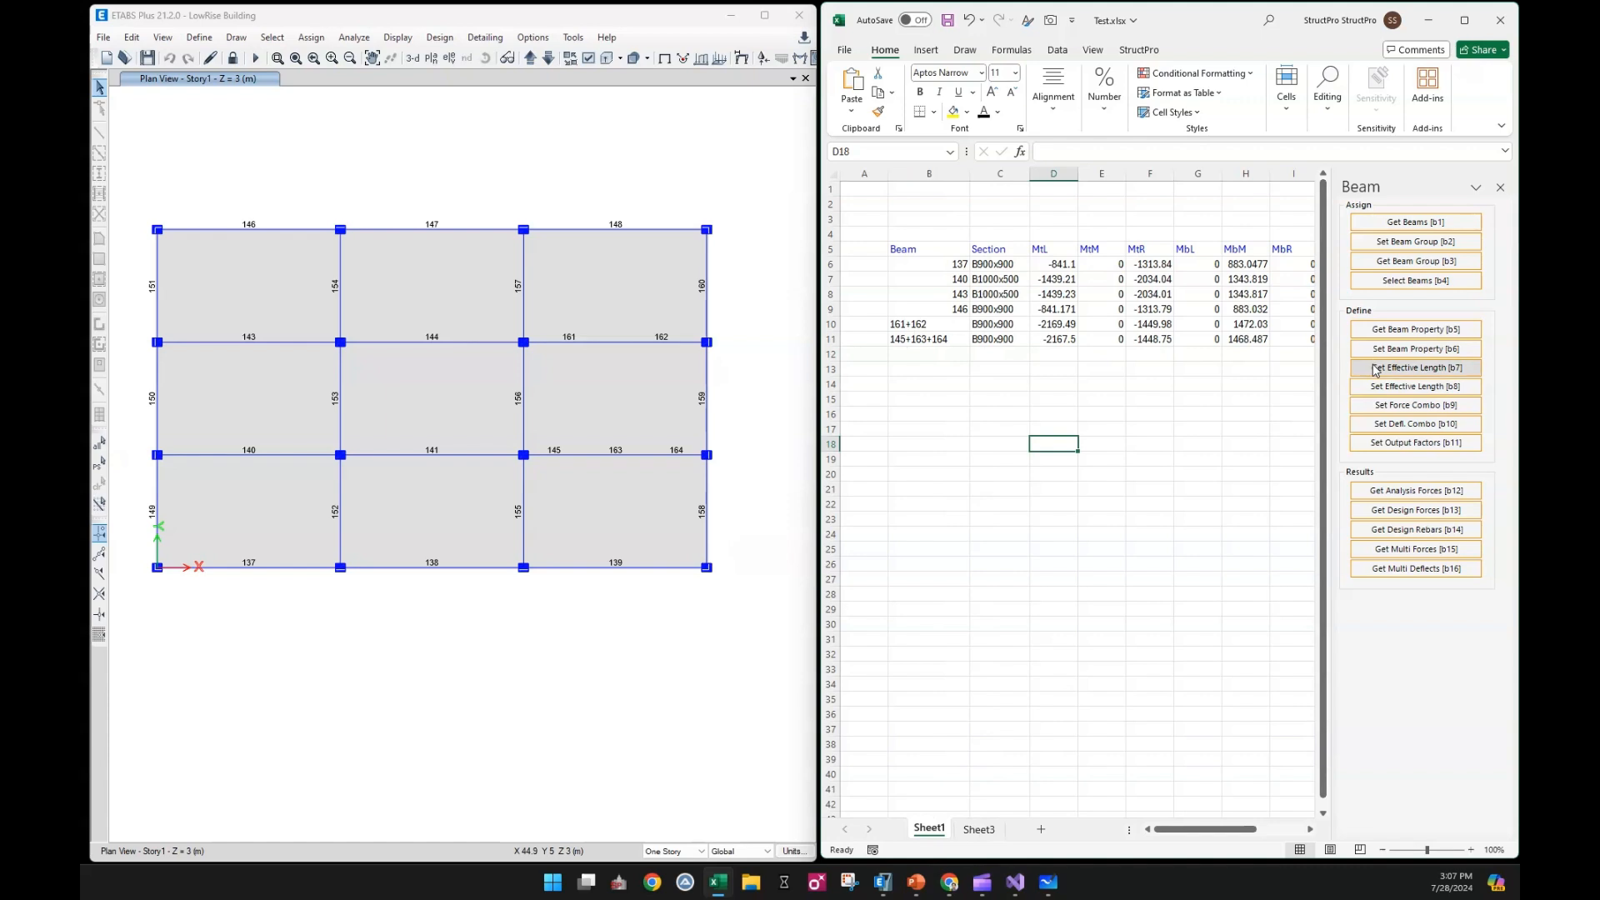
pyautogui.click(1413, 242)
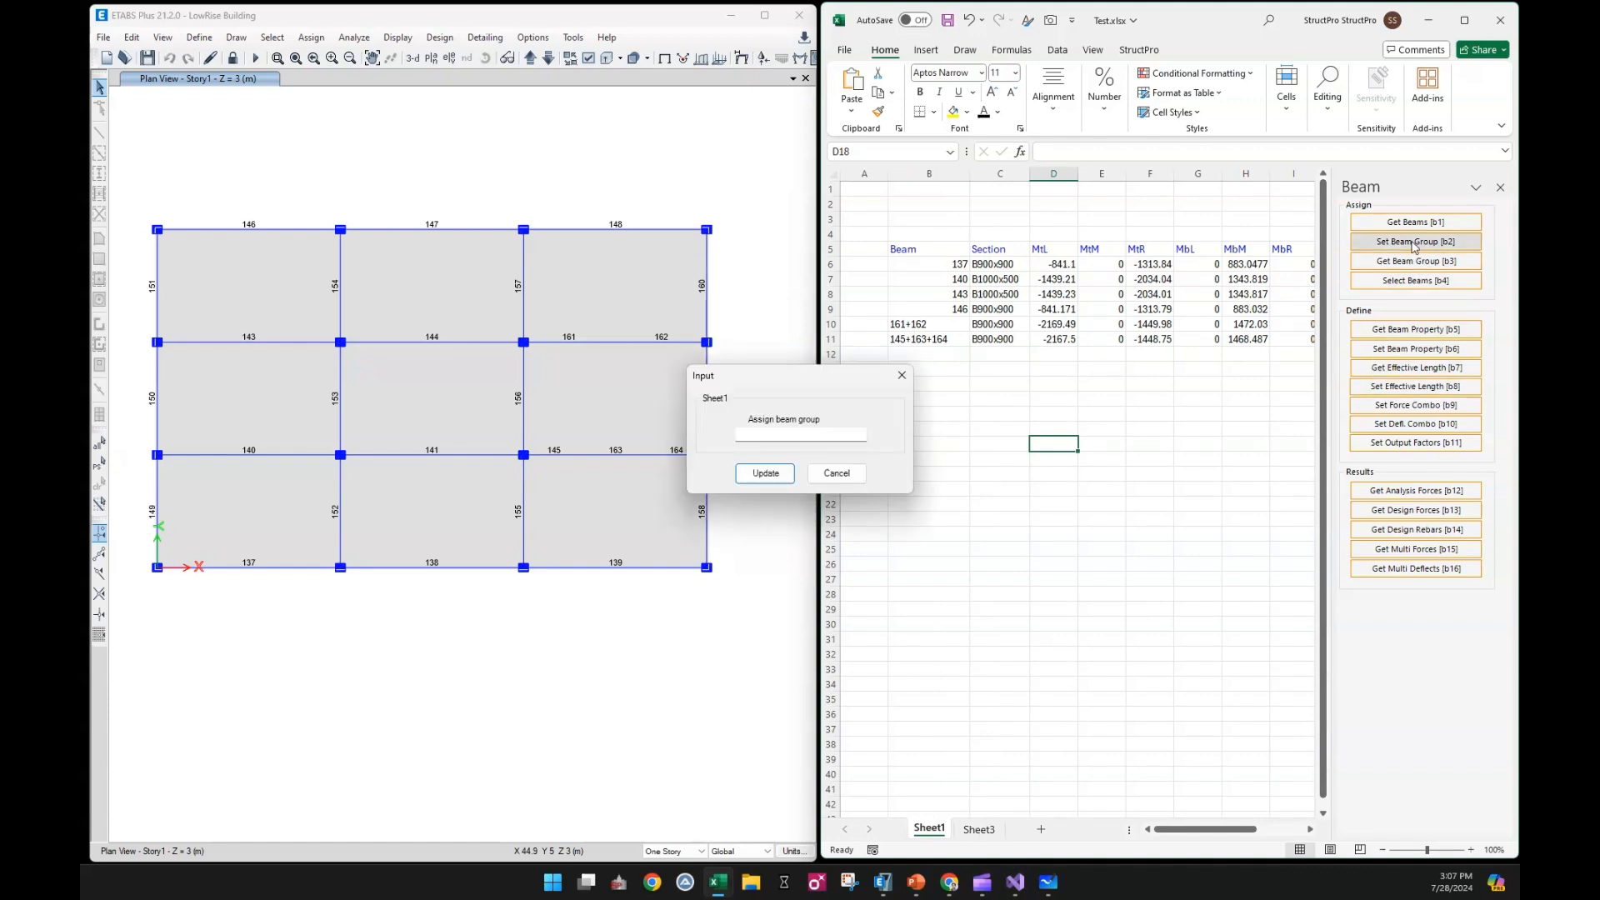
pyautogui.click(977, 829)
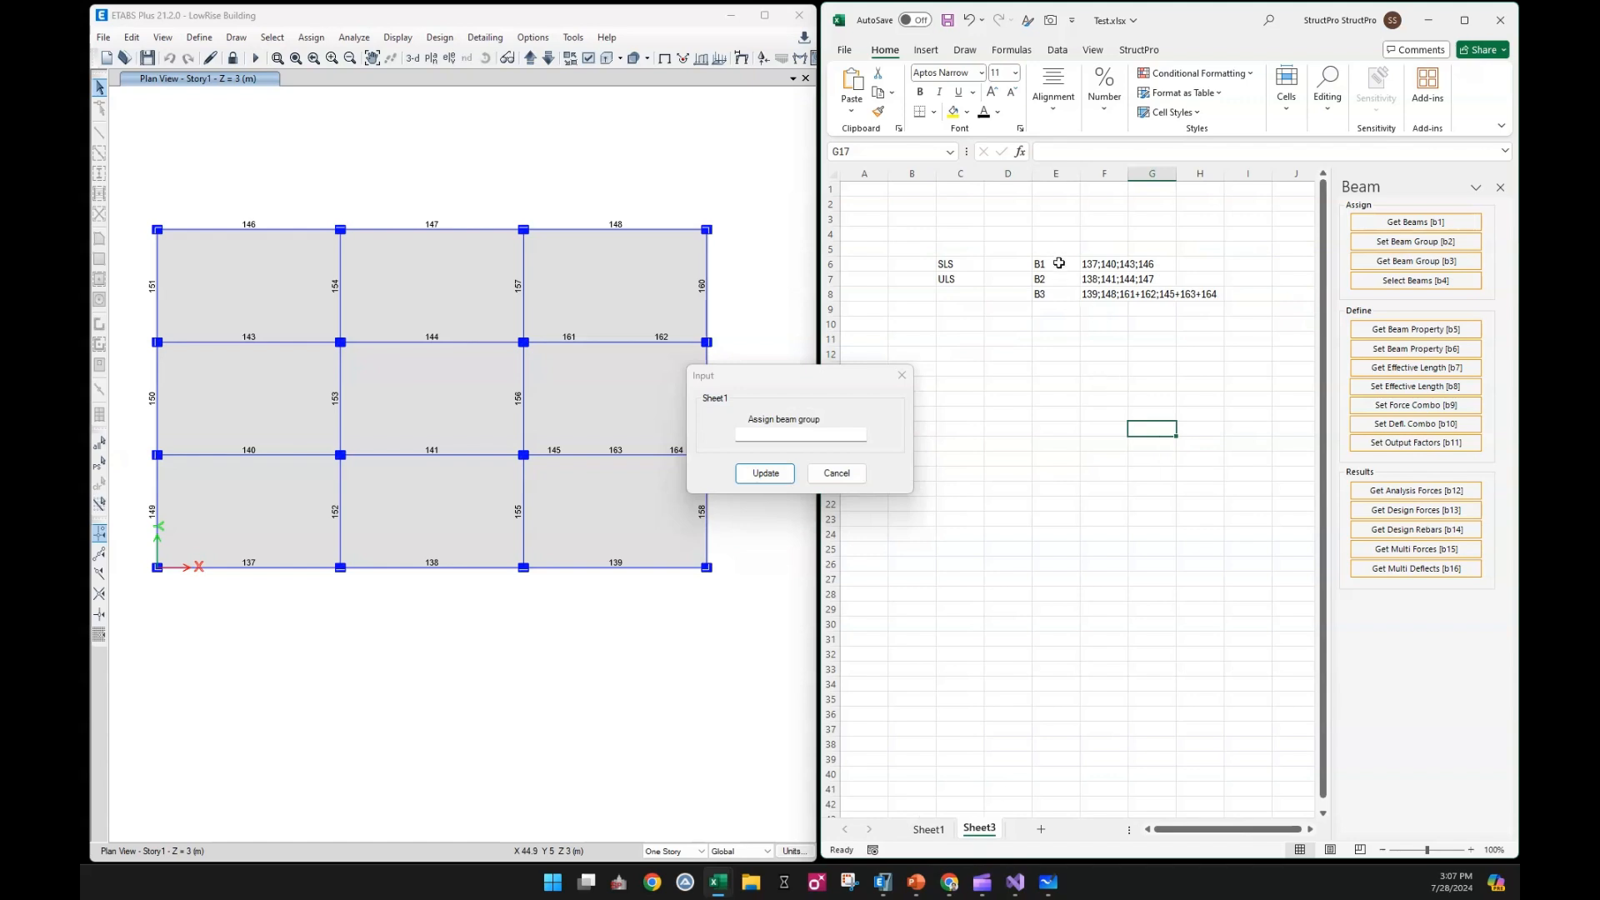
pyautogui.moveTo(1054, 265); pyautogui.dragTo(1108, 385)
pyautogui.click(764, 474)
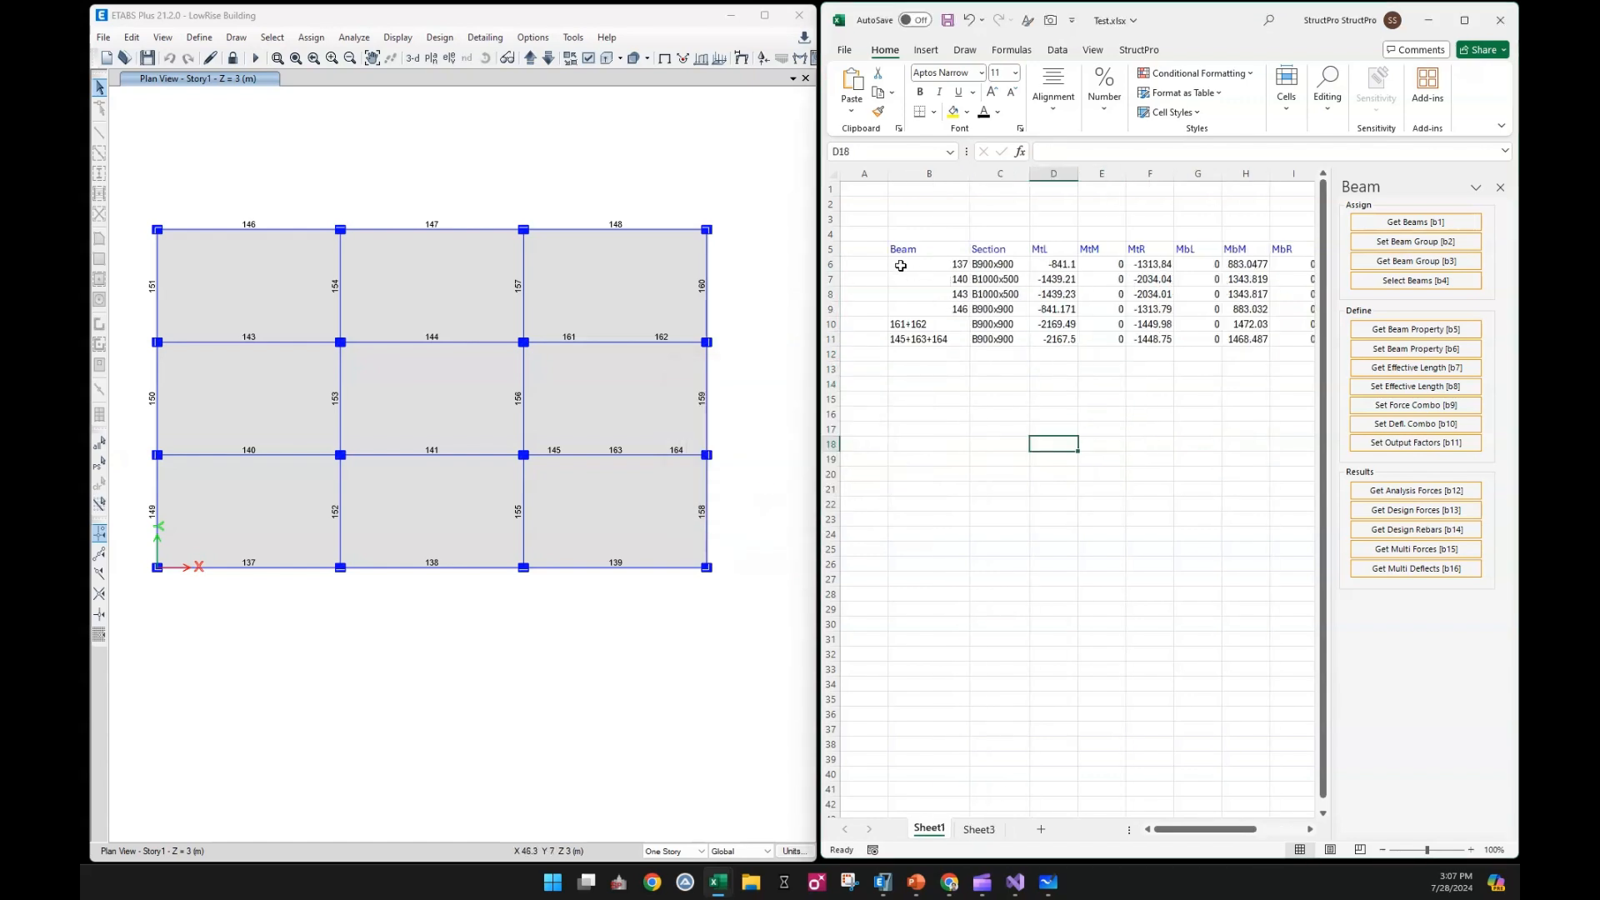
# Clear the old beam names, sections and forces from rows 6 to 12 of Sheet1
pyautogui.moveTo(830, 264); pyautogui.dragTo(836, 350)
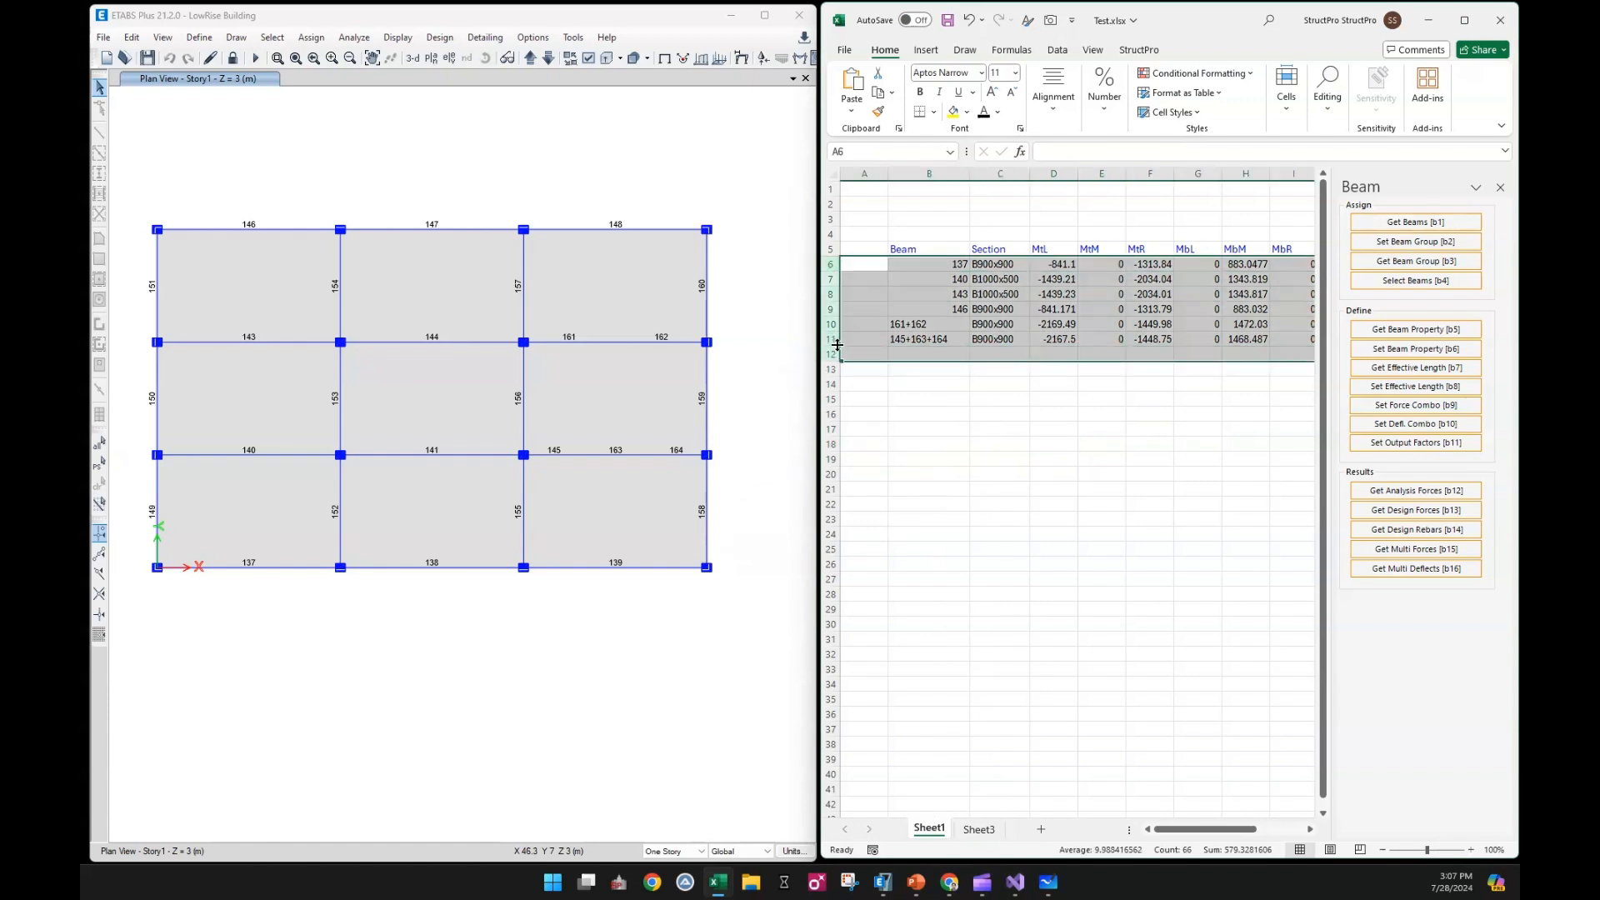
pyautogui.press('Delete')
pyautogui.click(964, 415)
# Enter the group names B1, B2 and B3 in cells B6 to B8 under the Beam header
pyautogui.click(920, 266)
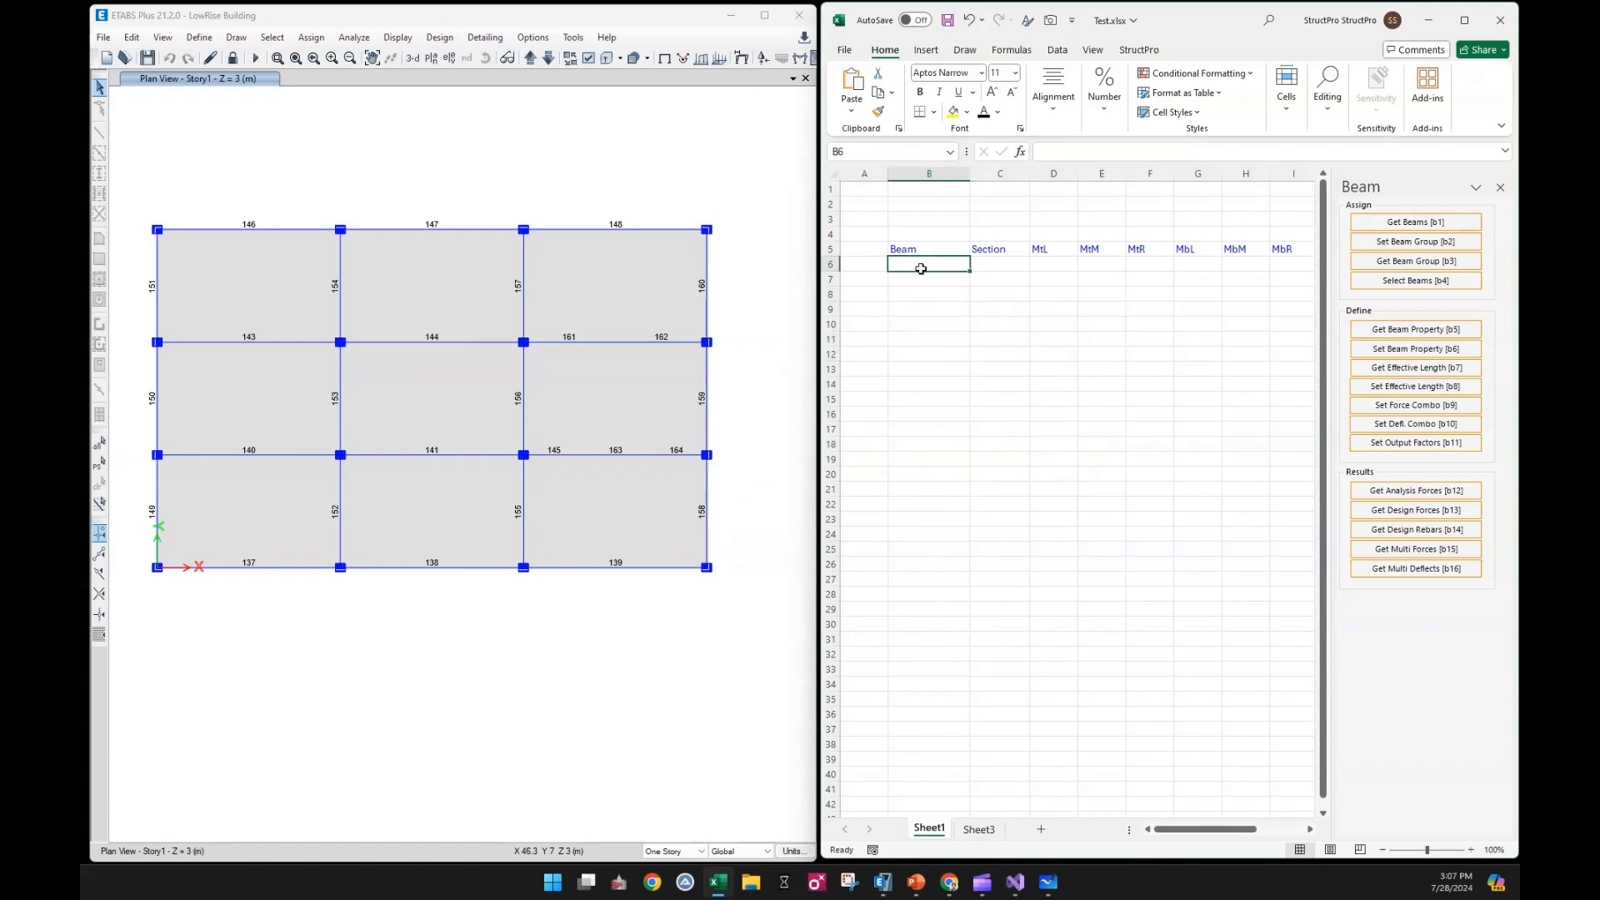
pyautogui.write('B1')
pyautogui.press('Return')
pyautogui.write('B2')
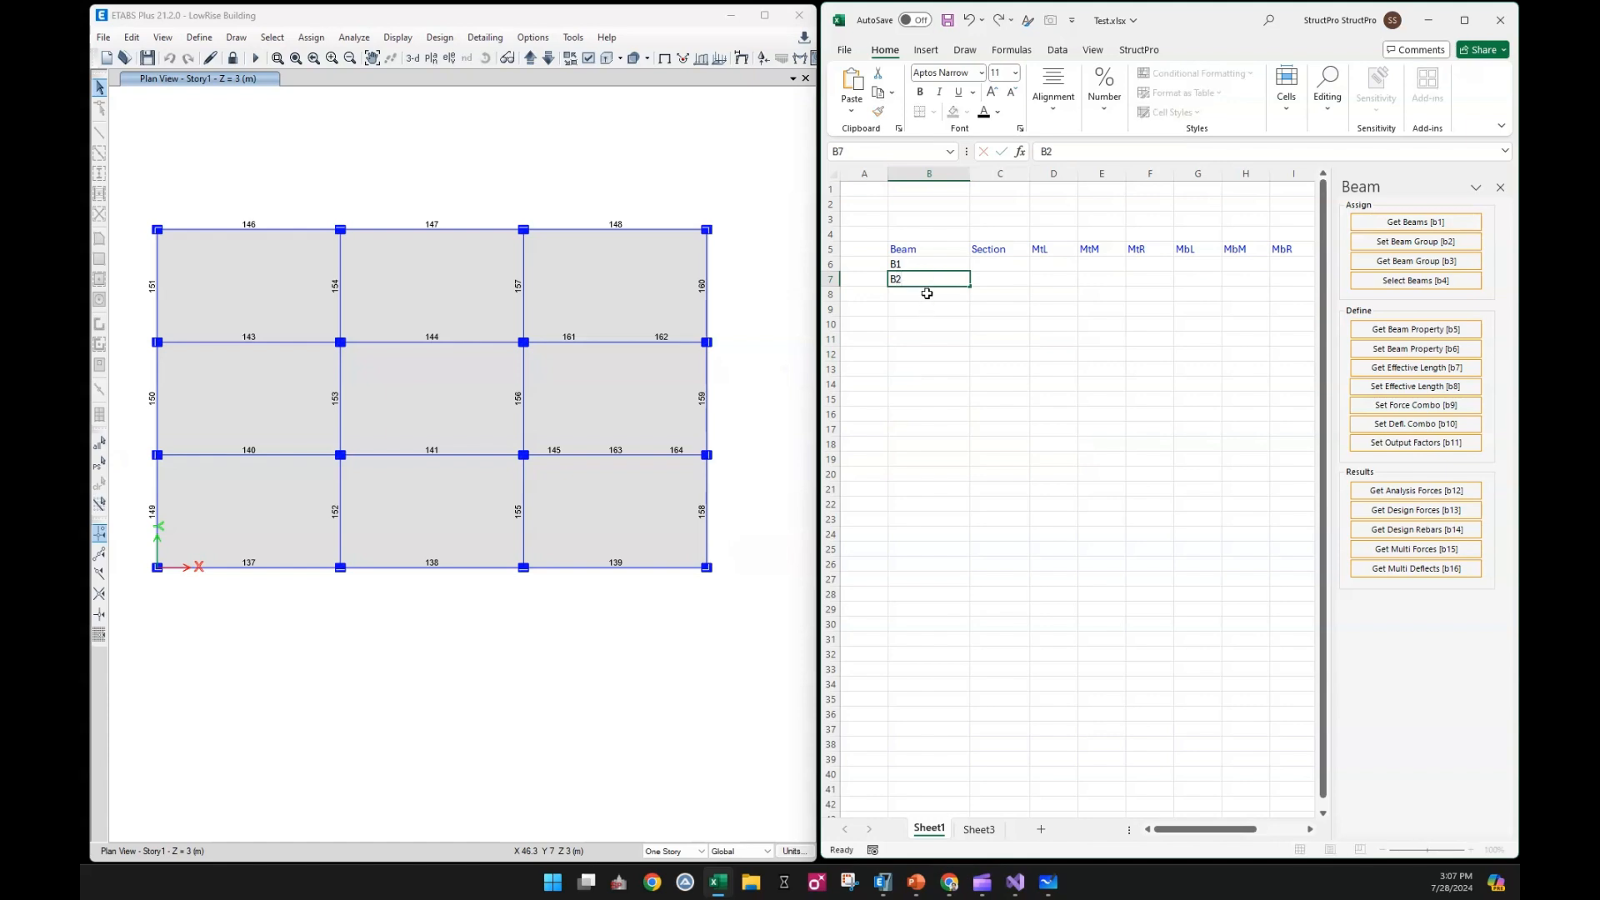
pyautogui.press('Return')
pyautogui.write('B3')
pyautogui.click(940, 338)
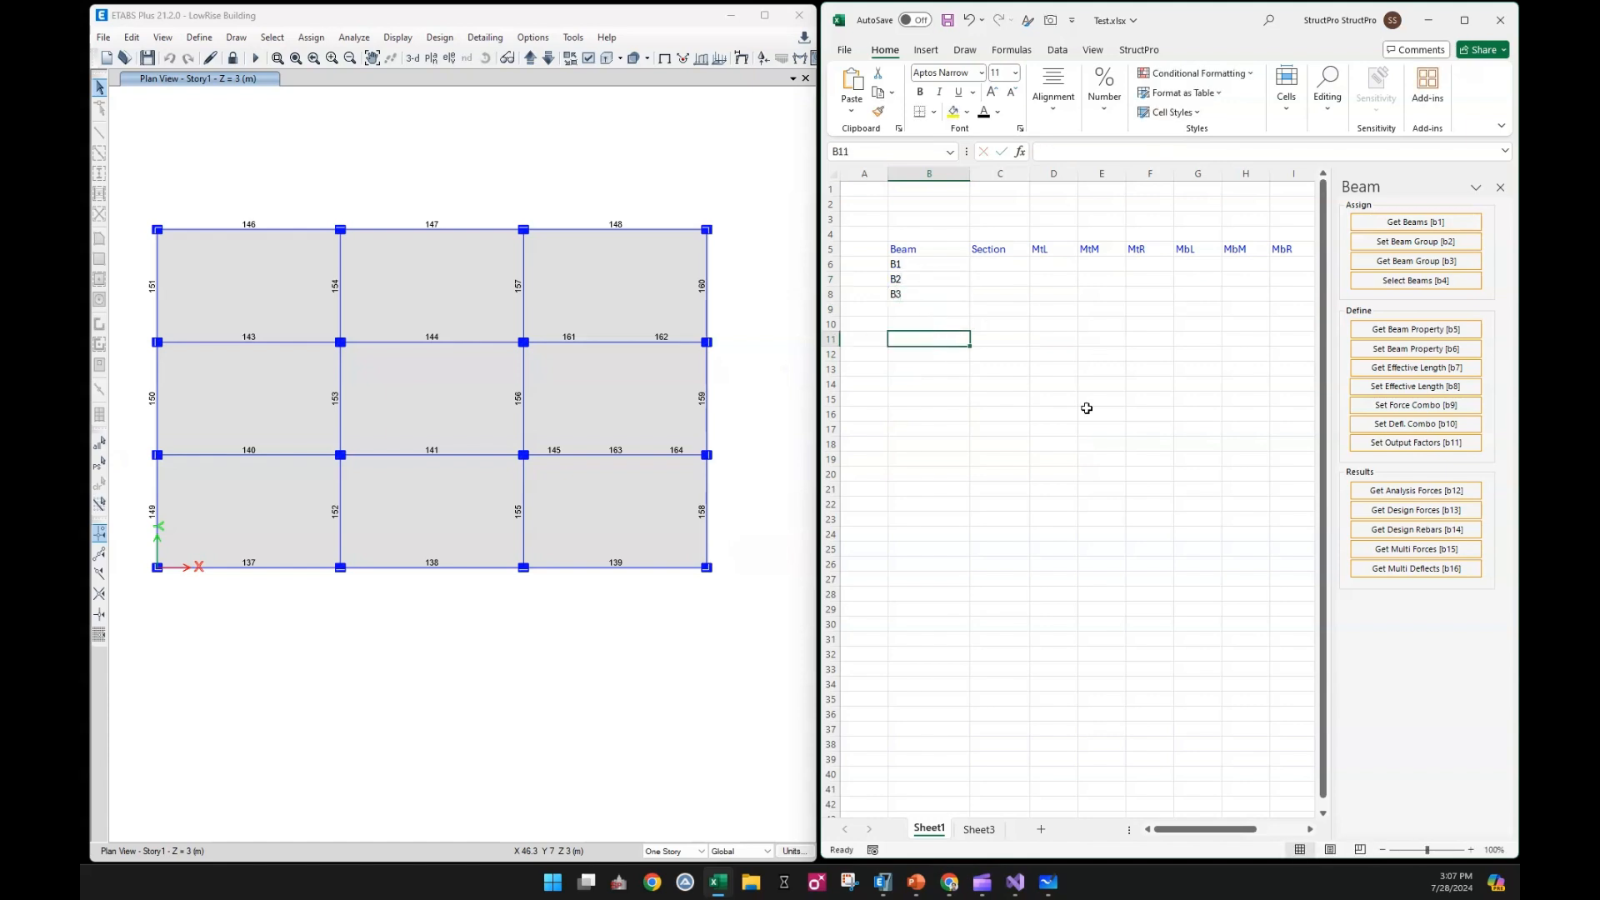
# Retrieve the sections and analysis forces for groups B1 to B3 into rows 6 to 8 of Sheet1
pyautogui.moveTo(946, 265)
pyautogui.mouseDown()
pyautogui.moveTo(931, 296)
pyautogui.moveTo(950, 265)
pyautogui.moveTo(952, 293)
pyautogui.mouseUp()
pyautogui.click(1415, 260)
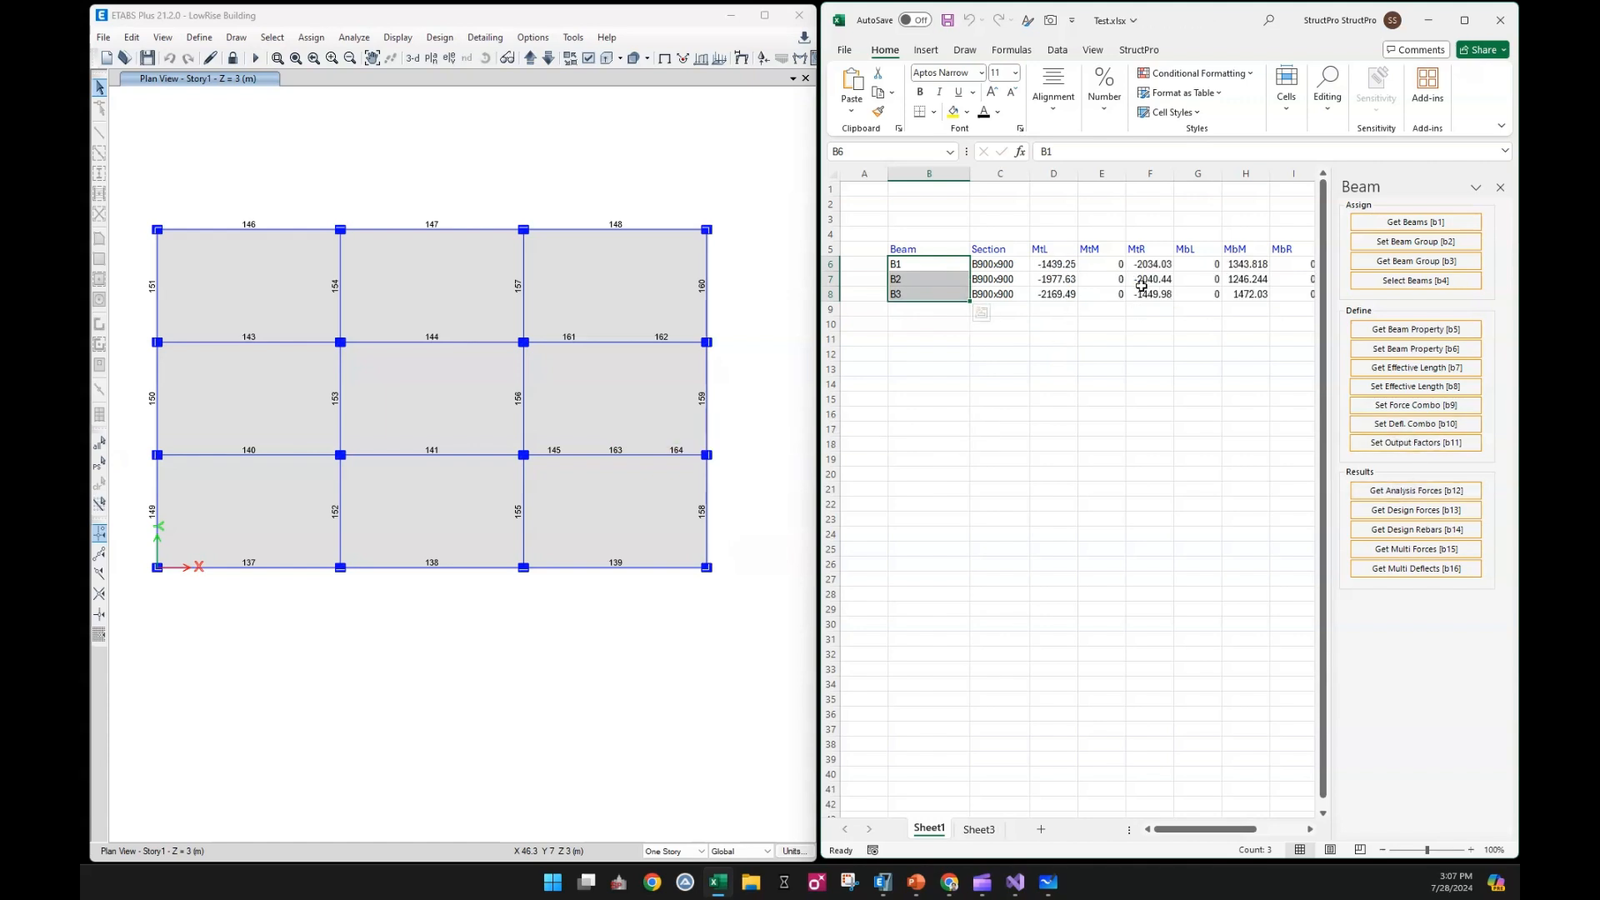
pyautogui.click(1102, 350)
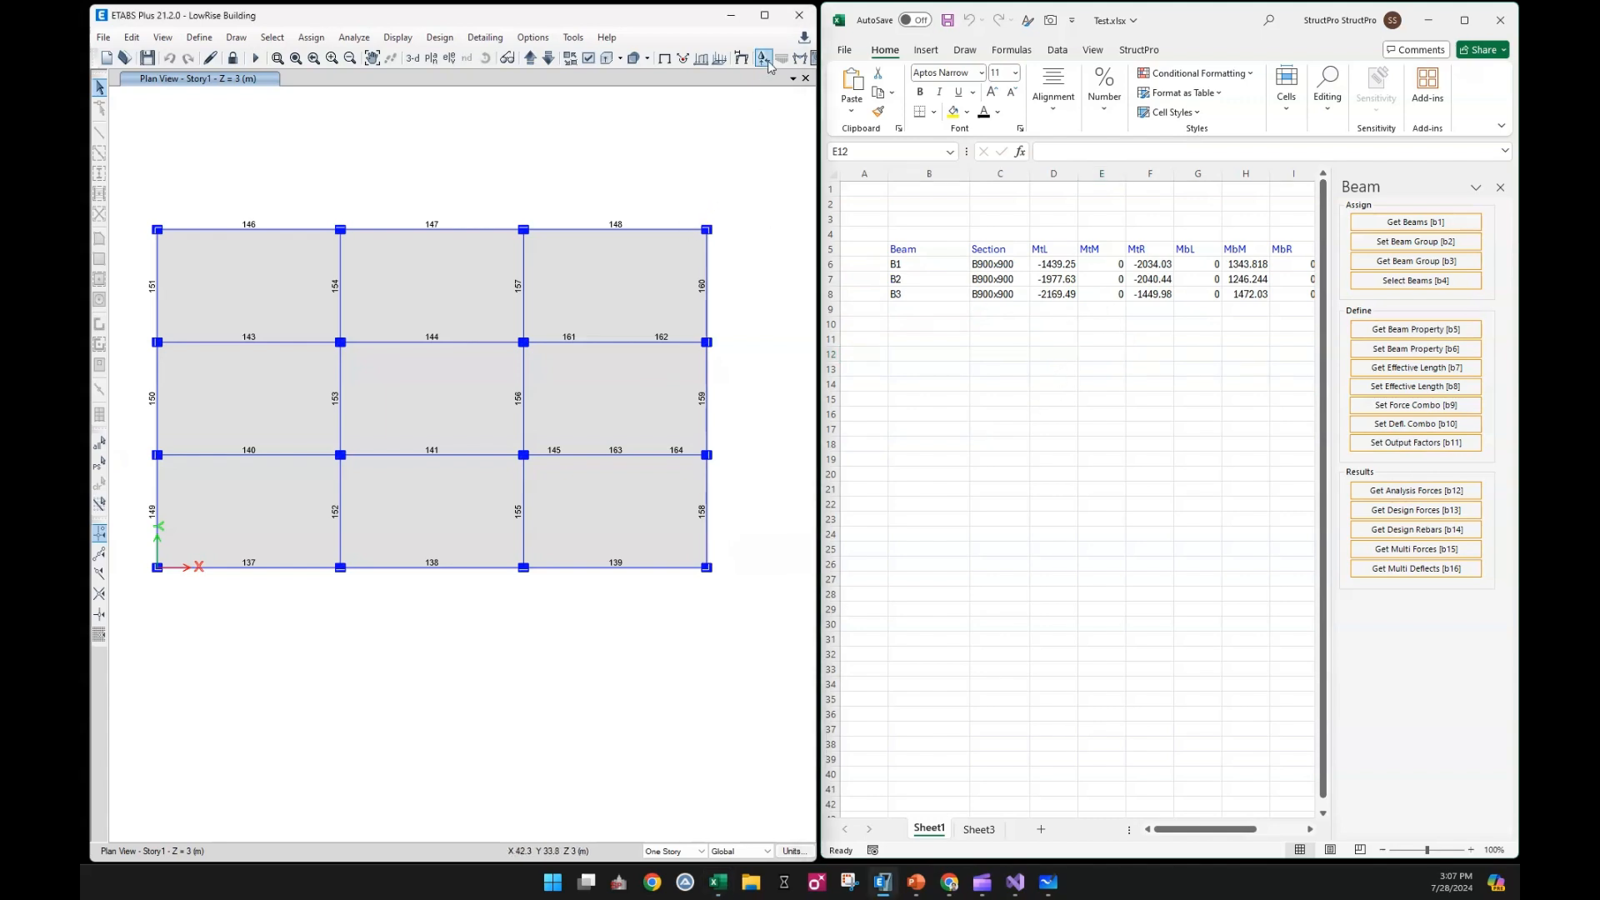
# Display the Moment 3-3 diagram for the ULS combination on the ETABS plan for checking the group forces
pyautogui.click(799, 57)
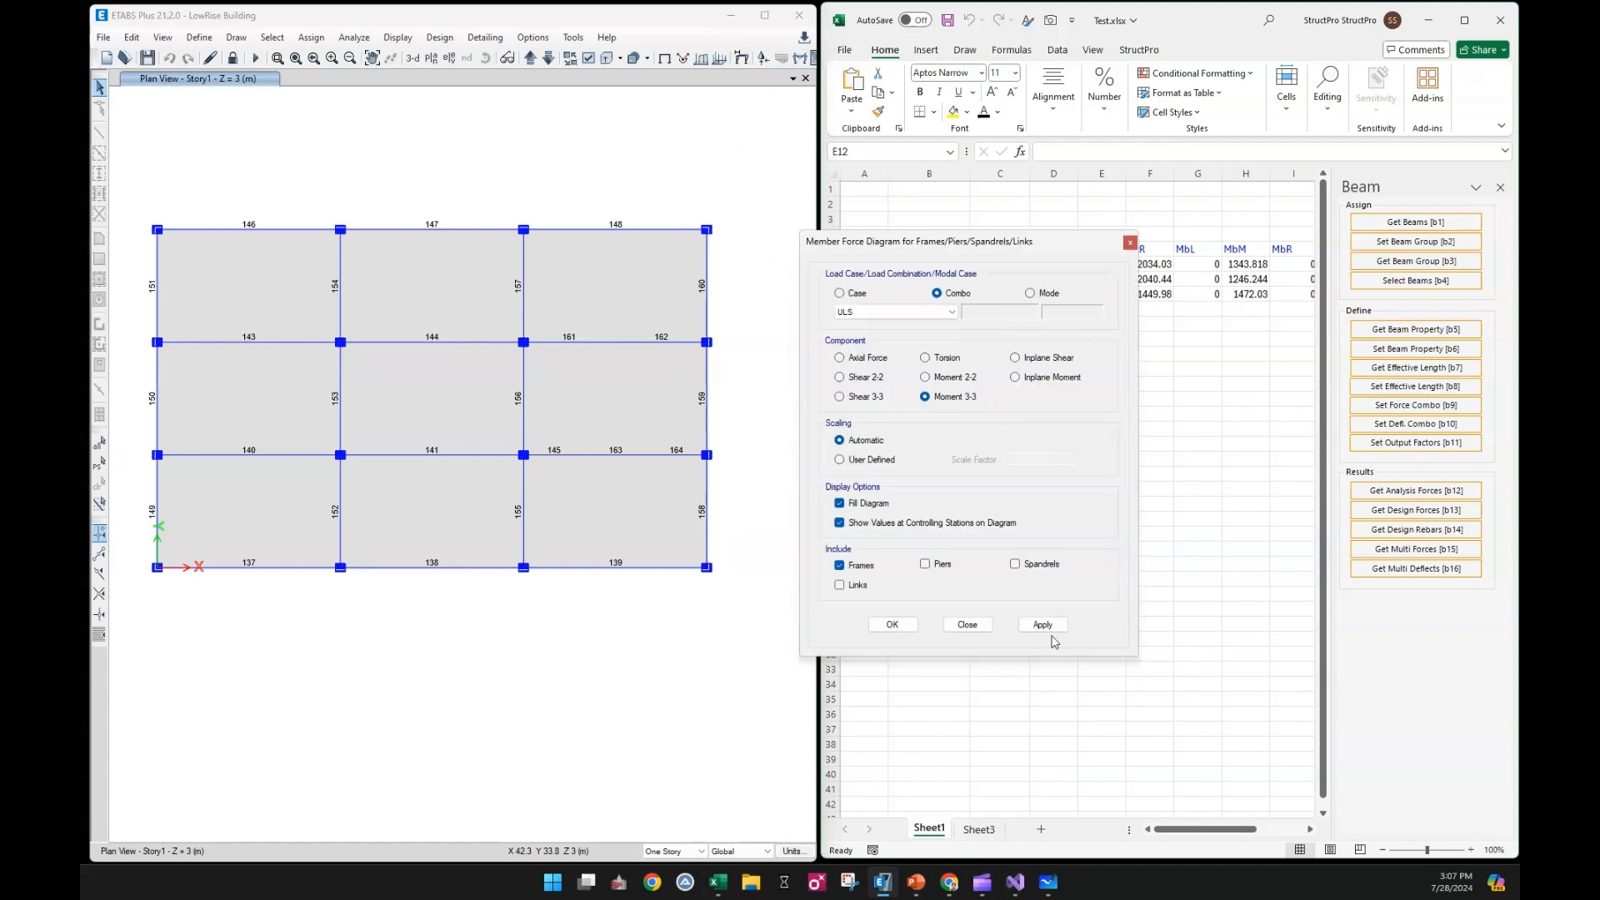
pyautogui.click(1046, 625)
pyautogui.click(967, 625)
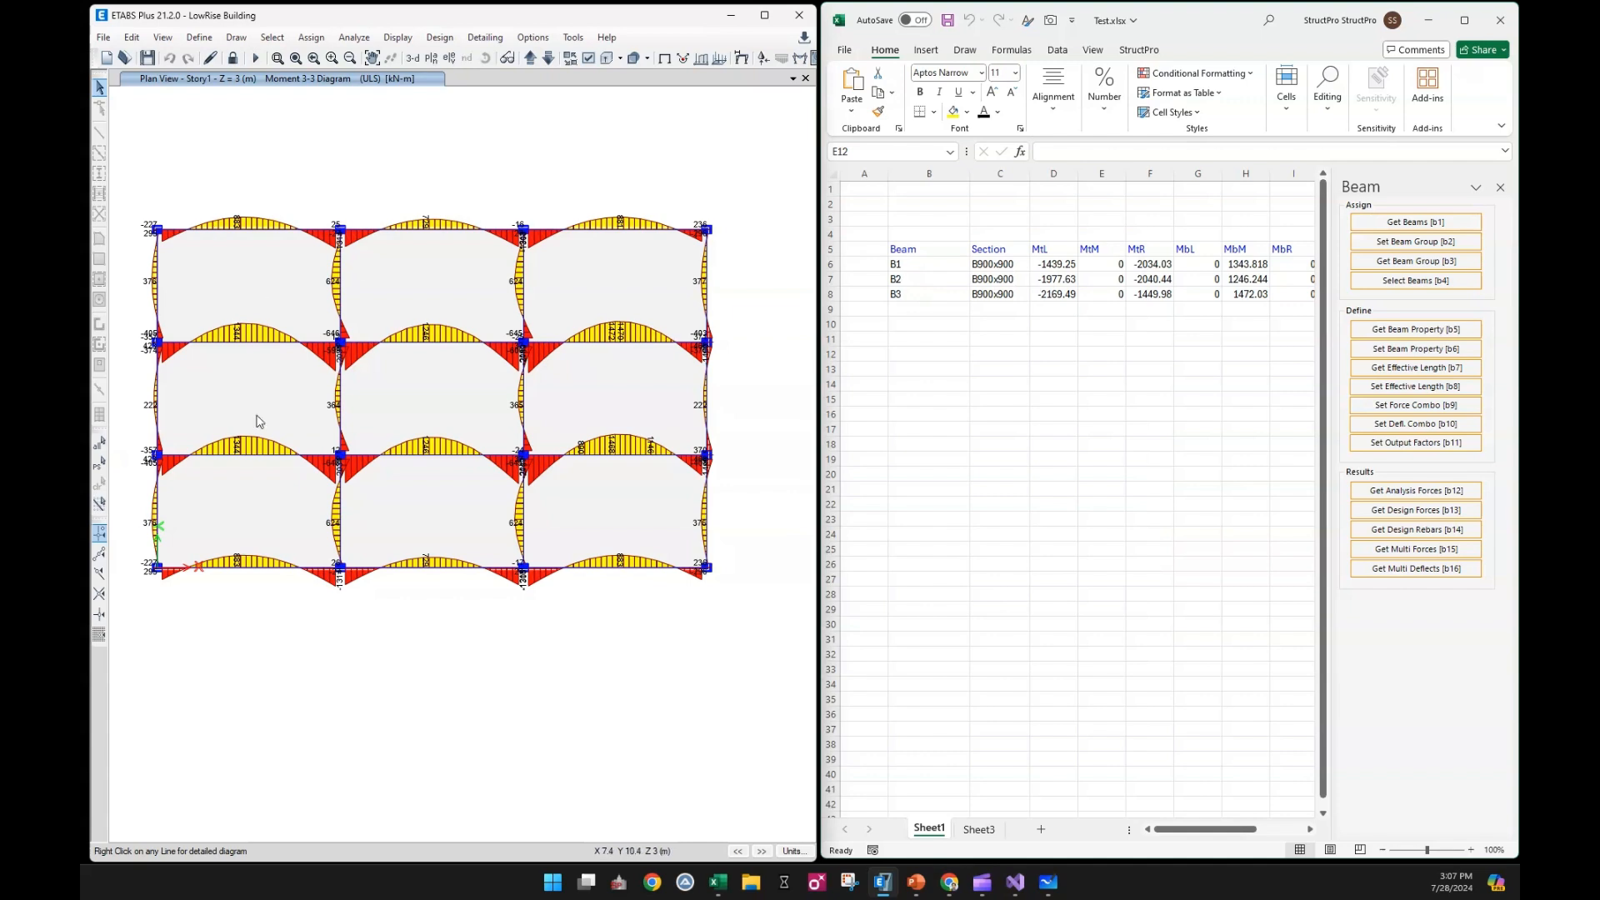
# Select the member beams of group B1 in ETABS from its name in cell B6 of Sheet1
pyautogui.click(970, 354)
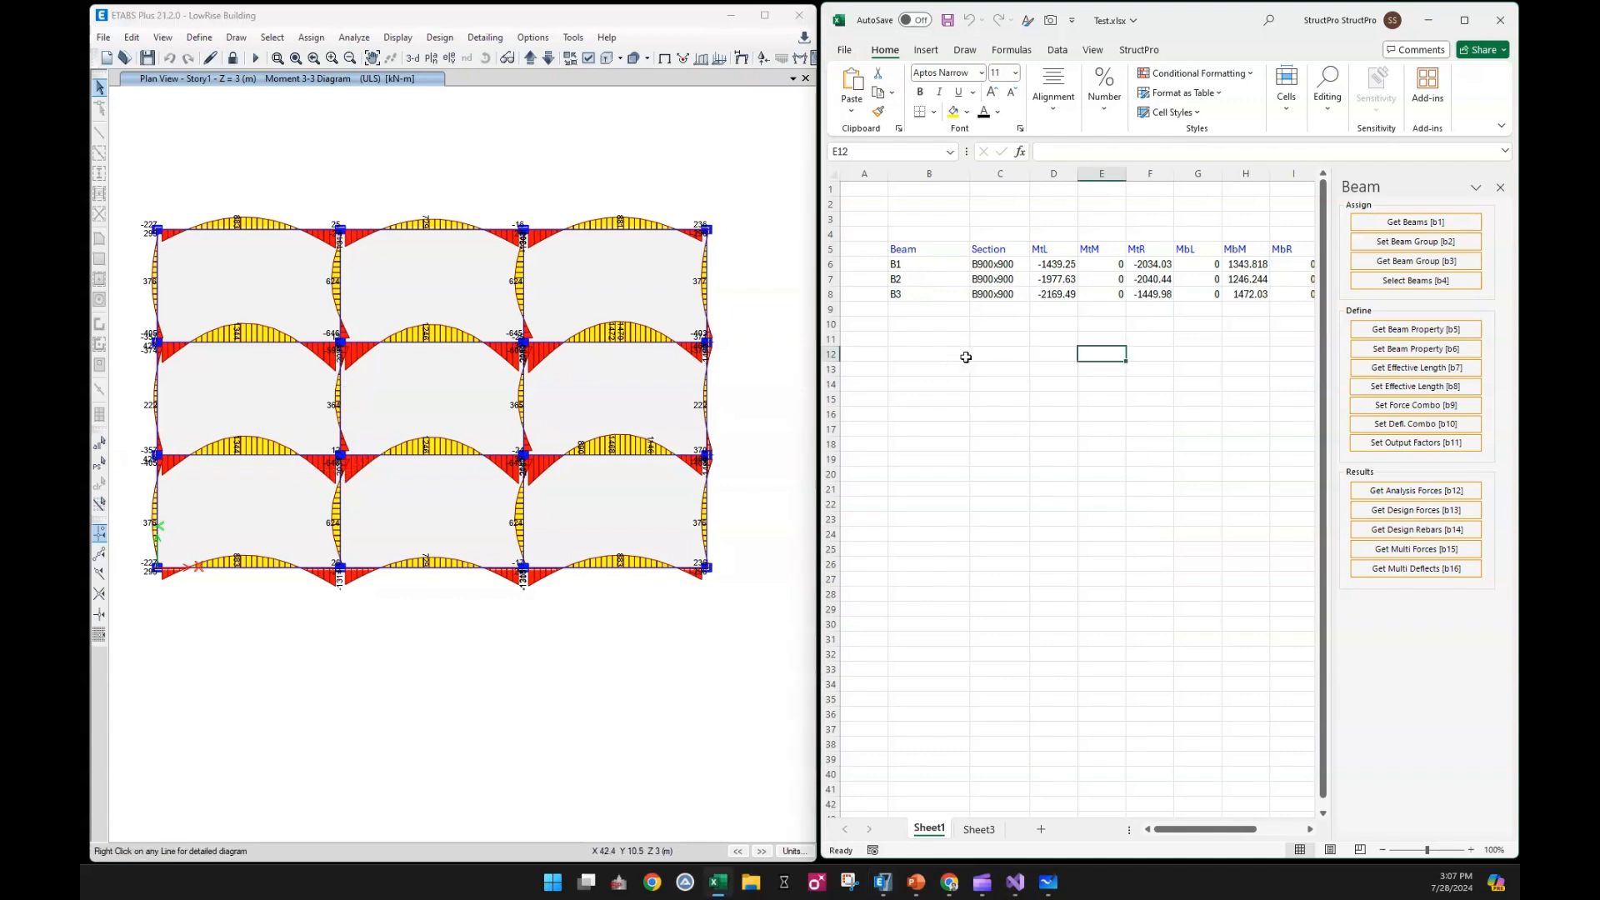
pyautogui.click(941, 263)
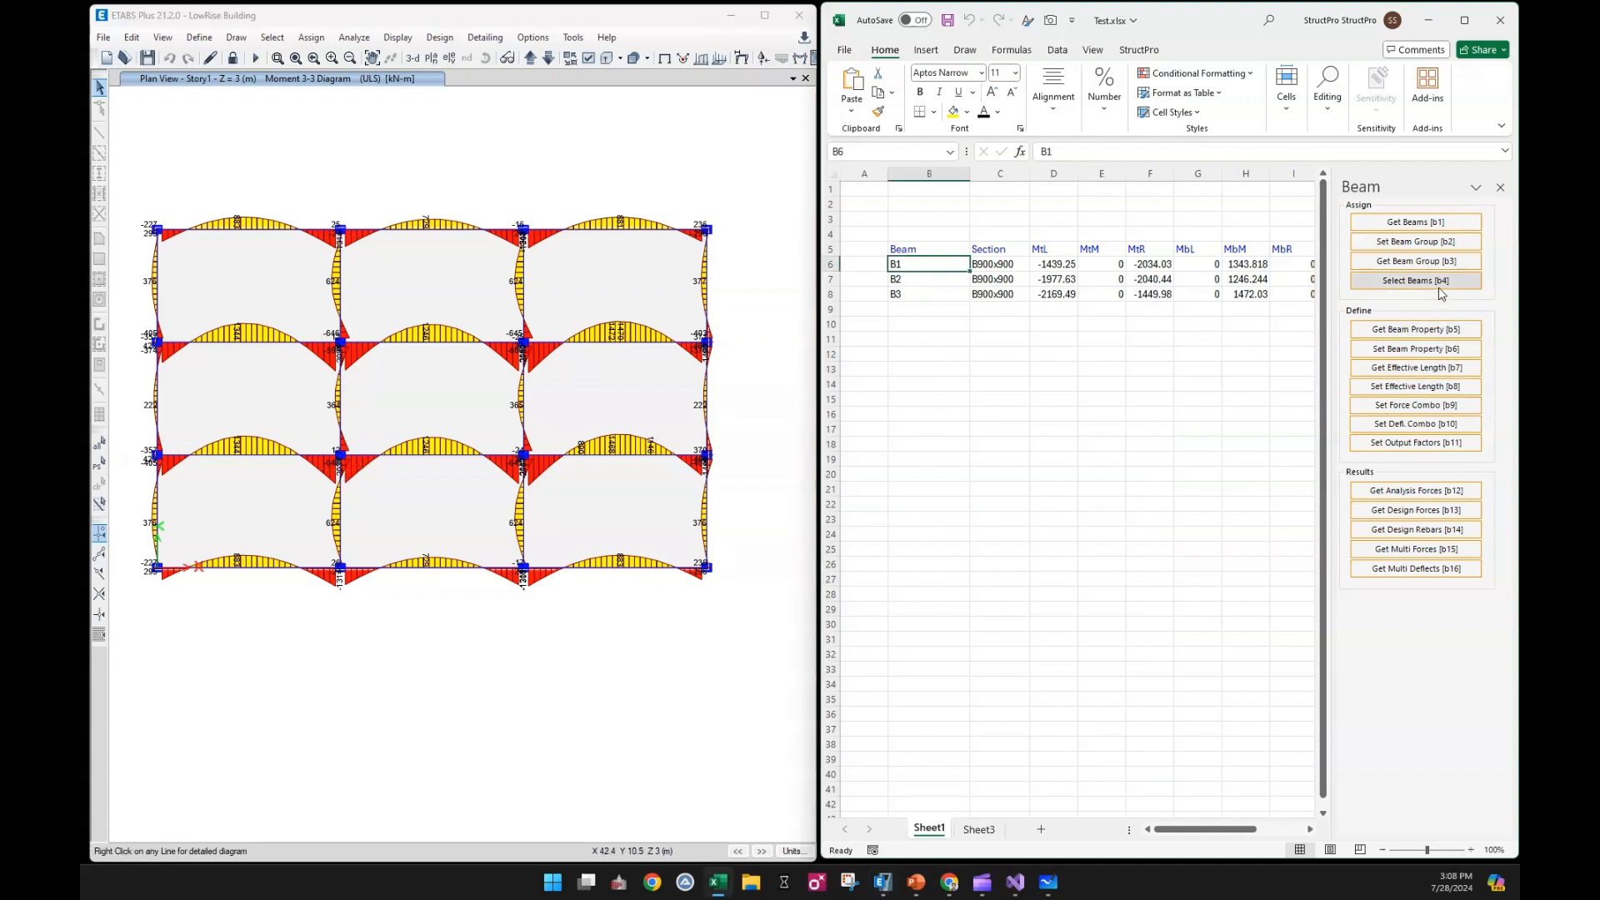
pyautogui.click(1441, 283)
pyautogui.click(1012, 350)
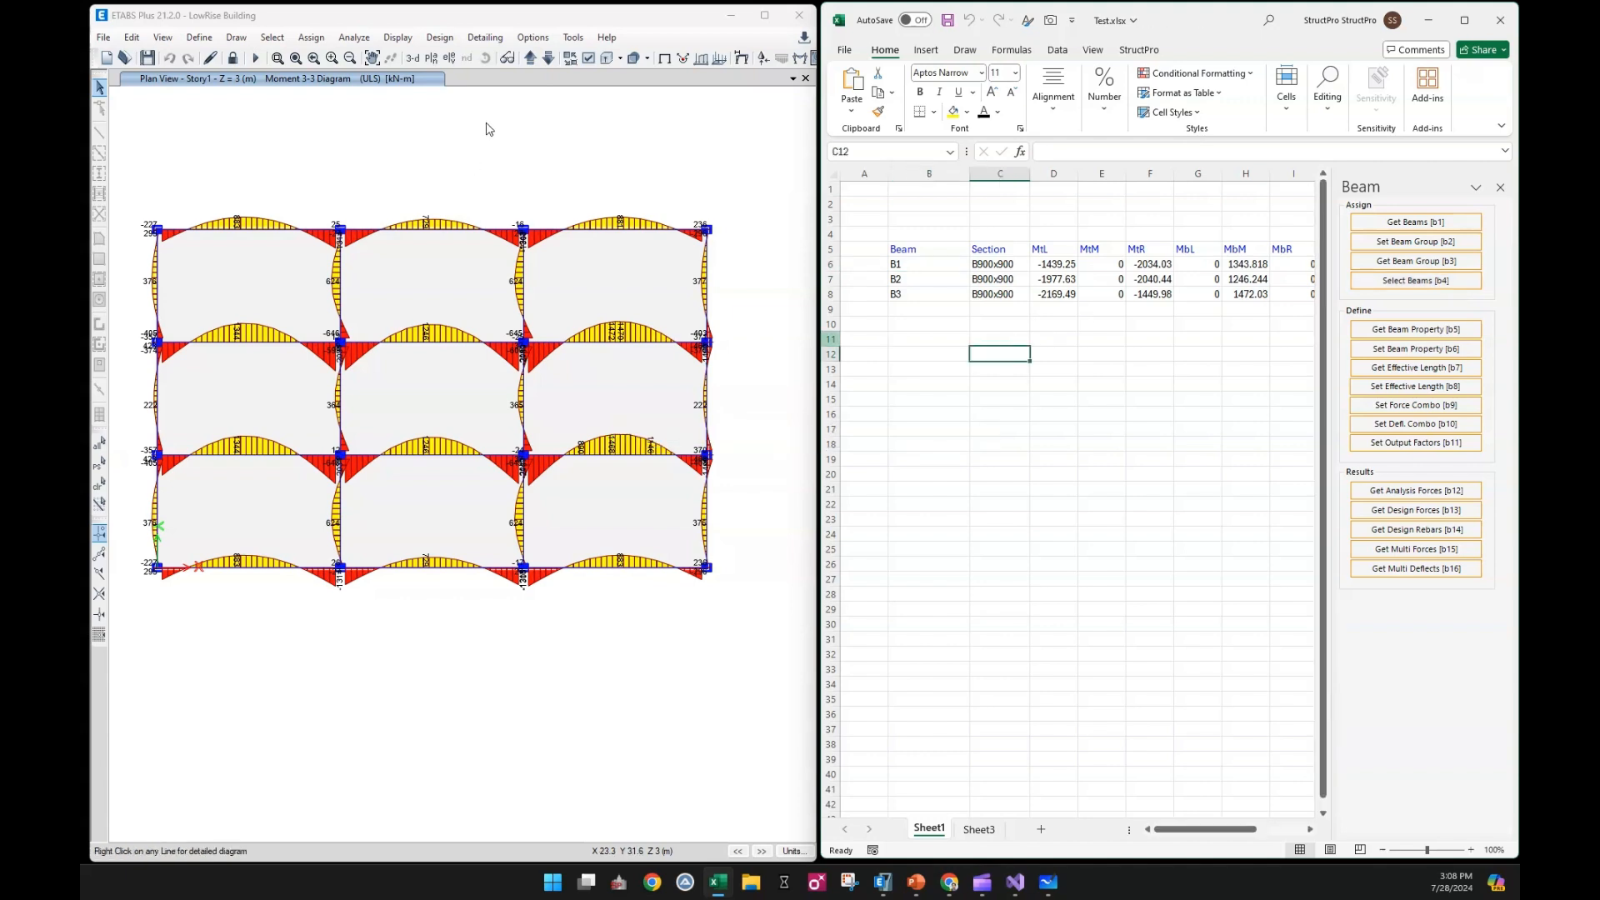
pyautogui.rightClick(492, 160)
pyautogui.click(549, 244)
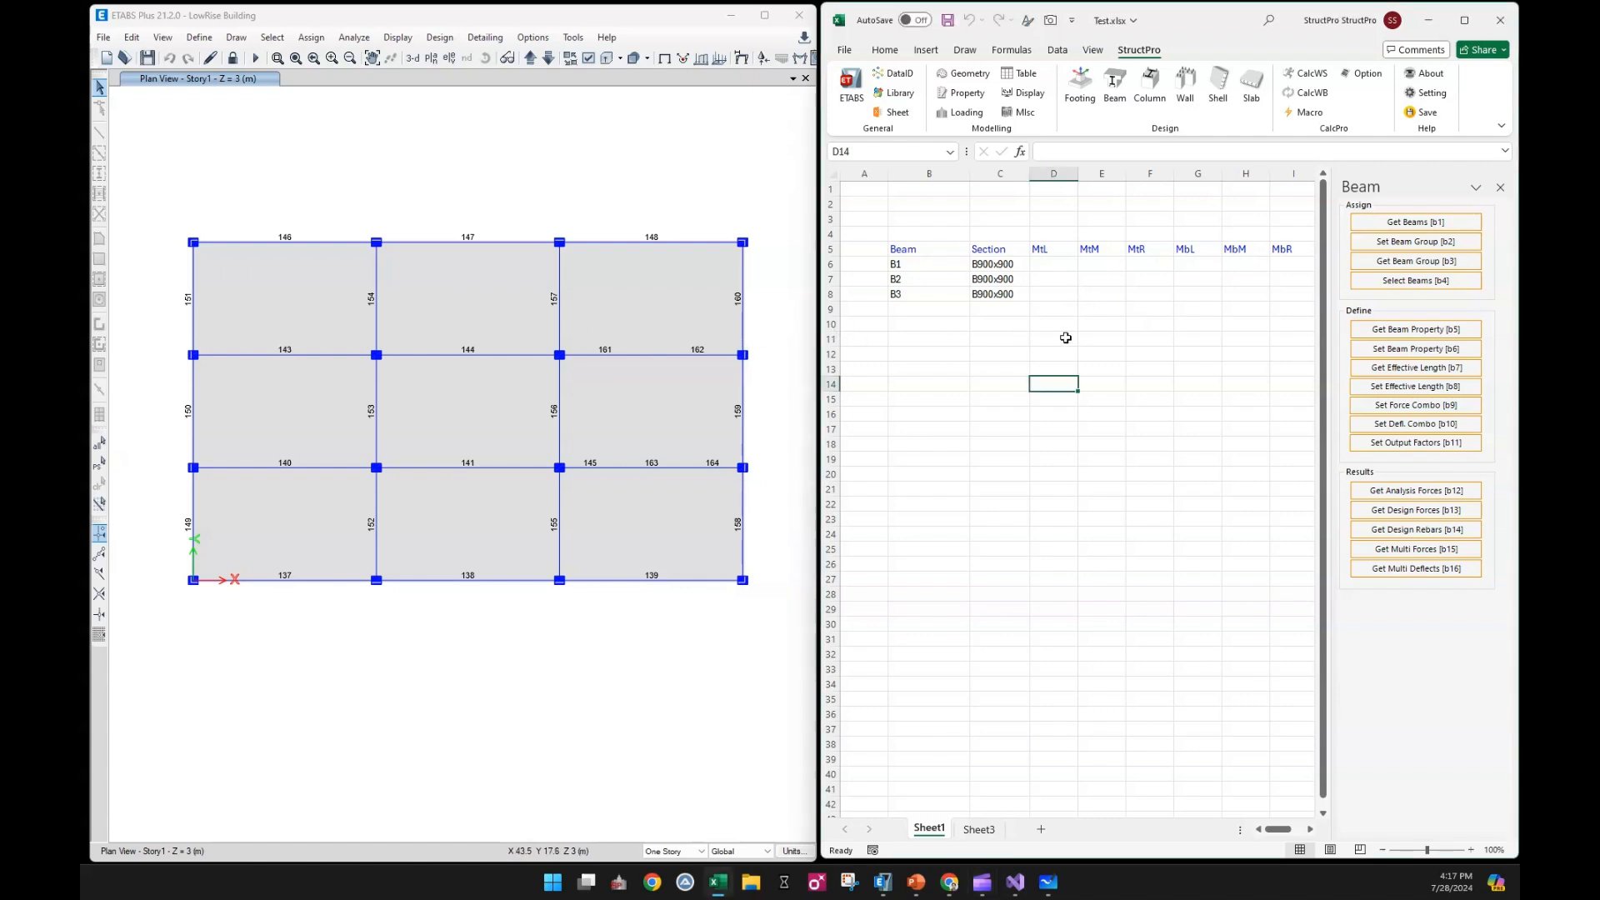
# Turn on Import Beam Table Data in the Data Index settings and close the Data Index pane
pyautogui.click(1021, 324)
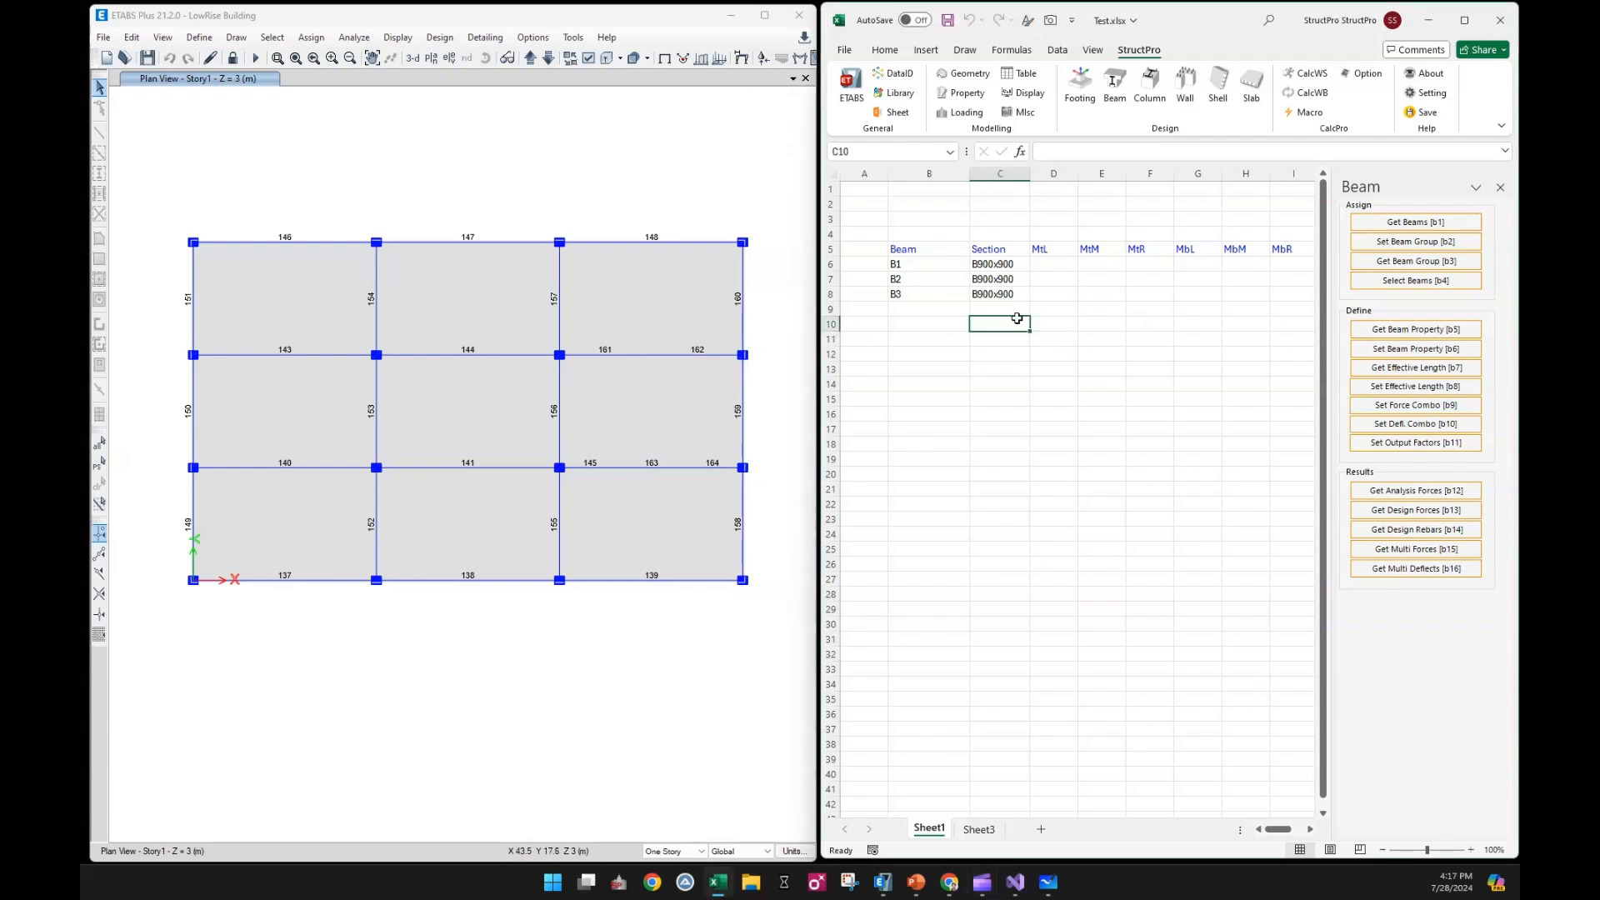
pyautogui.click(897, 76)
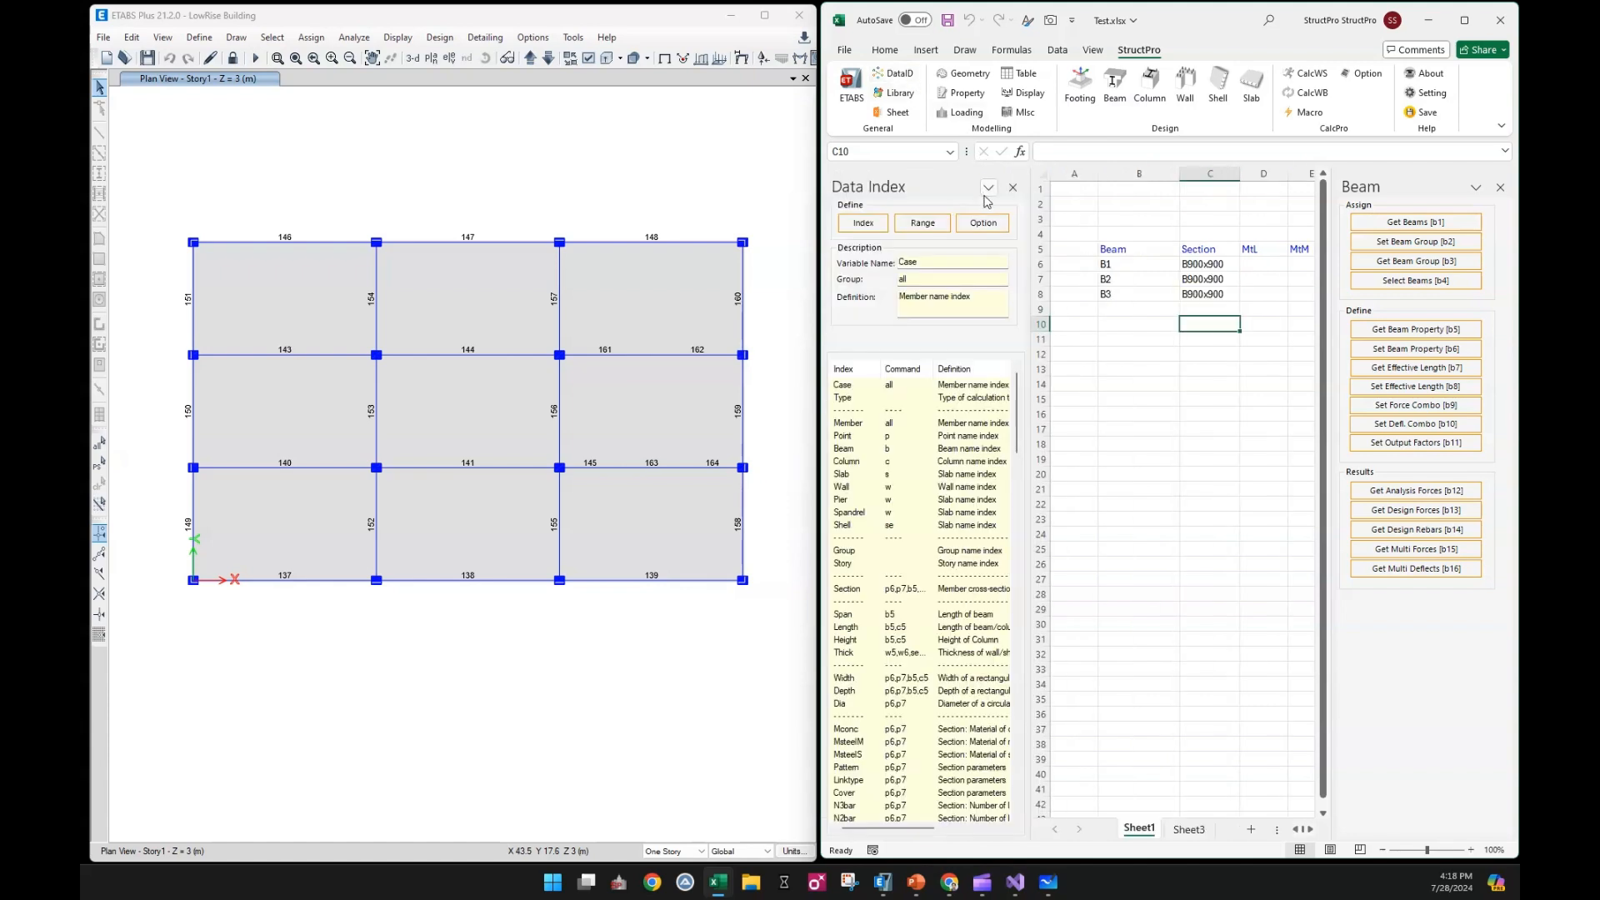
pyautogui.click(985, 224)
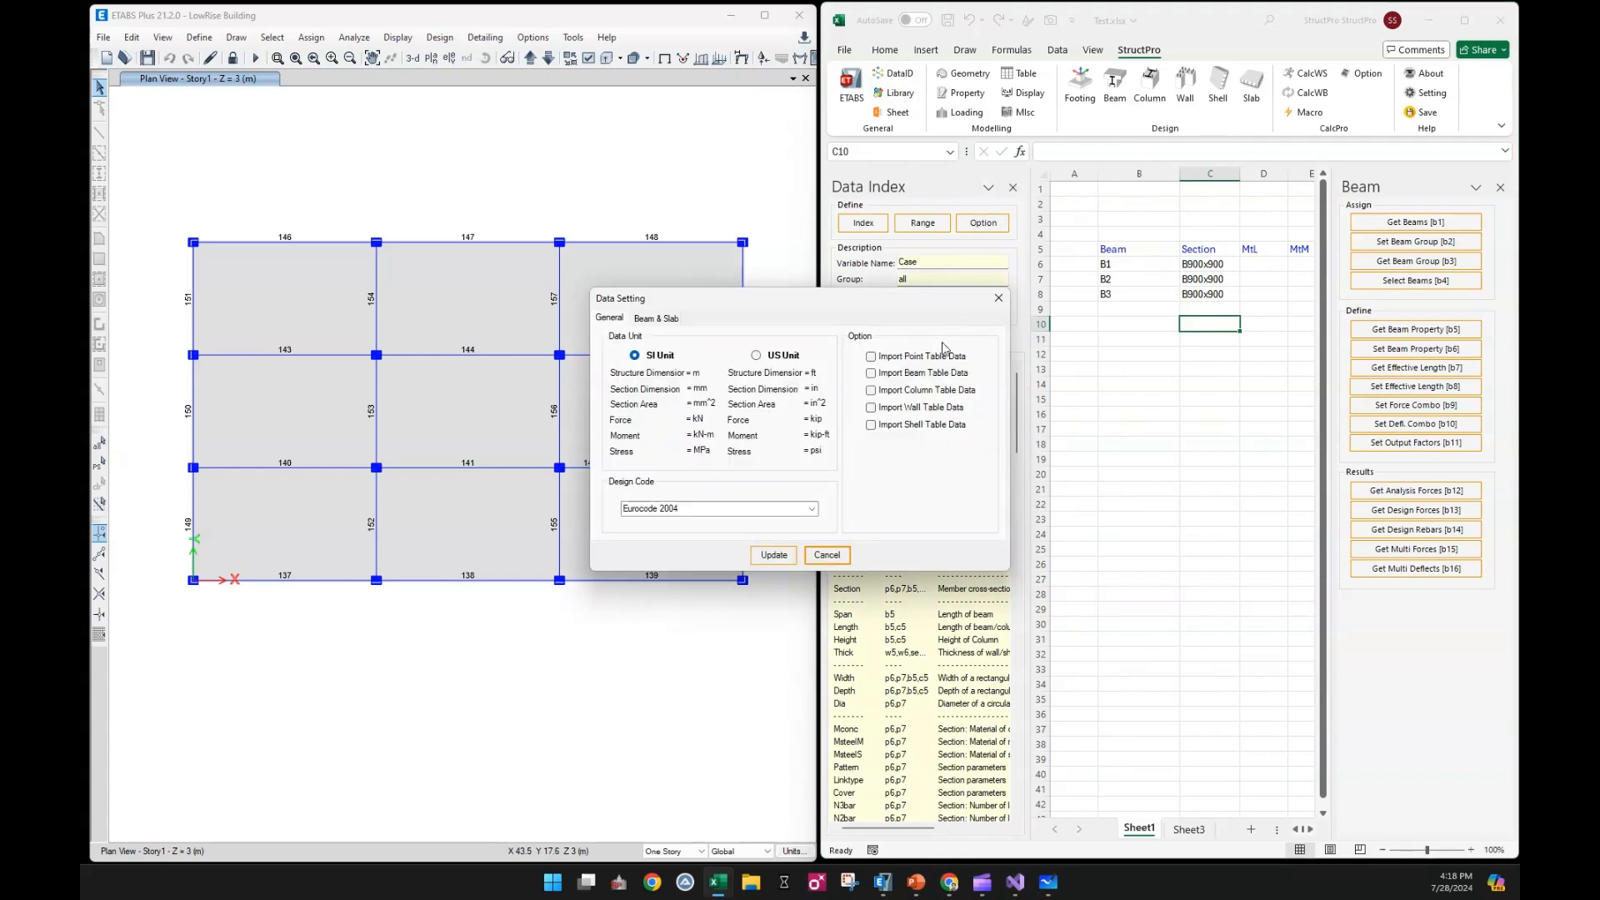
pyautogui.click(940, 375)
pyautogui.click(773, 555)
pyautogui.click(1126, 395)
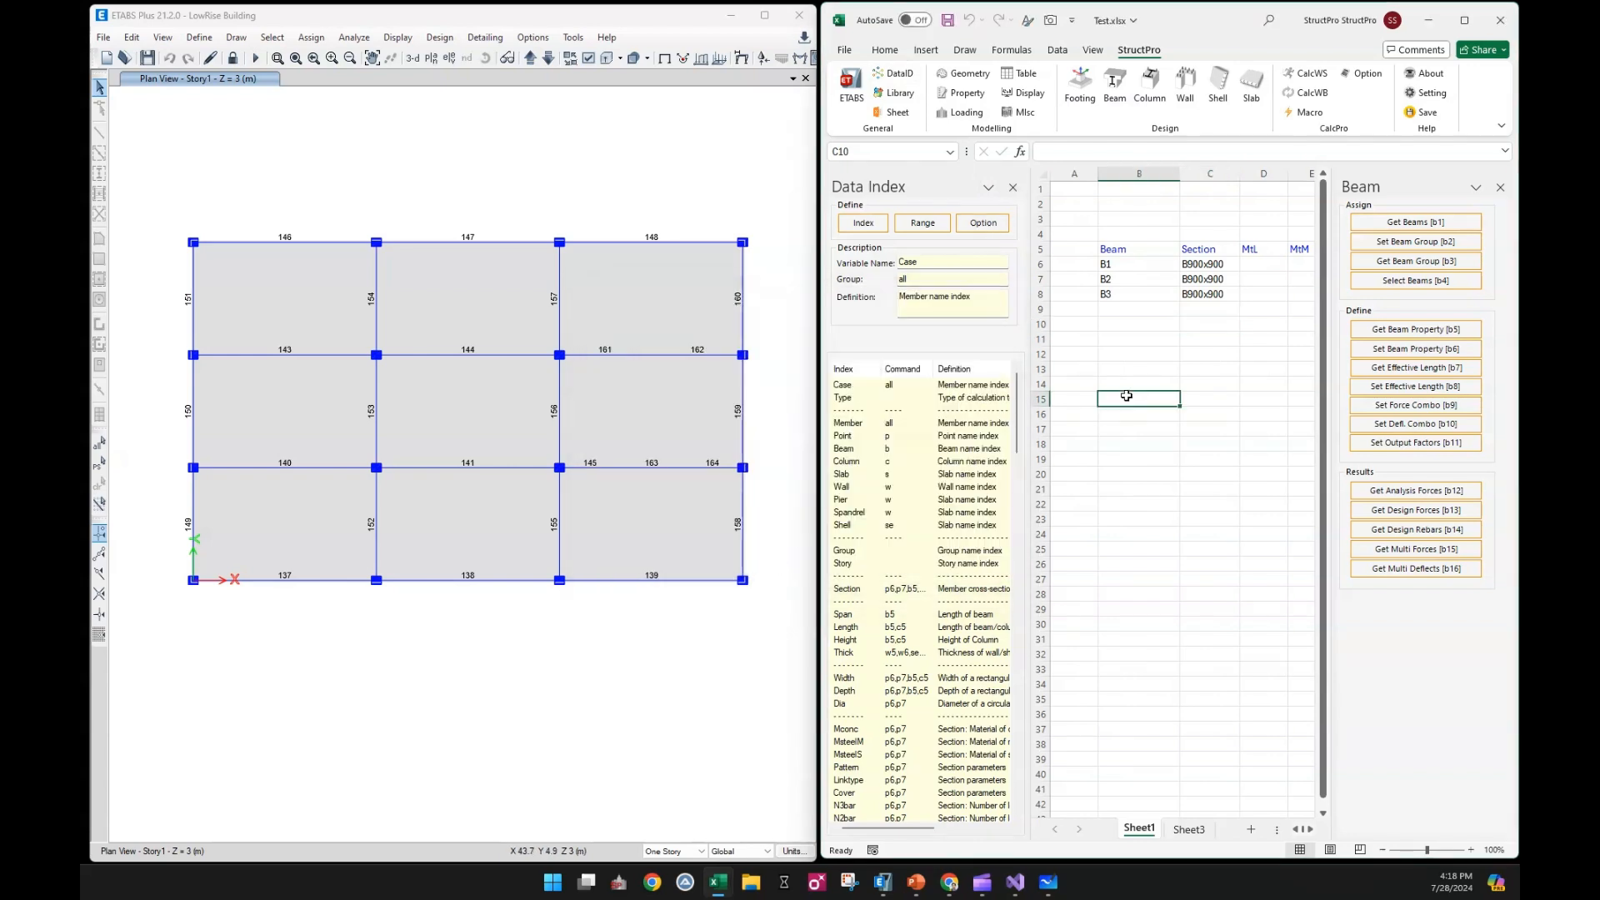
pyautogui.click(1012, 187)
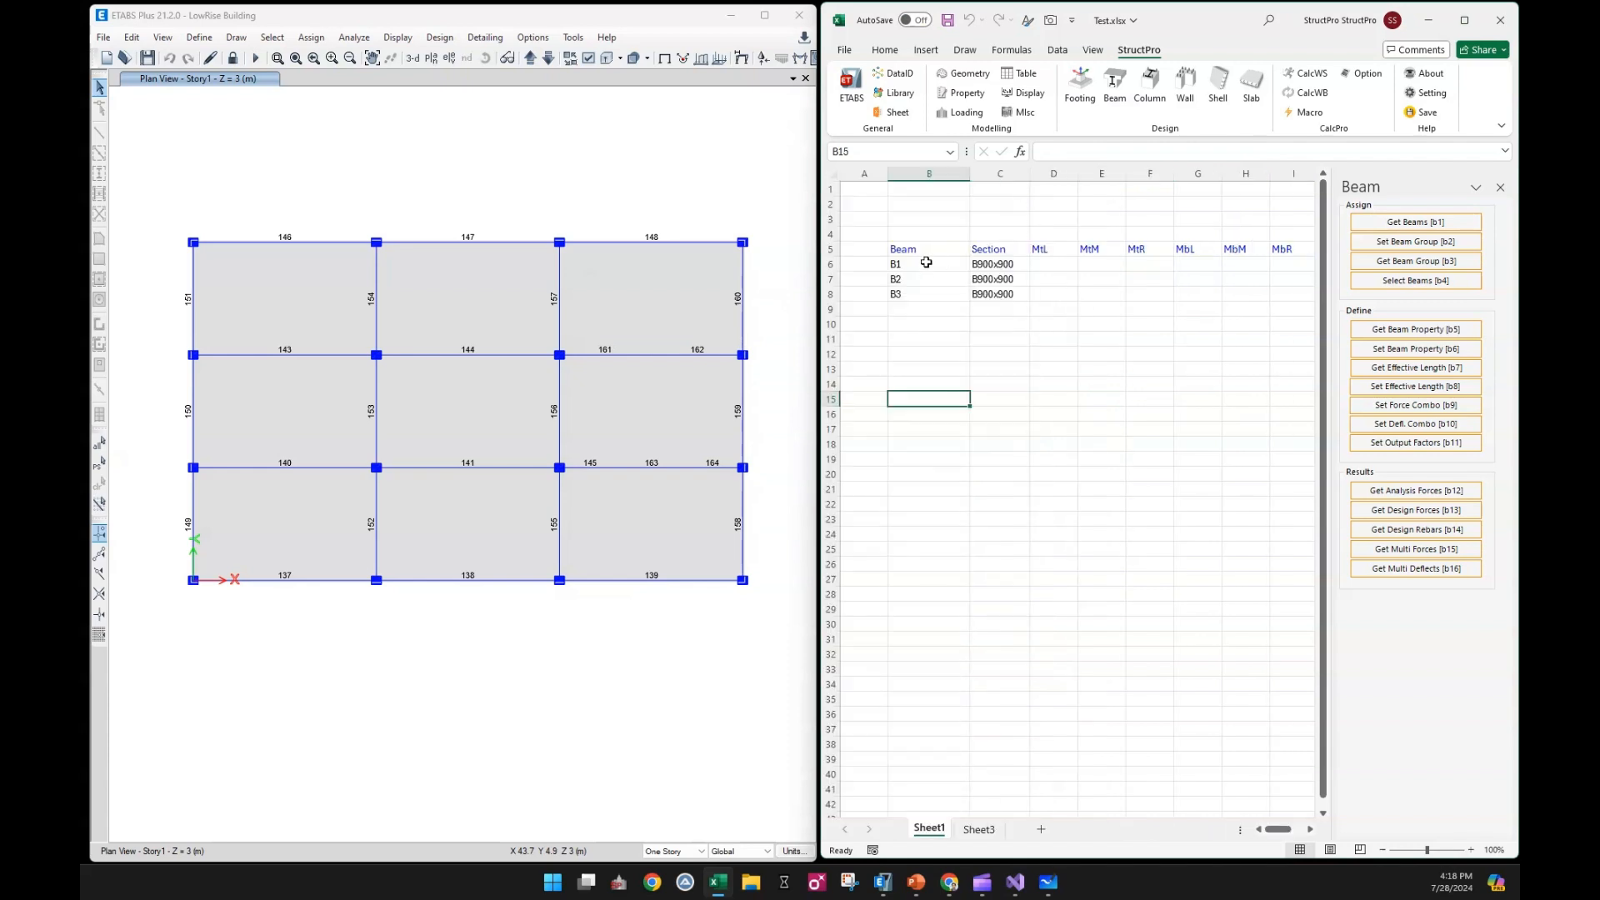
# Retrieve the analysis forces for groups B1 to B3 in rows 6 to 8 of Sheet1 with table import on
pyautogui.moveTo(925, 263); pyautogui.dragTo(926, 291)
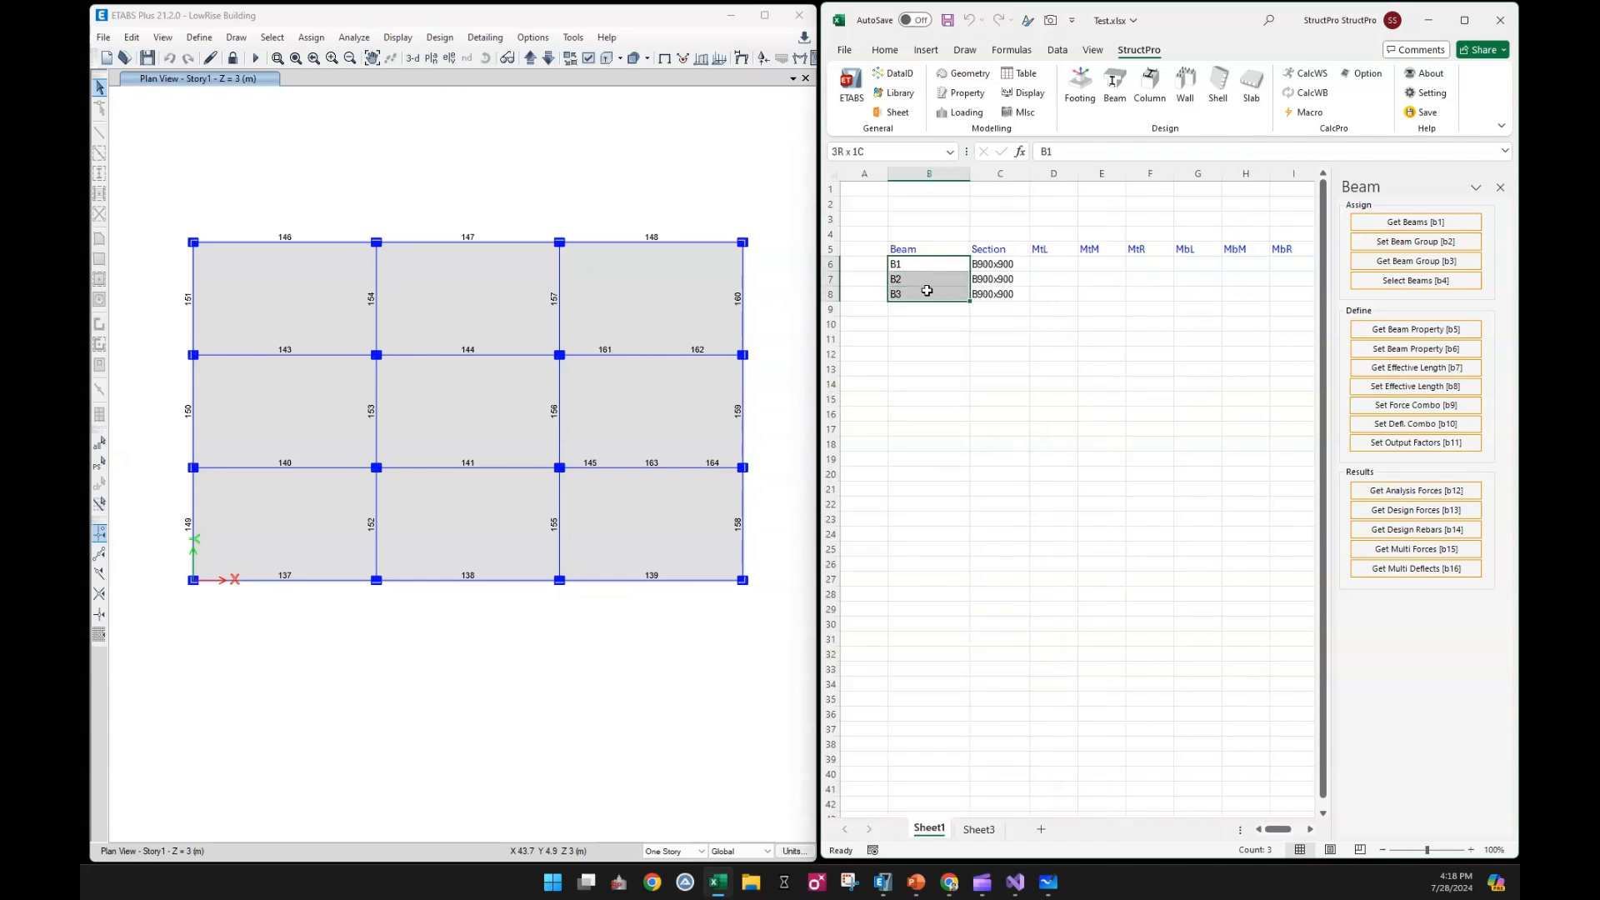
pyautogui.click(1406, 493)
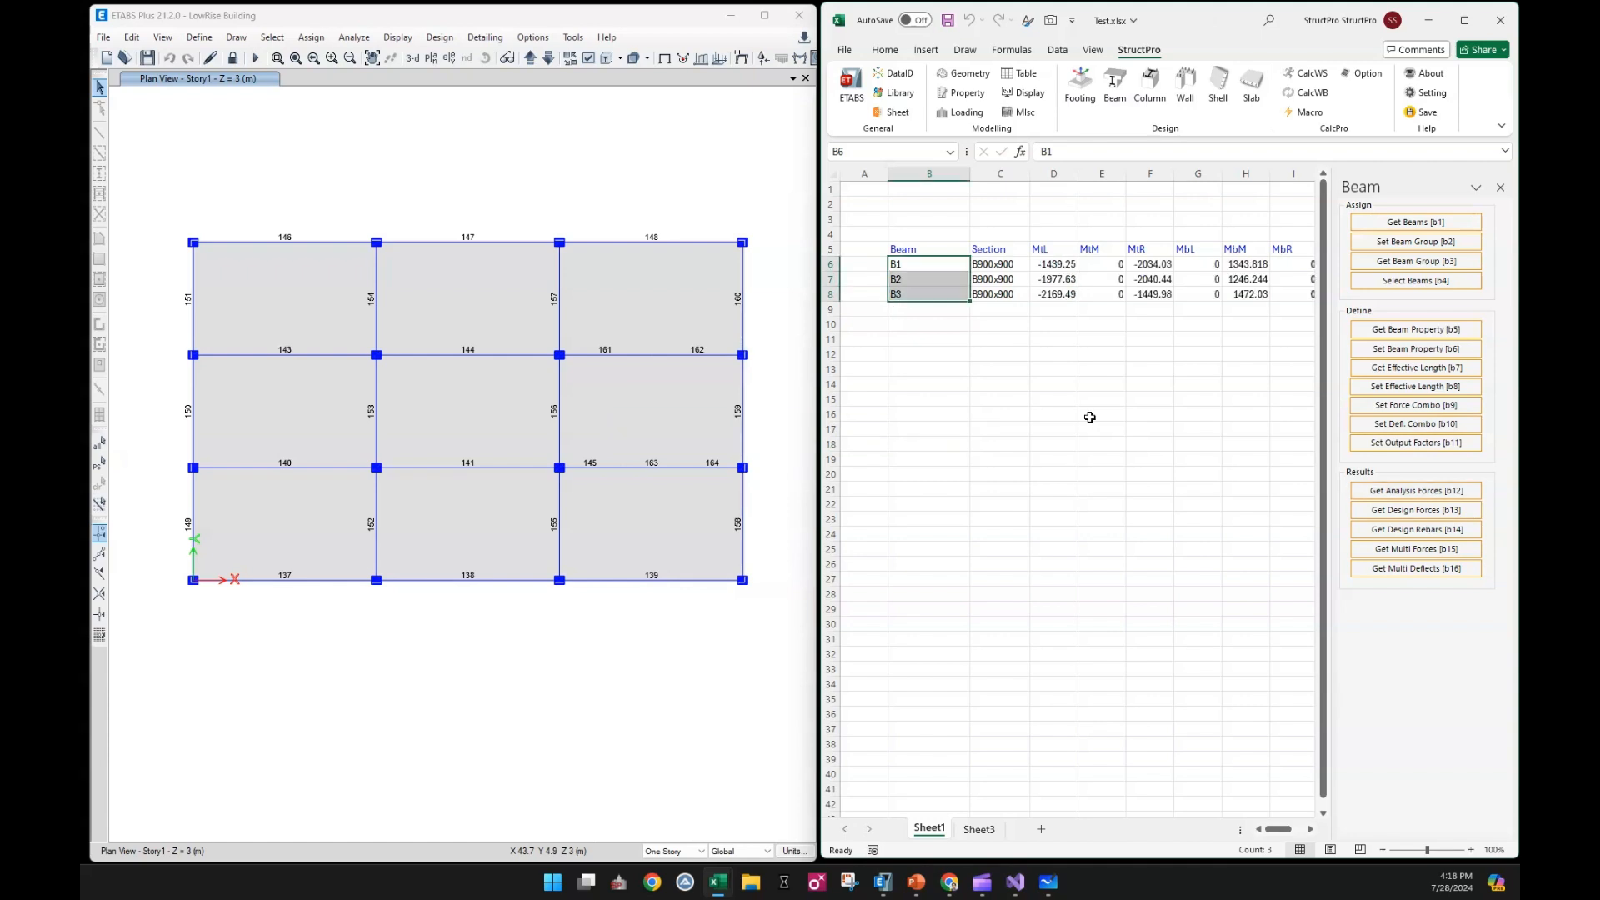
pyautogui.click(1083, 385)
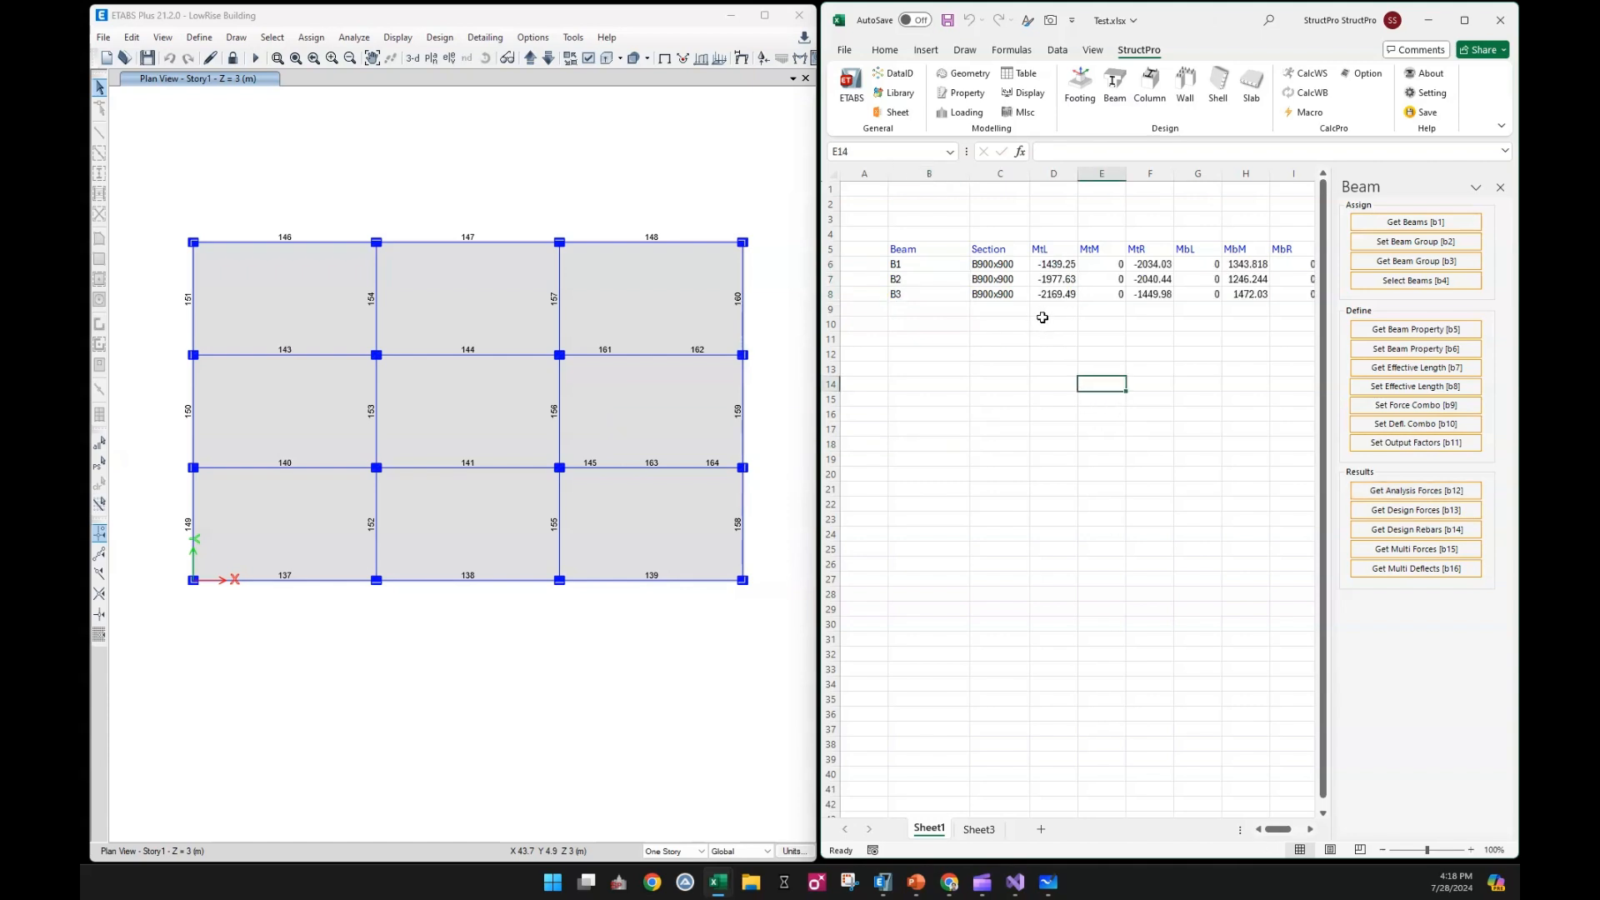
# Show the hidden B1 force table sheet from its name in cell B6, using the Sheets pane
pyautogui.click(897, 114)
pyautogui.click(1113, 337)
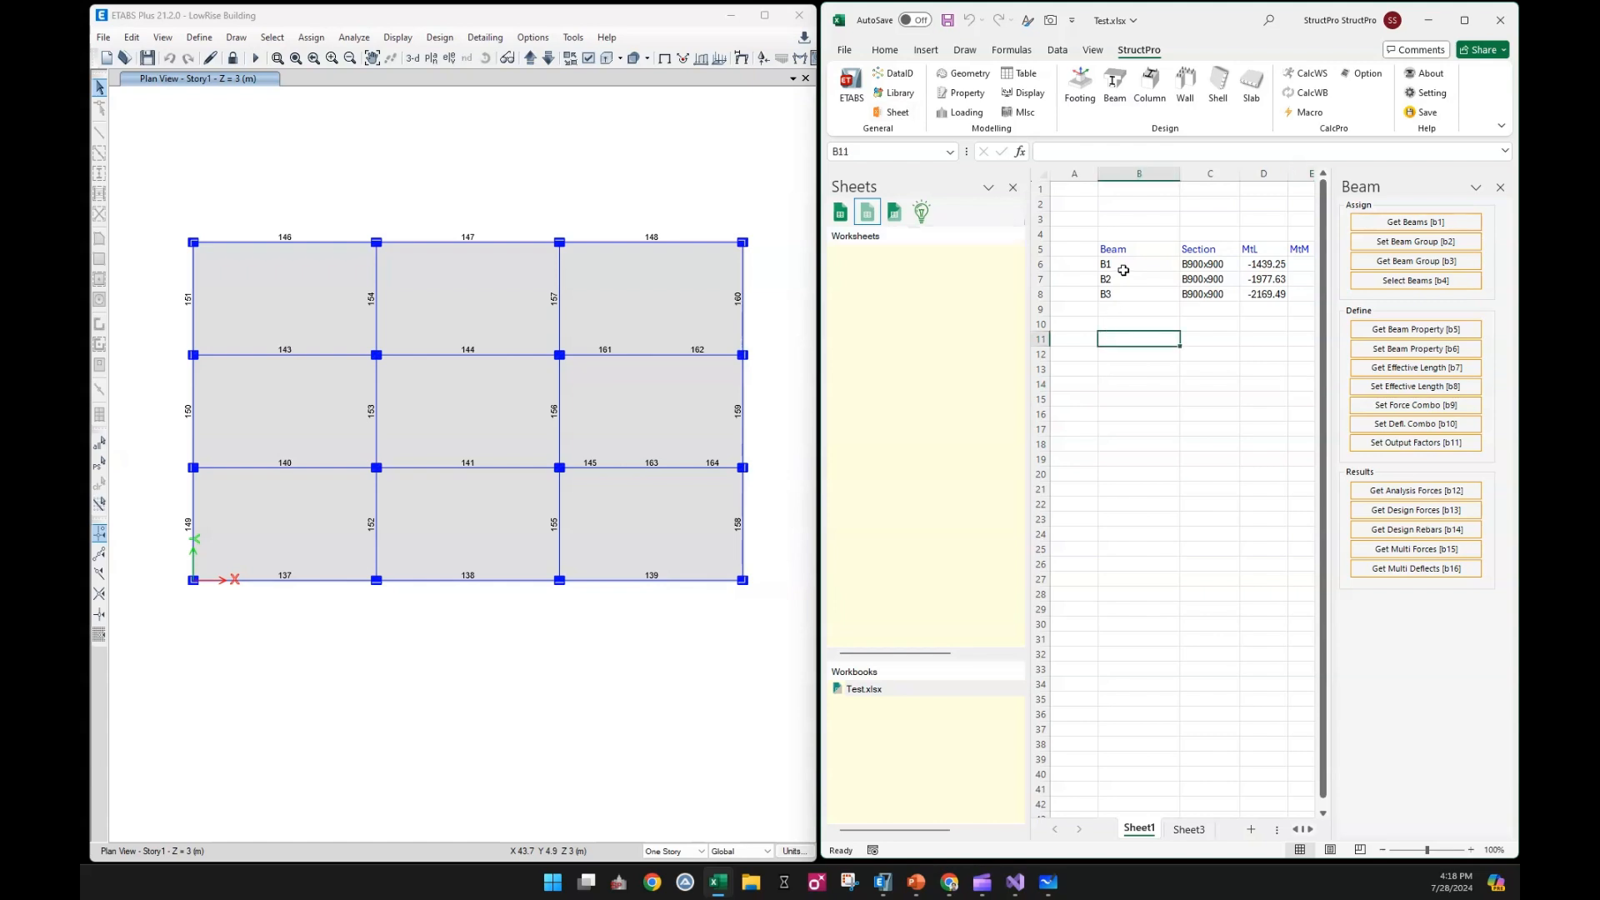
pyautogui.click(1132, 264)
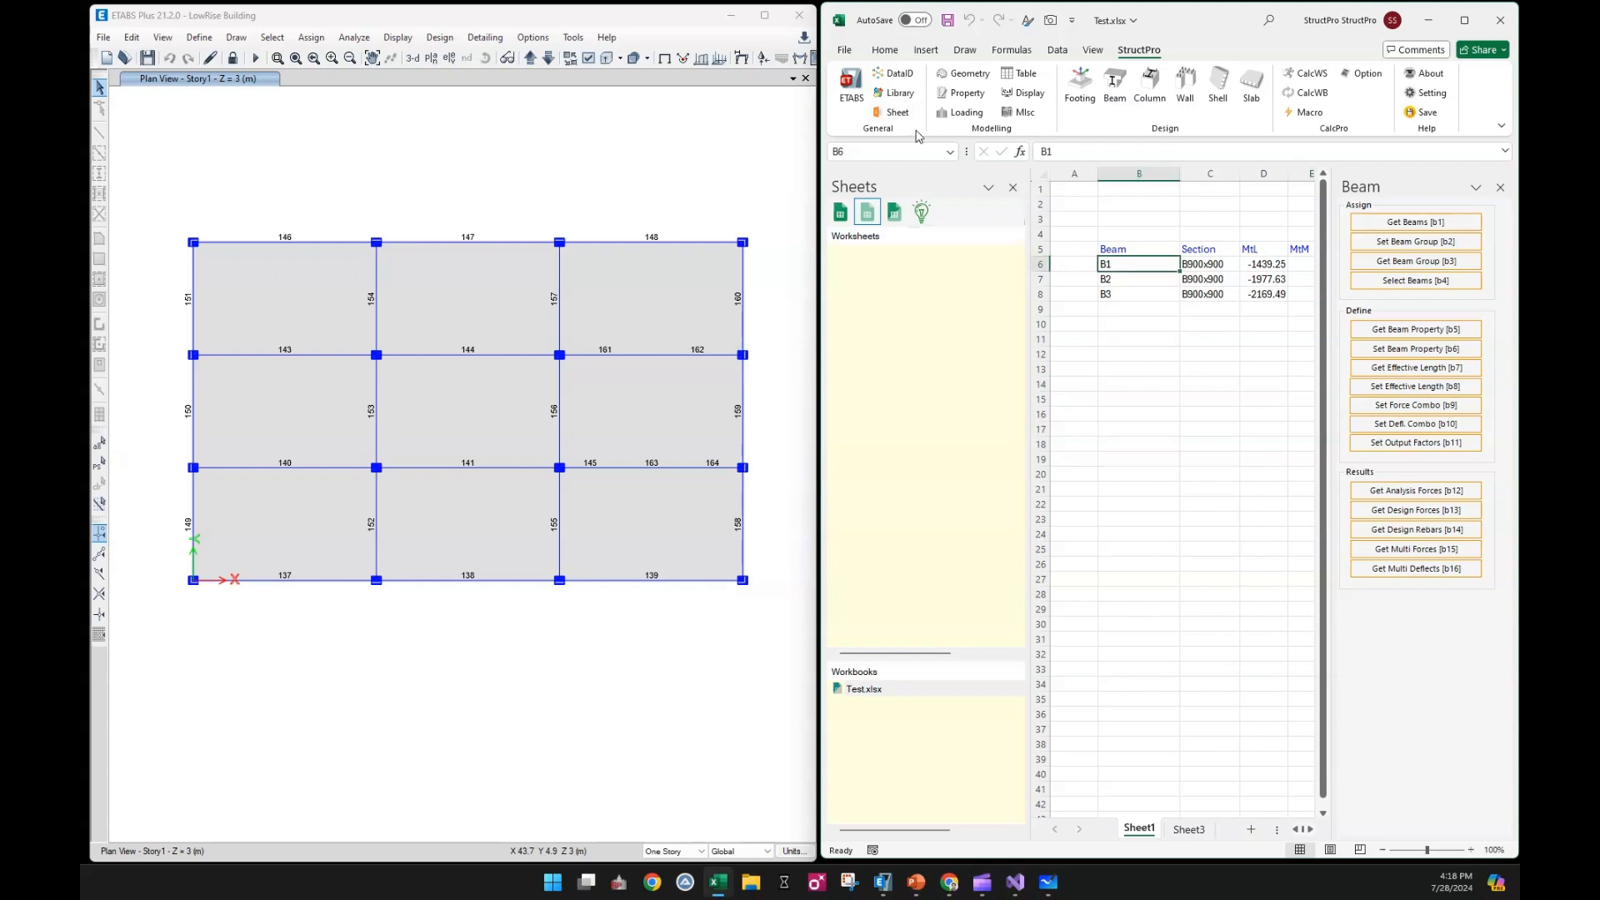
pyautogui.click(923, 214)
pyautogui.click(1264, 279)
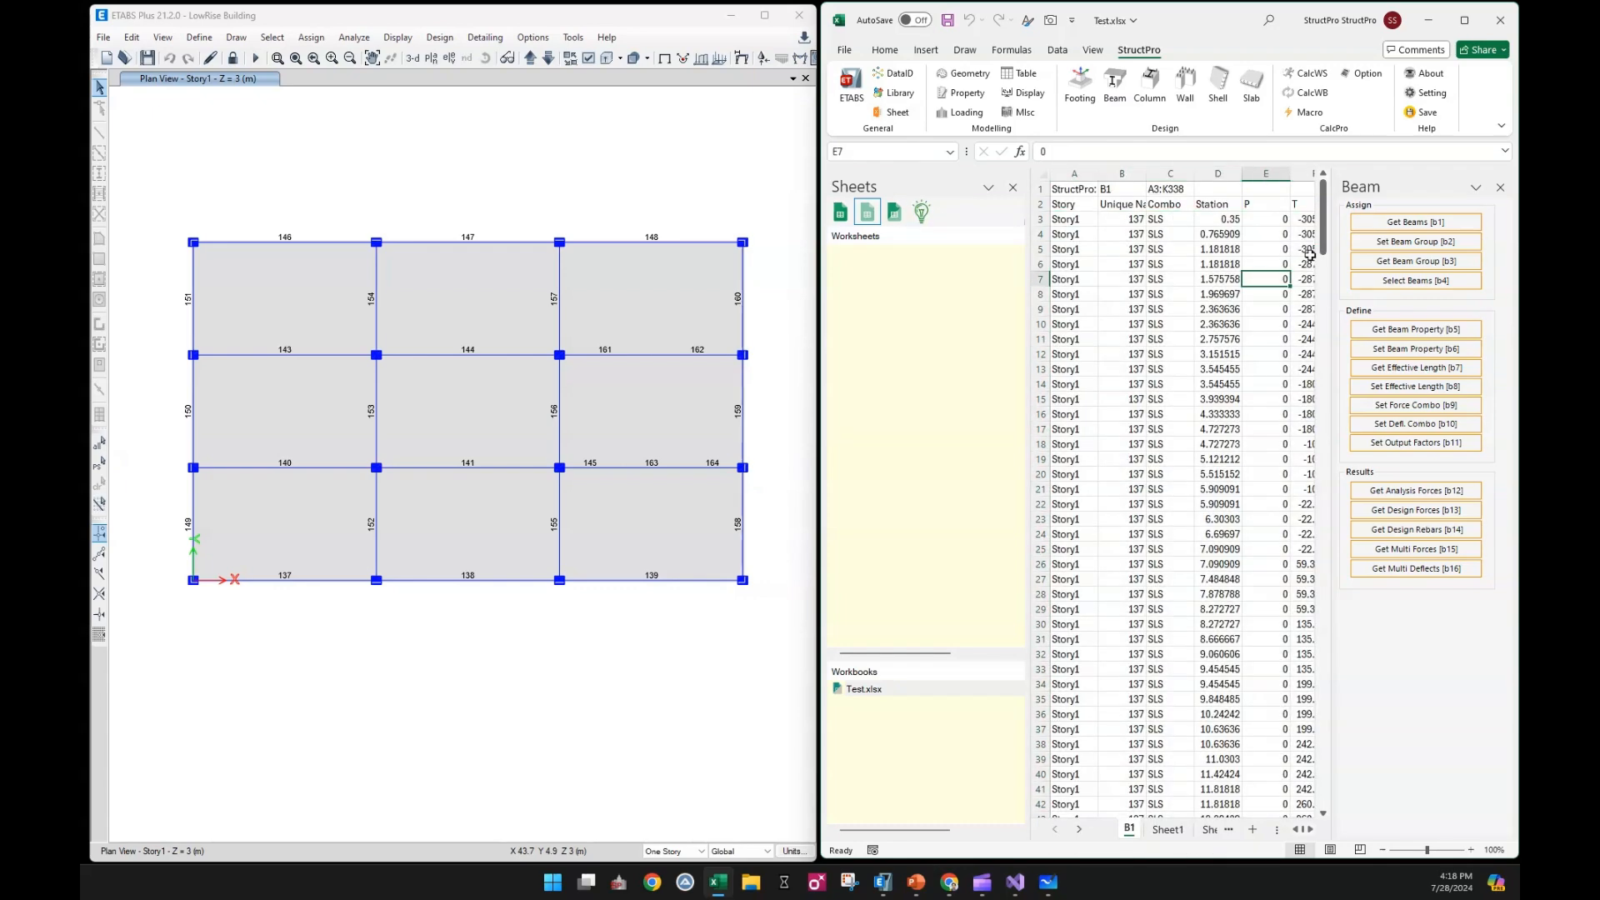
# Look through the full B1 force table and list the workbook's hidden and visible worksheets
pyautogui.click(1499, 187)
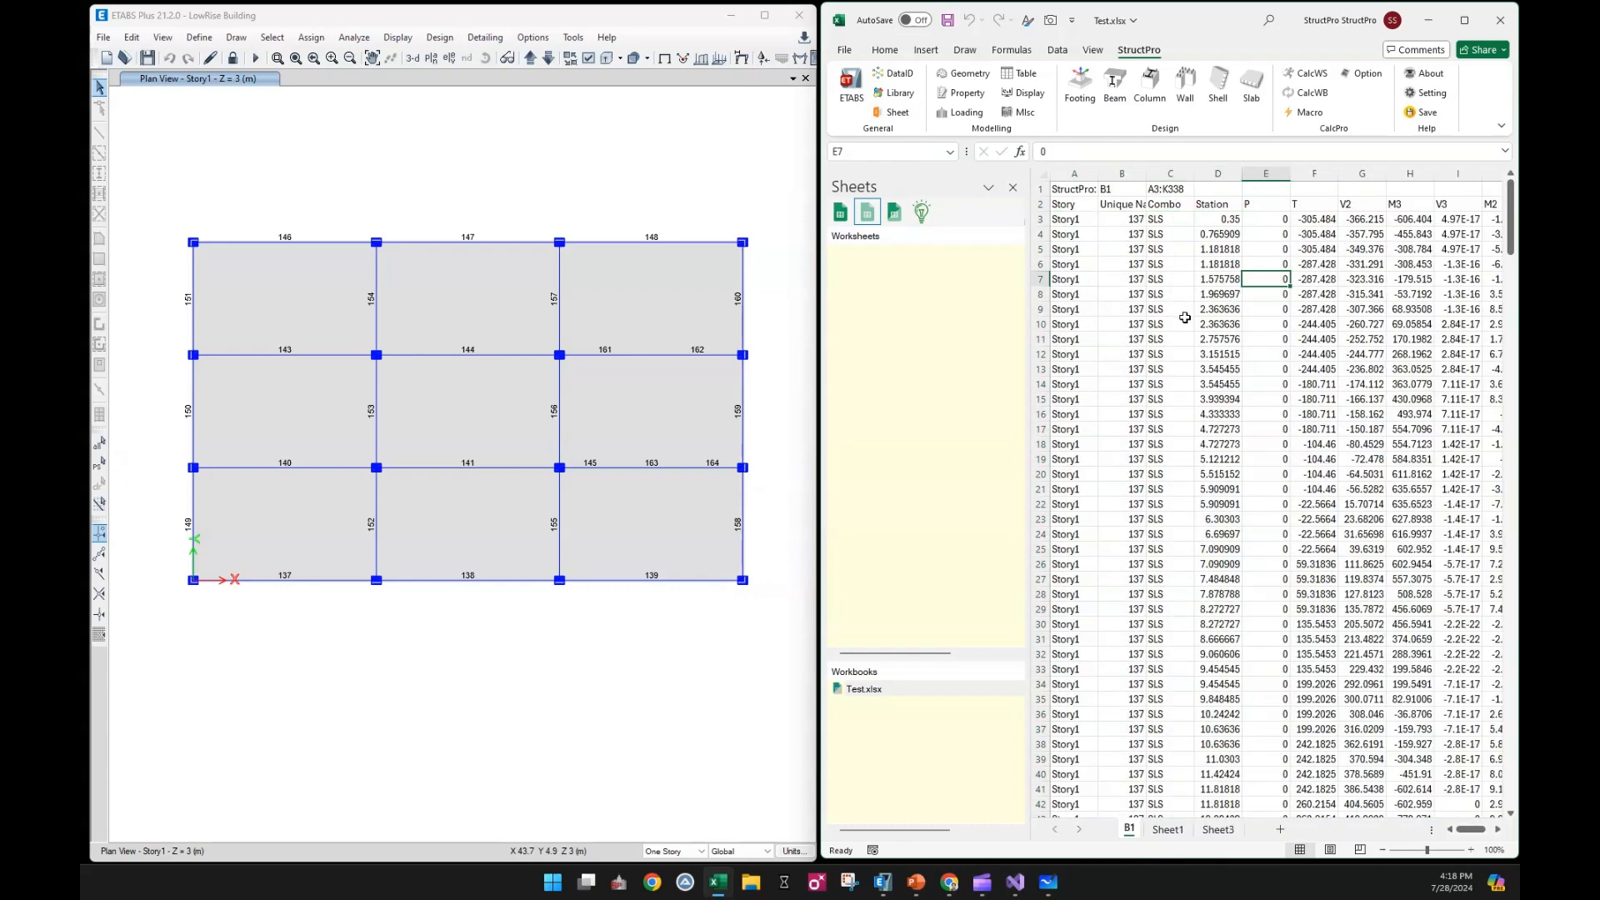
pyautogui.scroll(-20, 1245, 520)
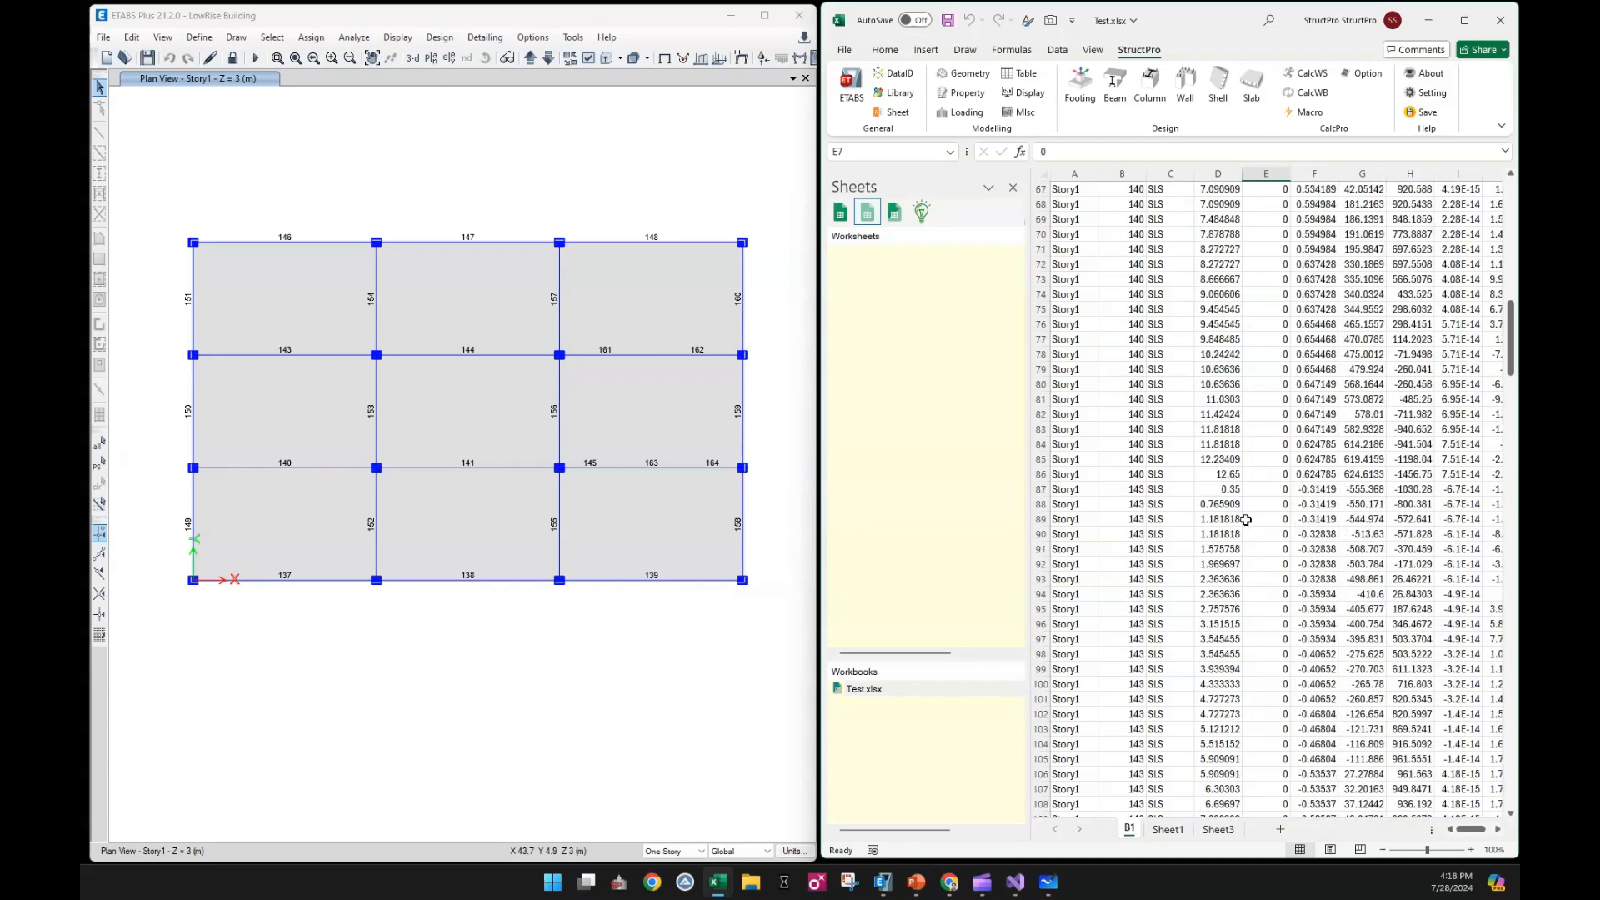
pyautogui.moveTo(1510, 338); pyautogui.dragTo(1508, 191)
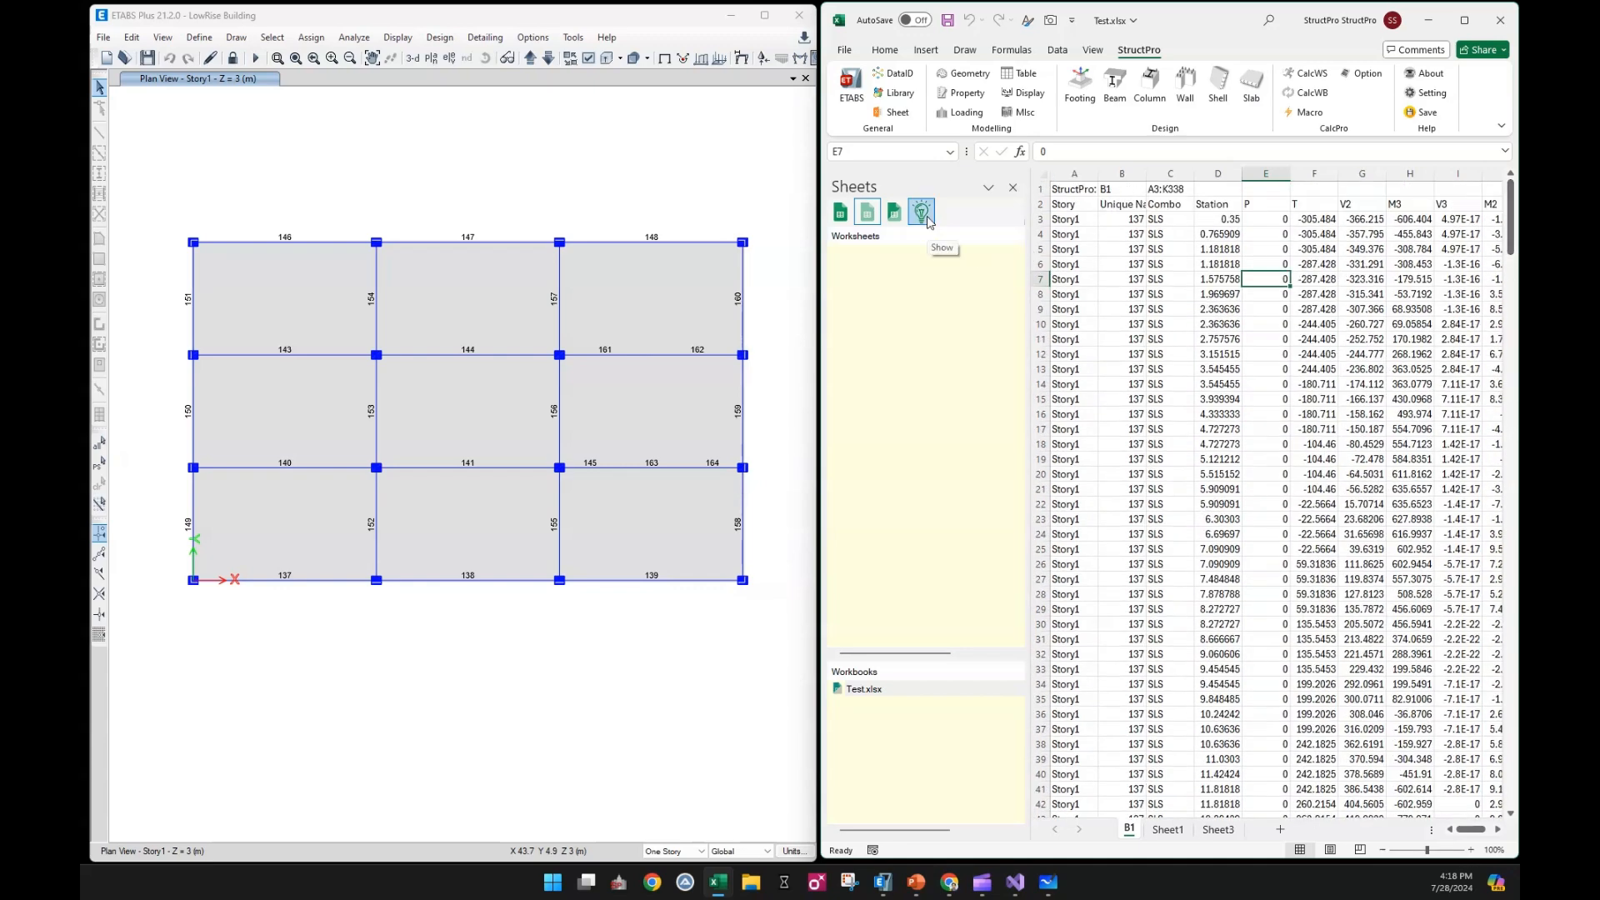
pyautogui.click(874, 219)
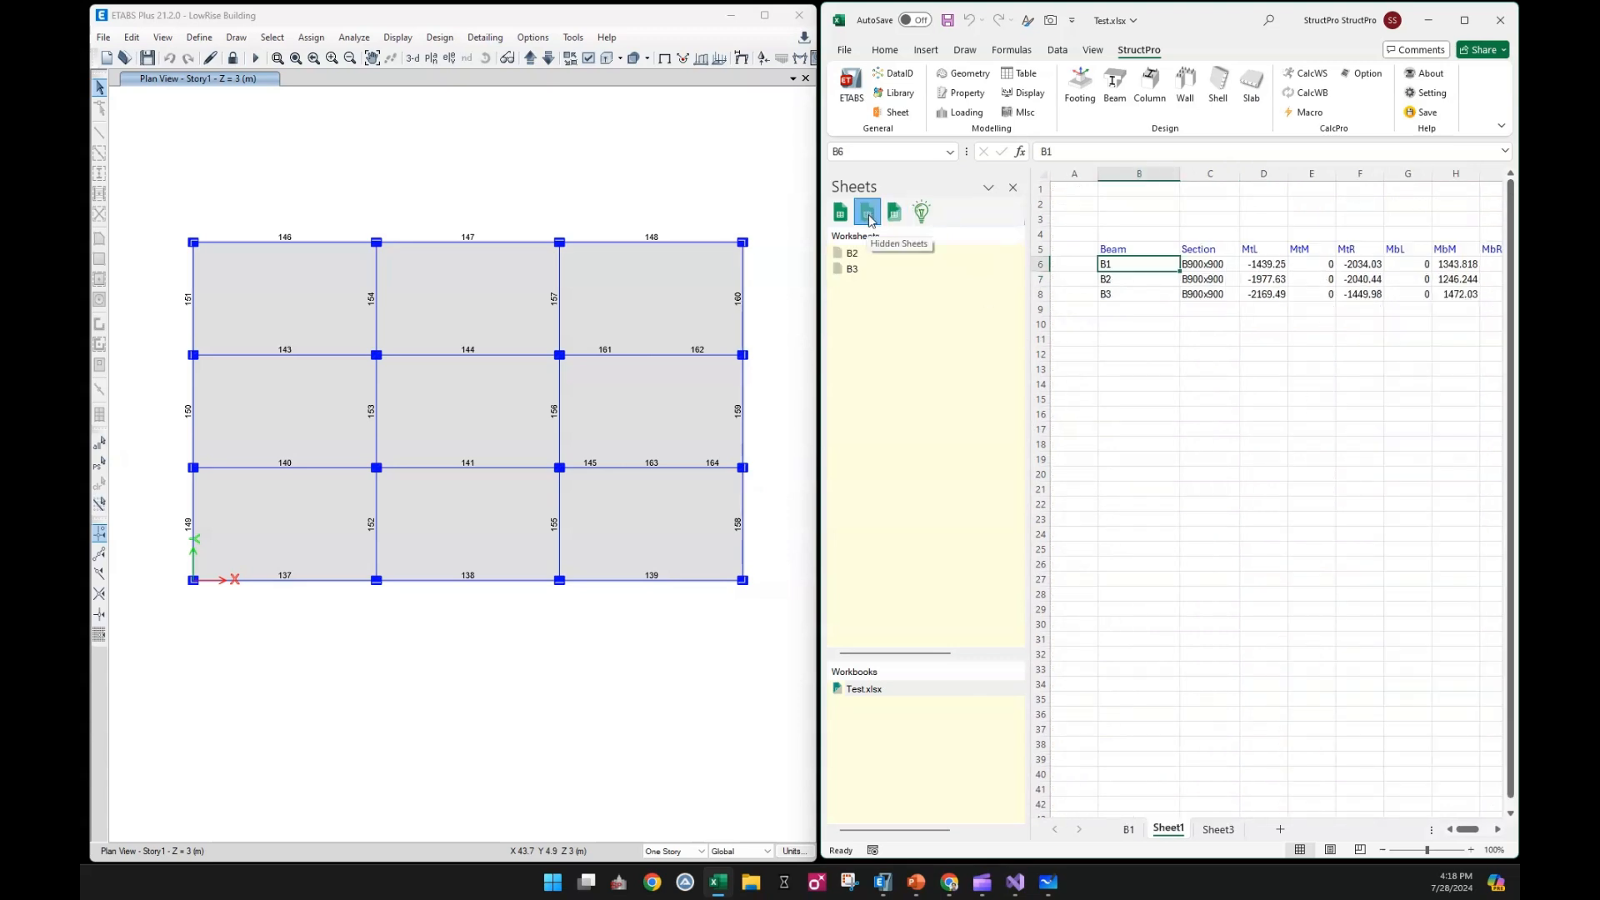
pyautogui.click(840, 212)
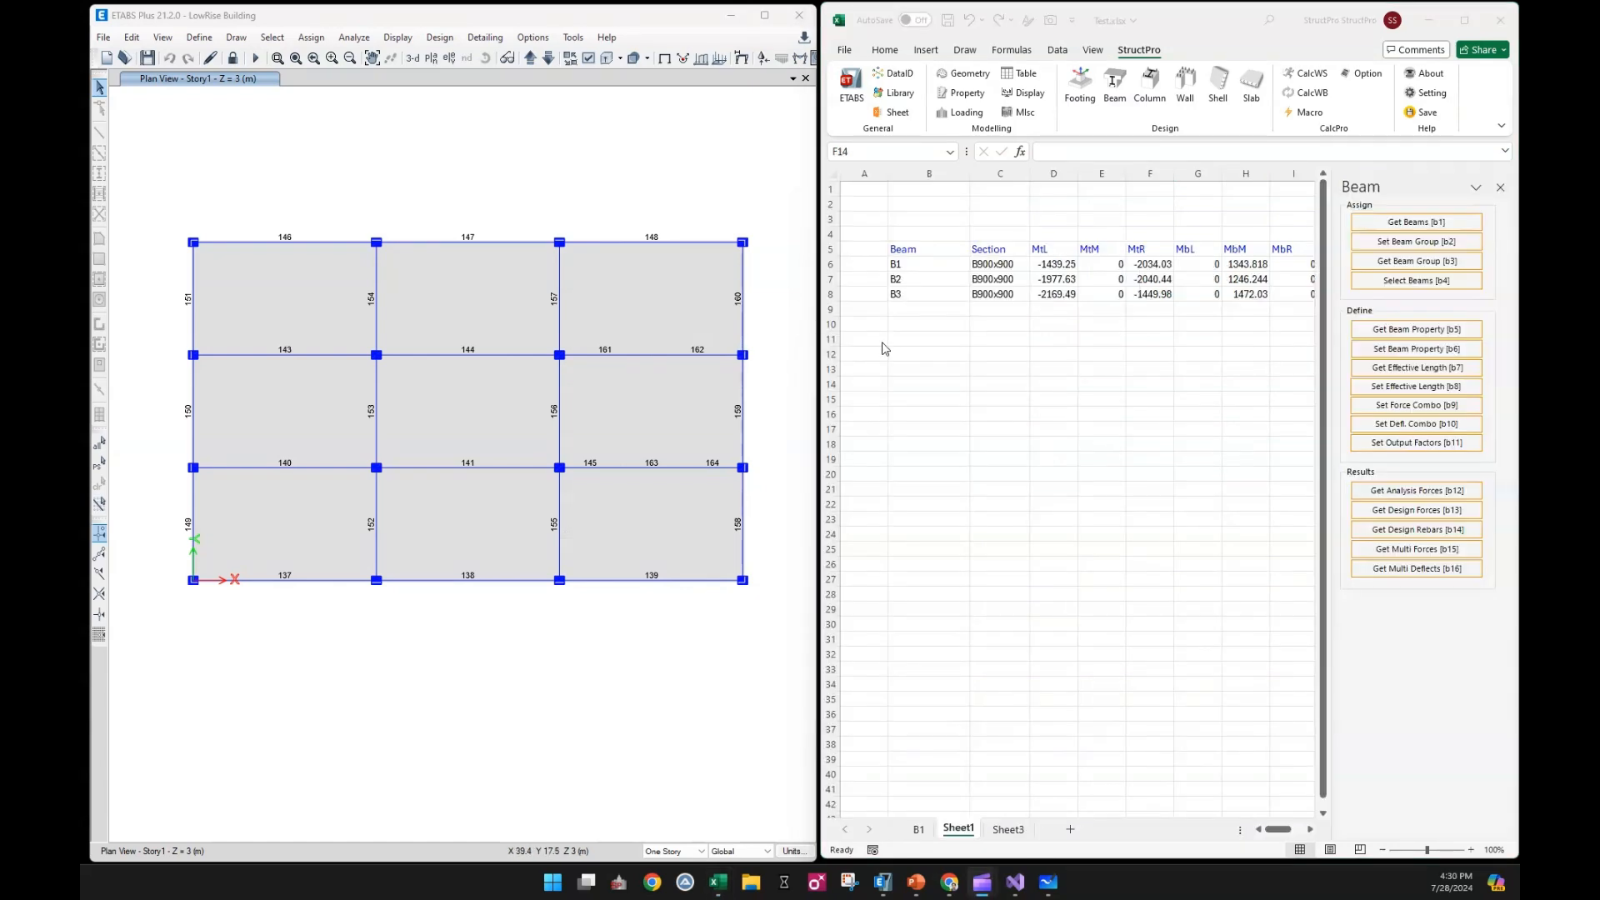
# Clear the force headers and results from column D onward in Sheet1
pyautogui.click(930, 328)
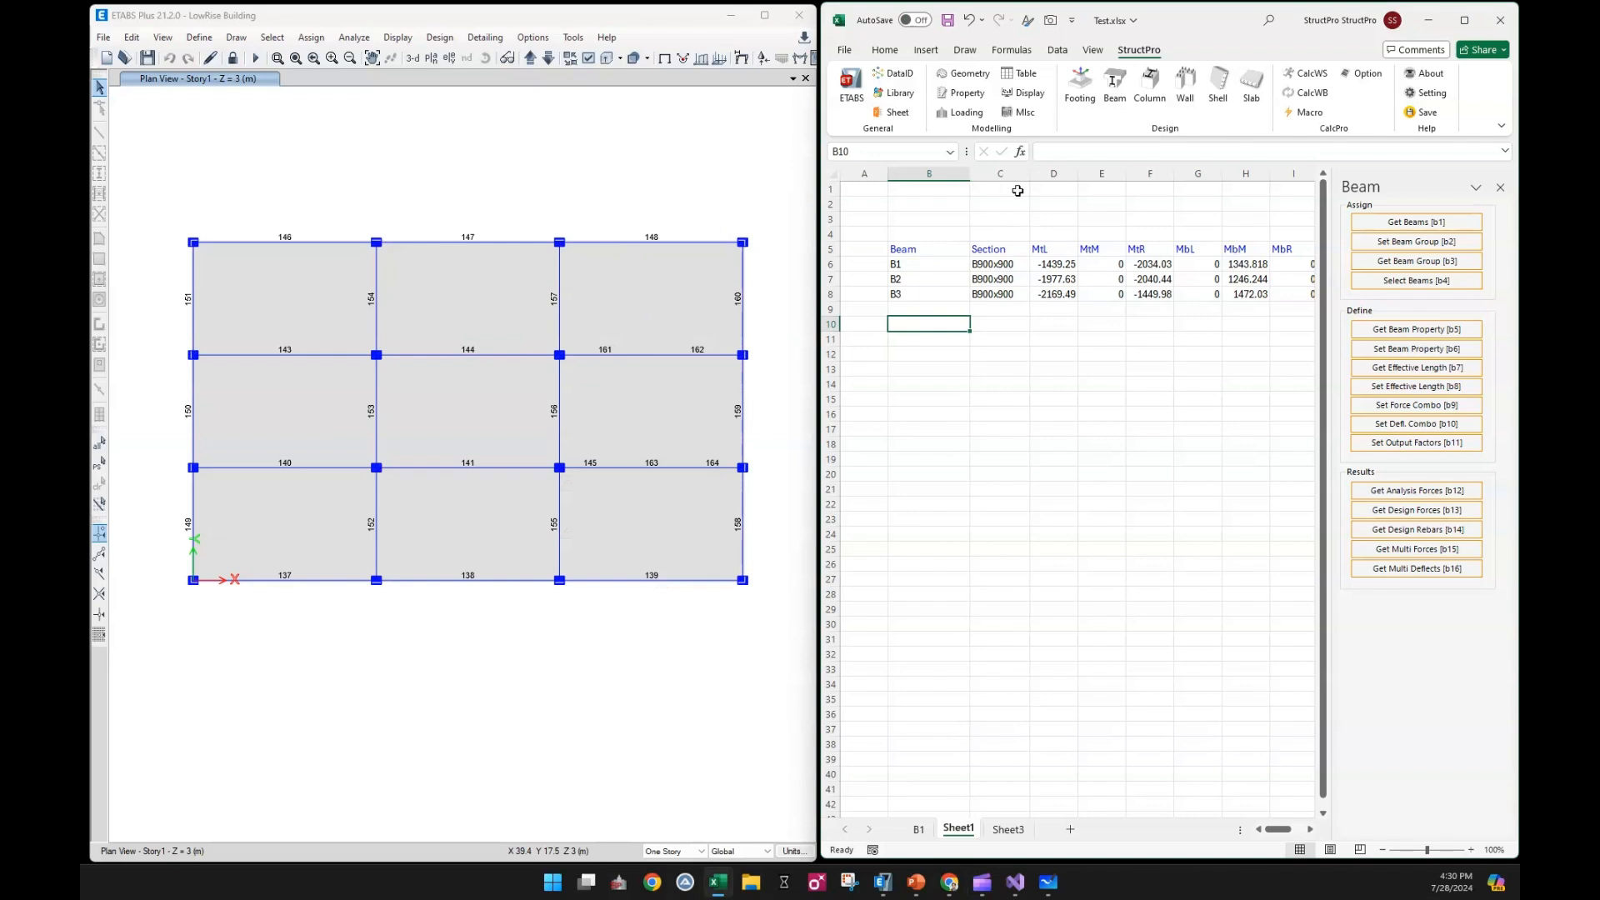
pyautogui.moveTo(1054, 173); pyautogui.dragTo(1289, 211)
pyautogui.press('Delete')
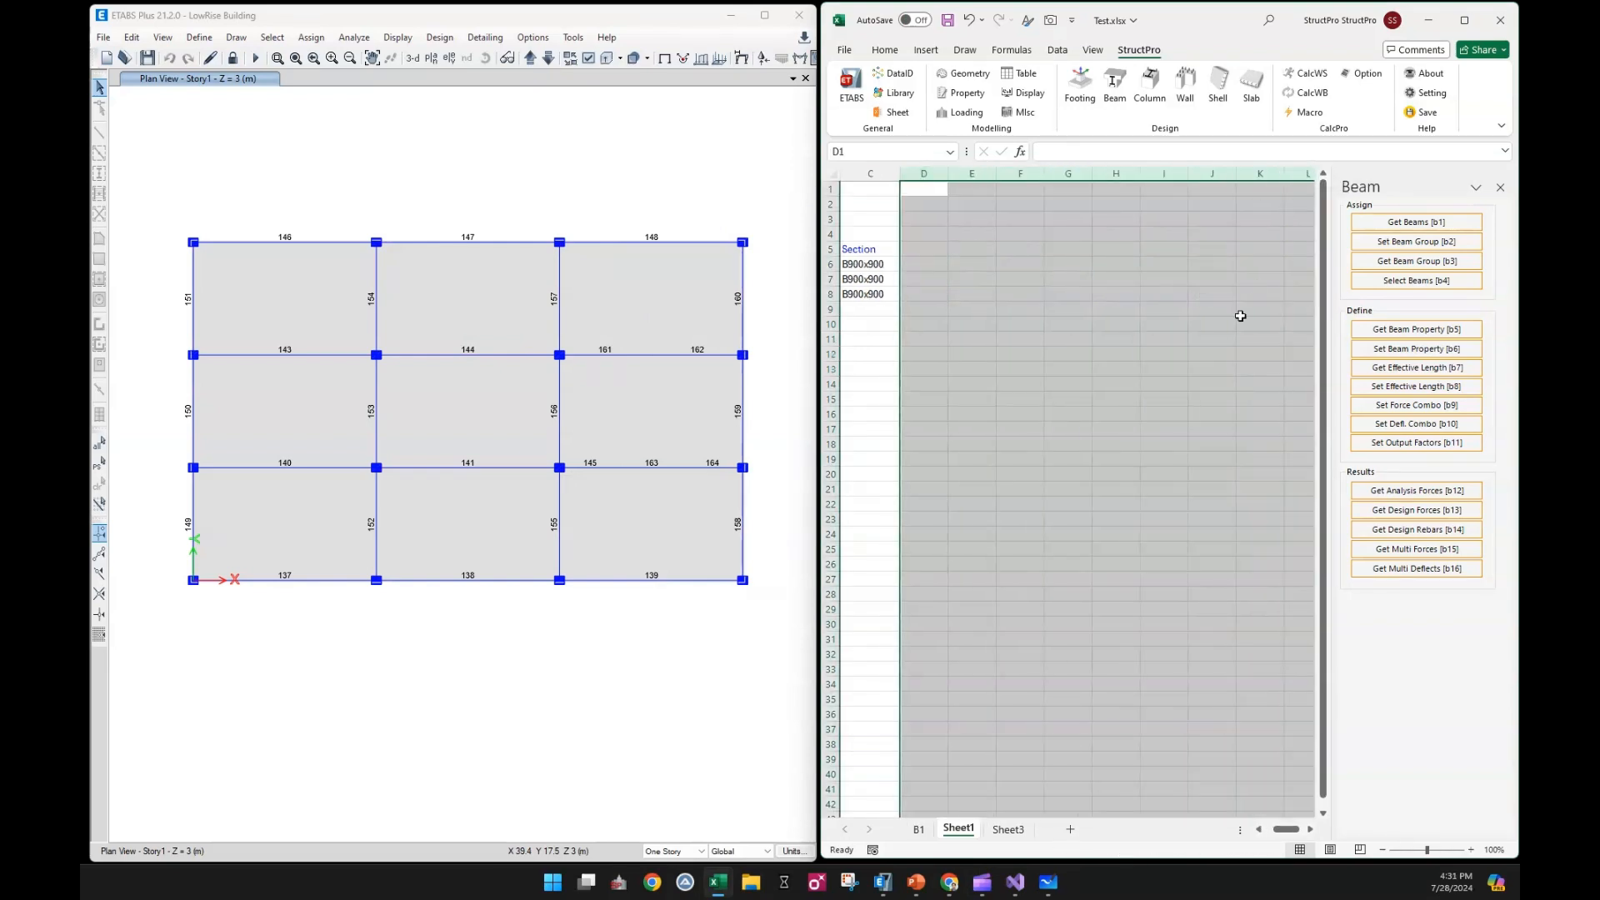
pyautogui.click(1175, 385)
pyautogui.moveTo(1292, 833); pyautogui.dragTo(1284, 832)
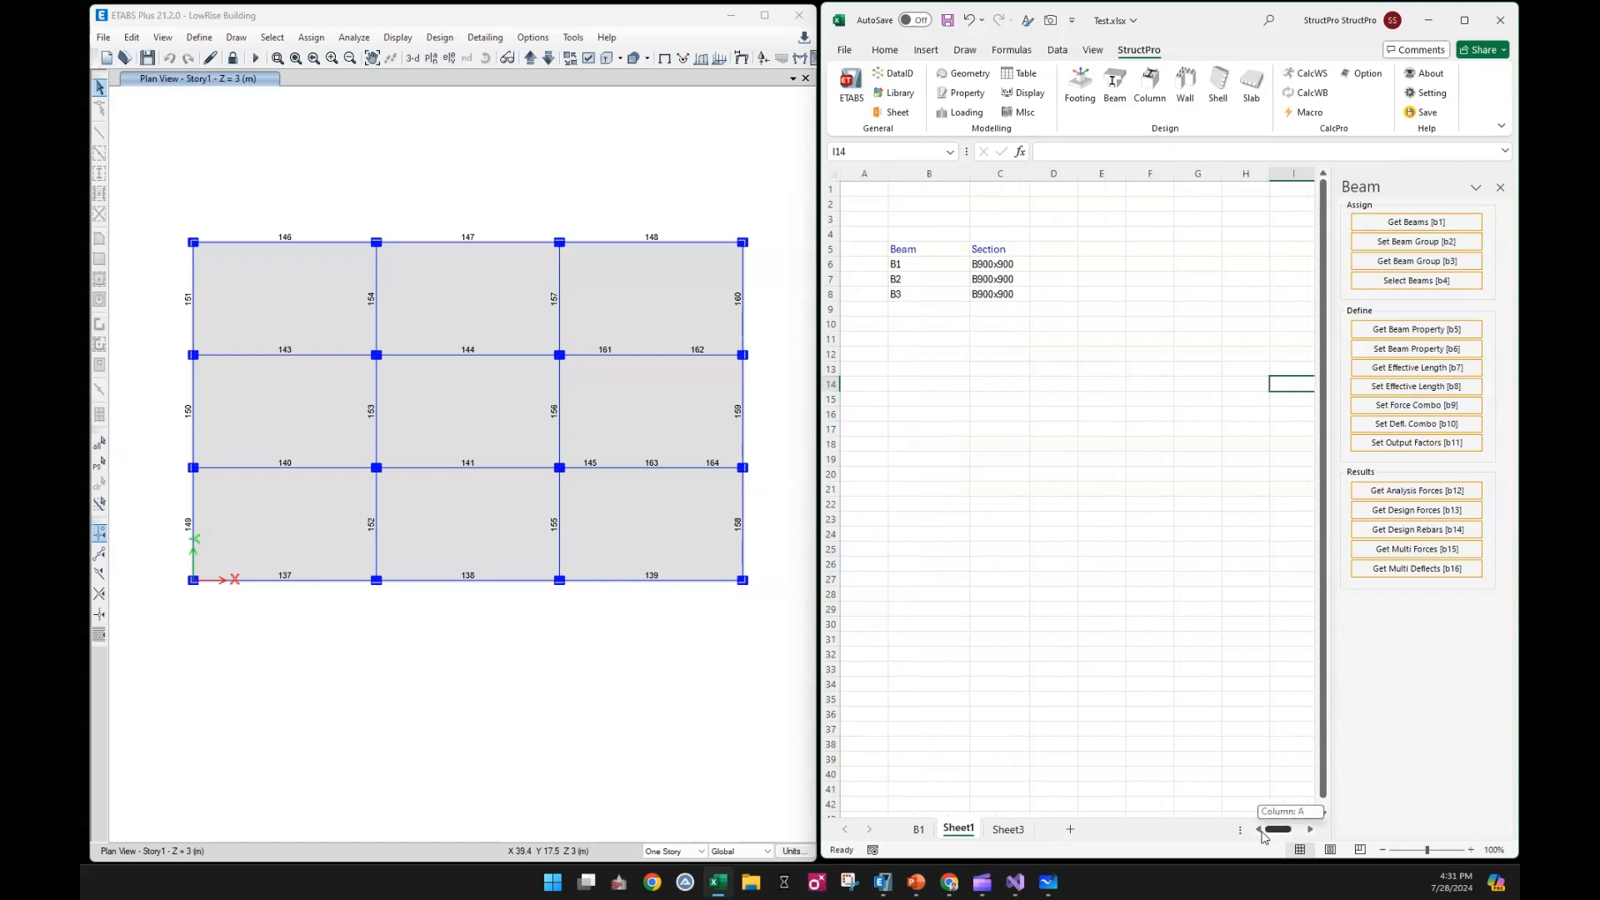
pyautogui.click(1101, 473)
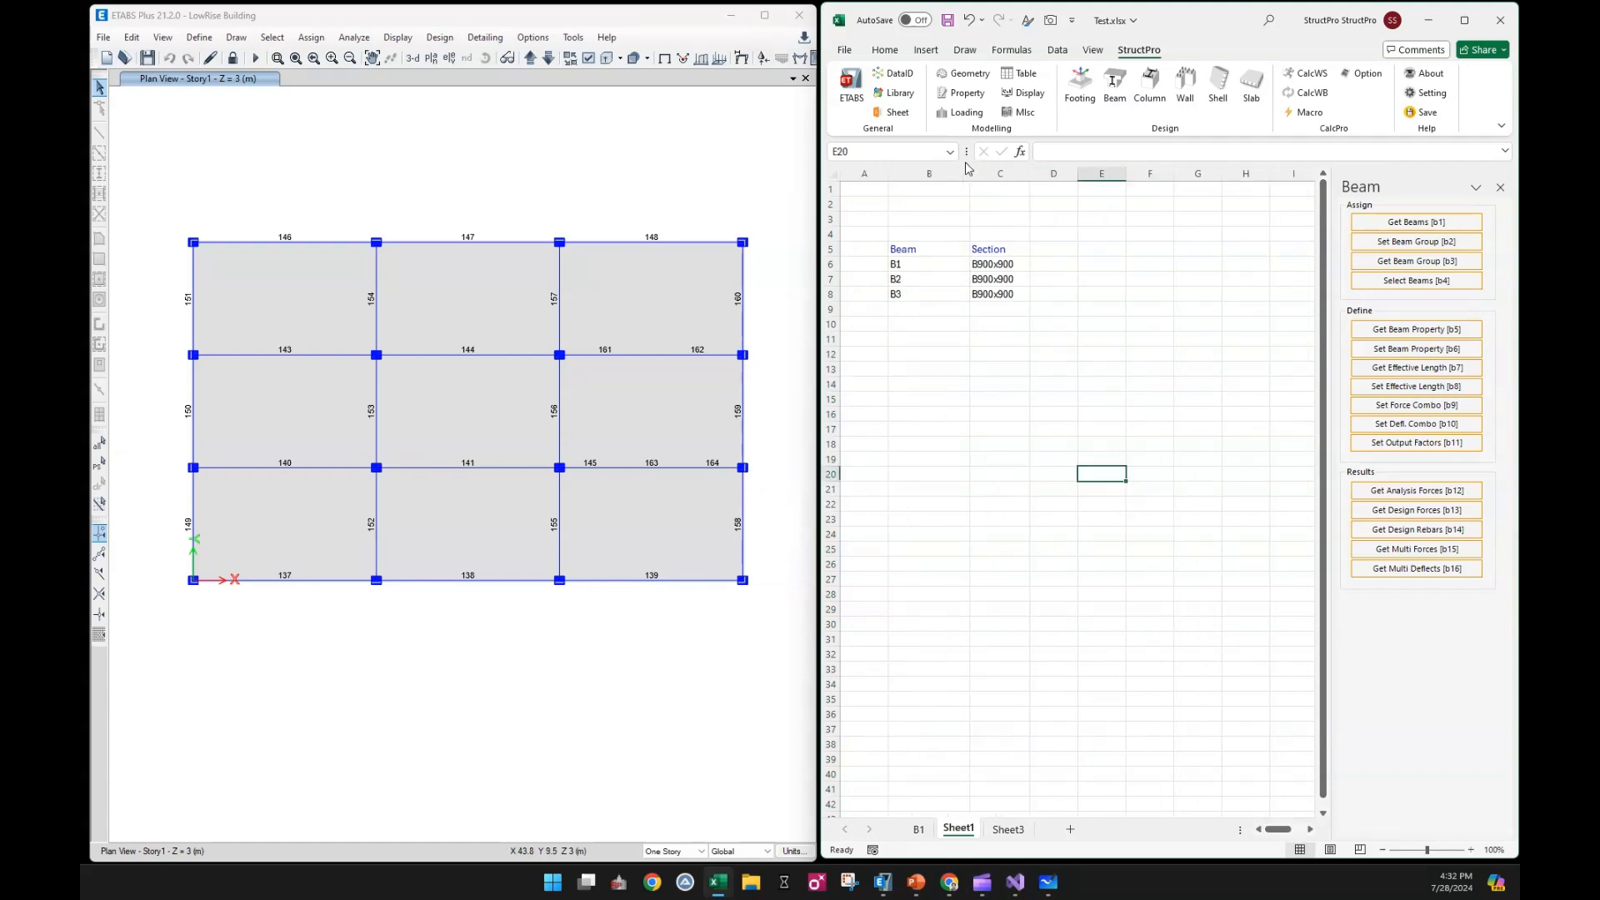
# Insert the beam deflection indexes Dmid_i and Dend_i as headers in cells D5 and E5 from the Data Index
pyautogui.click(911, 77)
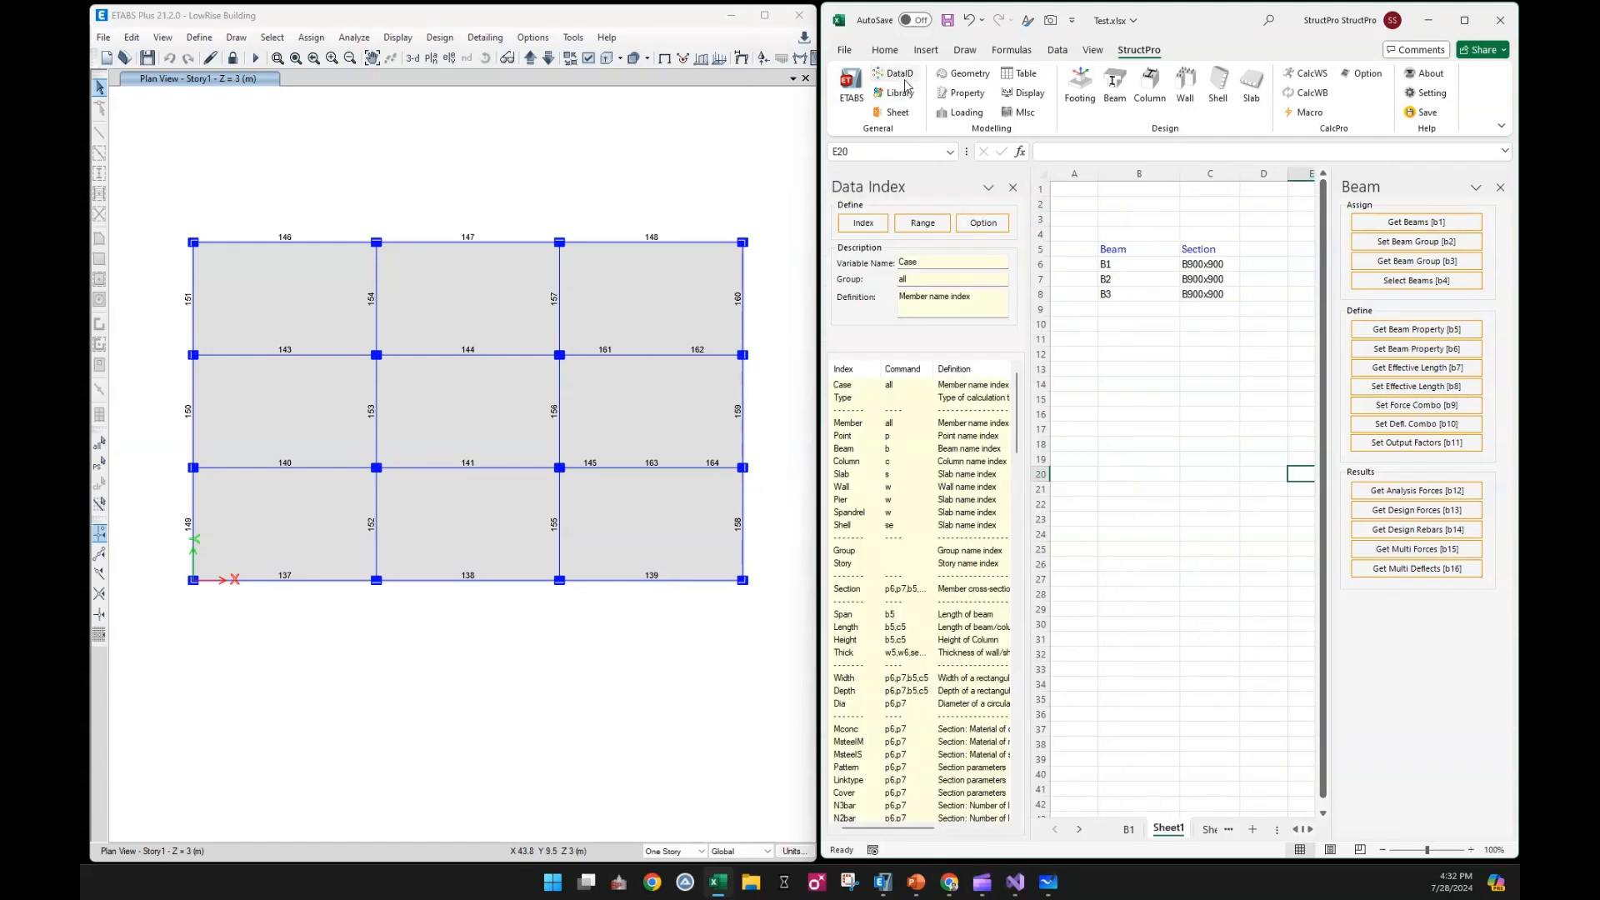
pyautogui.moveTo(1018, 411); pyautogui.dragTo(1034, 689)
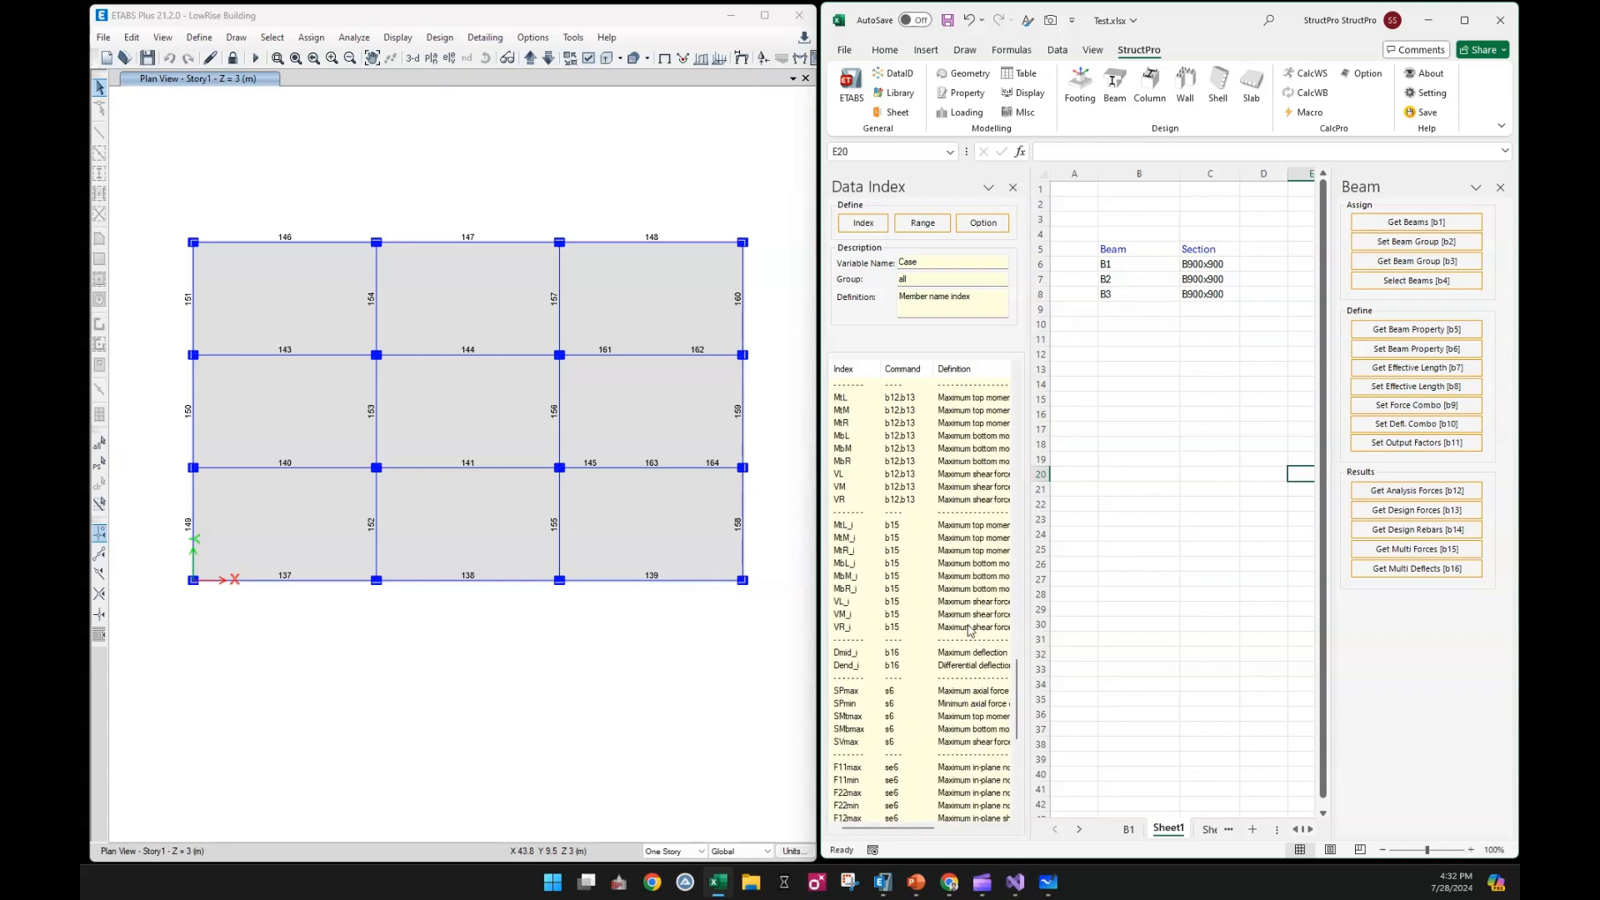
pyautogui.click(932, 658)
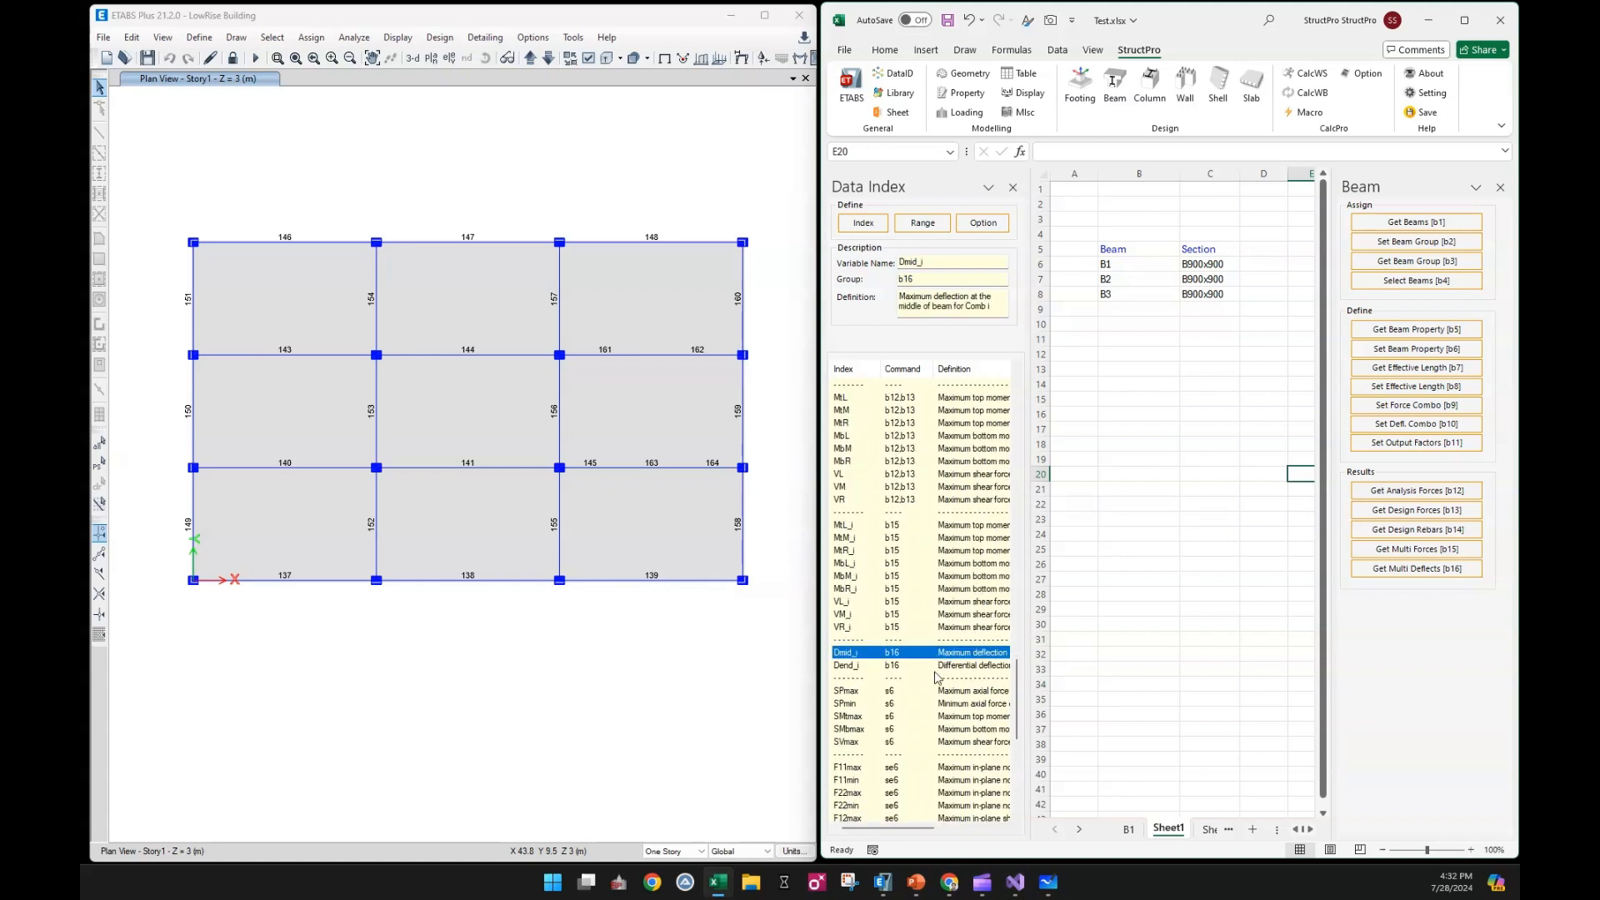
pyautogui.keyDown('shift'); pyautogui.click(933, 667); pyautogui.keyUp('shift')
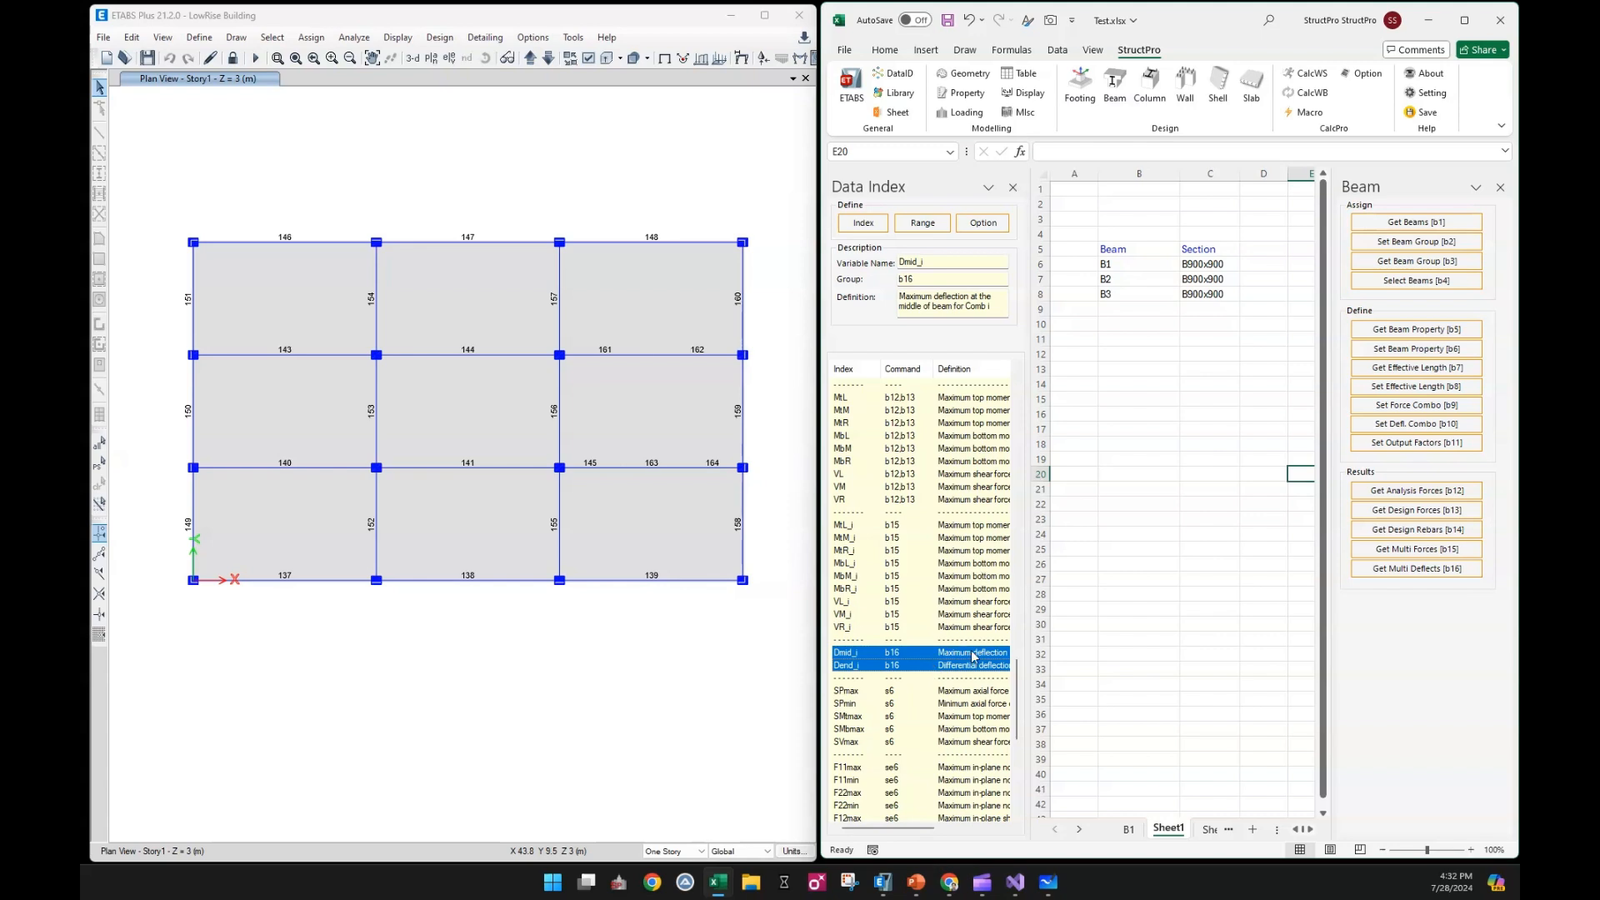
pyautogui.click(1260, 252)
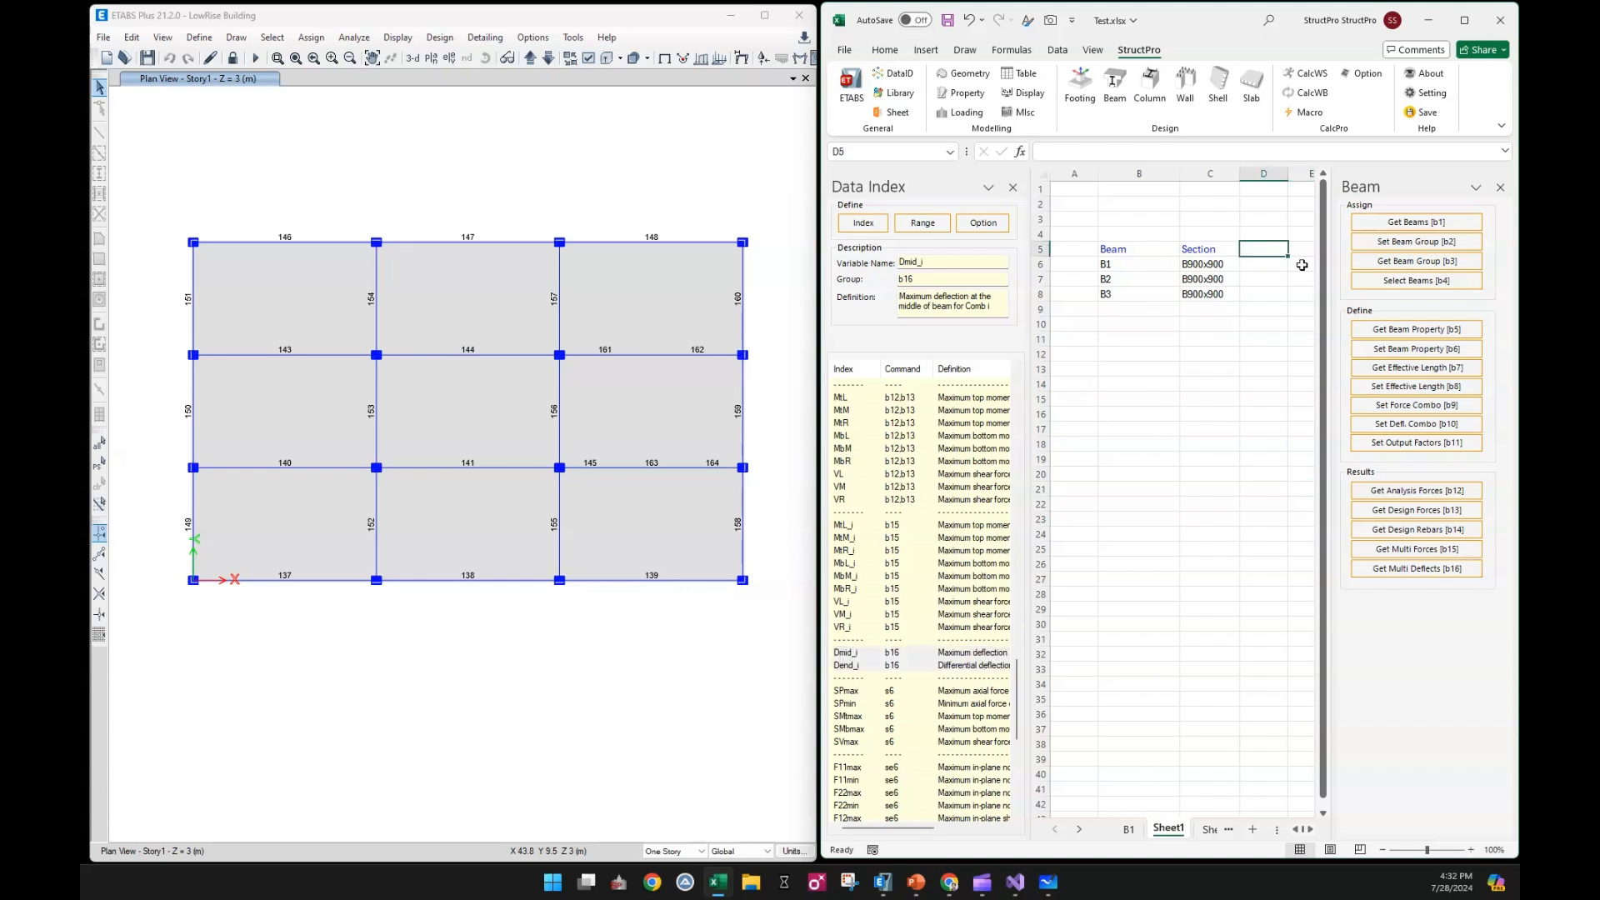
pyautogui.click(864, 225)
# Widen the worksheet area and insert a second pair of Dmid_i and Dend_i headers starting at cell F5
pyautogui.moveTo(1334, 665); pyautogui.dragTo(1464, 671)
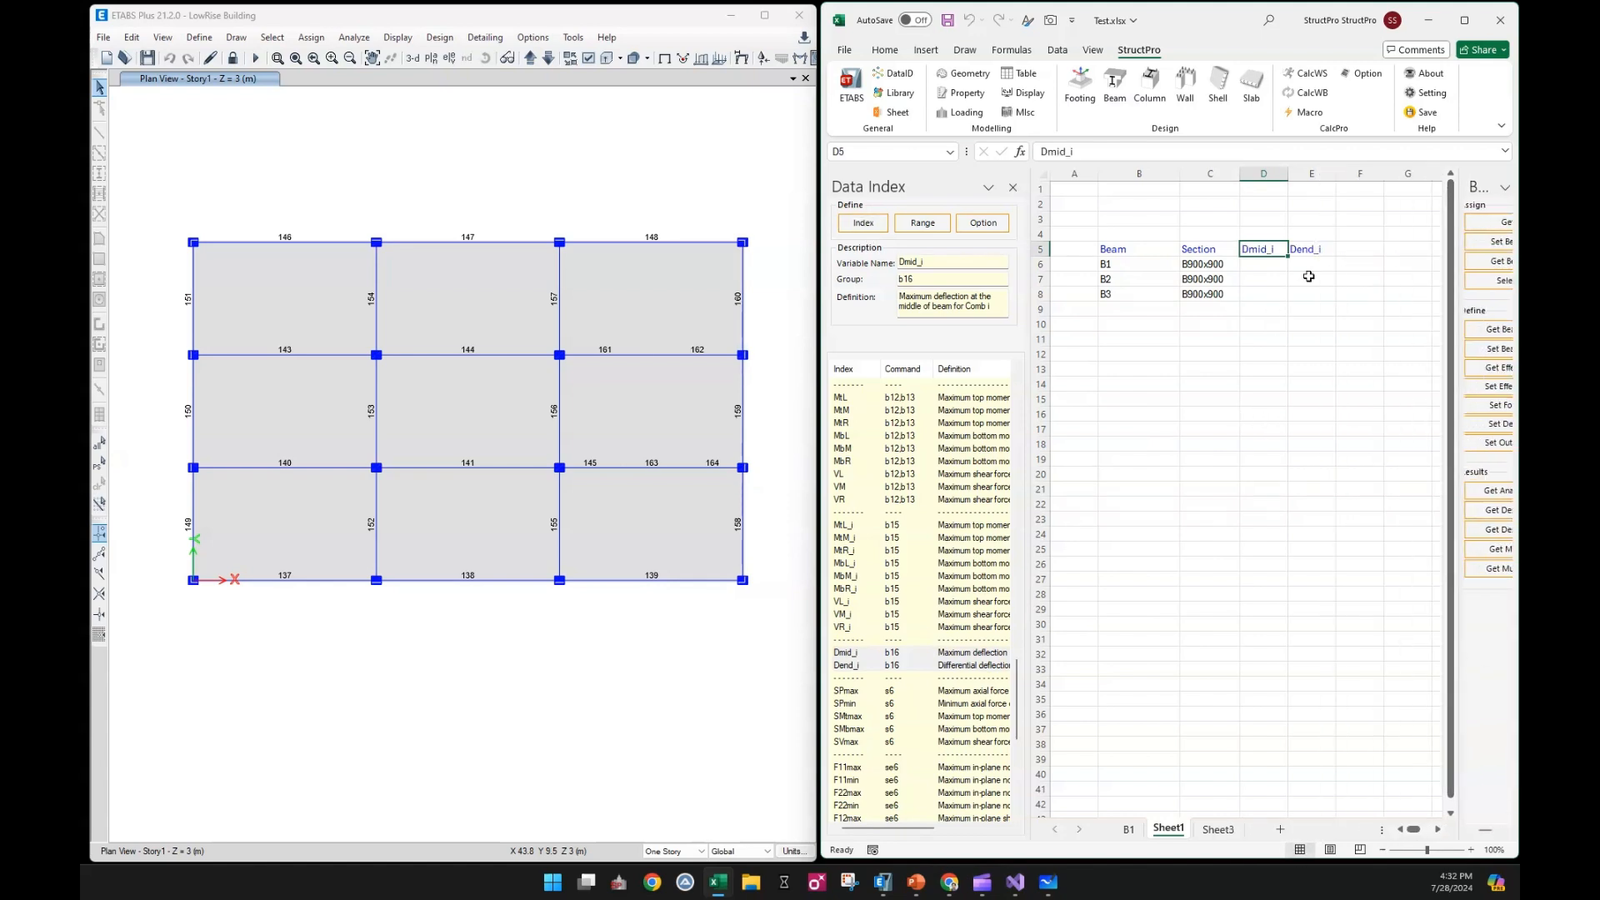
pyautogui.click(1347, 250)
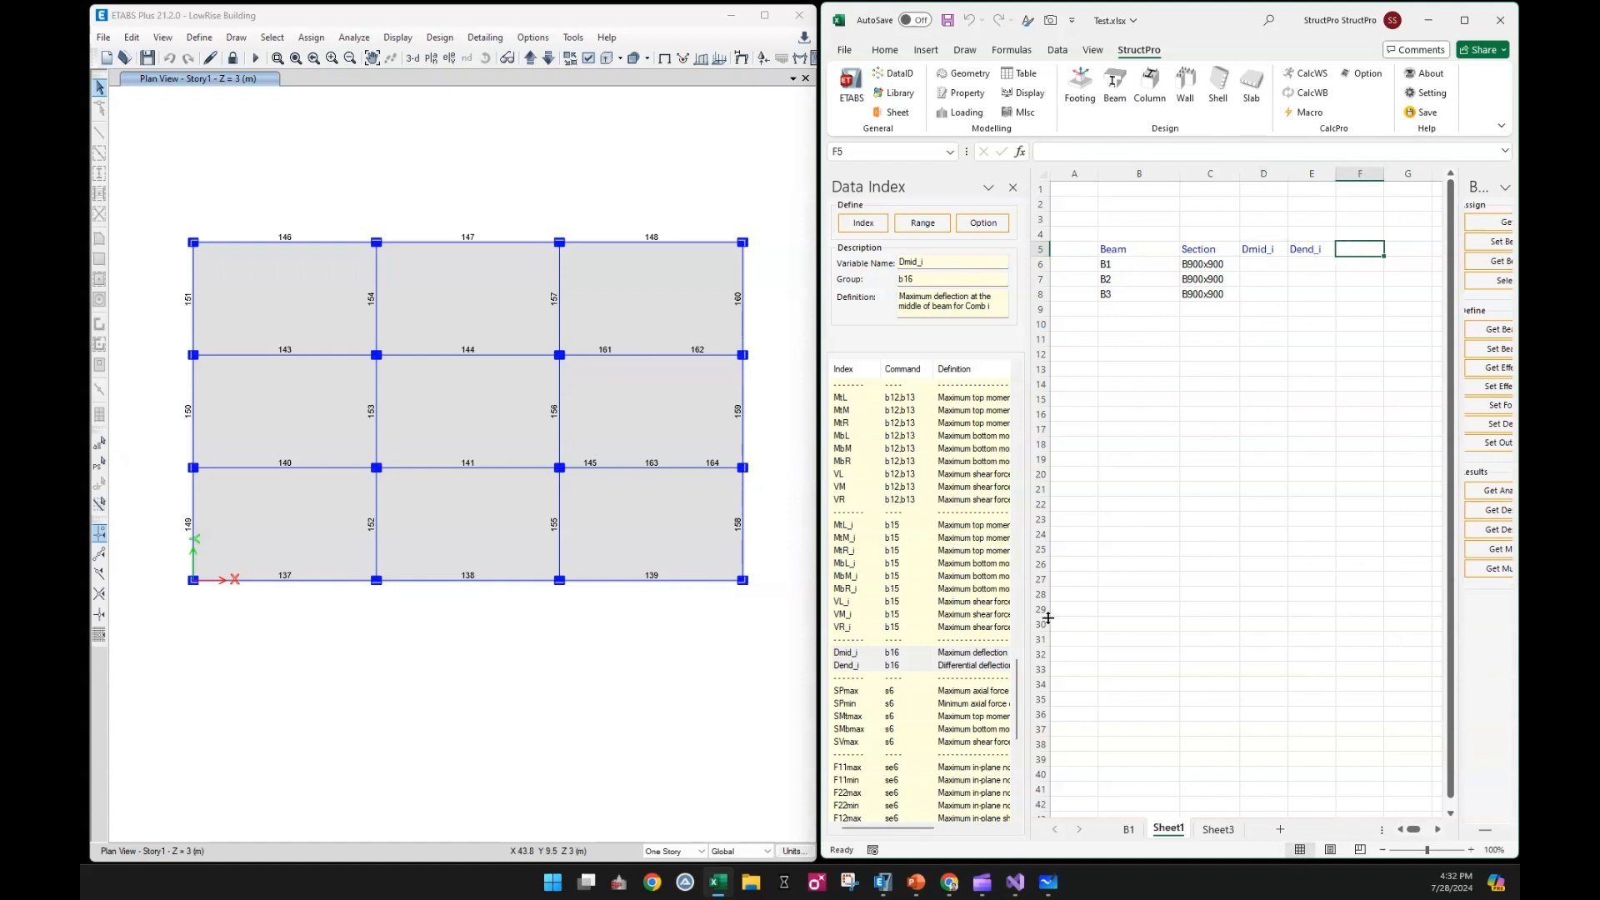
pyautogui.click(865, 222)
# Rename the first pair of deflection headers in D5 and E5 as Dmid_1 and Dend_1
pyautogui.click(1275, 251)
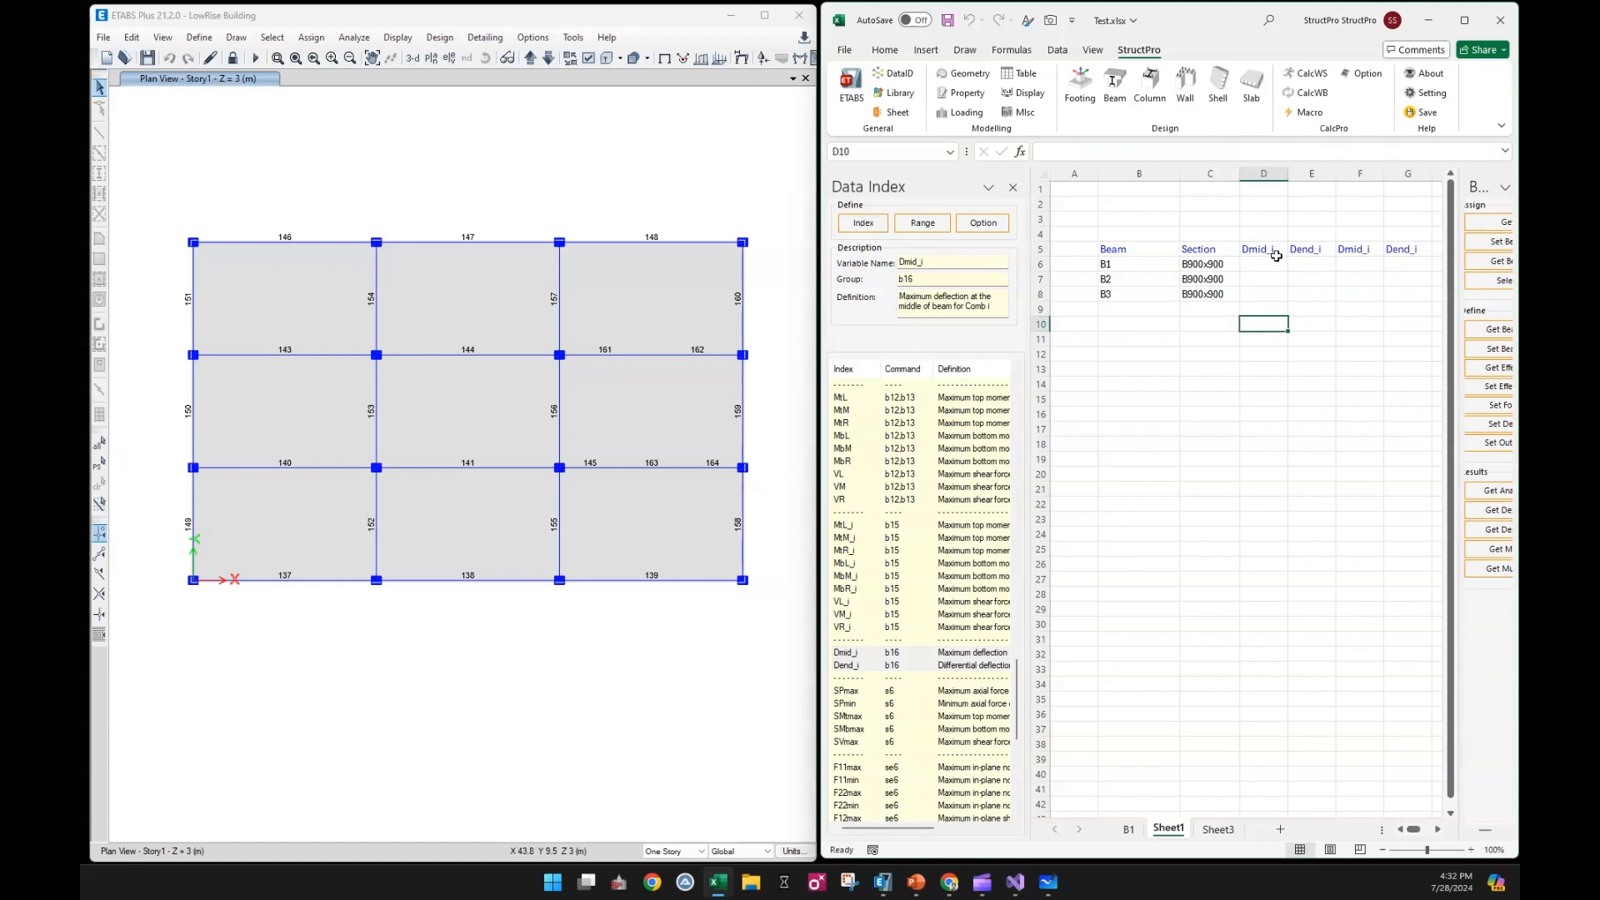
pyautogui.doubleClick(1276, 251)
pyautogui.write('1')
pyautogui.moveTo(1275, 250); pyautogui.dragTo(1377, 250)
pyautogui.doubleClick(1319, 249)
pyautogui.write('1')
pyautogui.click(1343, 303)
# Rename the second pair of deflection headers in F5 and G5 as Dmid_2 and Dend_2
pyautogui.click(1370, 247)
pyautogui.doubleClick(1369, 248)
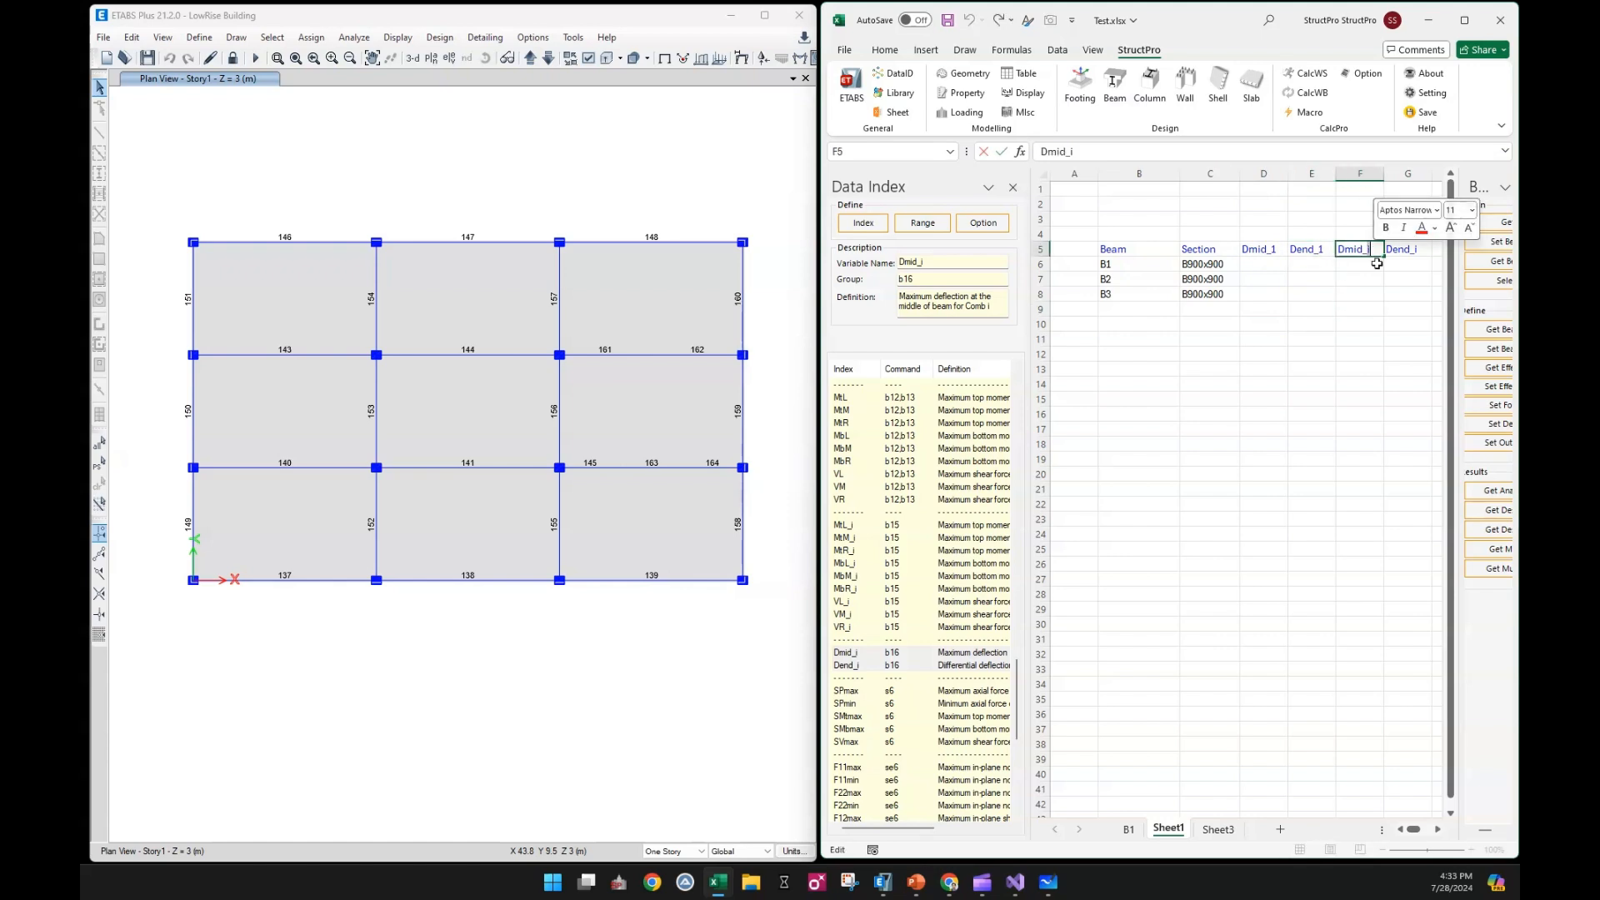
pyautogui.write('2')
pyautogui.press('Return')
pyautogui.click(1408, 249)
pyautogui.doubleClick(1418, 249)
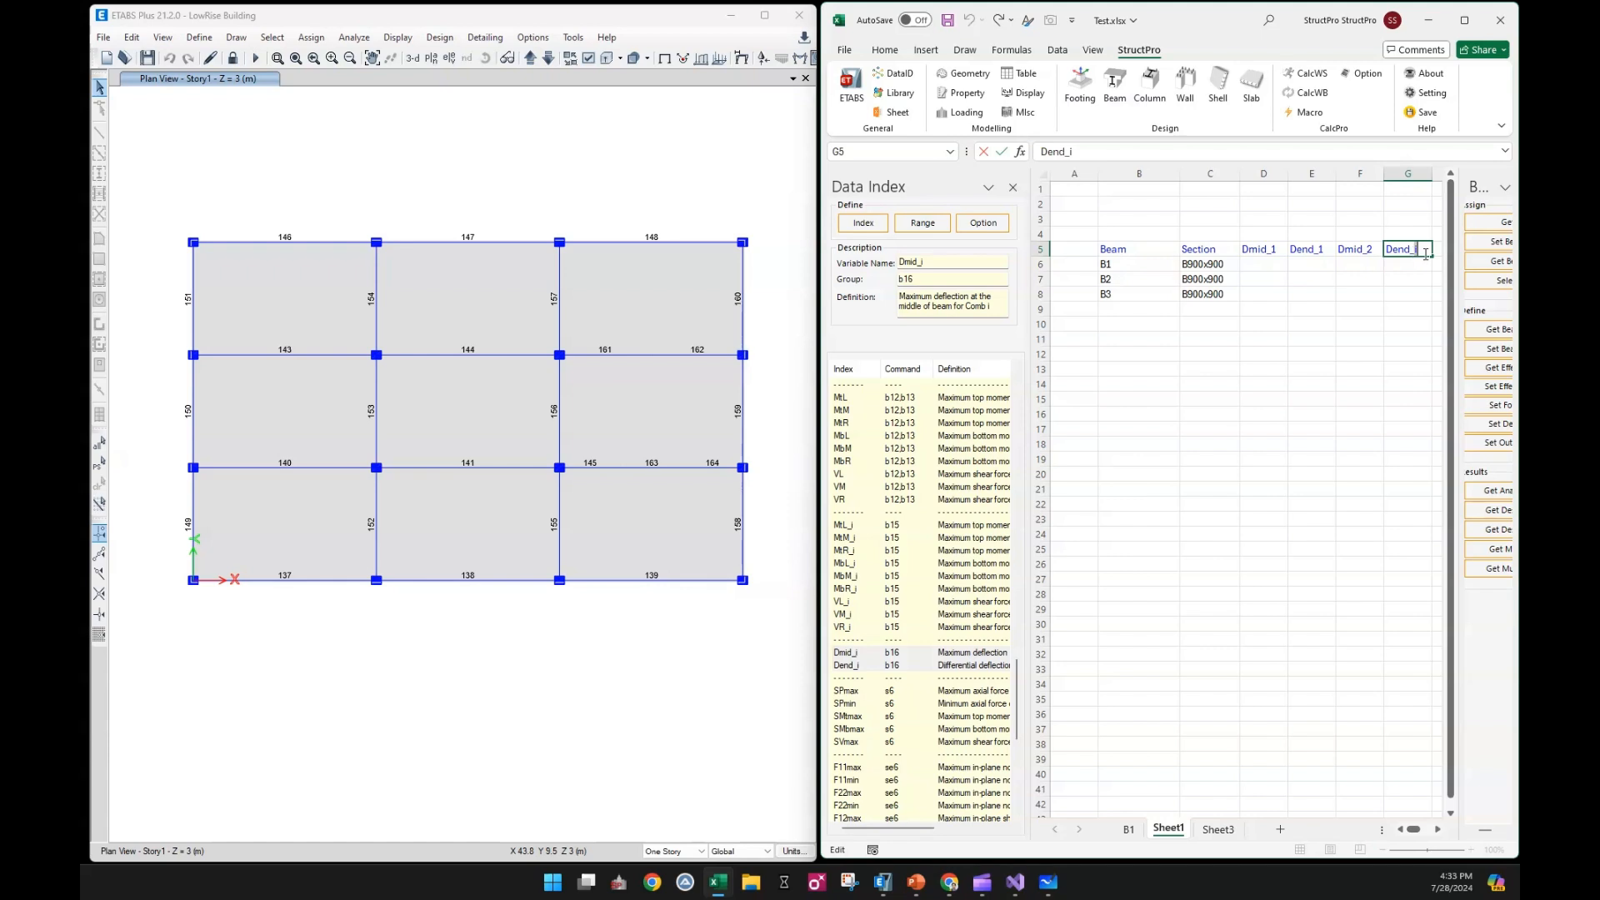
pyautogui.write('2')
pyautogui.click(1407, 308)
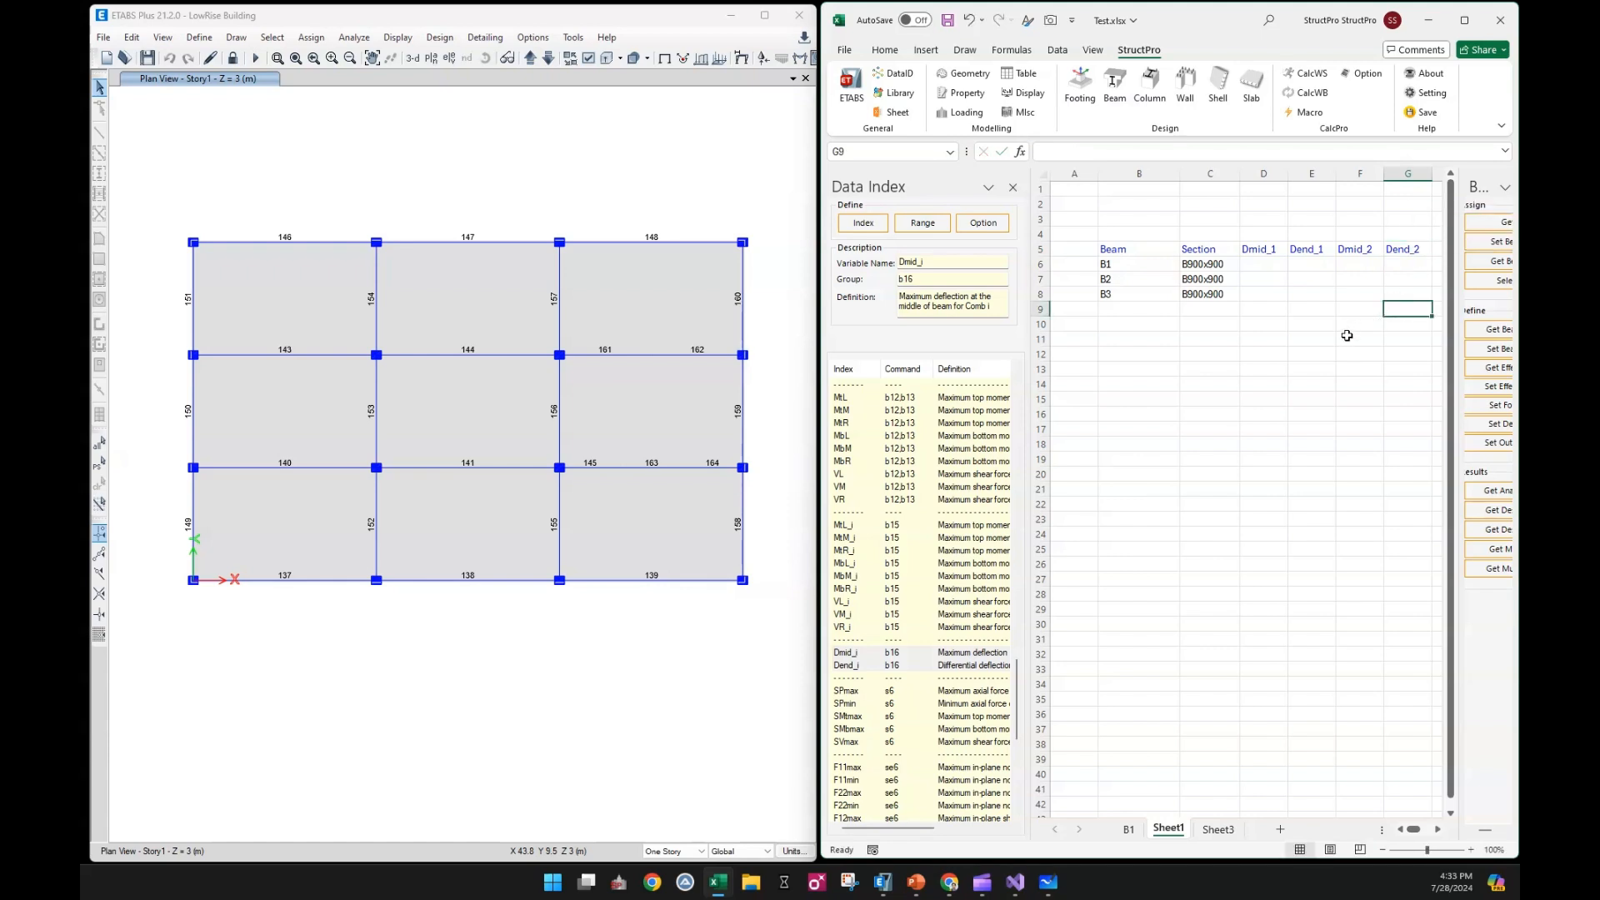
# Close the Data Index pane and widen the Beam pane until its commands are fully readable
pyautogui.click(1197, 380)
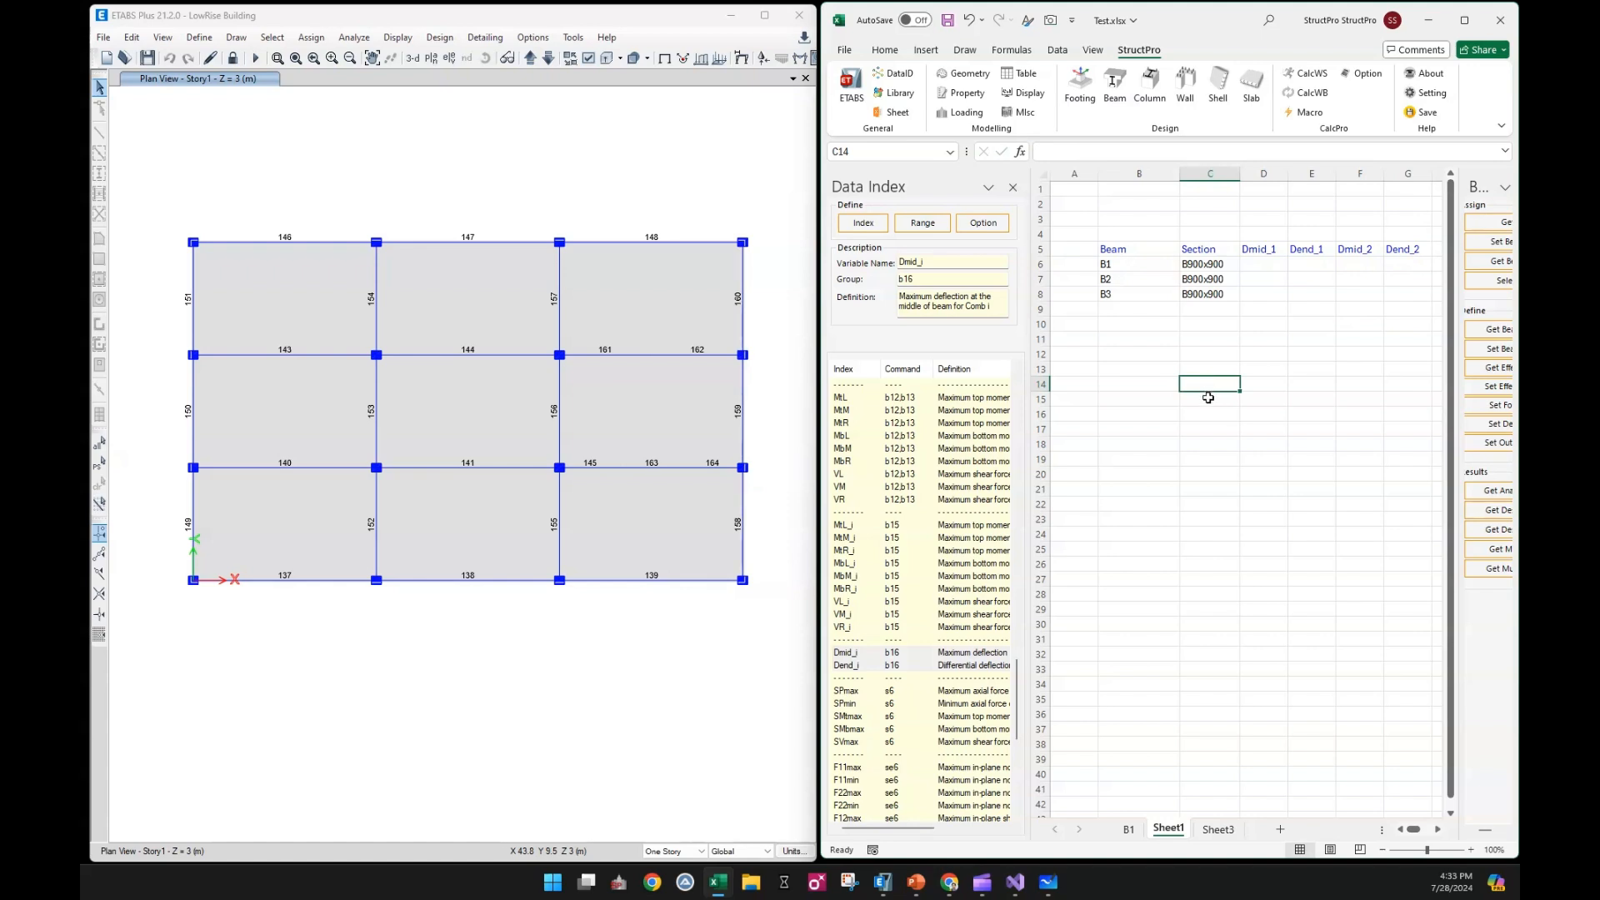
pyautogui.click(1012, 188)
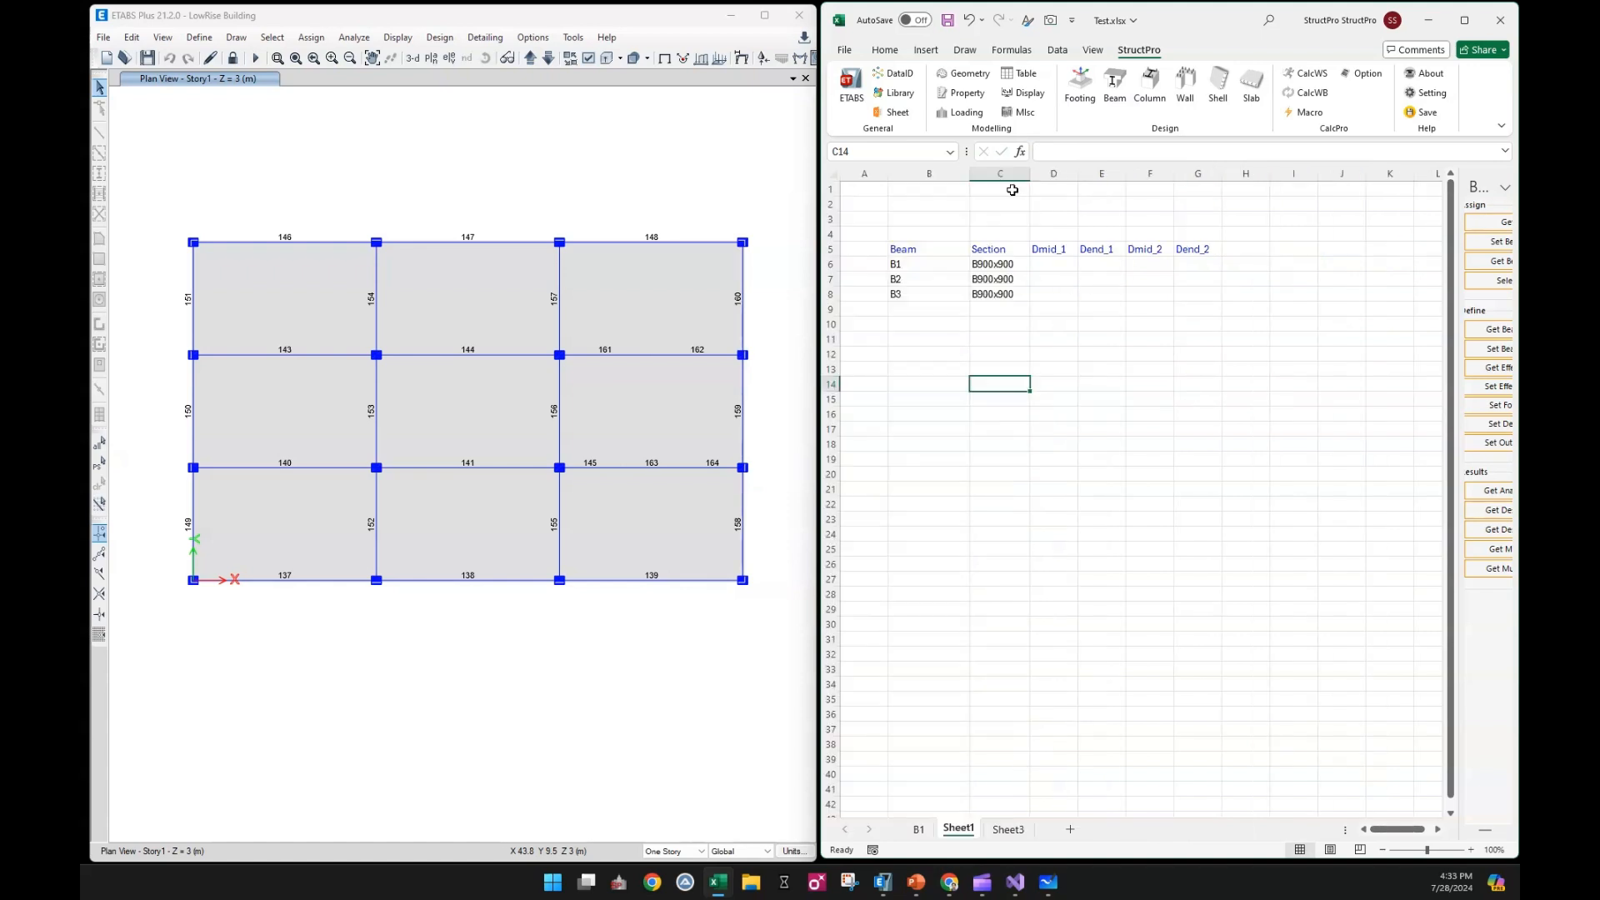
pyautogui.click(1051, 353)
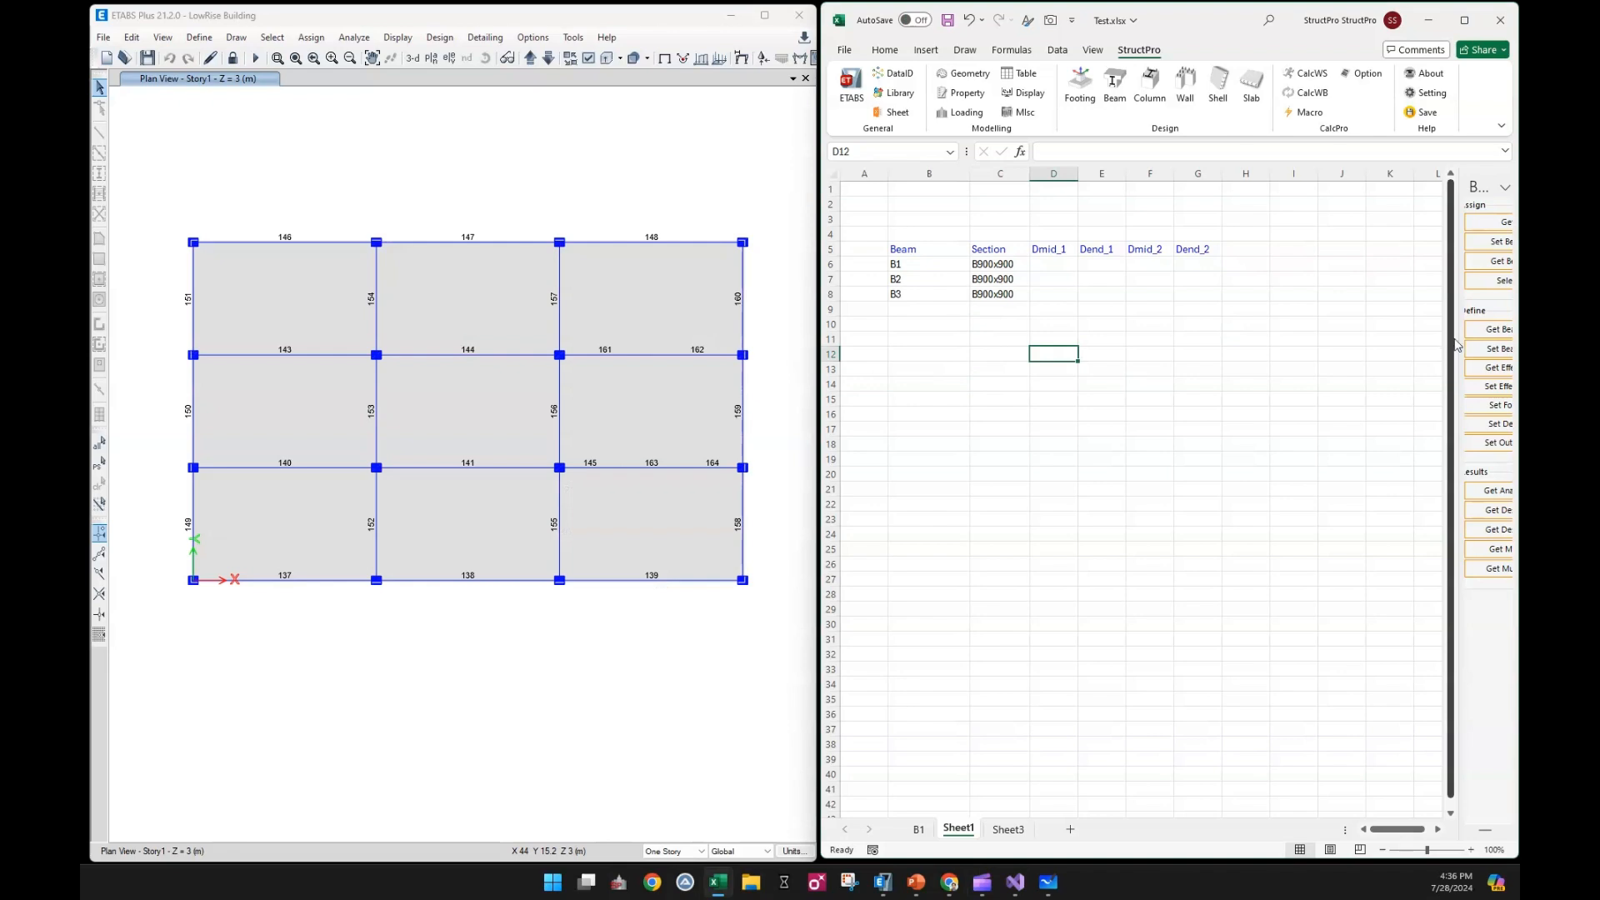
pyautogui.moveTo(1455, 344); pyautogui.dragTo(1342, 356)
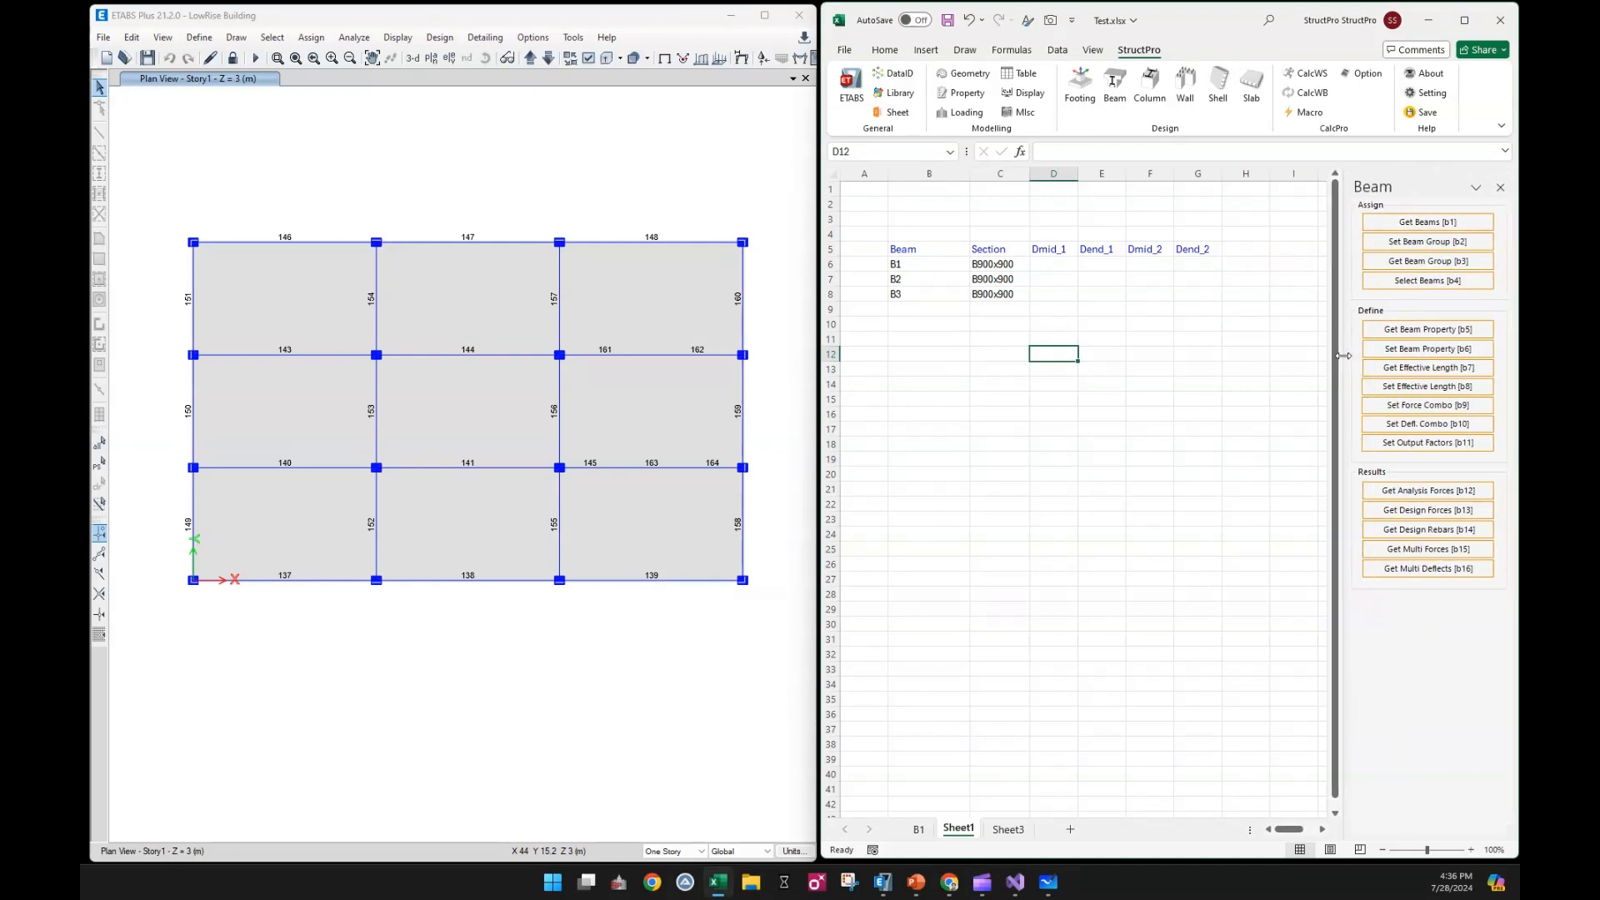
pyautogui.click(1245, 400)
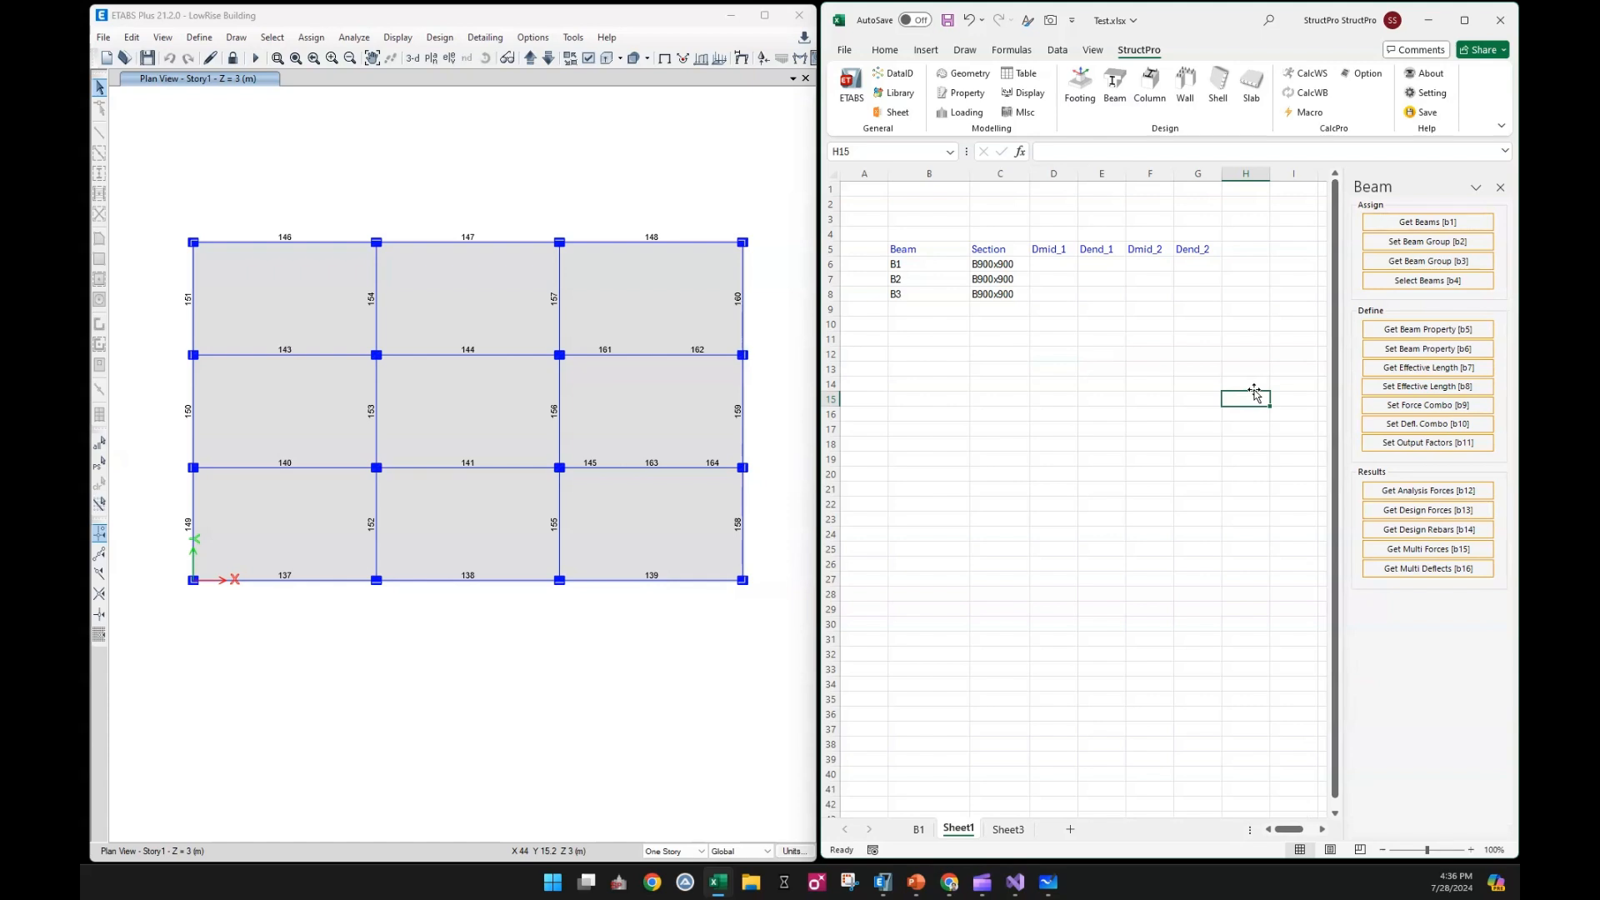
# Assign the SLS and ULS combinations in Sheet3 cells C6:C9 as the multiple deflection output combos for Sheet1
pyautogui.click(1428, 425)
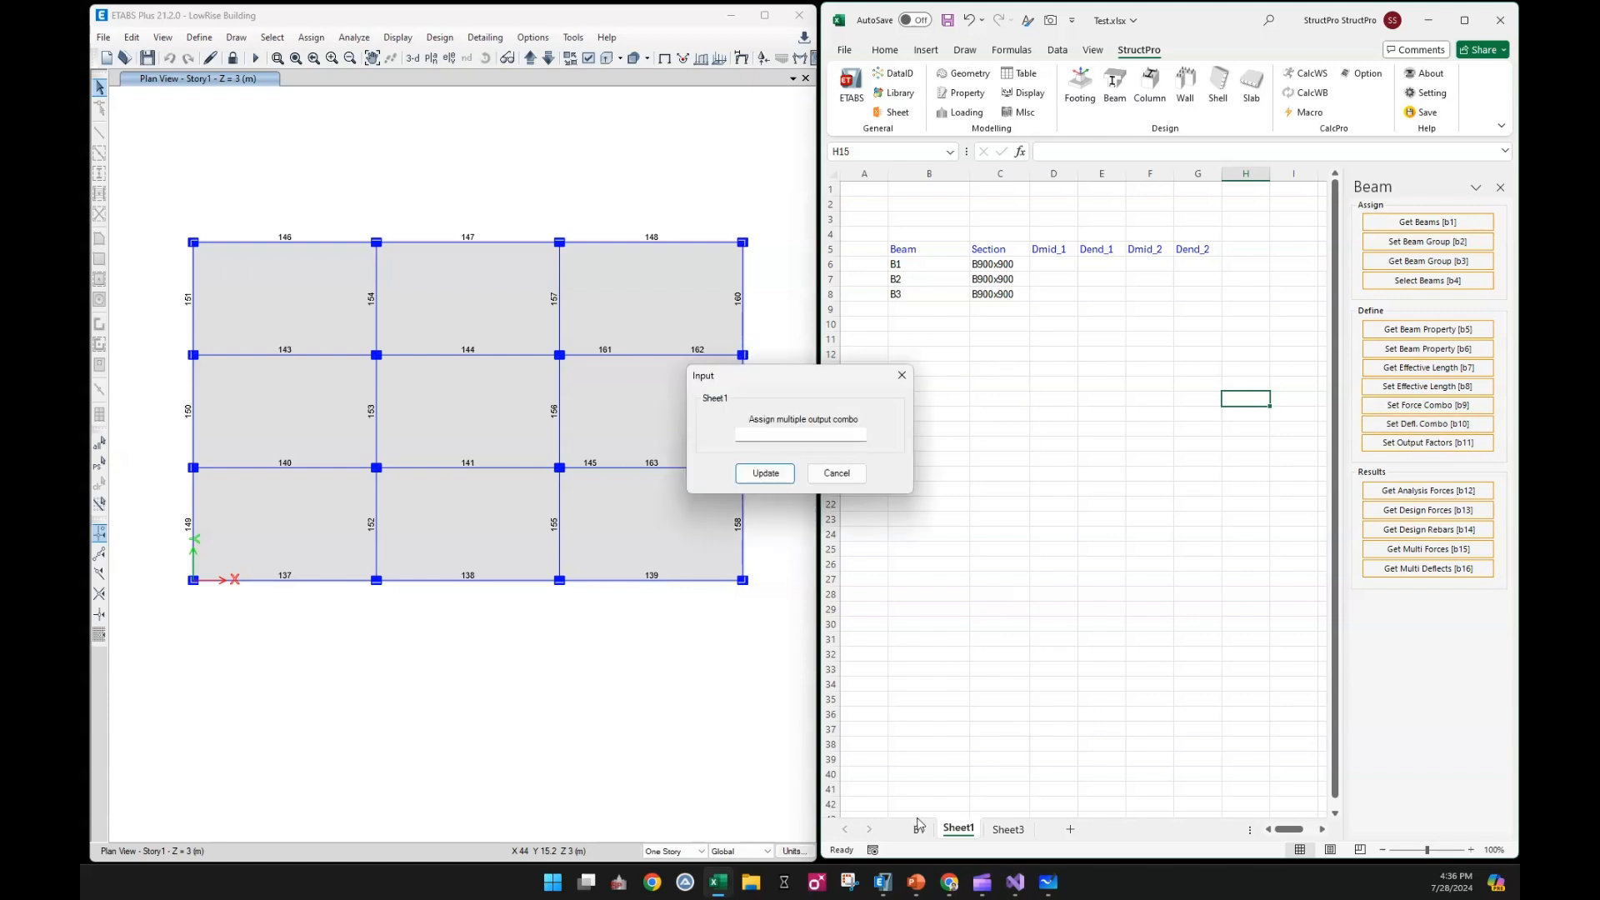
pyautogui.click(1008, 829)
pyautogui.moveTo(946, 260); pyautogui.dragTo(945, 311)
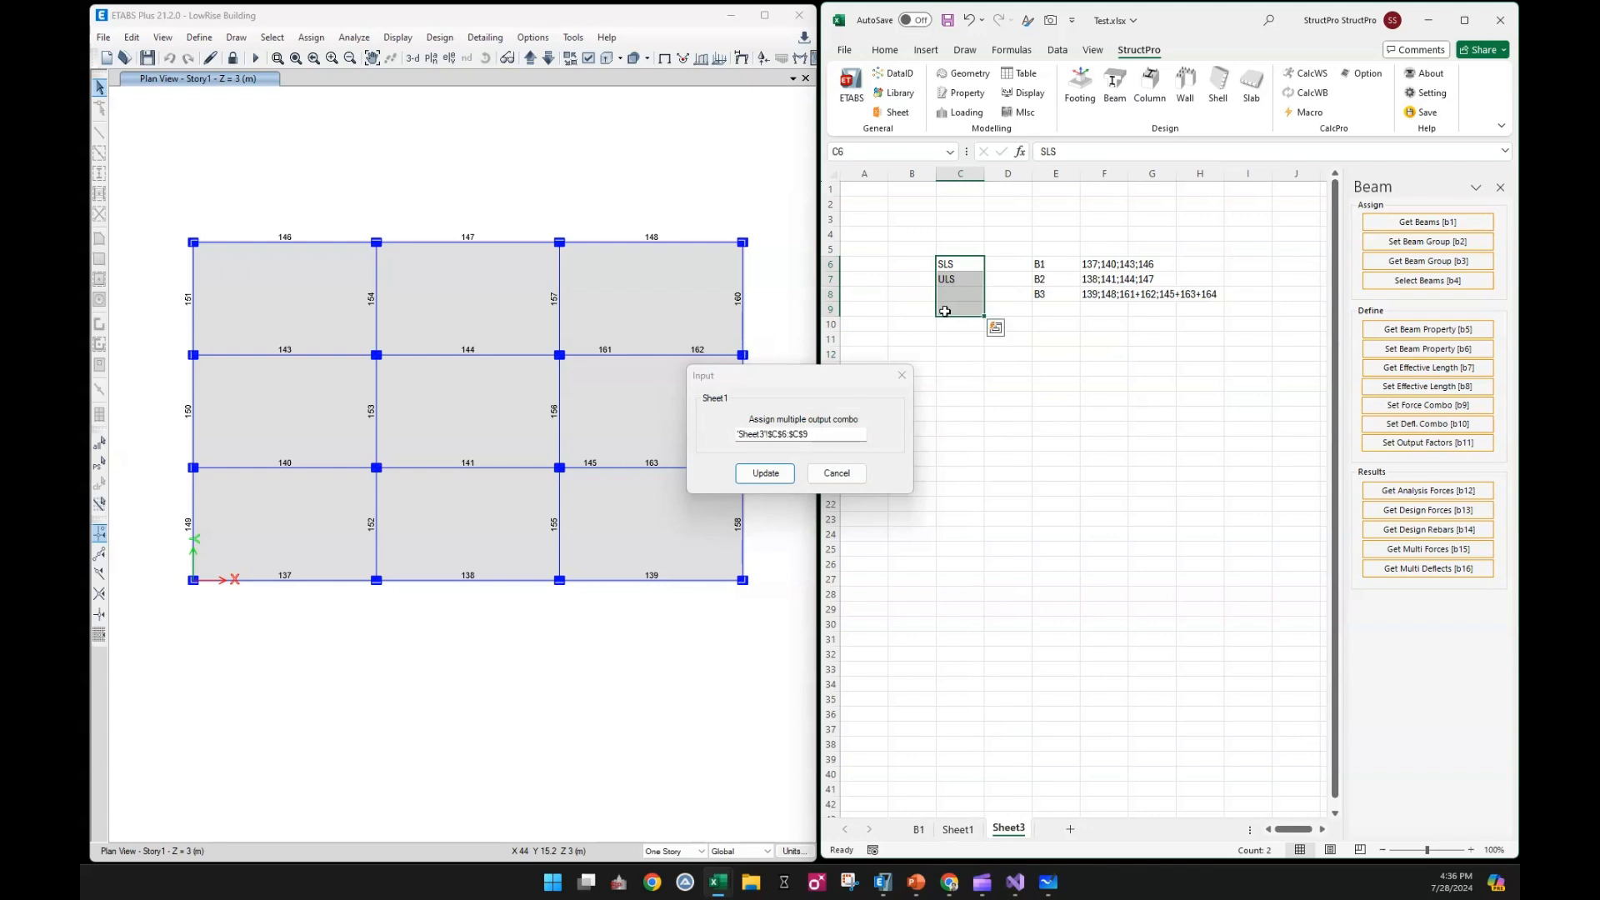
pyautogui.click(758, 474)
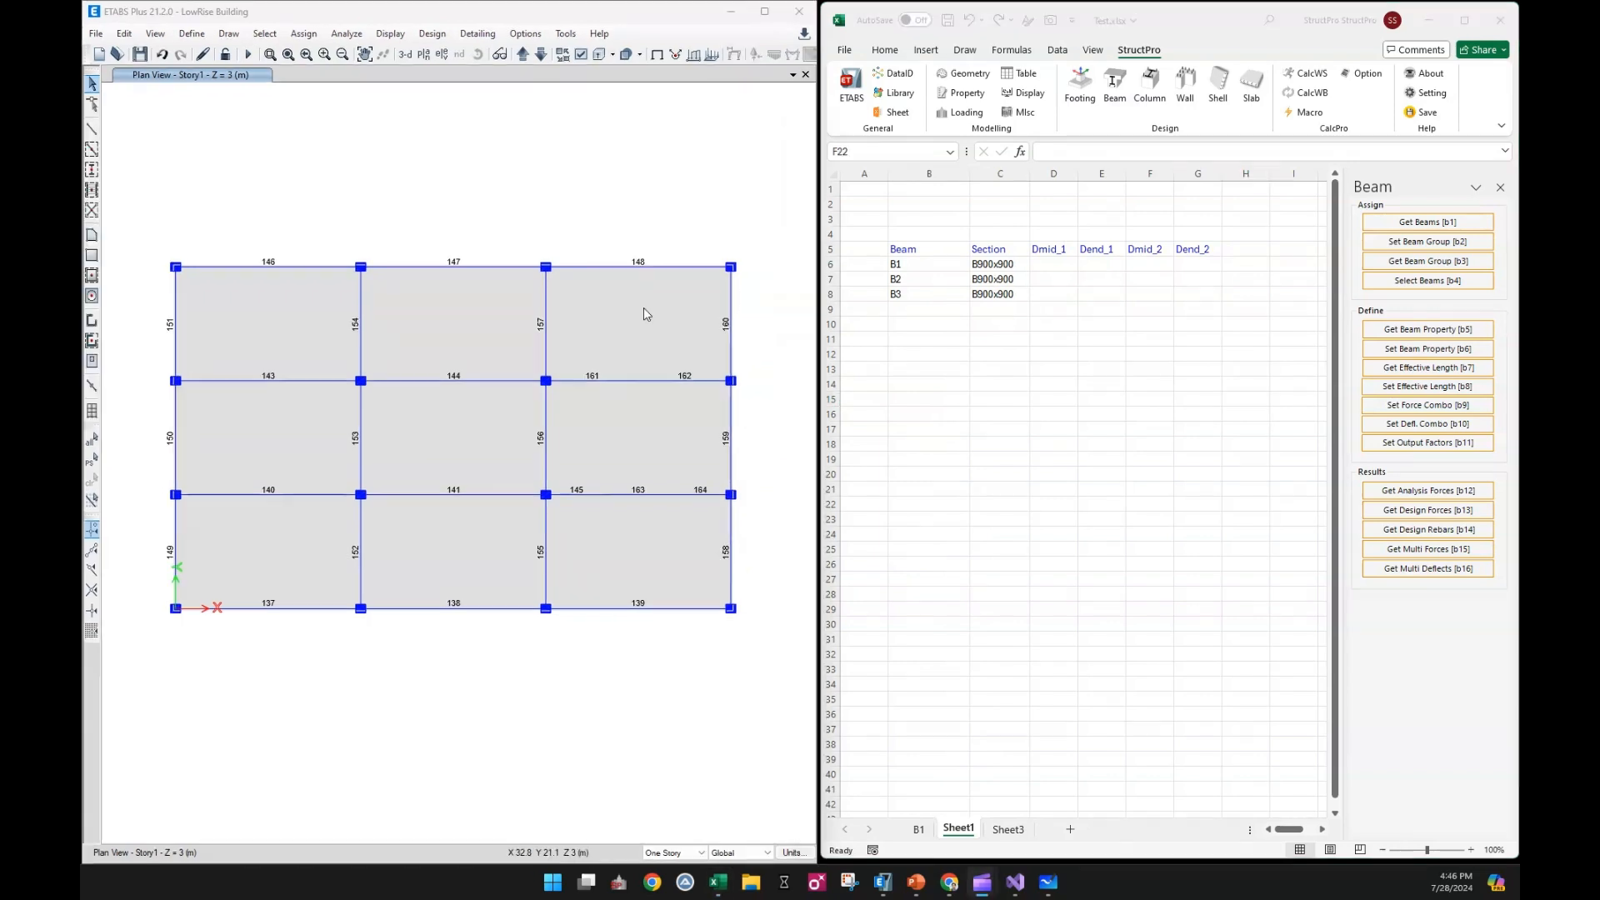
# Assign frame auto meshing with a minimum of 10 segments to all frames in the Story1 plan
pyautogui.click(889, 347)
pyautogui.click(389, 217)
pyautogui.moveTo(143, 187); pyautogui.dragTo(785, 703)
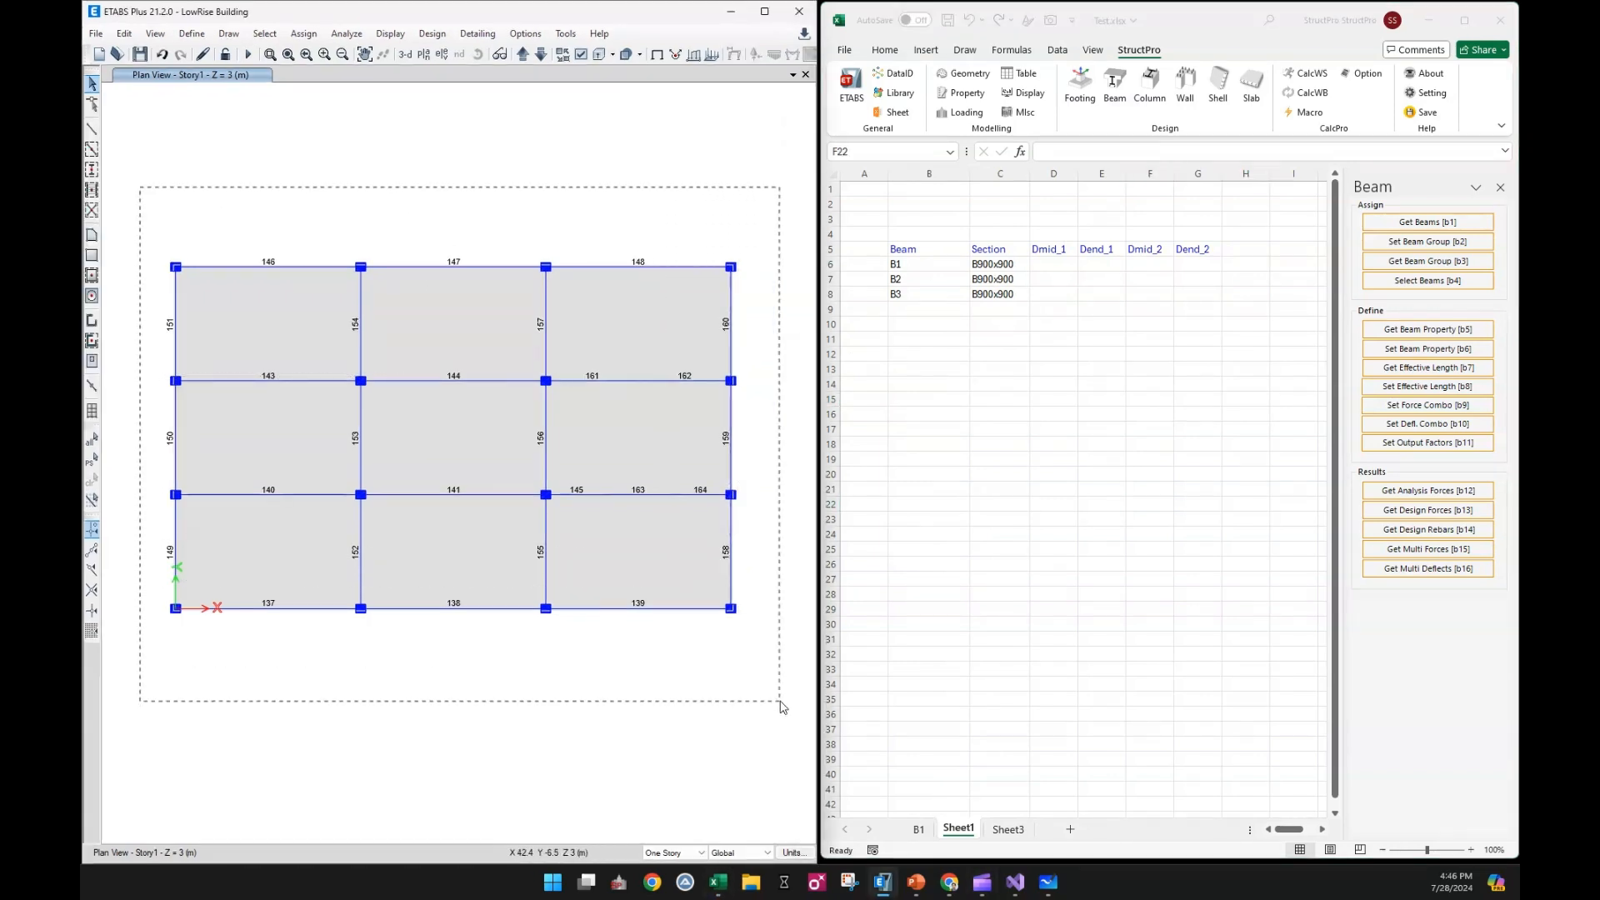
pyautogui.click(305, 34)
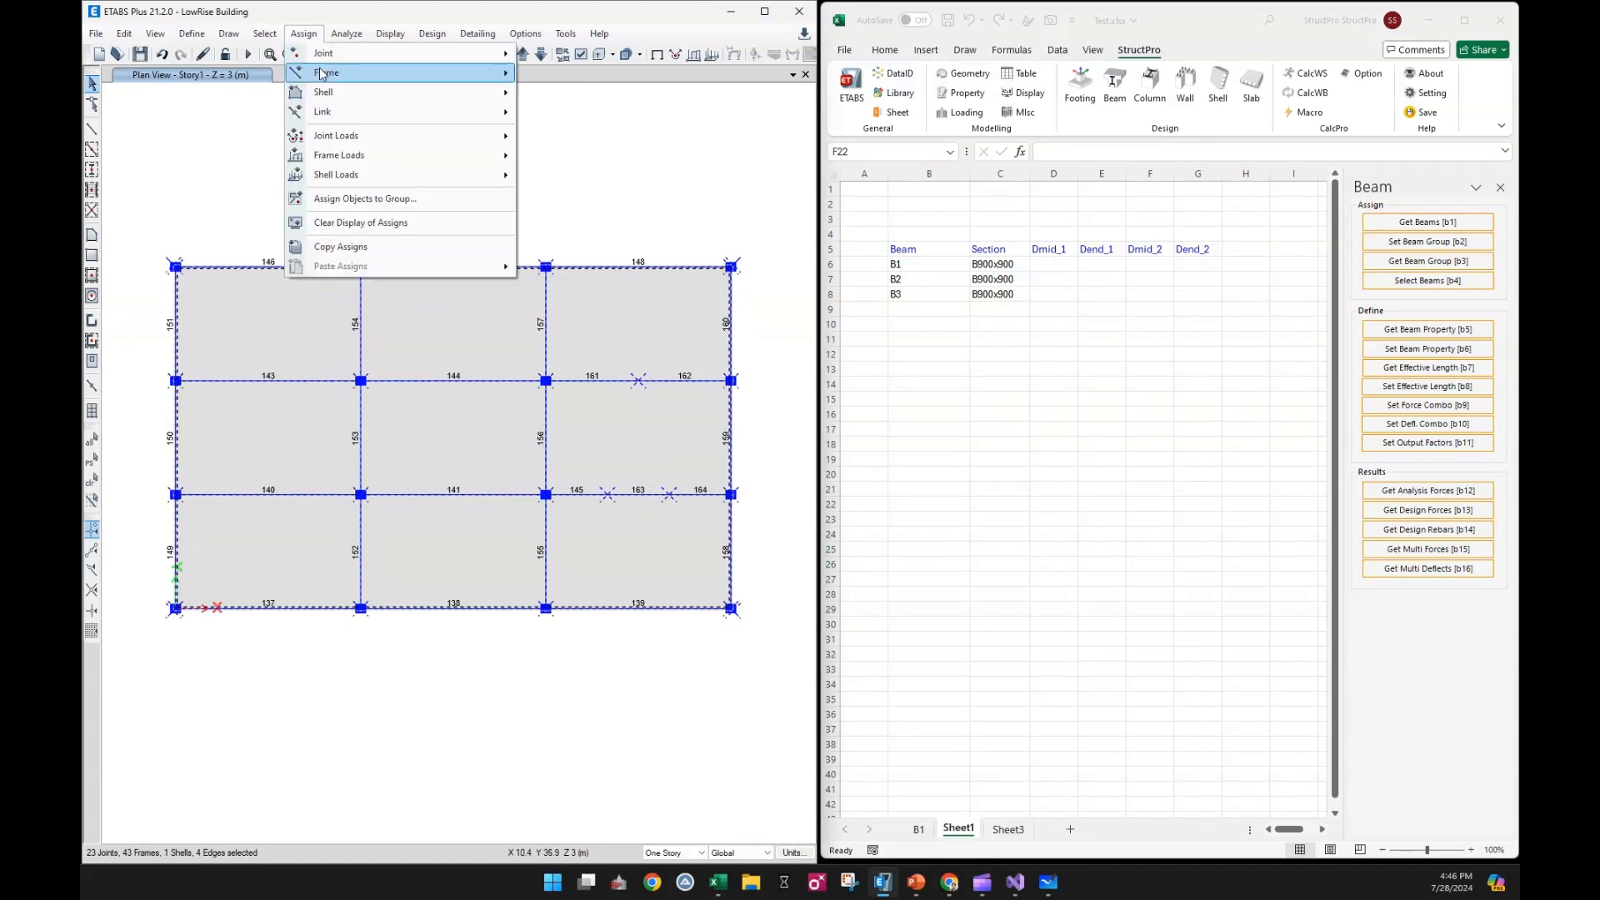
pyautogui.moveTo(327, 73)
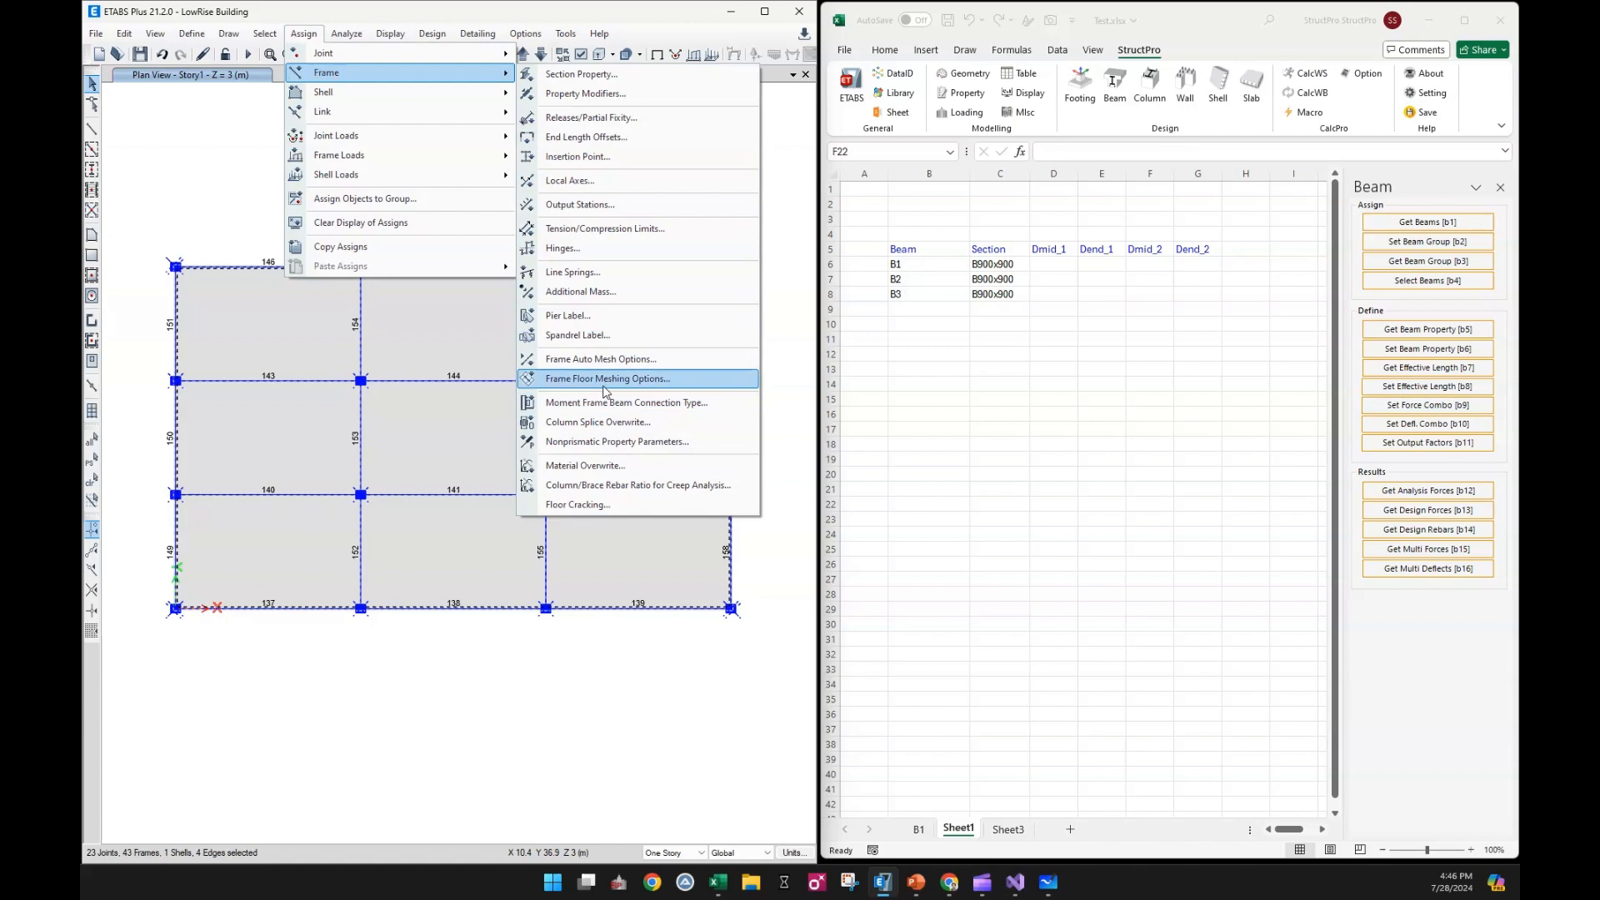
pyautogui.click(599, 358)
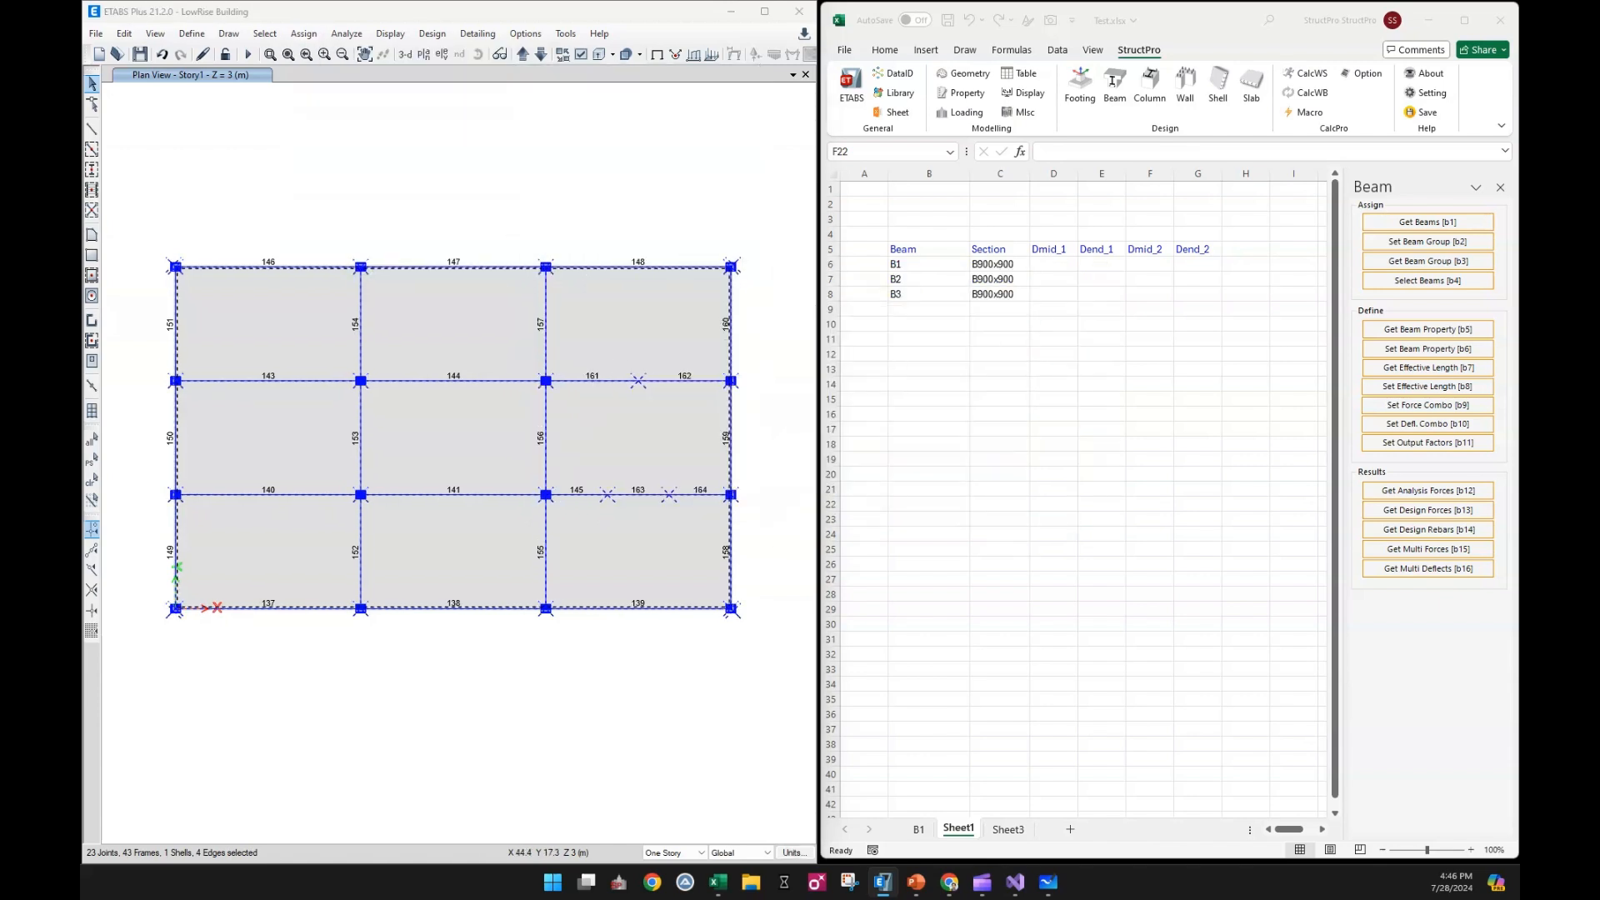
pyautogui.moveTo(830, 396); pyautogui.dragTo(832, 325)
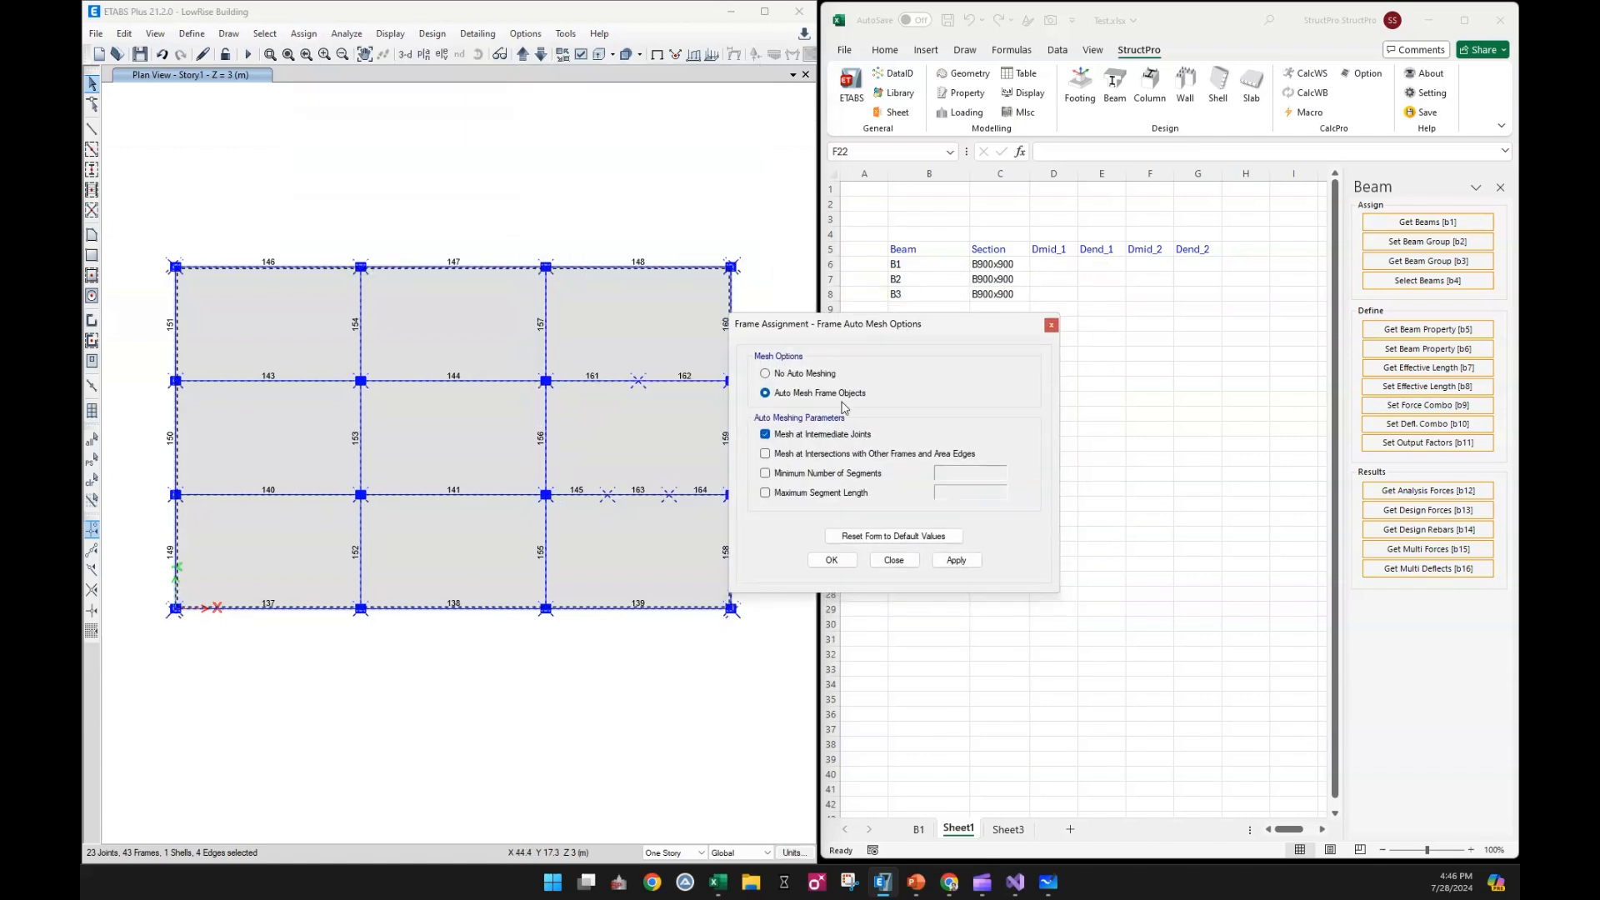
pyautogui.click(822, 477)
pyautogui.write('10')
pyautogui.click(956, 560)
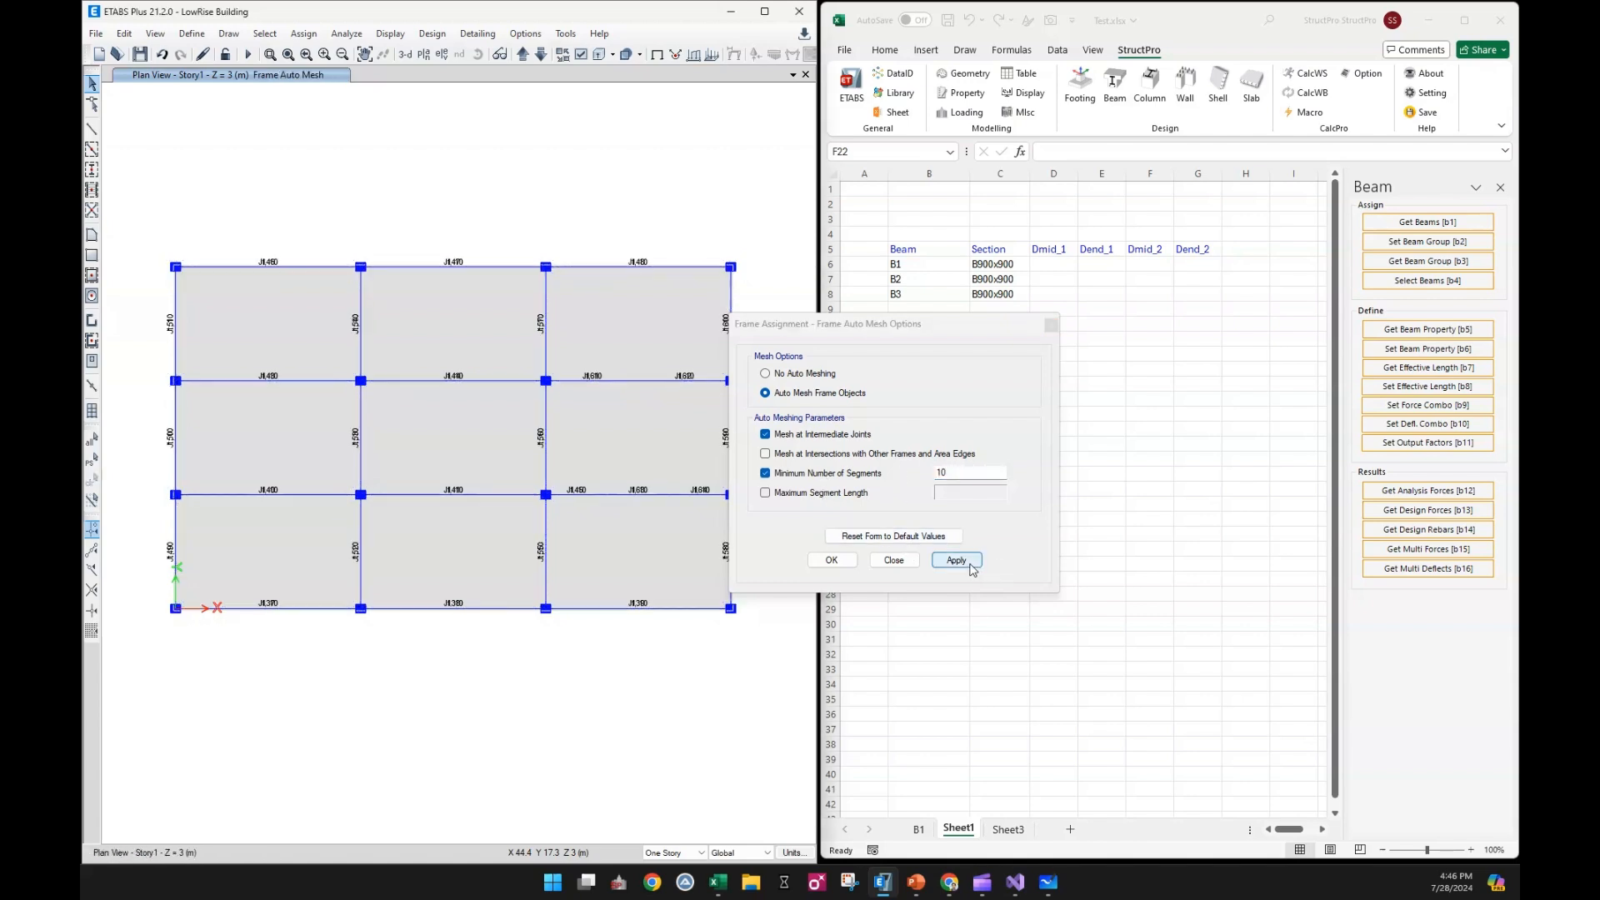
pyautogui.click(832, 560)
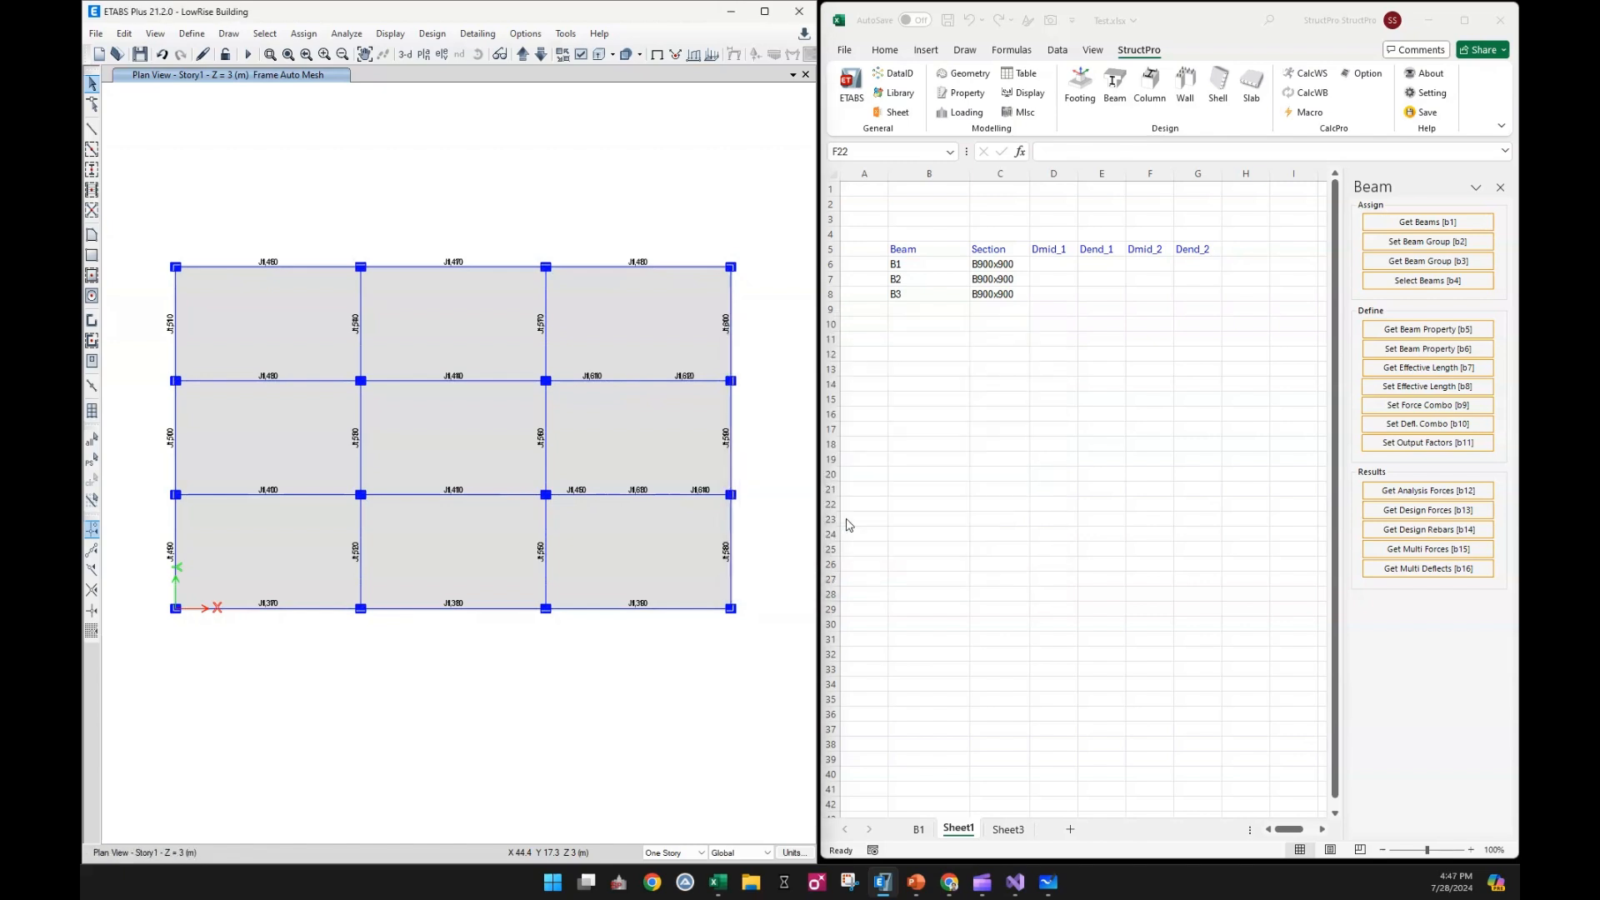
pyautogui.click(656, 54)
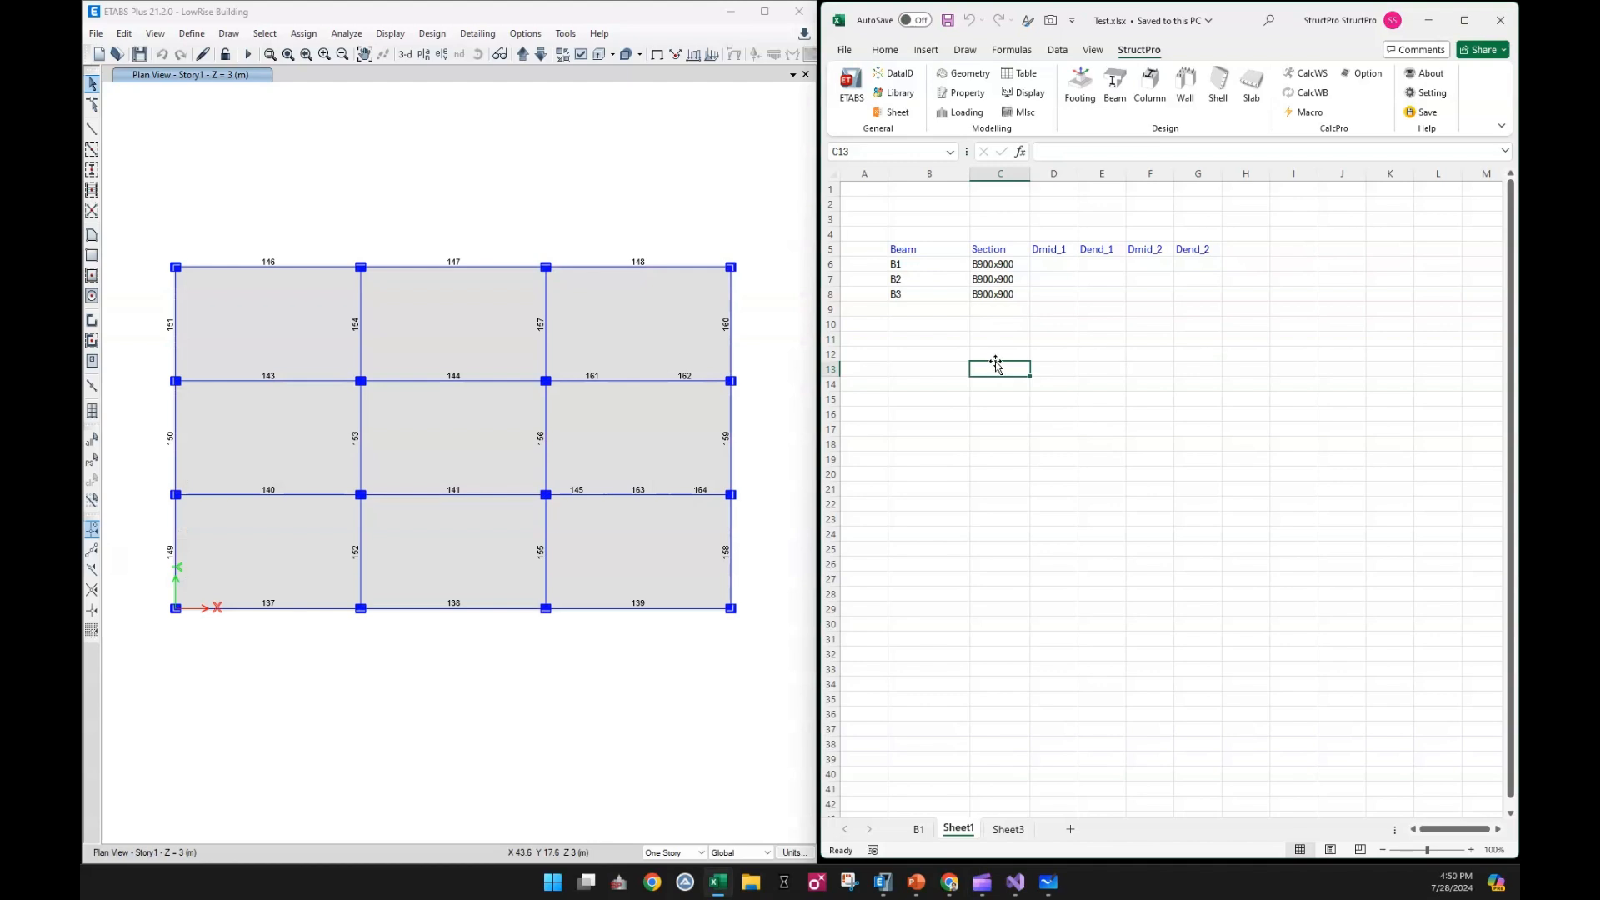
# Run the ETABS analysis and restore the undeformed plan view
pyautogui.click(314, 146)
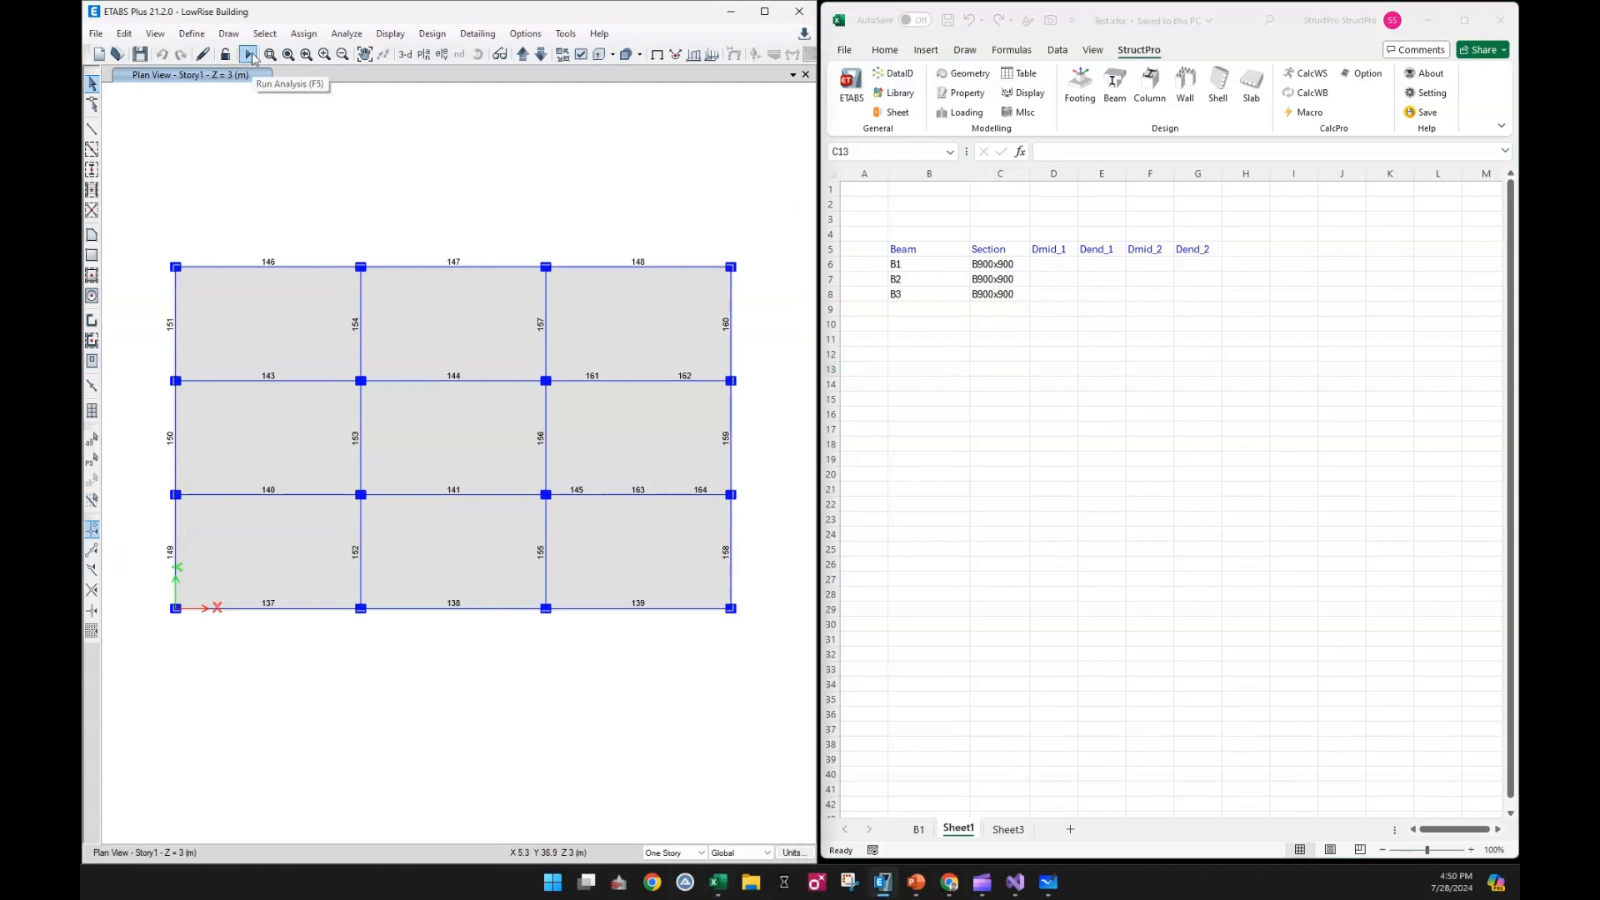
pyautogui.click(250, 55)
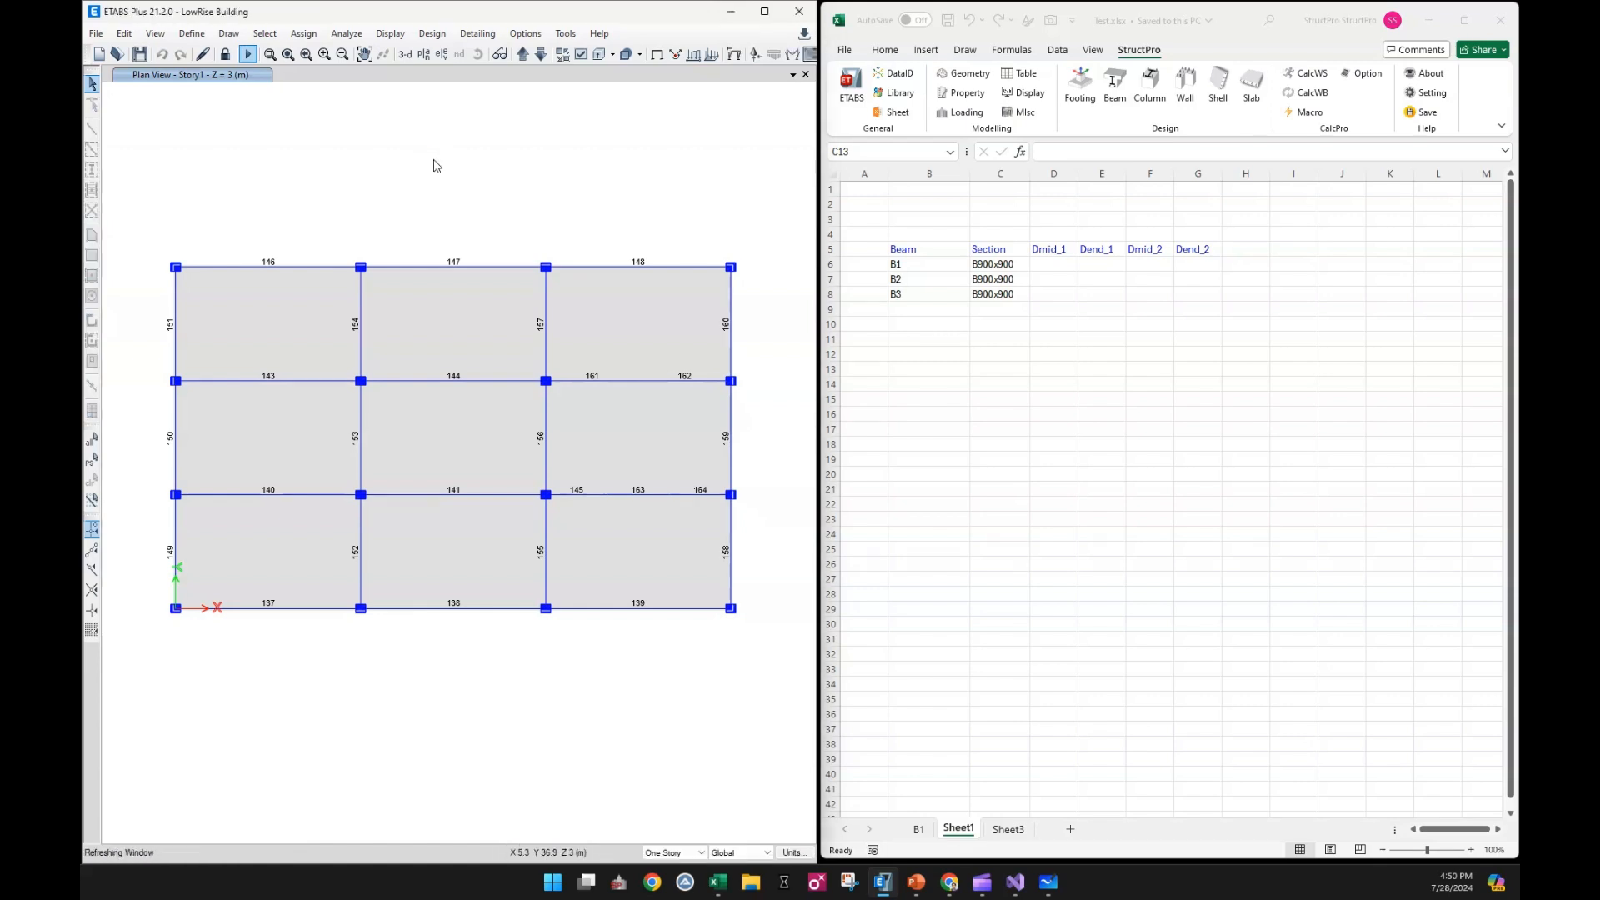
pyautogui.click(657, 55)
pyautogui.click(1042, 389)
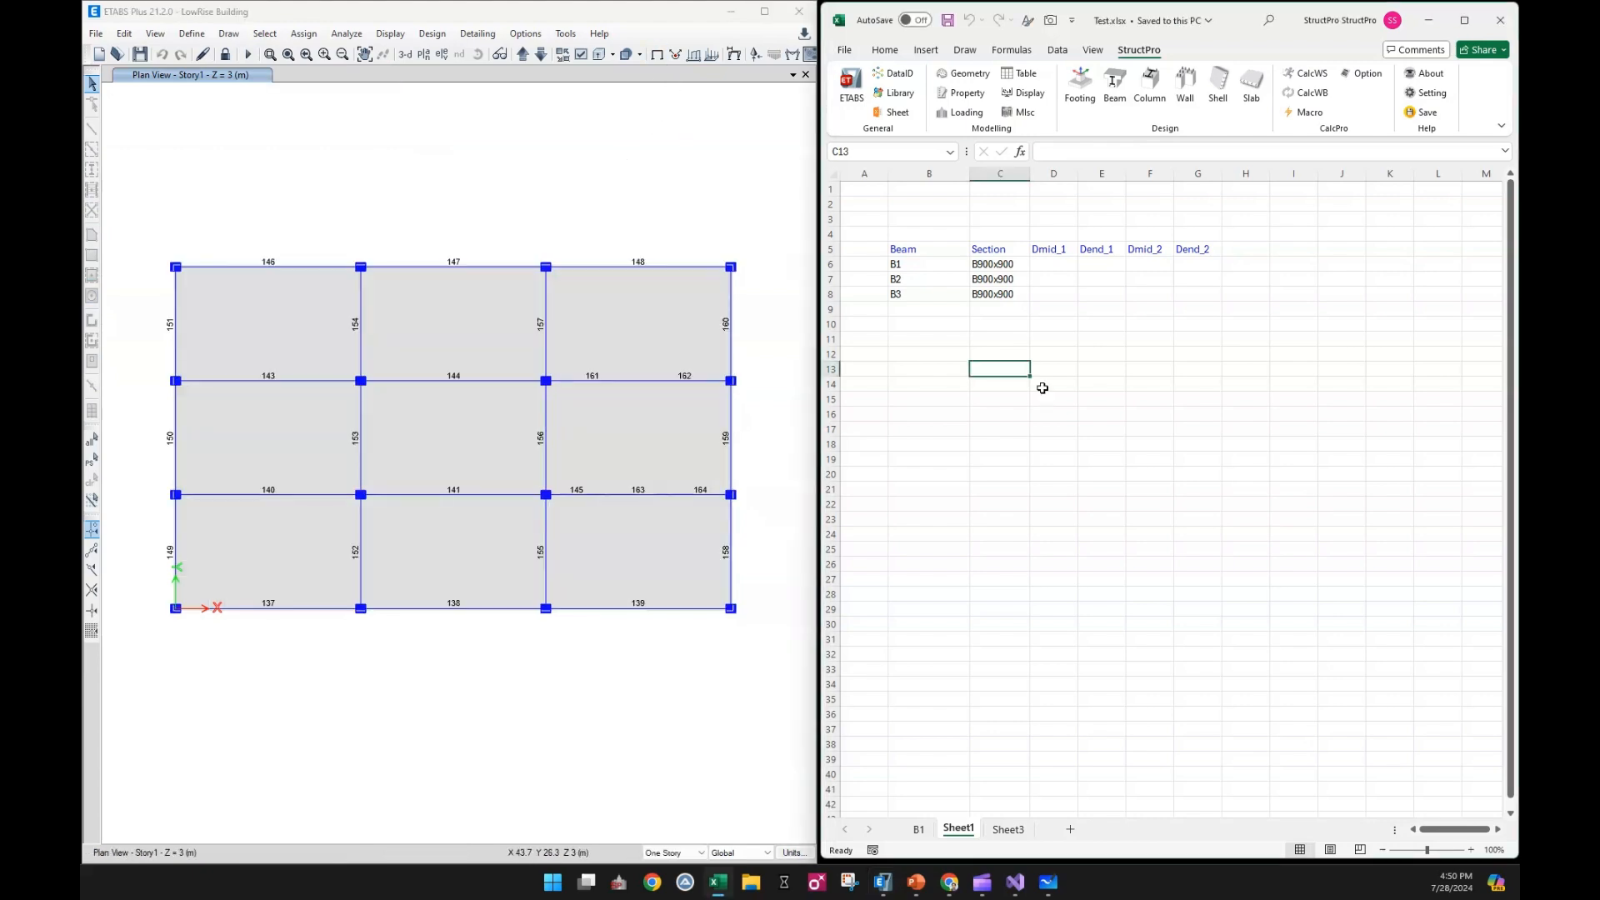
# Retrieve the multi-combination deflections for beams B1 to B3 in cells B6:B8
pyautogui.click(1115, 83)
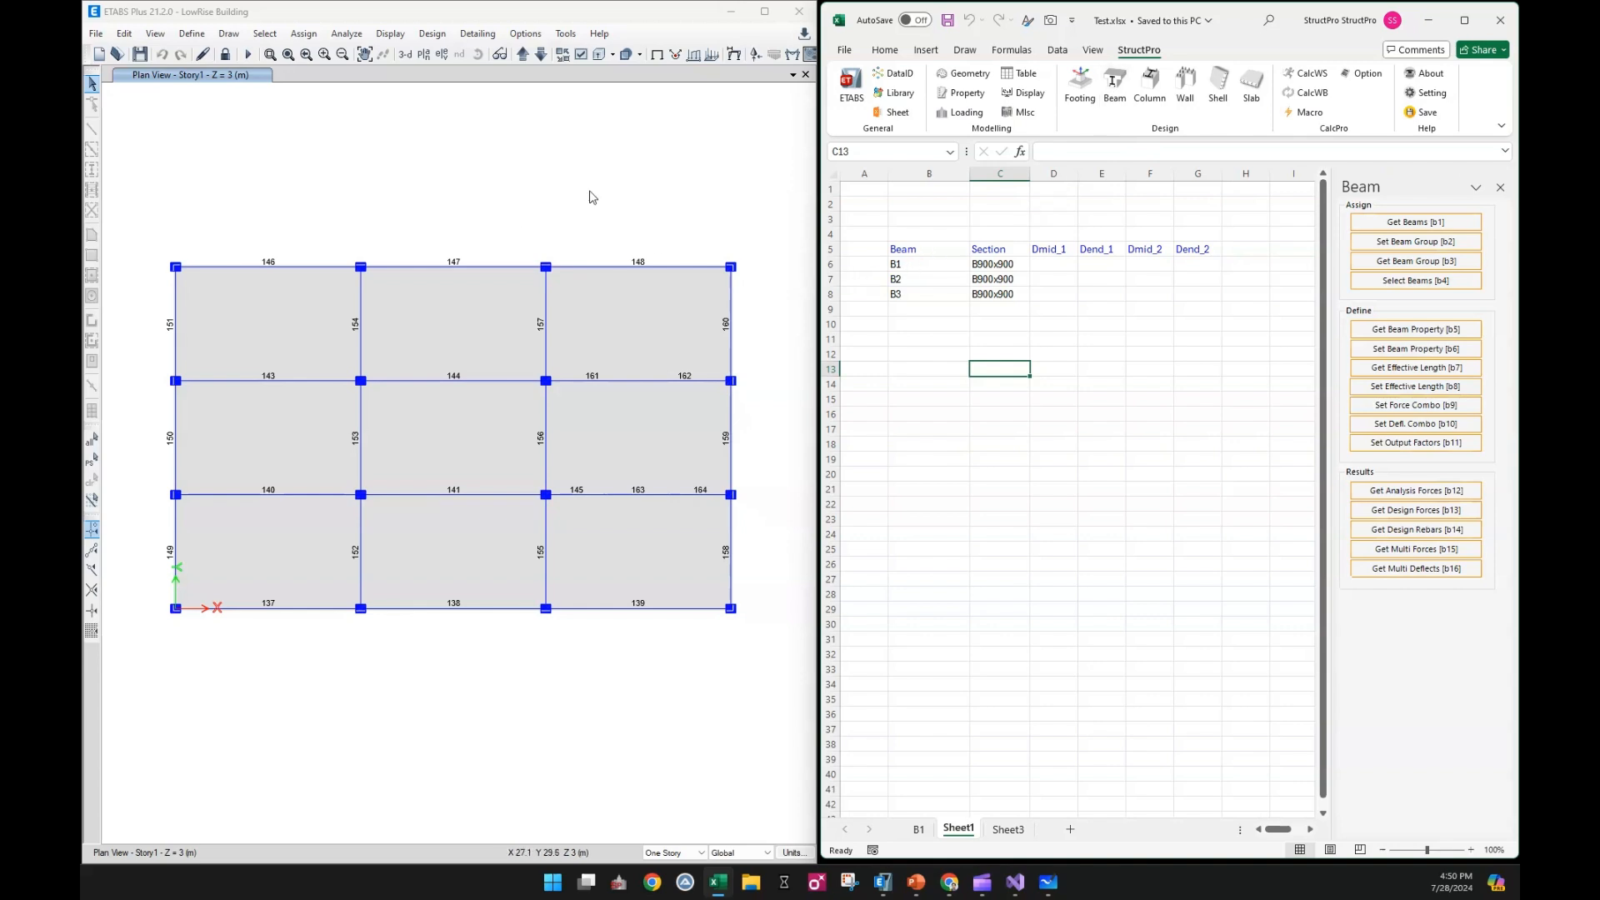
pyautogui.moveTo(934, 265); pyautogui.dragTo(934, 294)
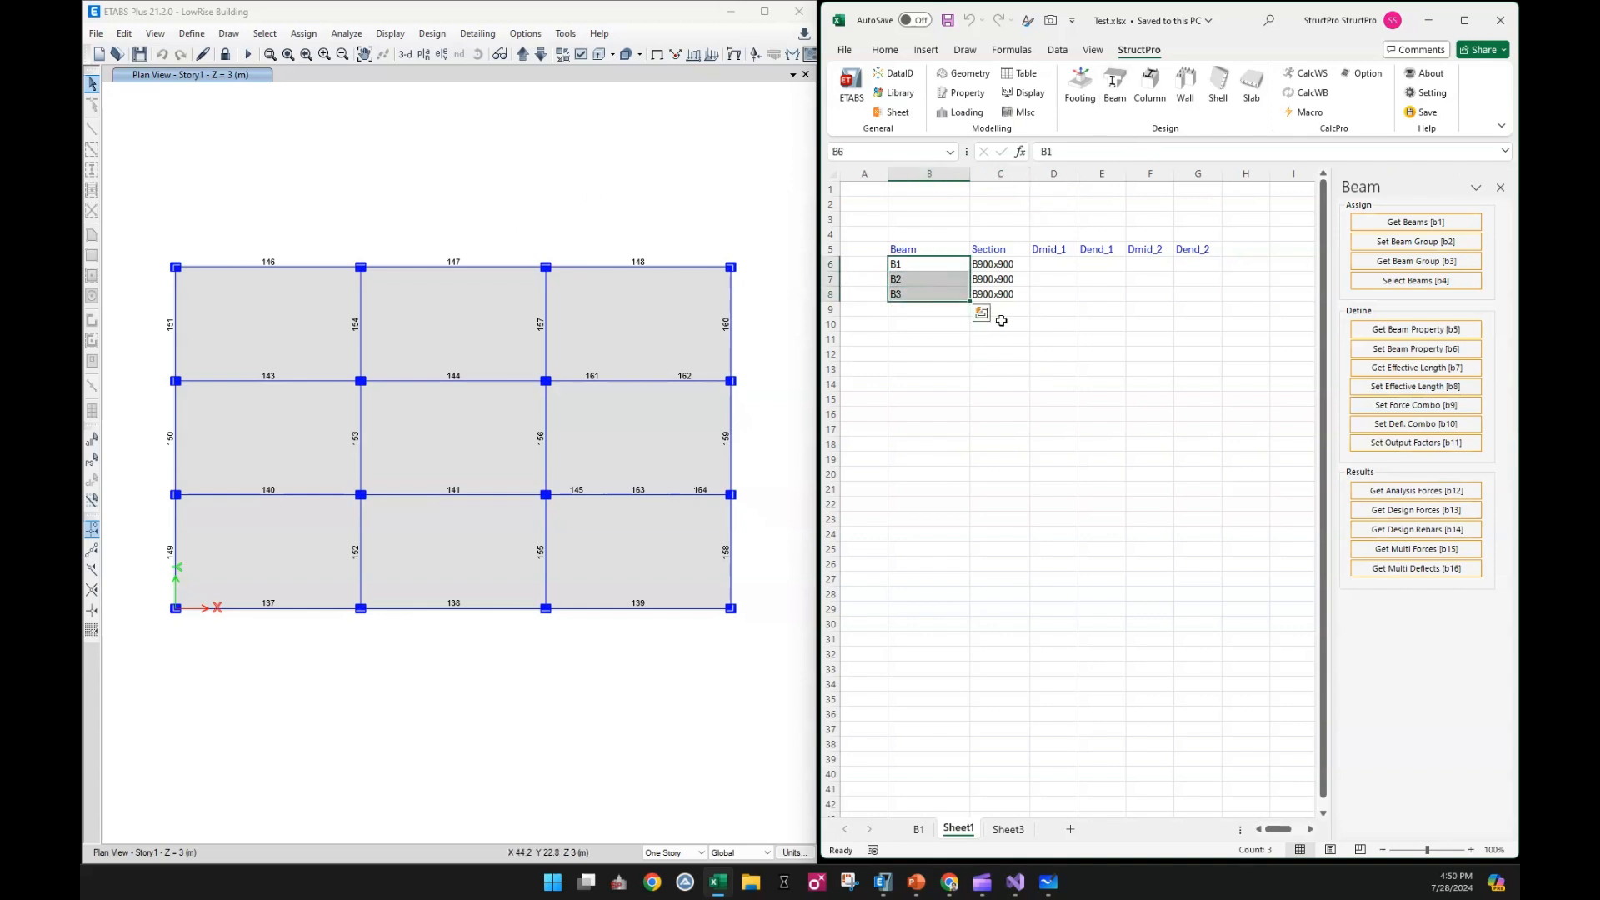
pyautogui.click(1434, 571)
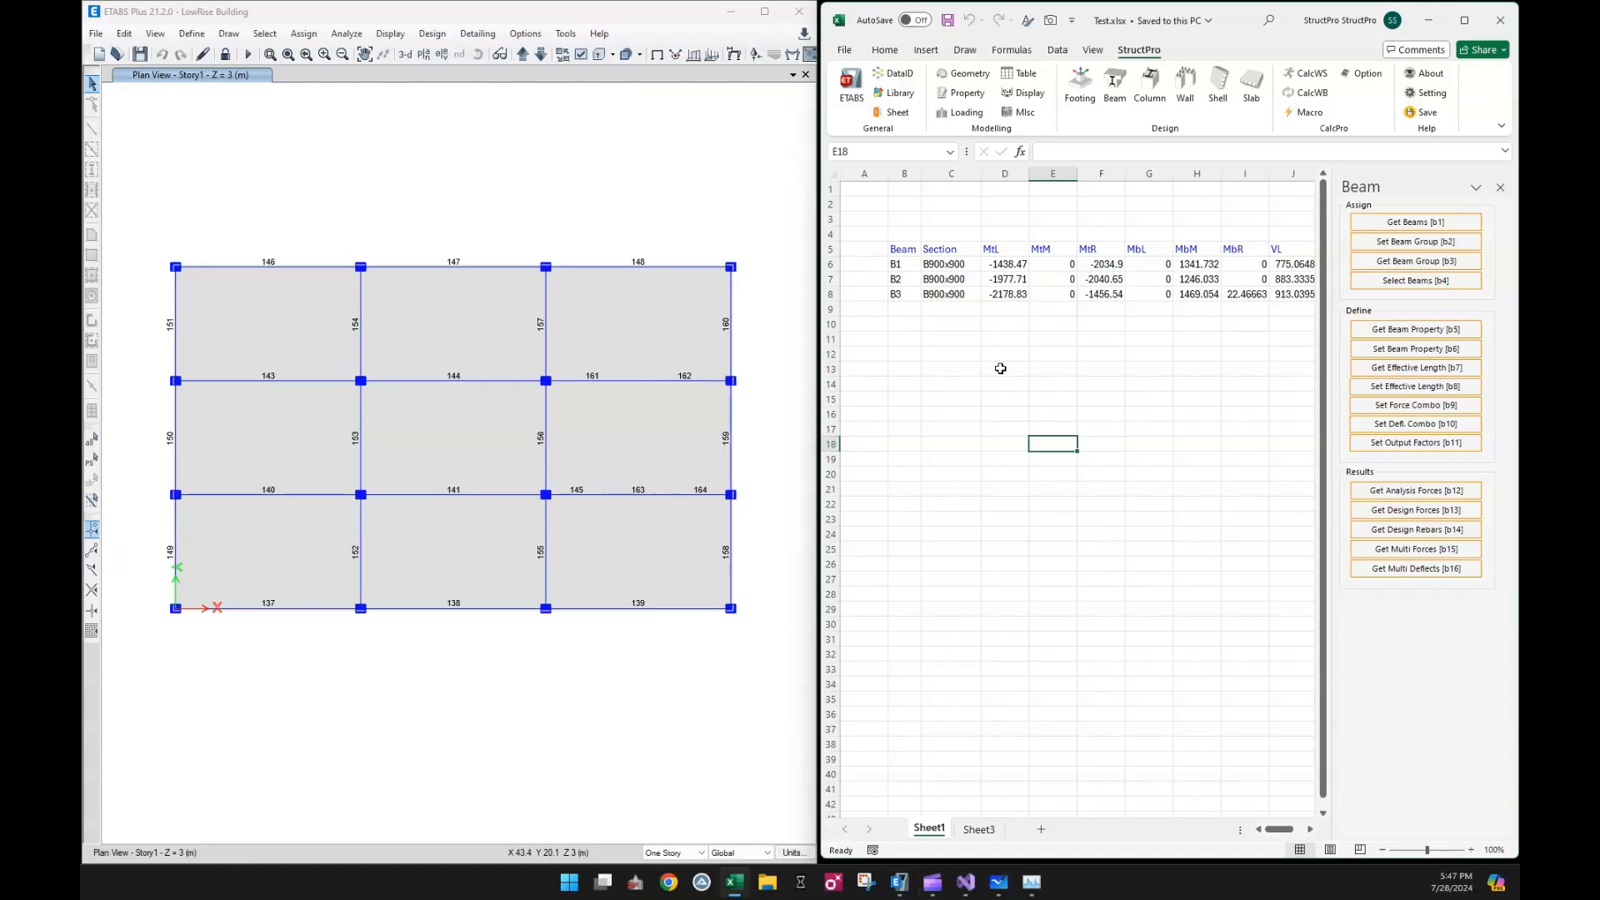
# Close the Beam pane and open the Data Index pane
pyautogui.click(1499, 188)
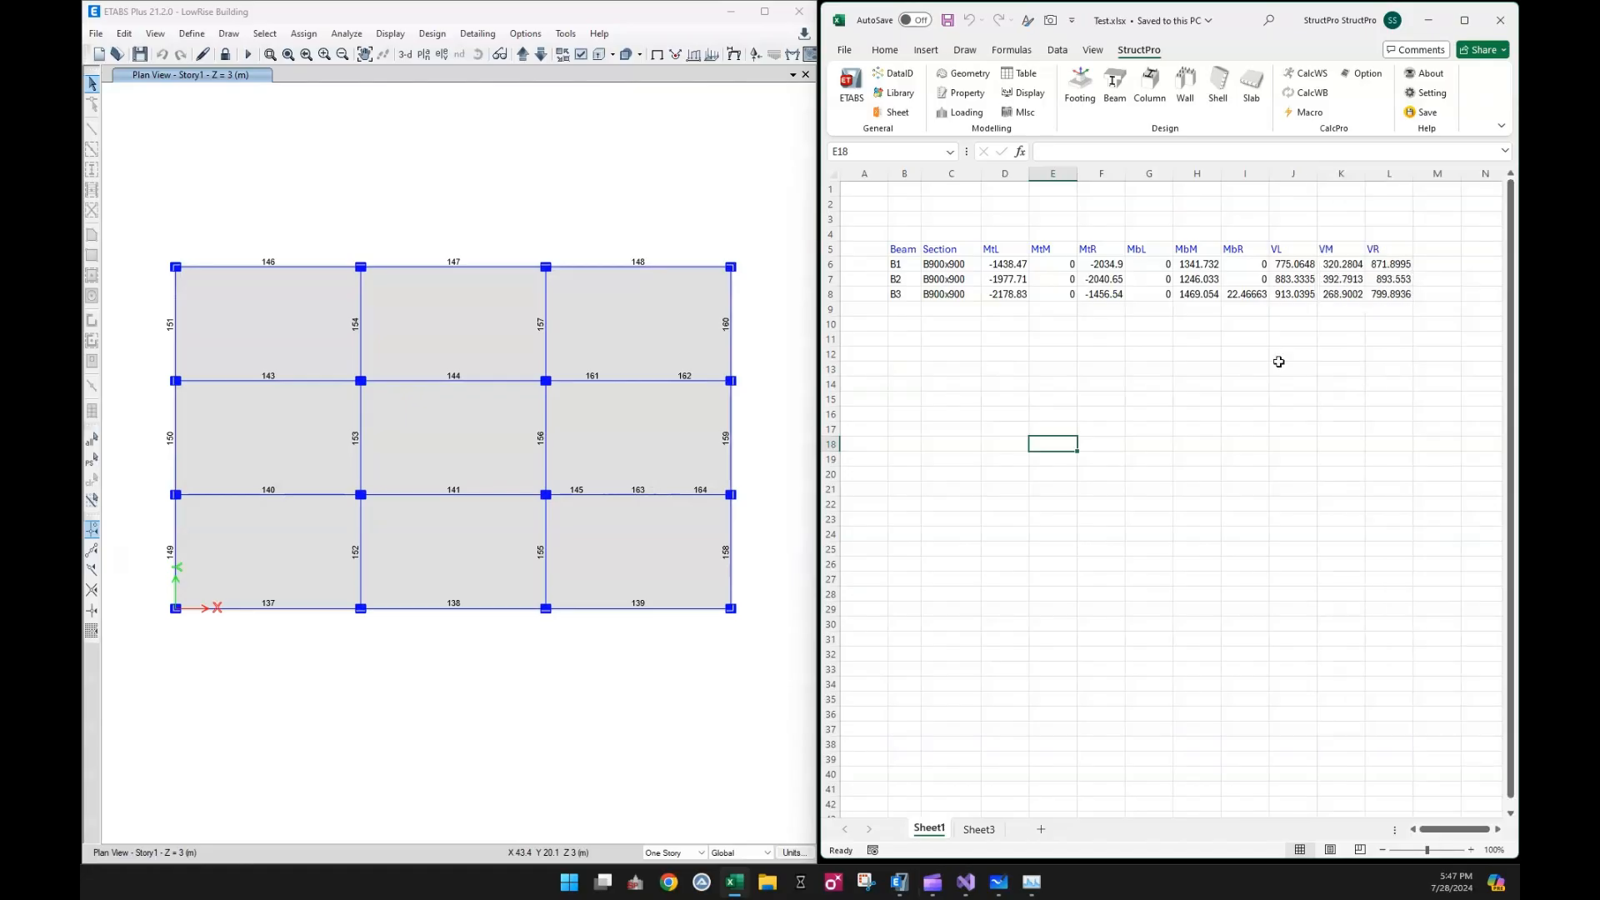
pyautogui.click(1247, 382)
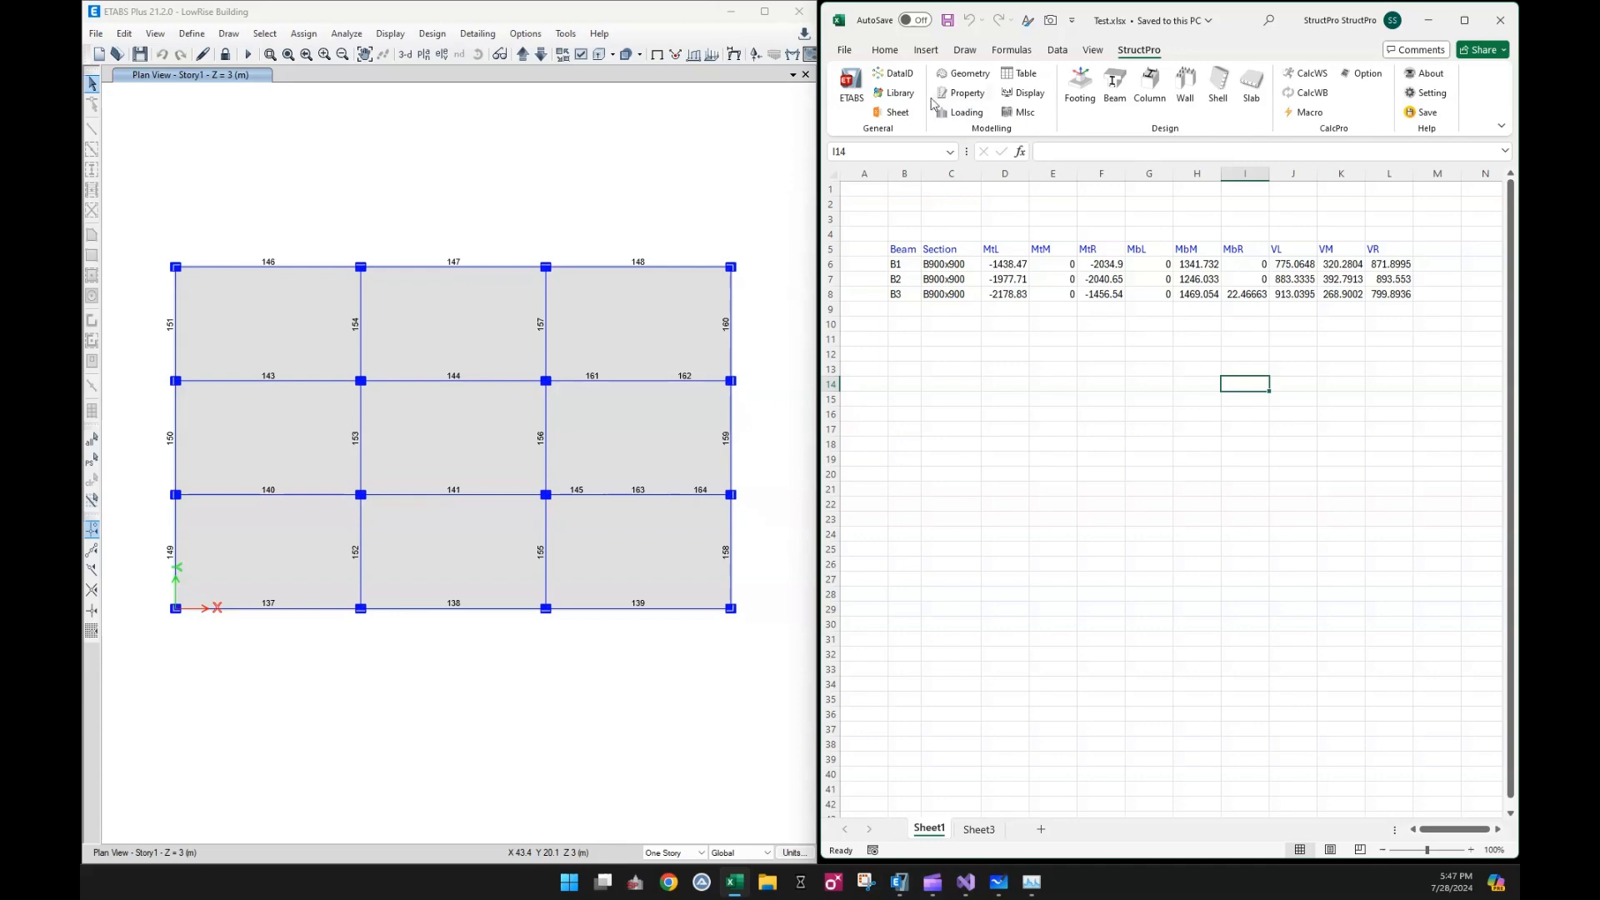
pyautogui.click(890, 80)
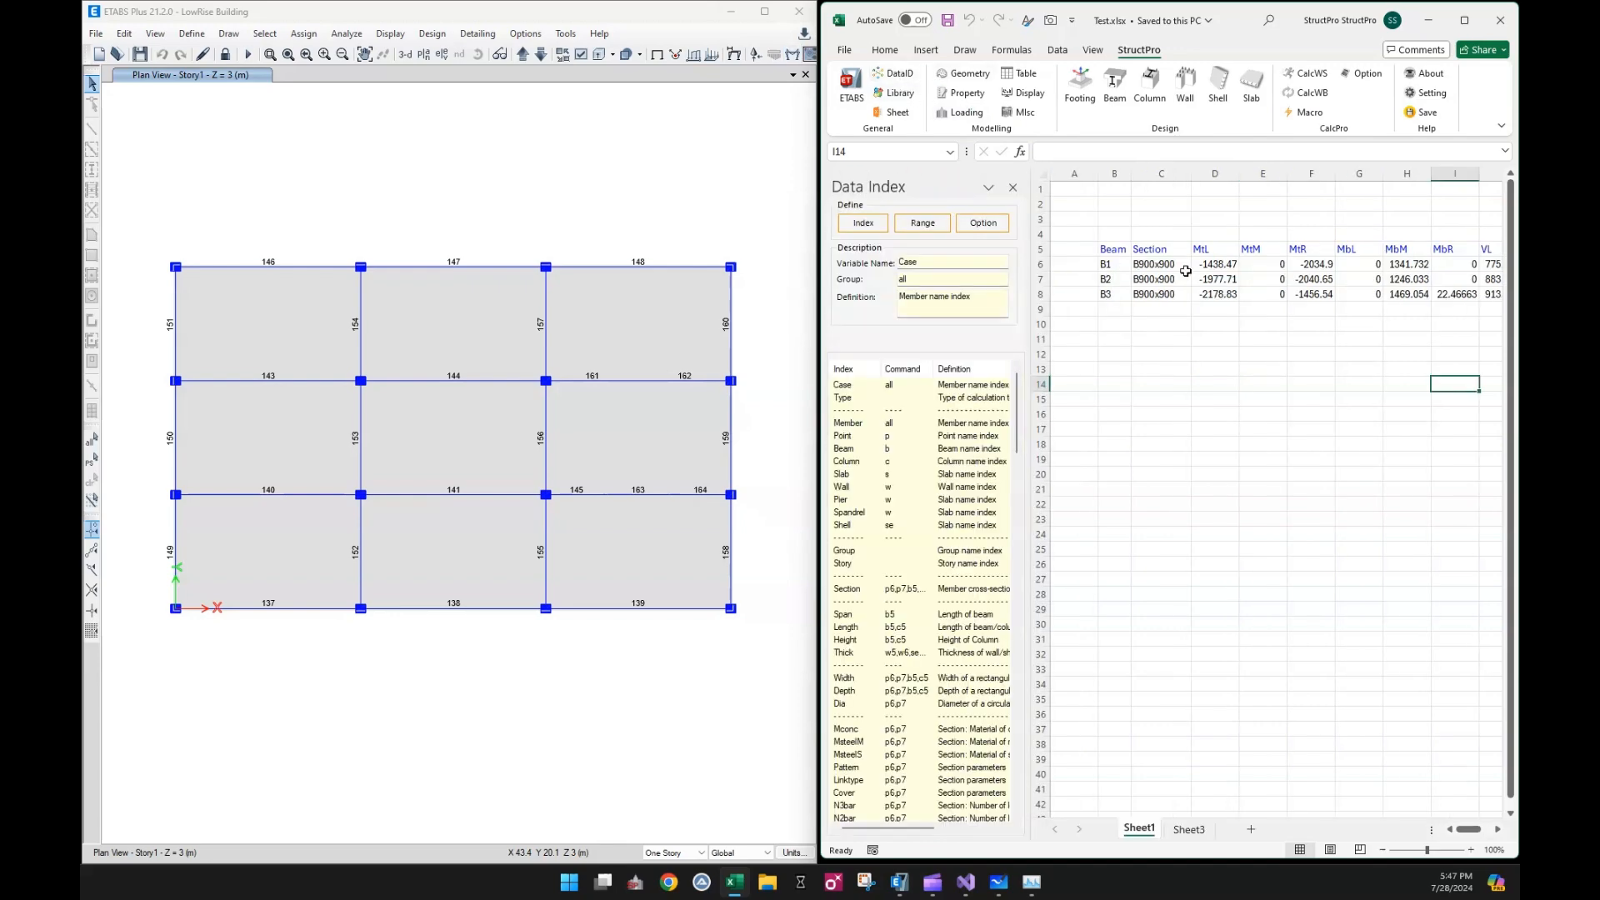
# Insert the required reinforcement index headers MtL_Asd through VR_Asd into row 5 starting at cell M5
pyautogui.moveTo(1018, 392); pyautogui.dragTo(1000, 726)
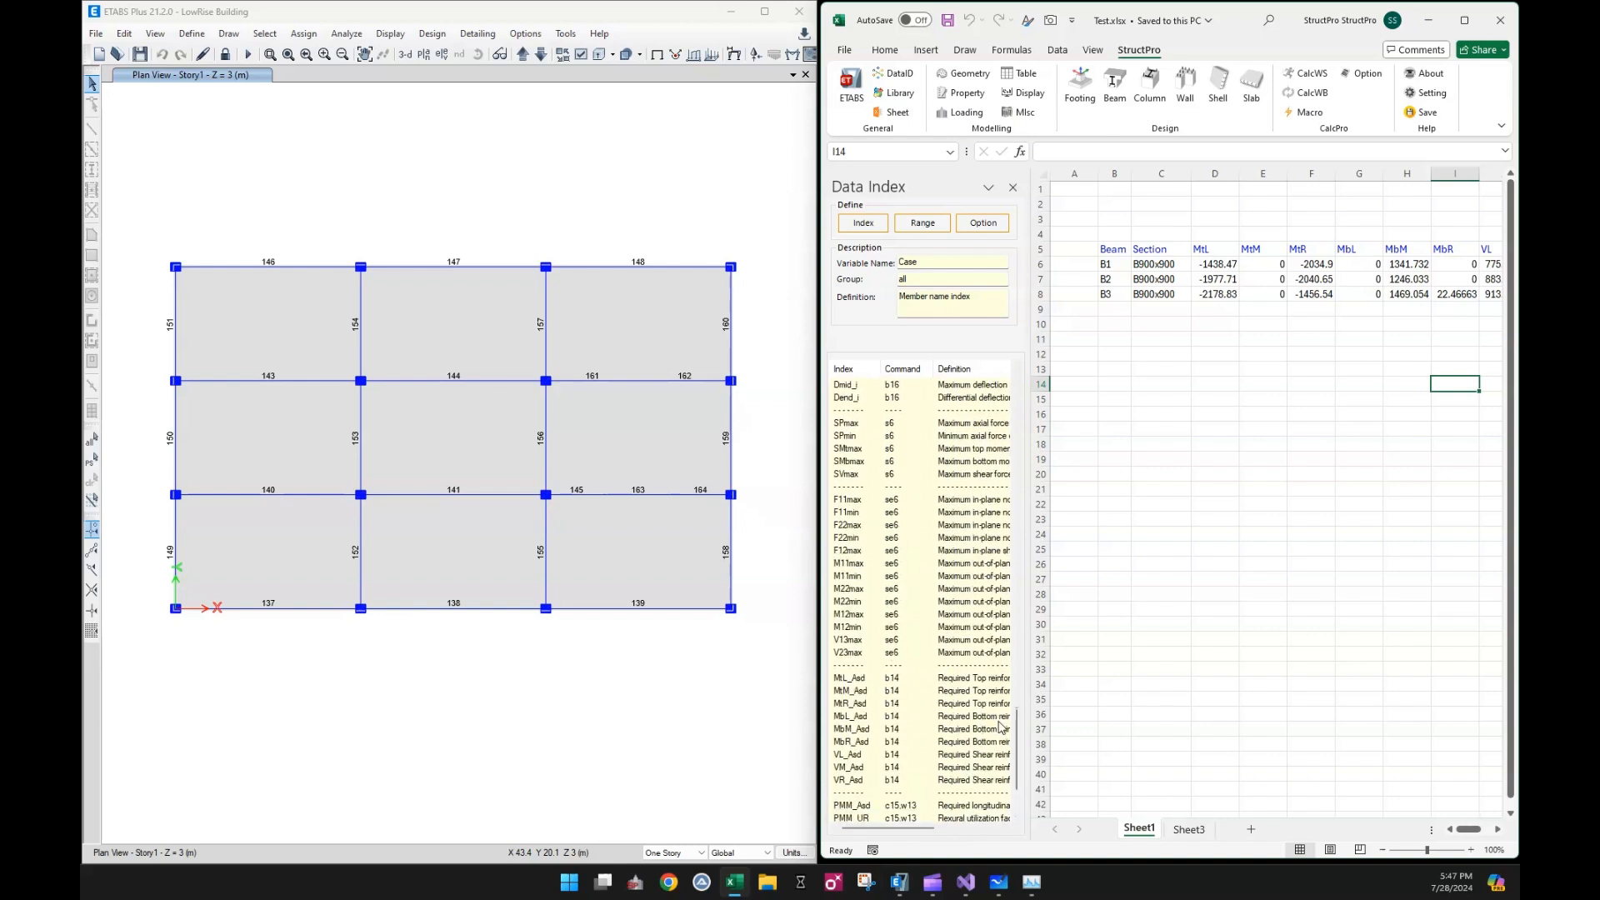
pyautogui.scroll(-2, 883, 658)
pyautogui.click(866, 604)
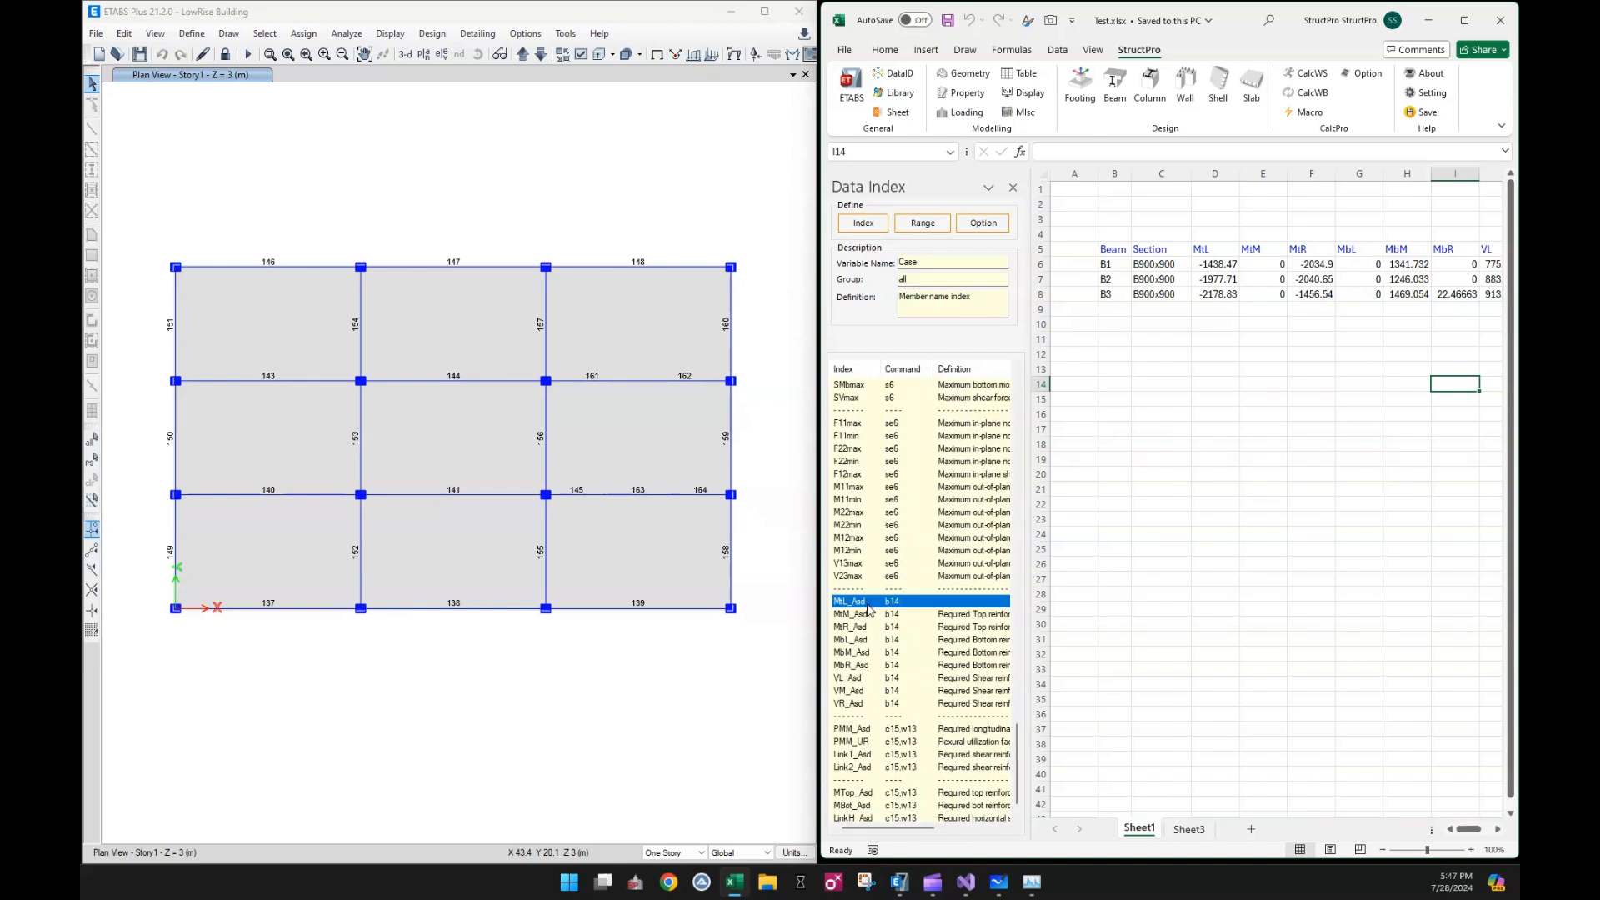
pyautogui.keyDown('shift'); pyautogui.click(872, 706); pyautogui.keyUp('shift')
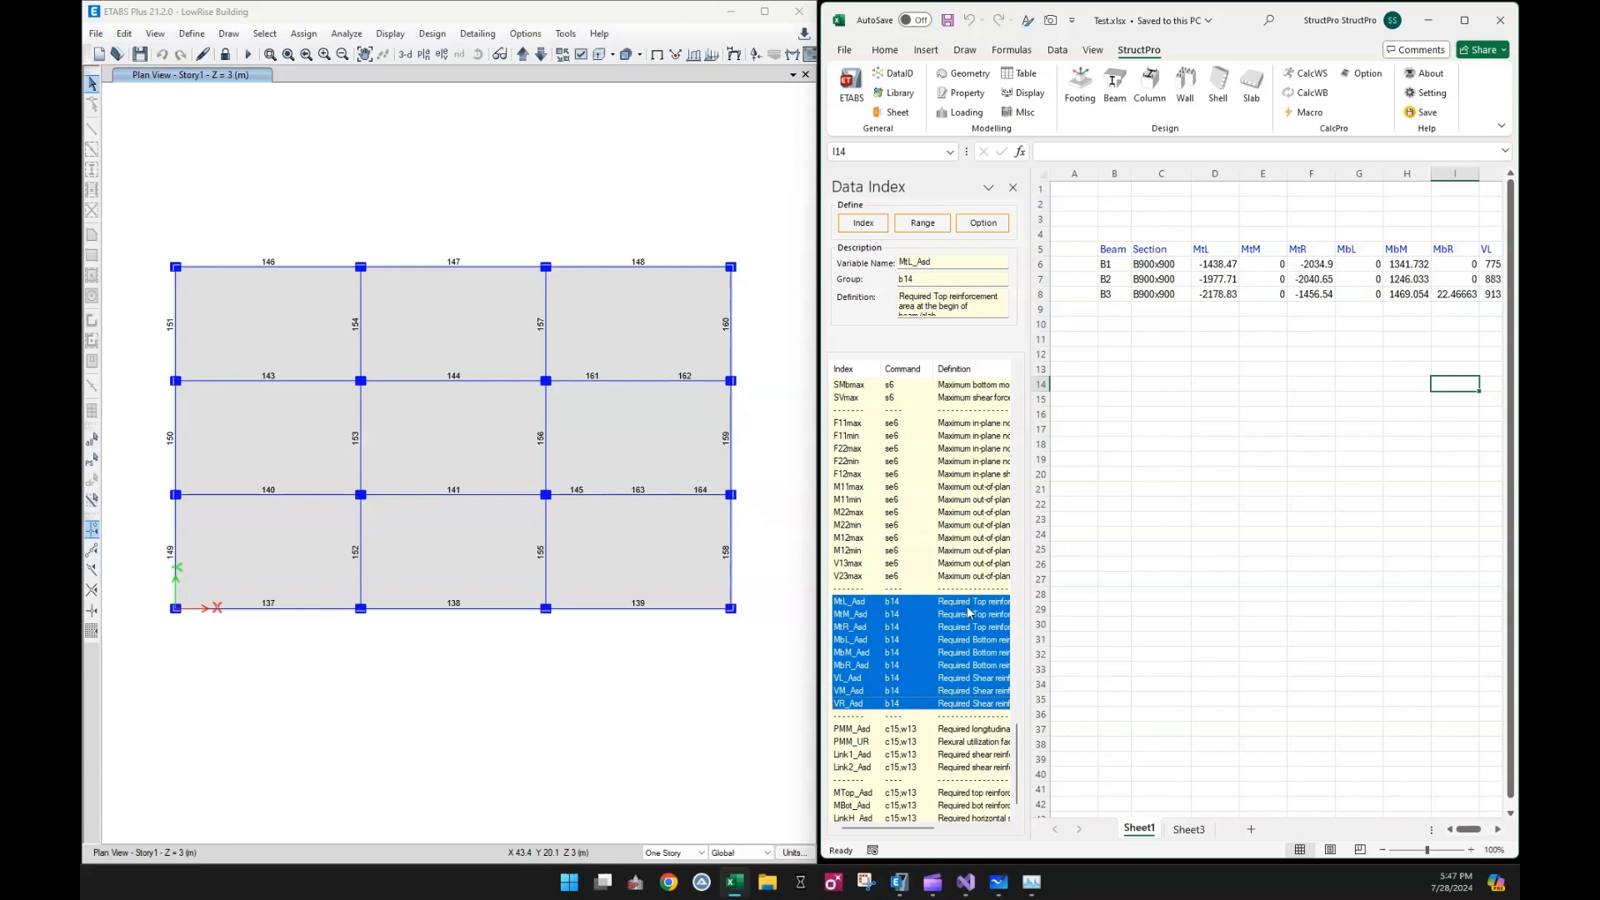
pyautogui.moveTo(1473, 830); pyautogui.dragTo(1487, 831)
pyautogui.click(1479, 249)
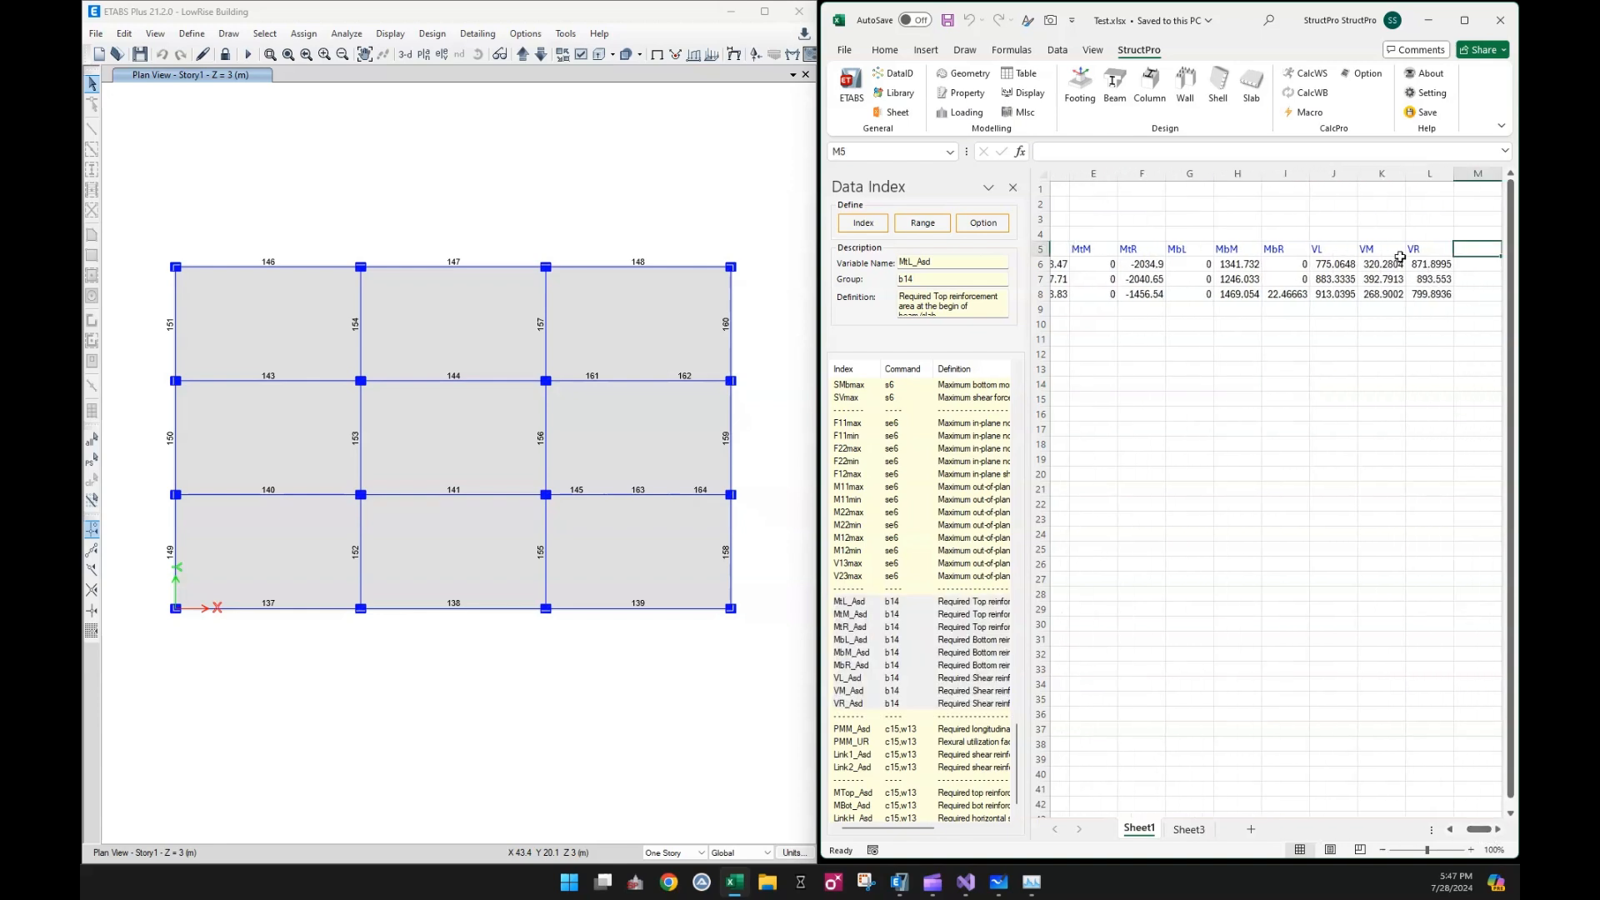
pyautogui.click(863, 222)
pyautogui.click(1239, 402)
pyautogui.moveTo(1468, 831); pyautogui.dragTo(1487, 832)
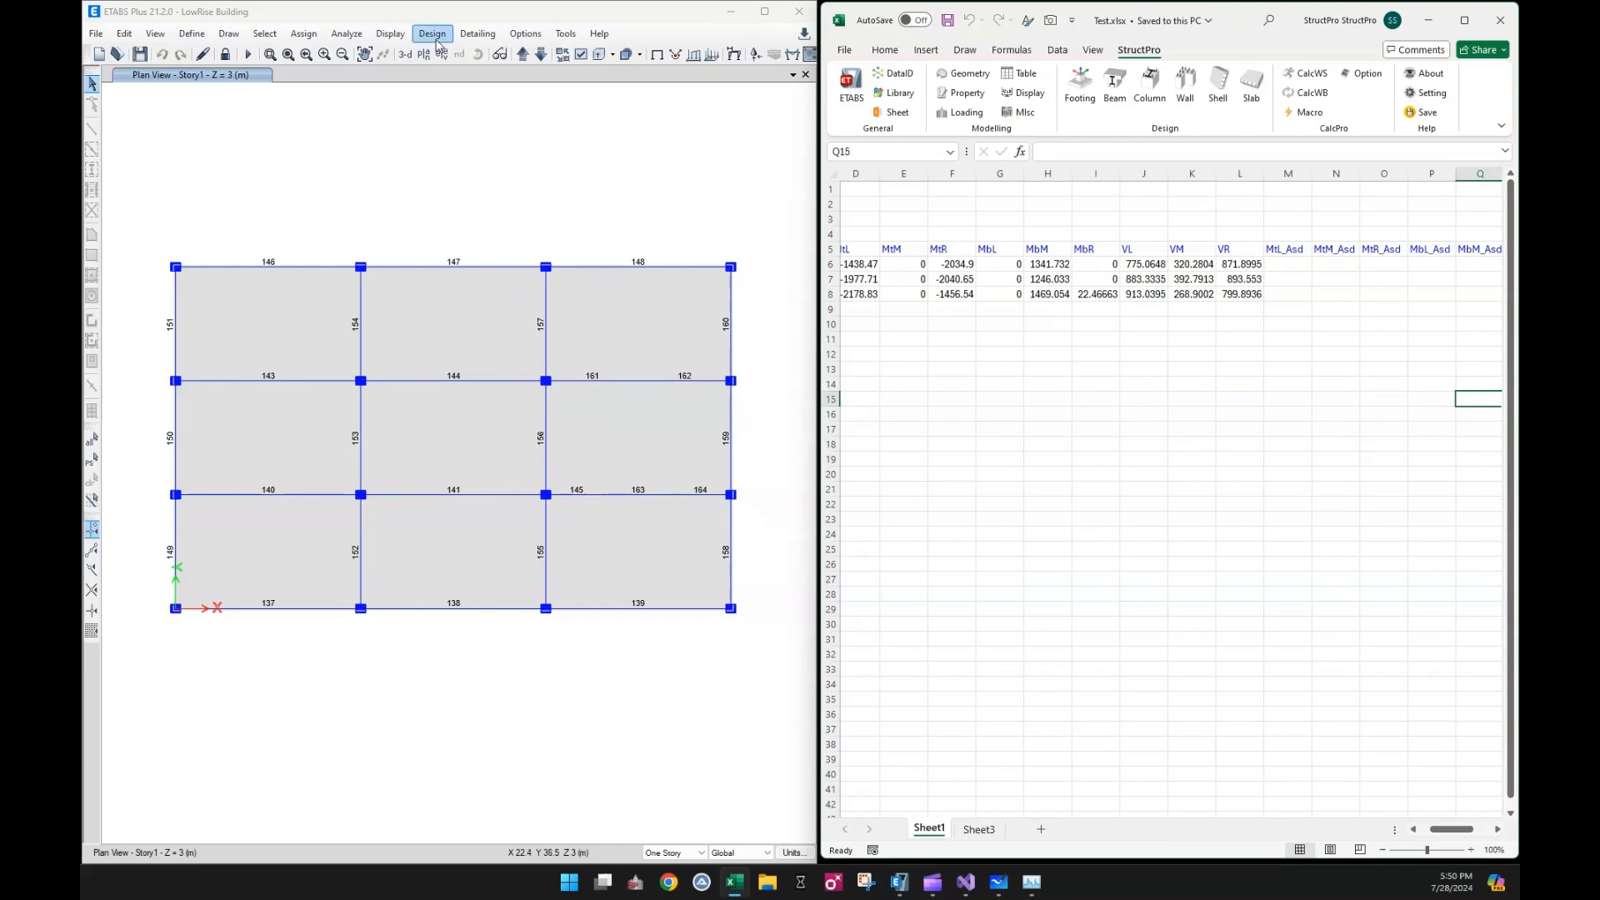
# Review the concrete frame design preferences for Eurocode 2-2004 in ETABS and accept them as they are
pyautogui.click(433, 33)
pyautogui.moveTo(497, 74)
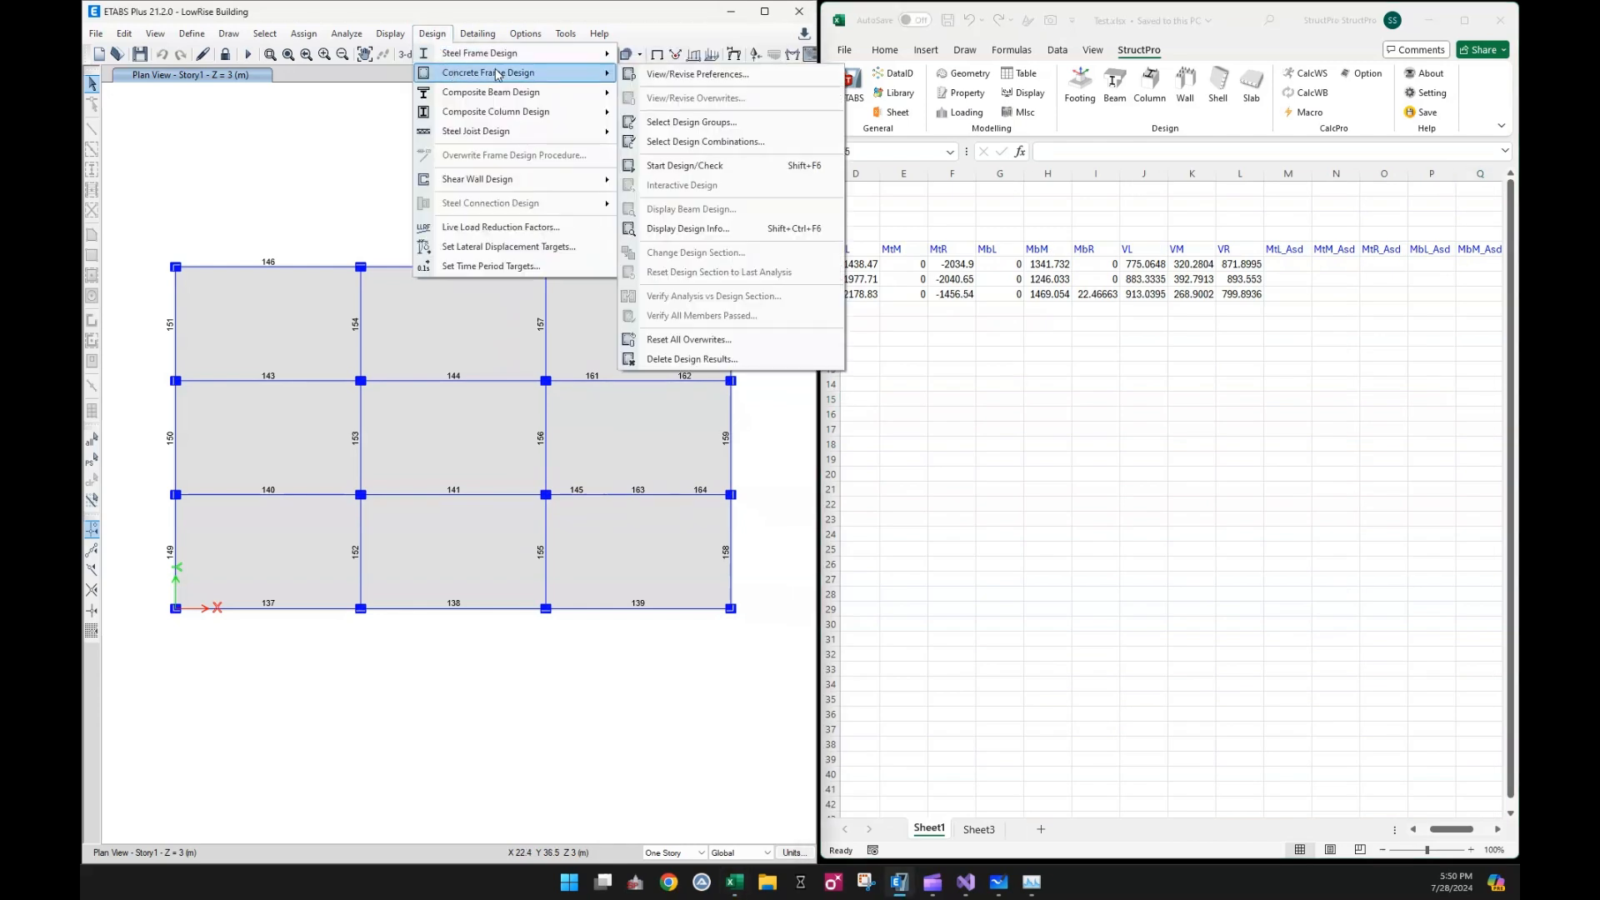
pyautogui.click(705, 76)
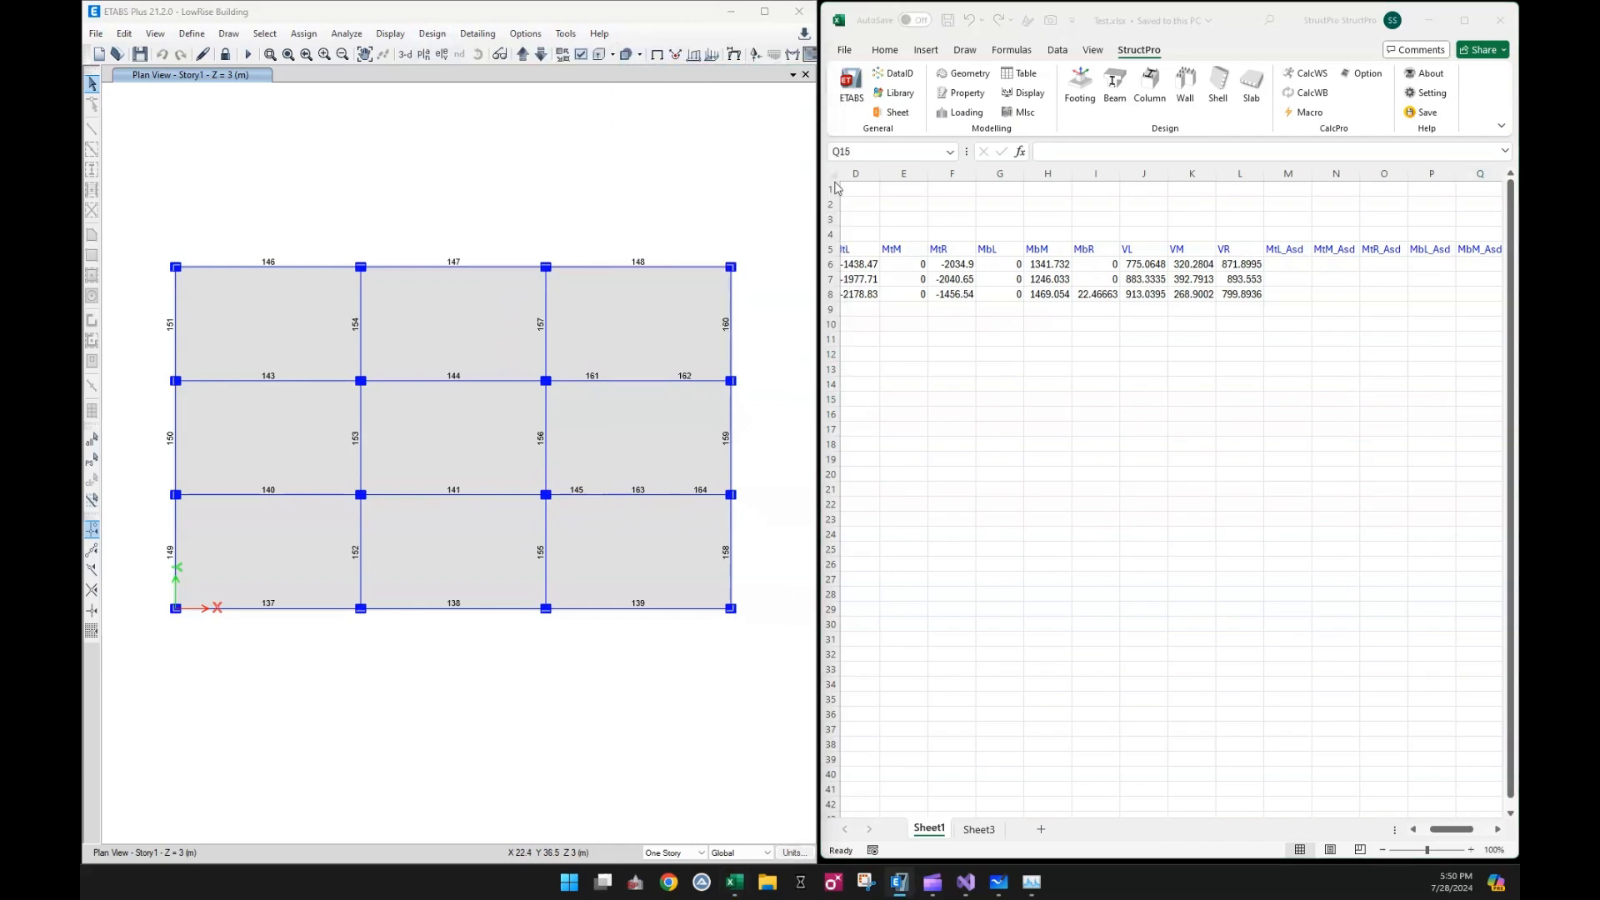
pyautogui.moveTo(1229, 186); pyautogui.dragTo(859, 197)
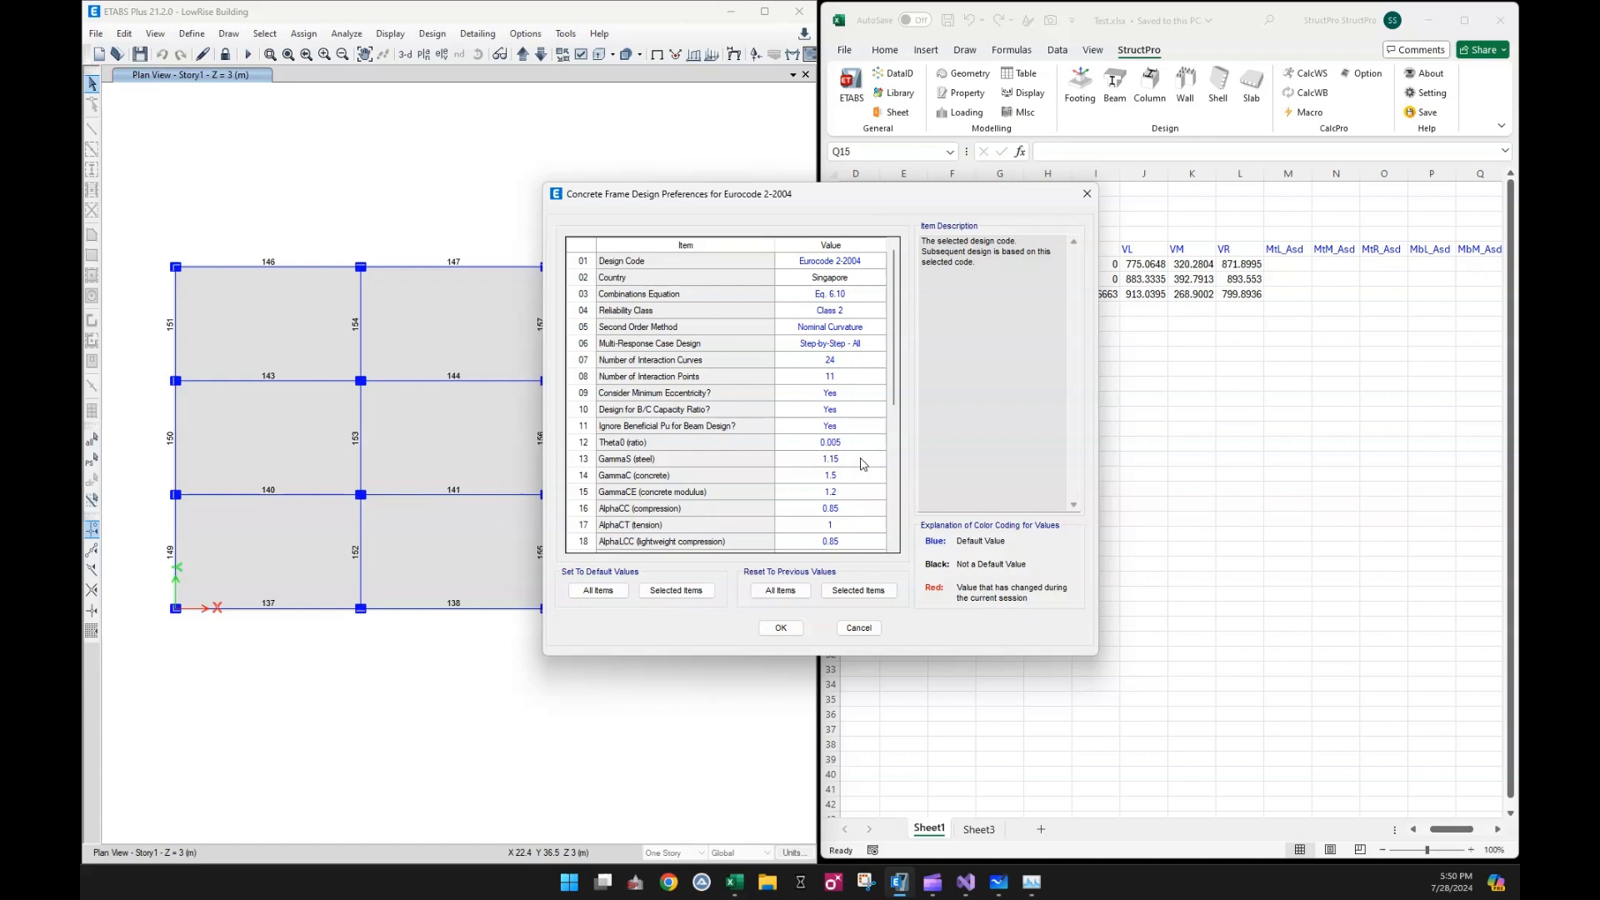
pyautogui.click(781, 627)
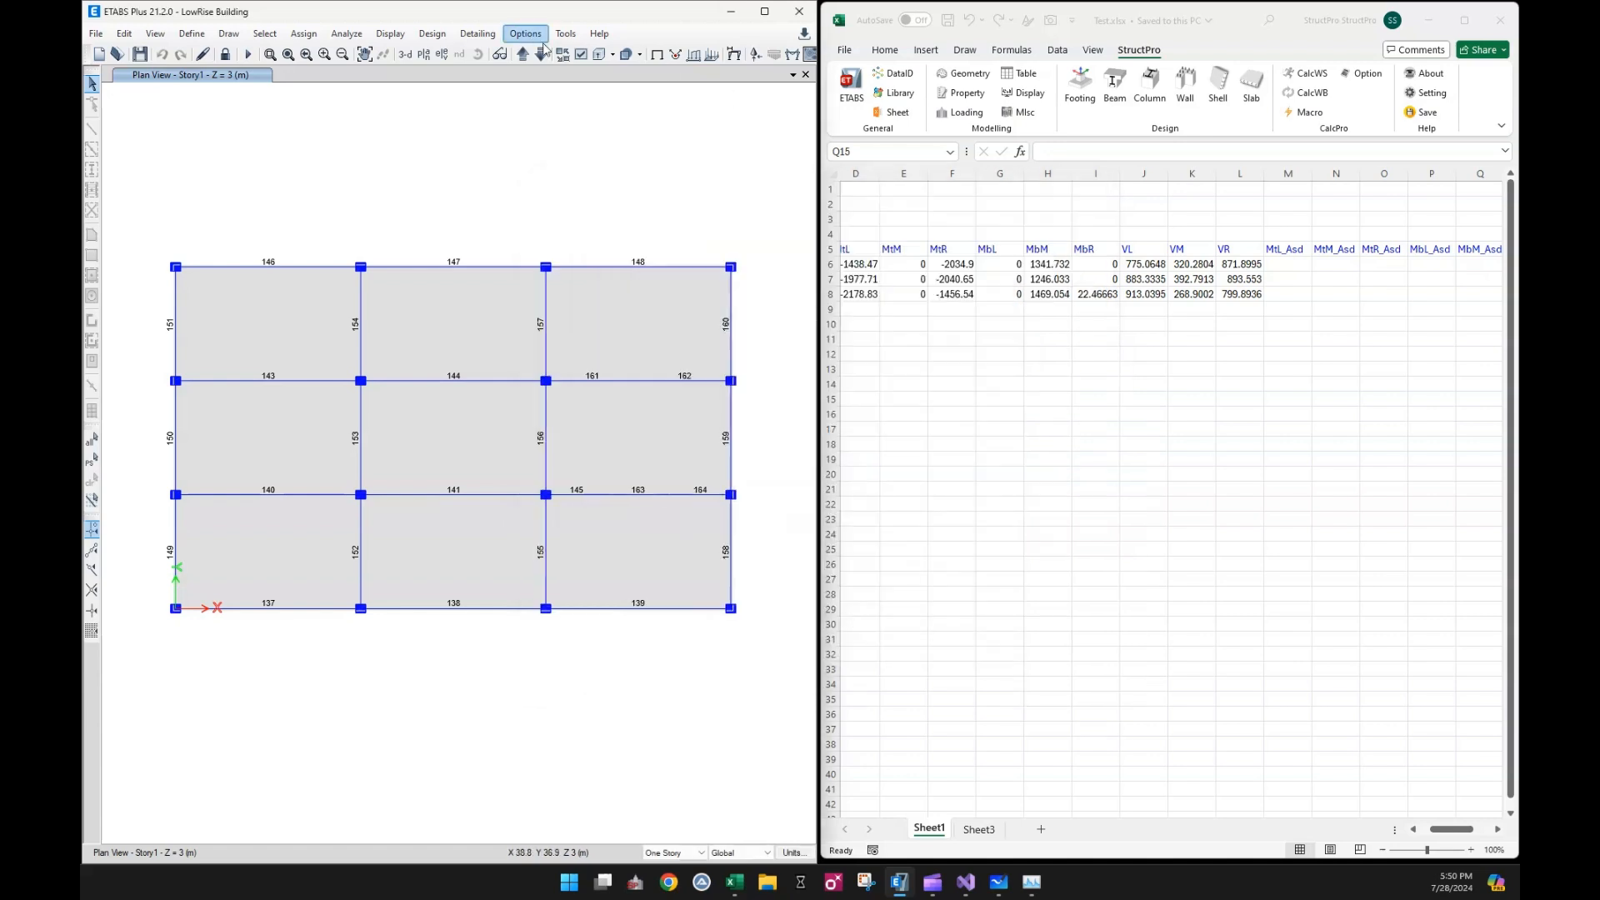
# Select the whole Story1 plan and add SLS and ULS as strength design combinations for concrete frame design
pyautogui.moveTo(131, 210); pyautogui.dragTo(770, 661)
pyautogui.click(346, 33)
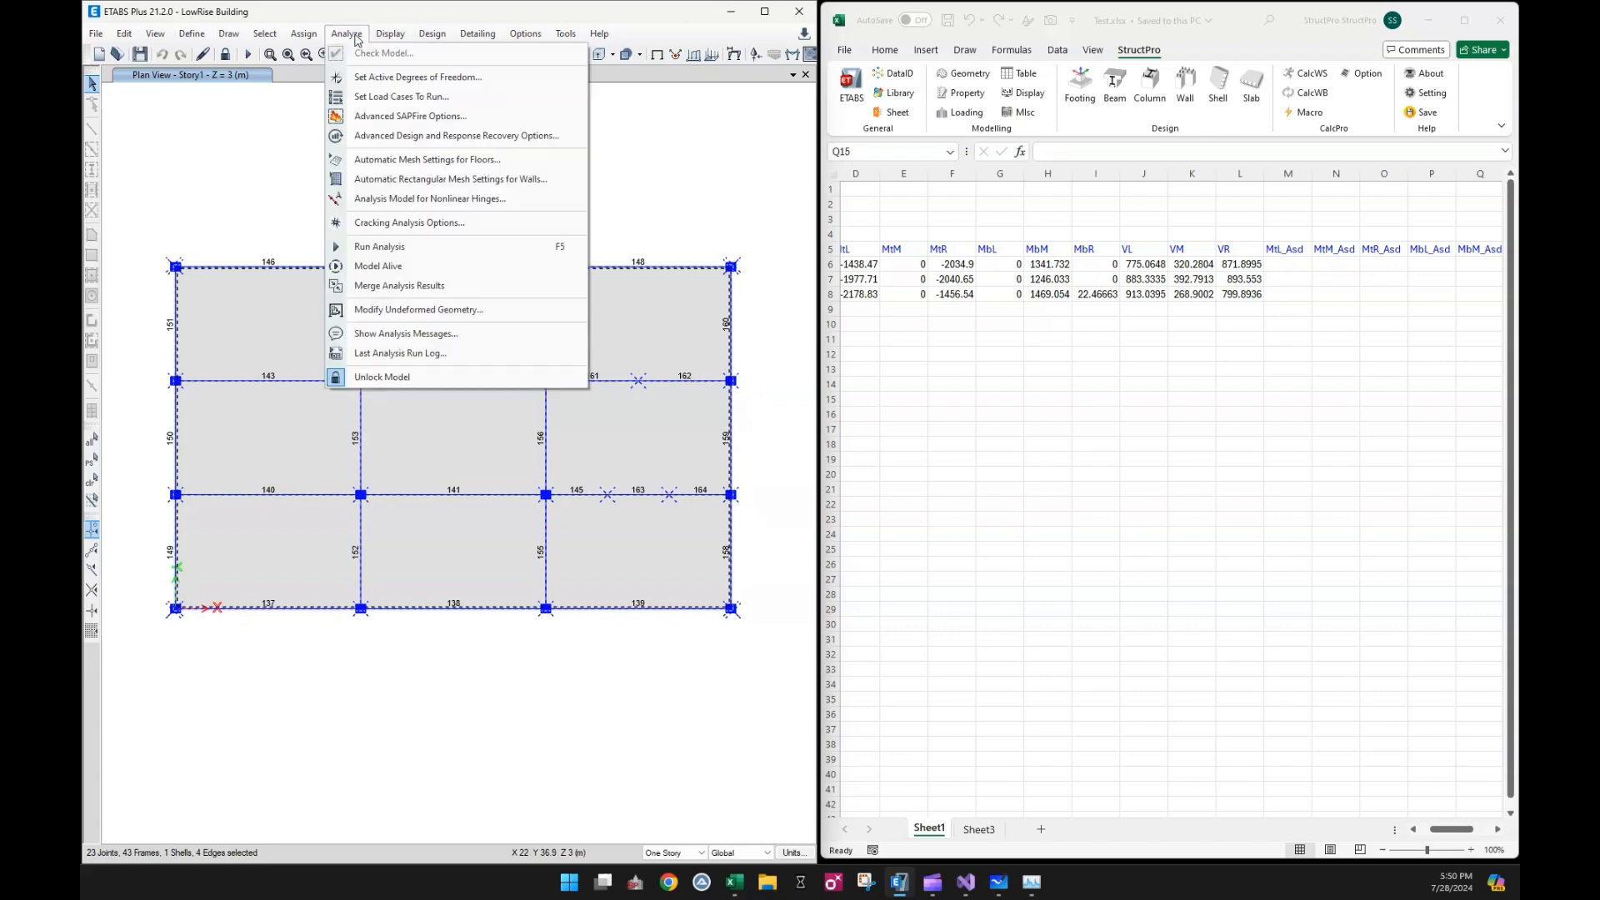
pyautogui.moveTo(432, 33)
pyautogui.moveTo(454, 86)
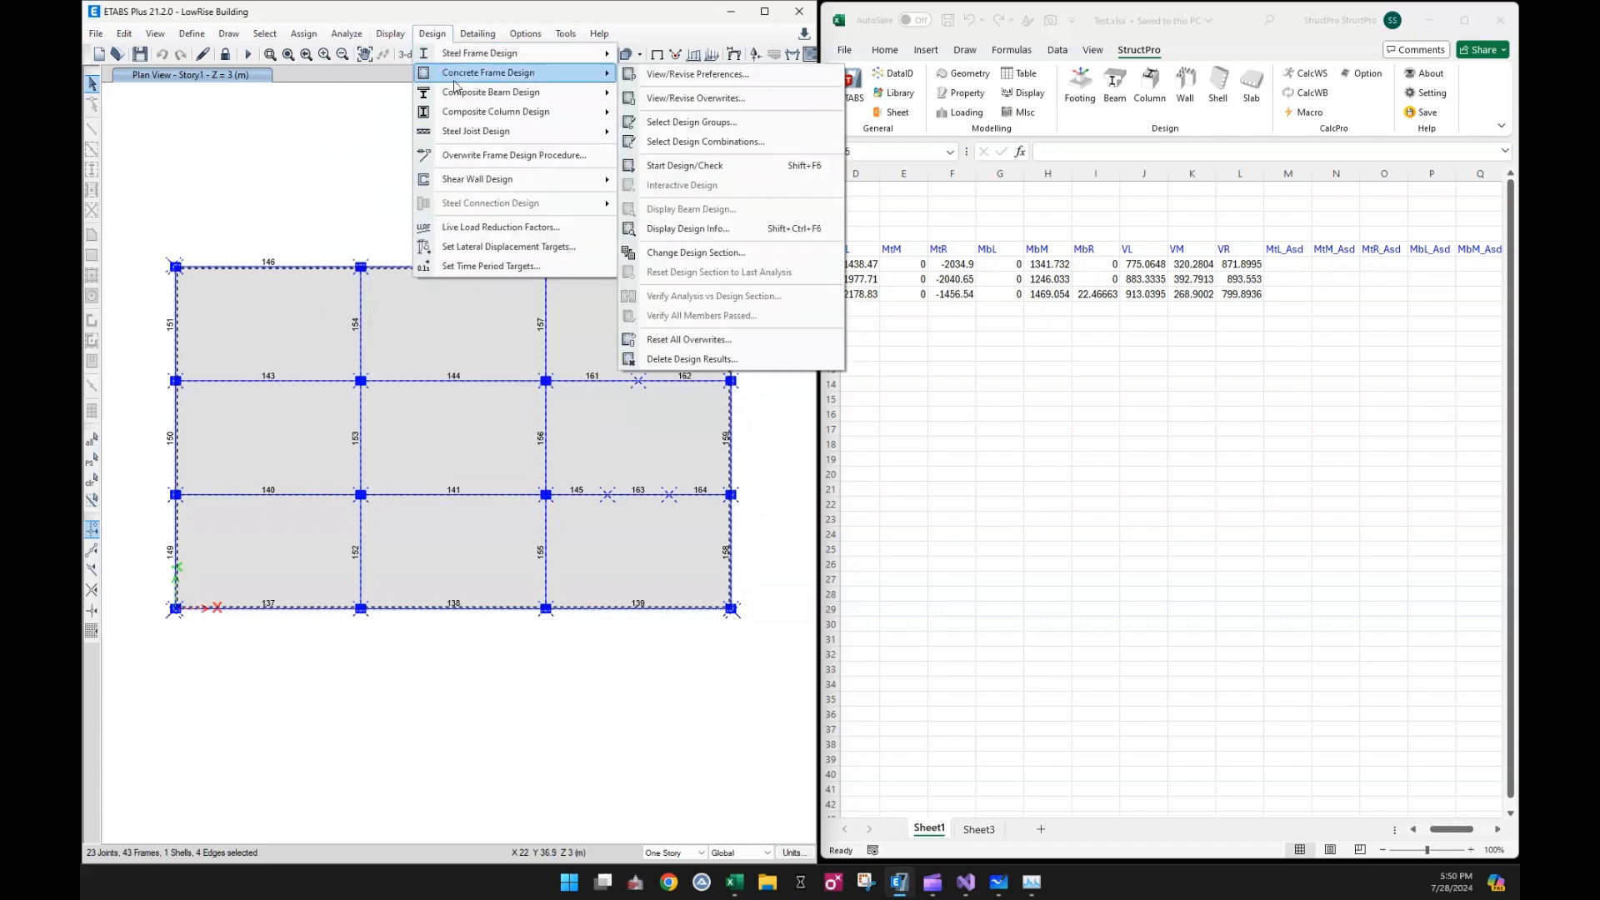
pyautogui.click(1475, 121)
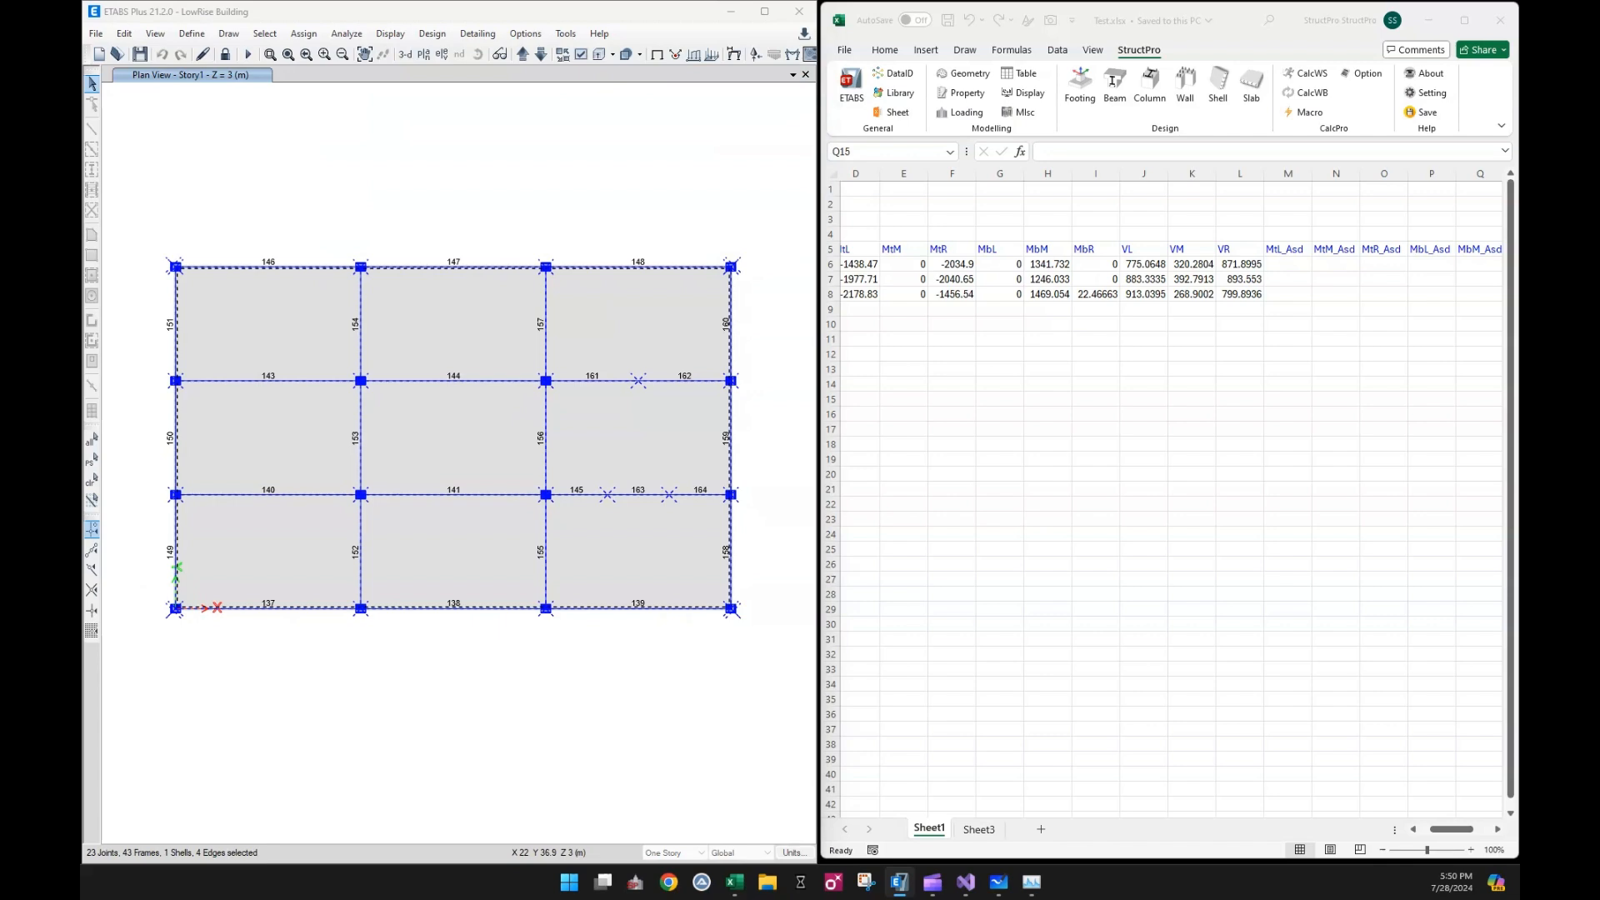
pyautogui.click(648, 328)
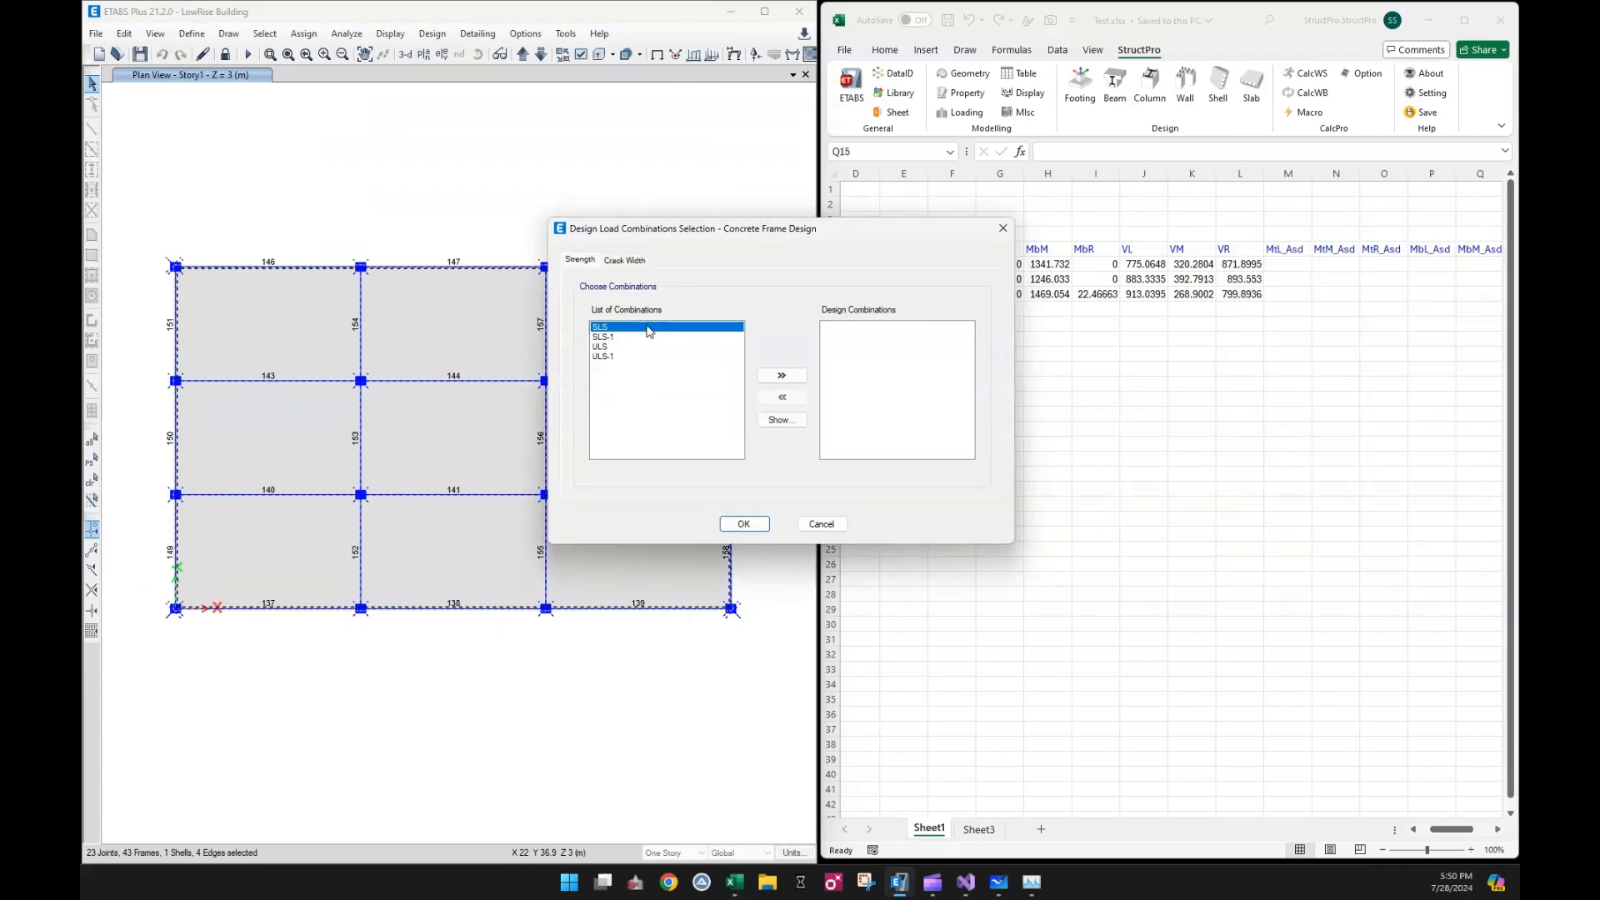
pyautogui.click(796, 379)
pyautogui.click(643, 336)
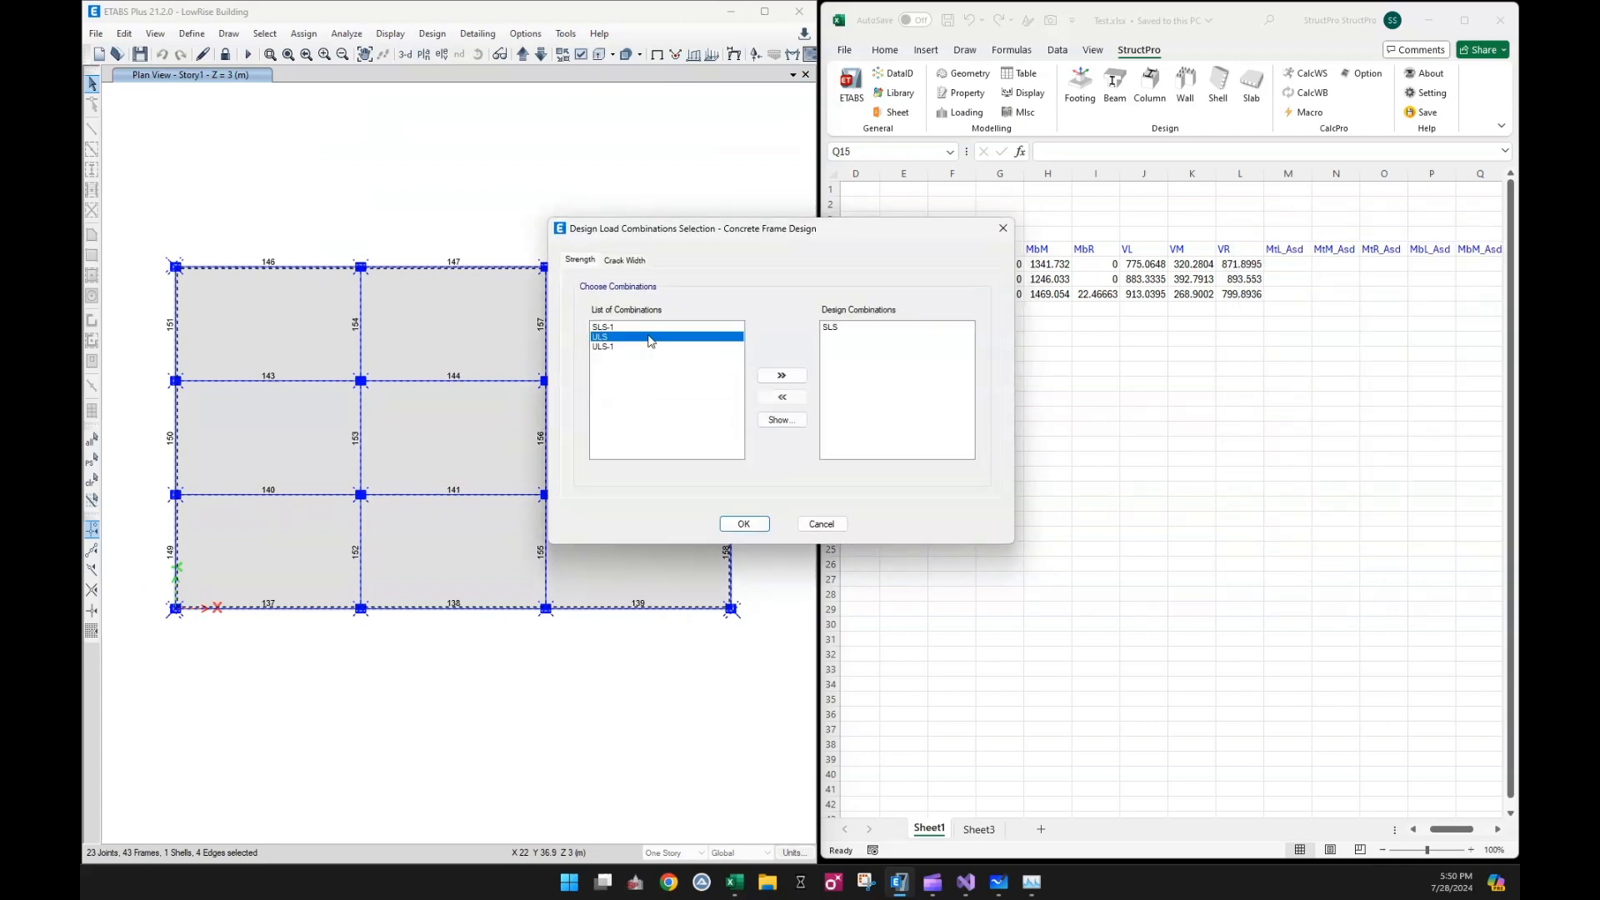
pyautogui.click(782, 376)
pyautogui.click(762, 524)
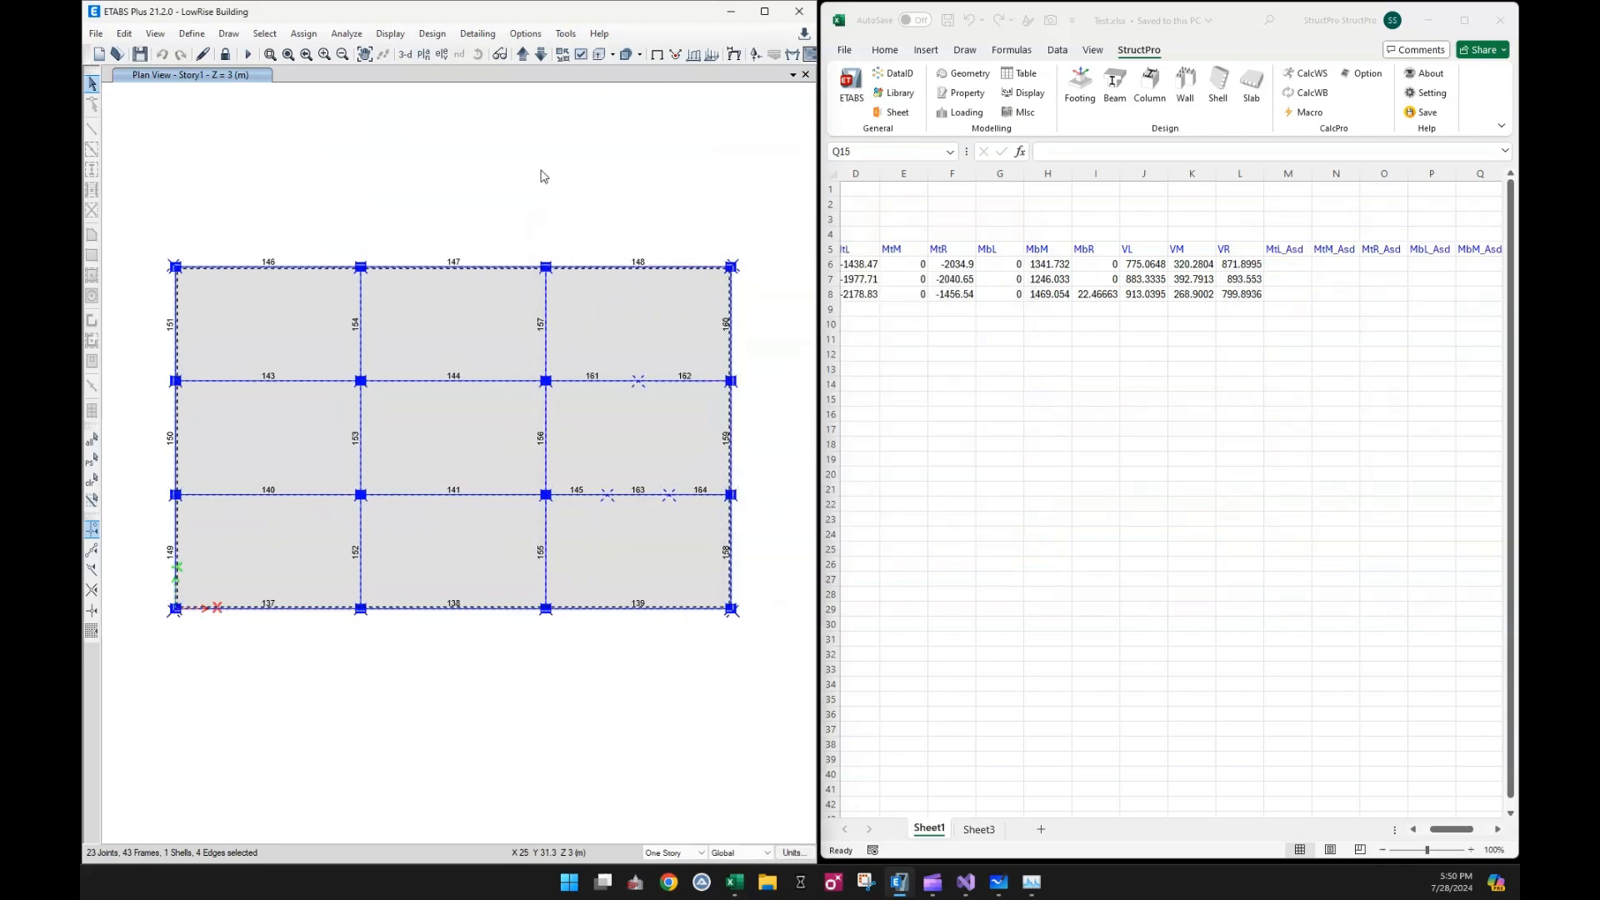
# Run the concrete frame design check on the model
pyautogui.click(431, 34)
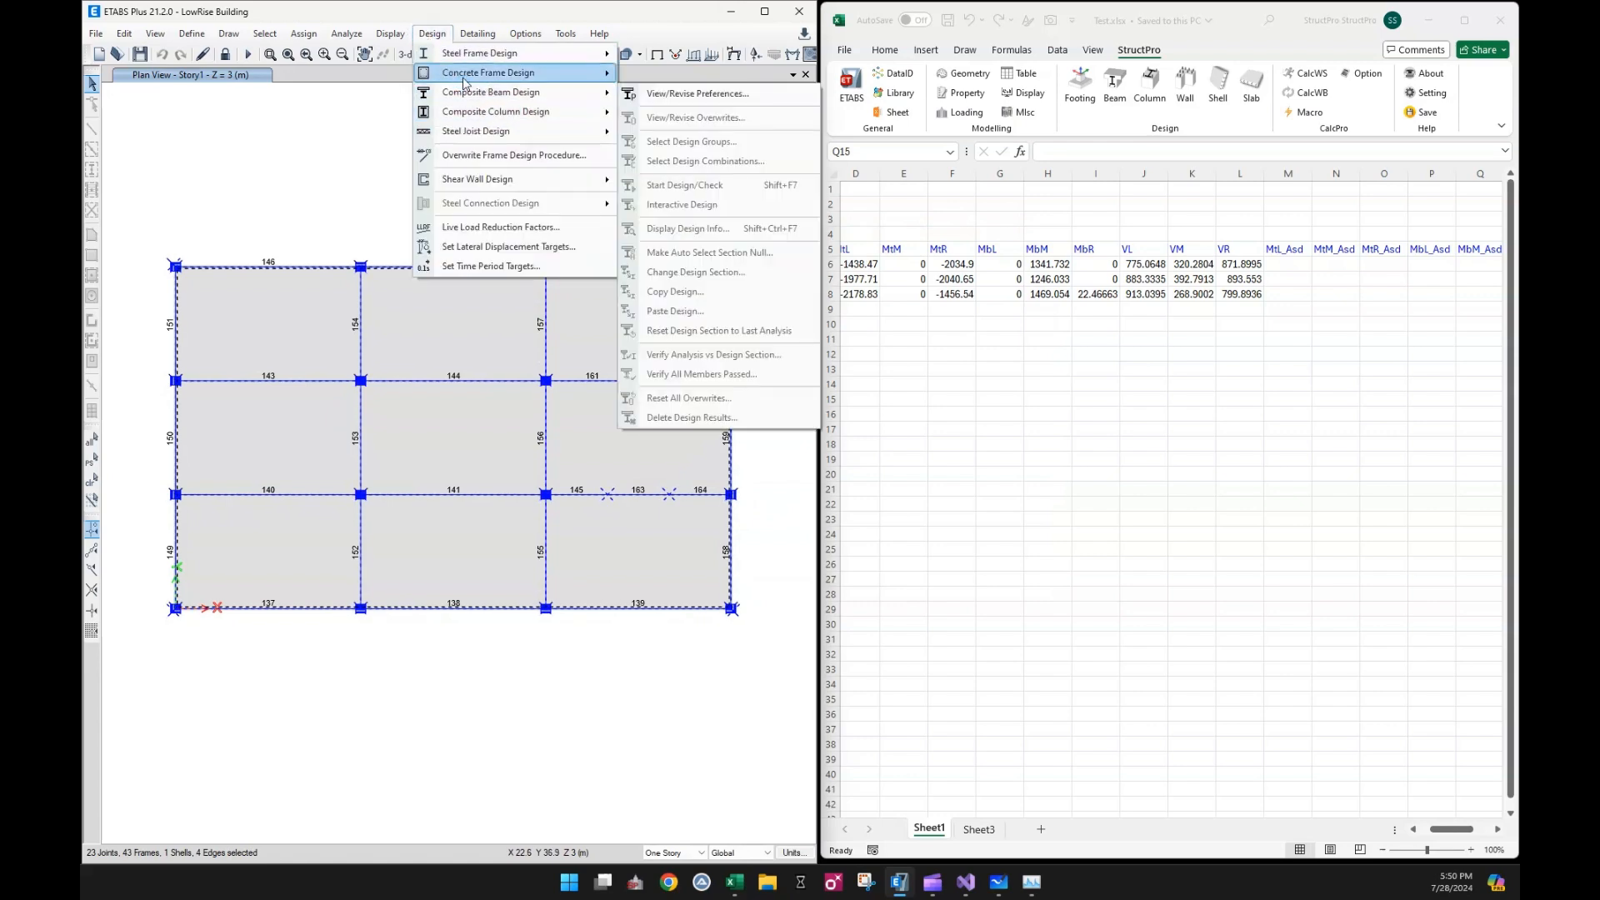
pyautogui.moveTo(500, 73)
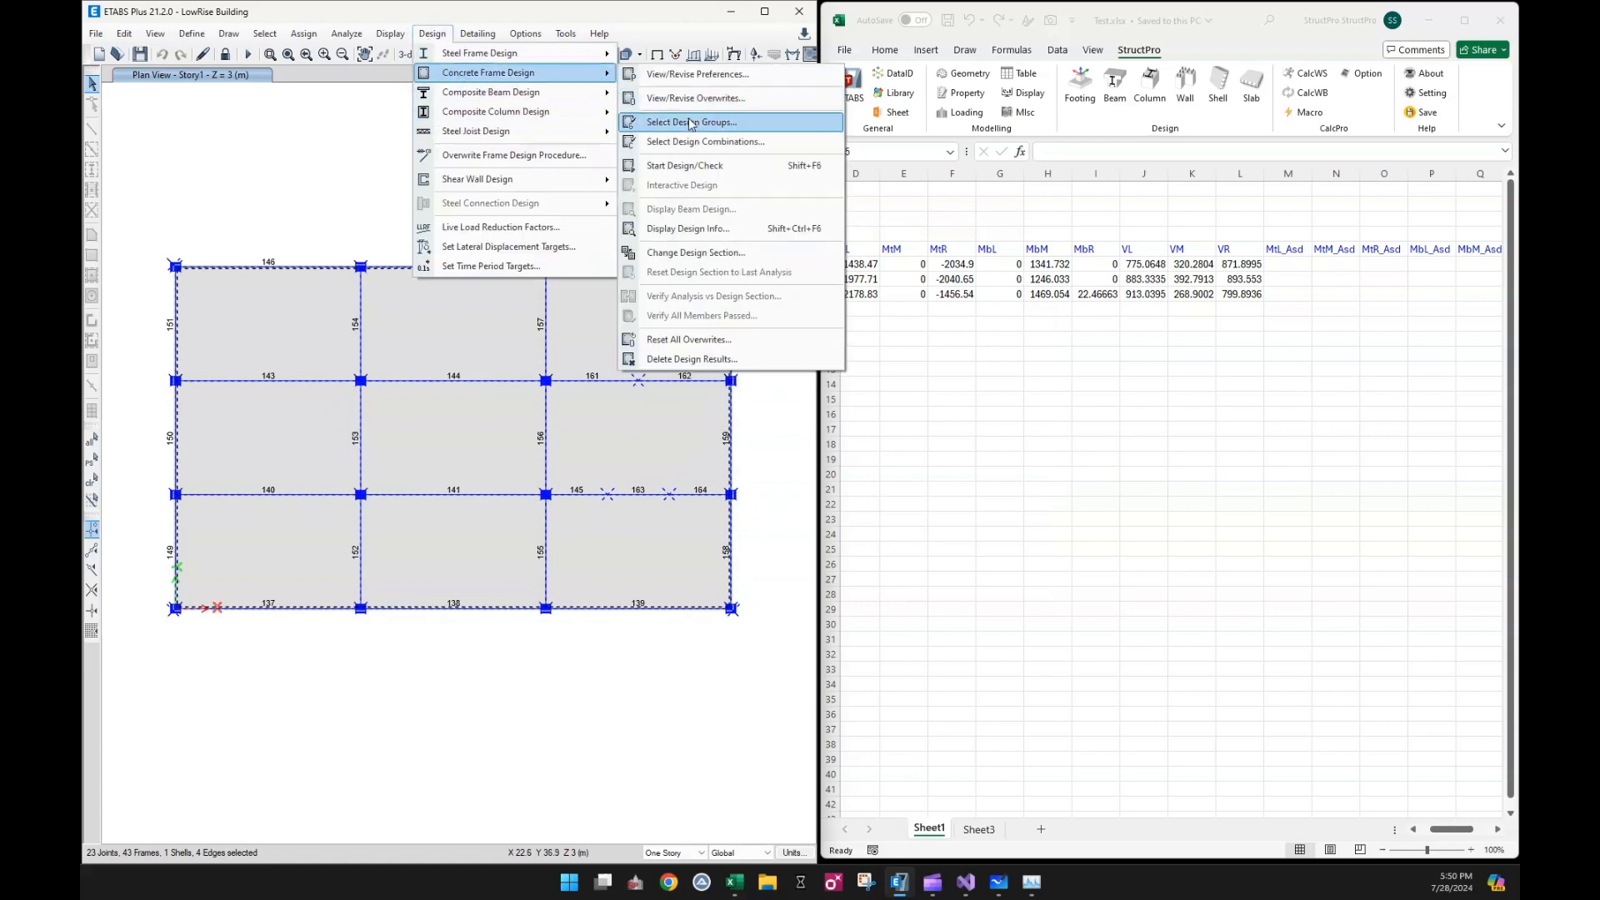
pyautogui.click(689, 166)
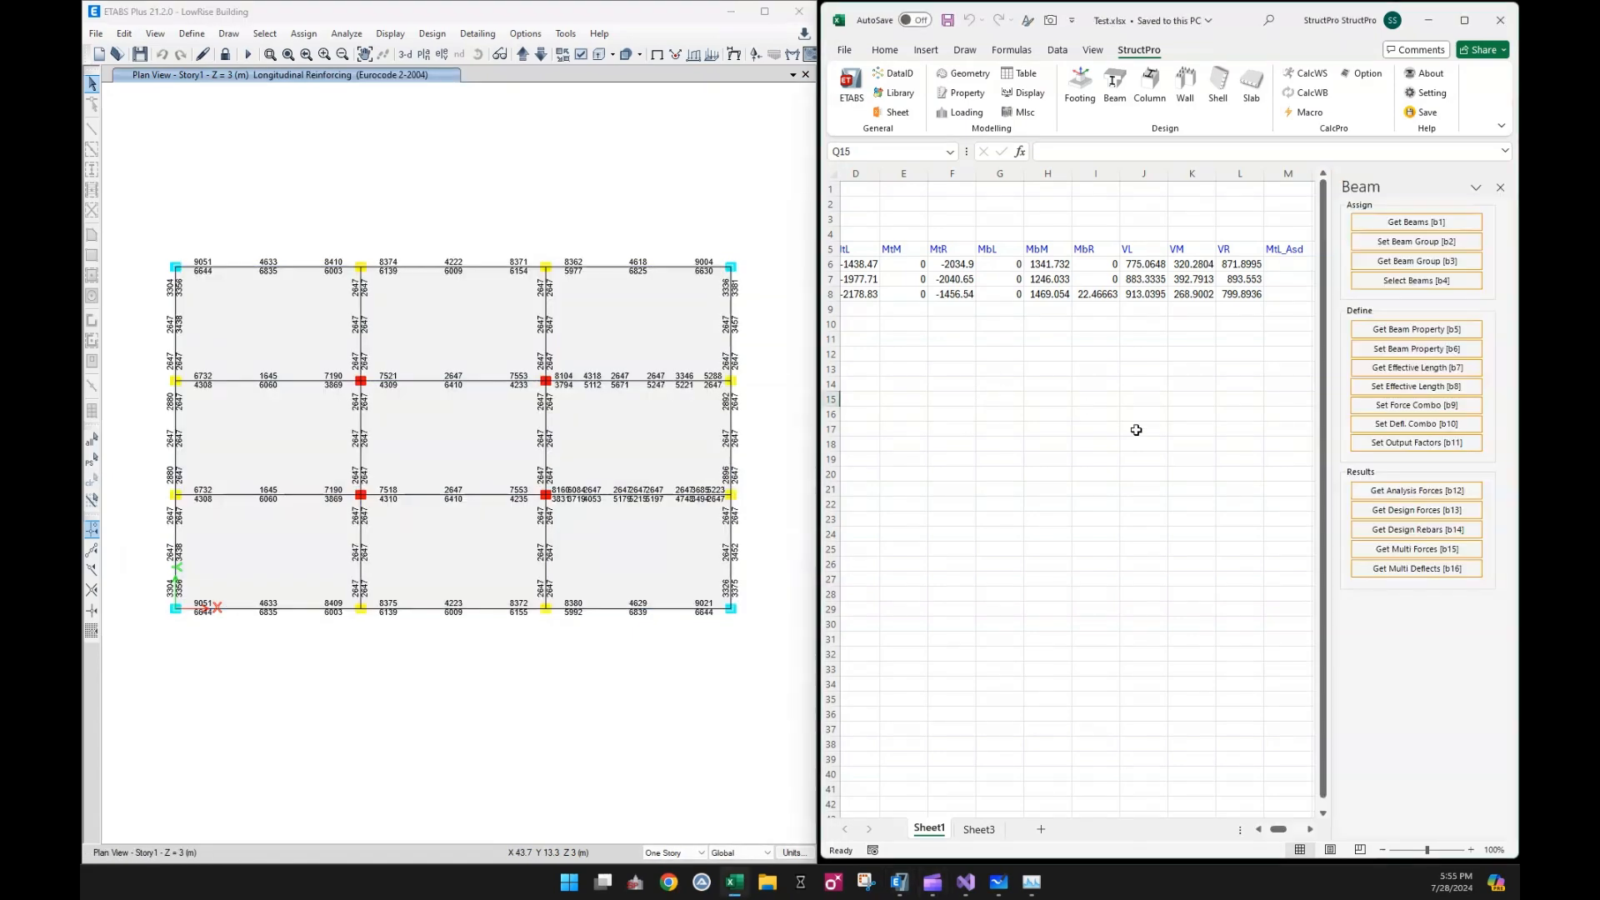
# Retrieve the ETABS design rebars for beams B1 to B3 in cells B6:B8 into the reinforcement columns
pyautogui.click(1136, 429)
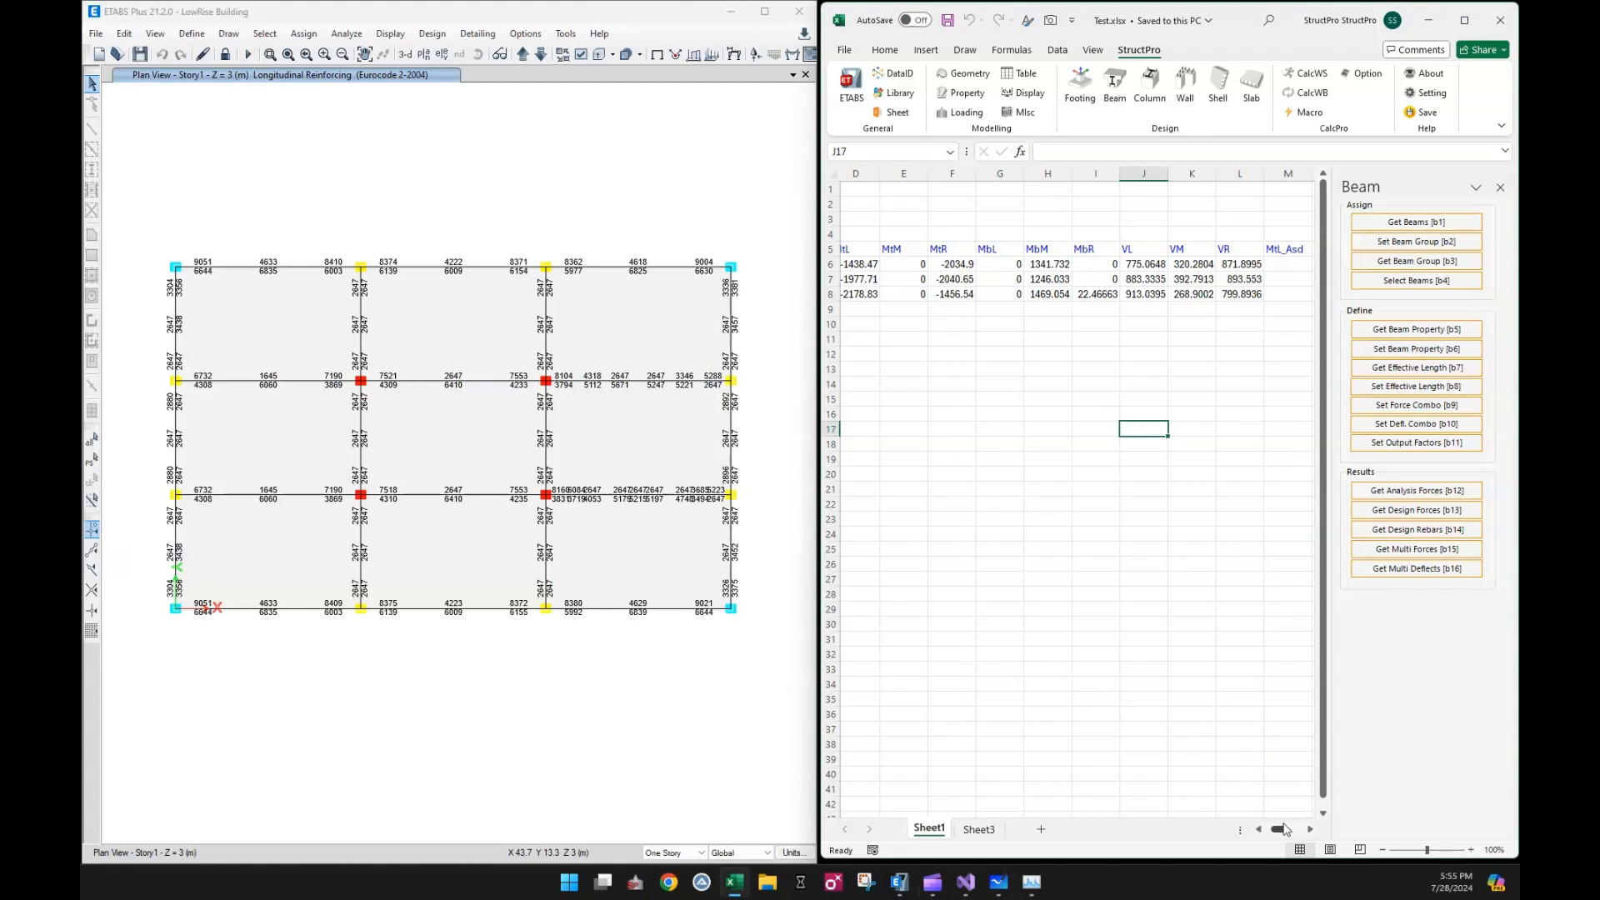
pyautogui.moveTo(1284, 835); pyautogui.dragTo(1278, 836)
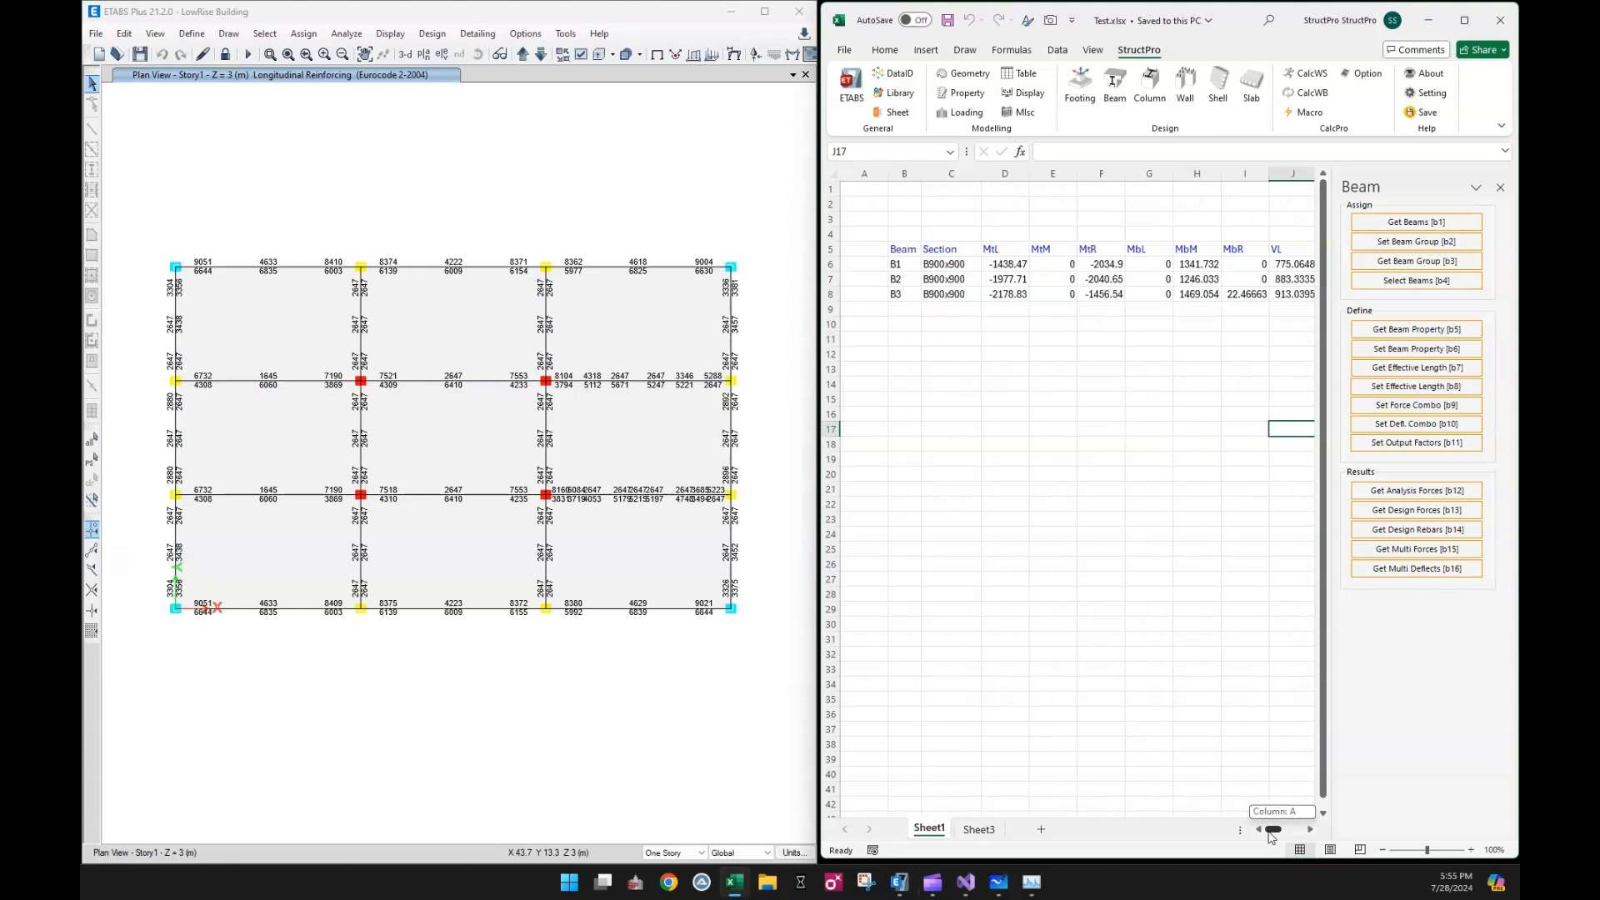
pyautogui.click(906, 265)
pyautogui.moveTo(906, 265); pyautogui.dragTo(904, 293)
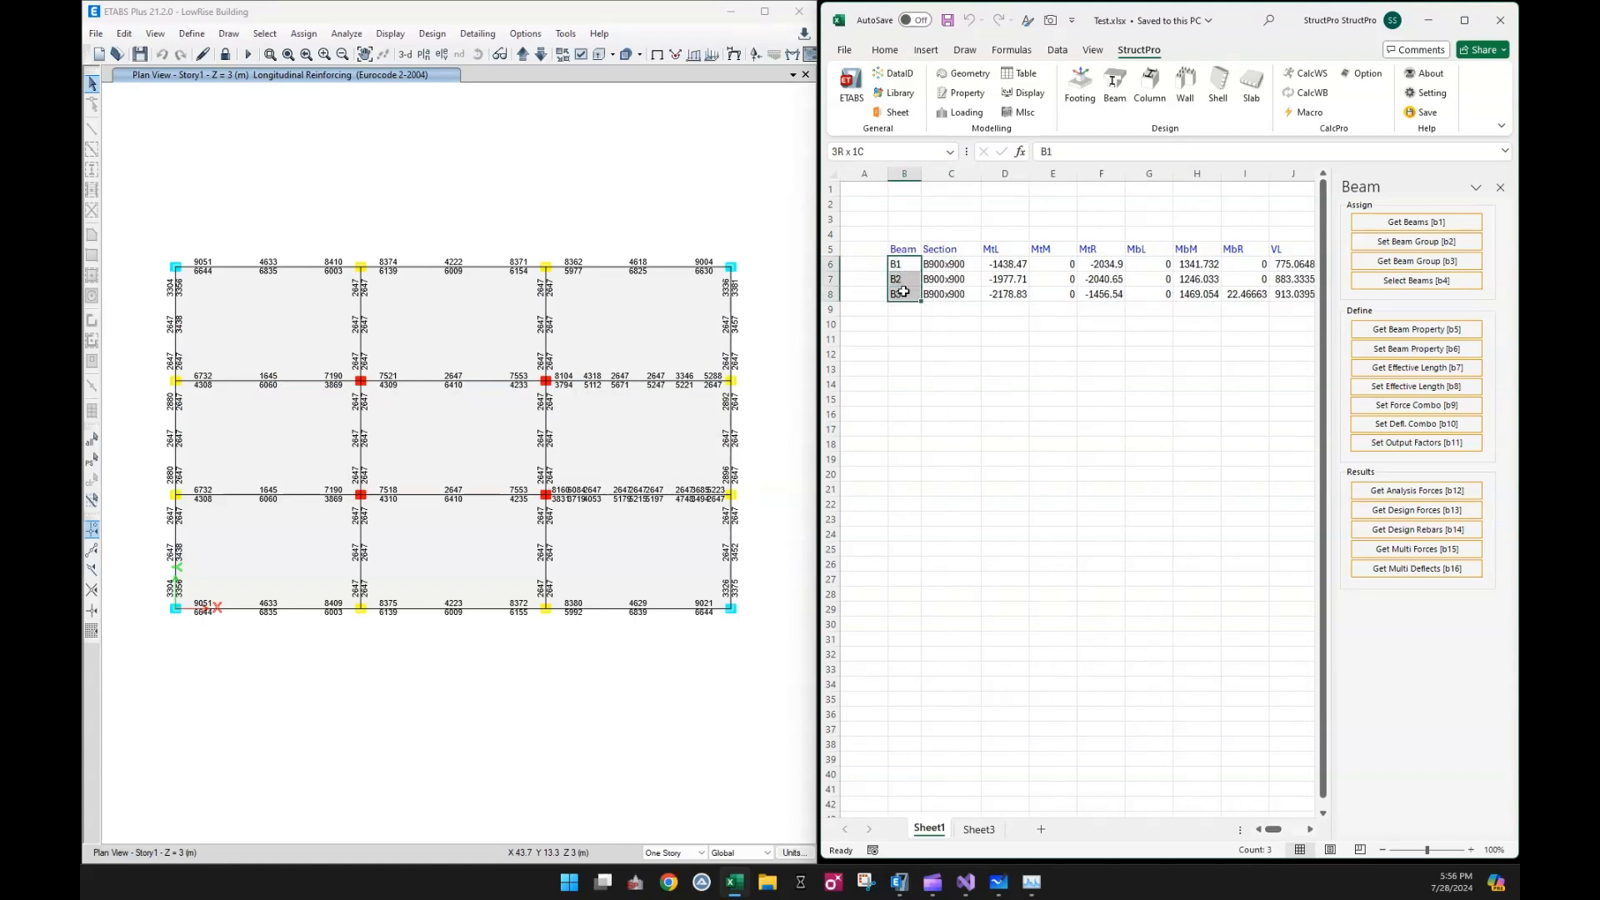
pyautogui.moveTo(1273, 832); pyautogui.dragTo(1290, 832)
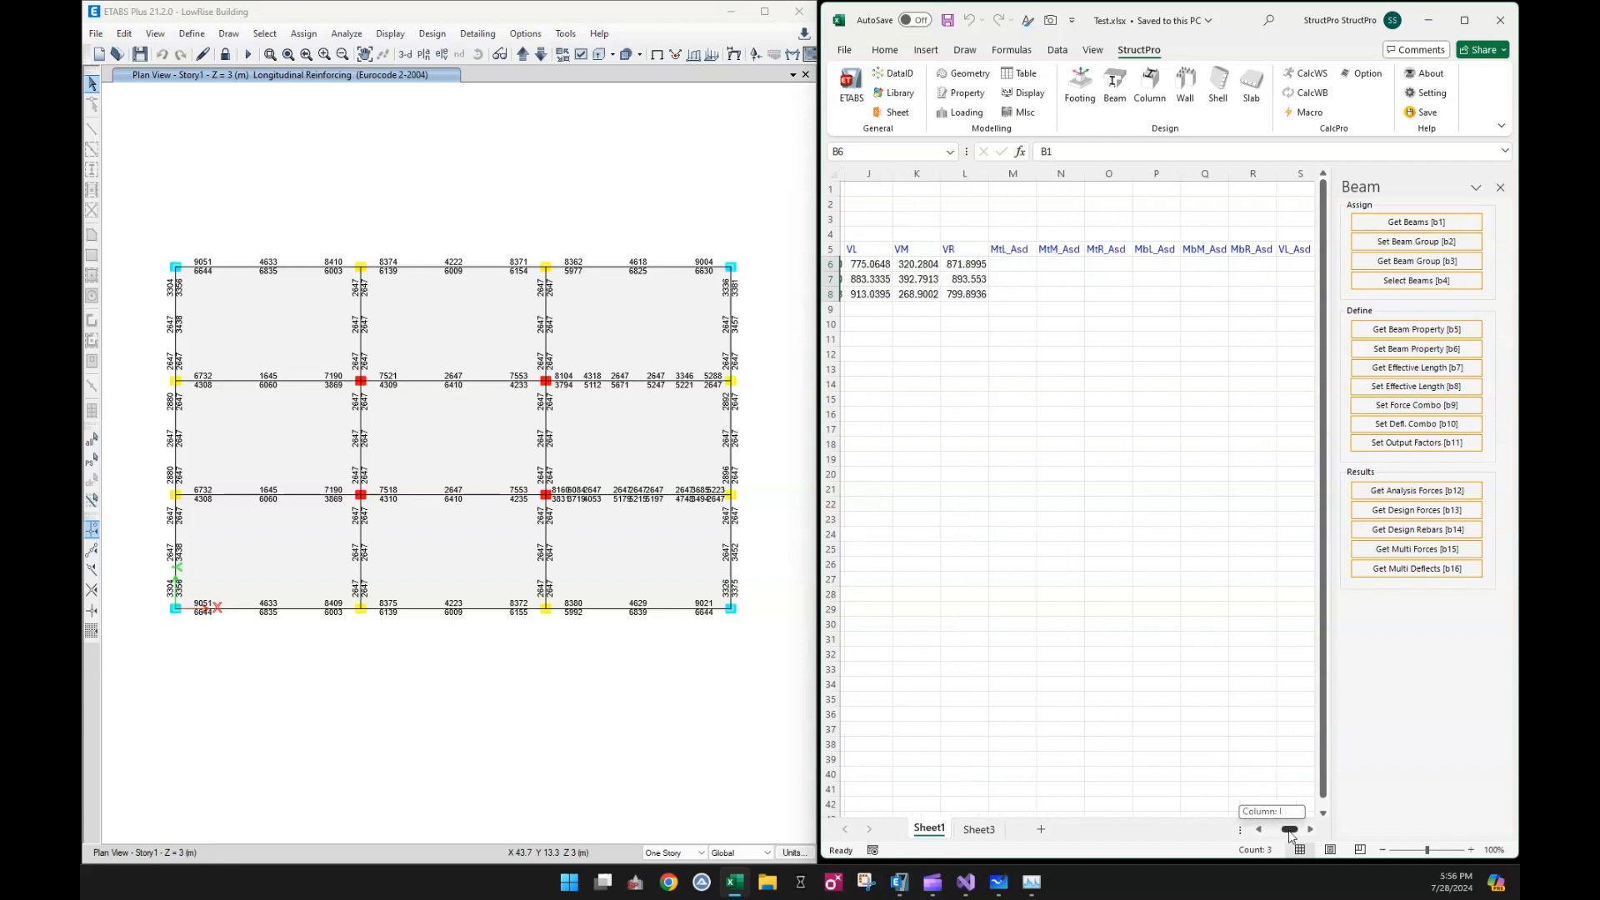
pyautogui.click(1408, 529)
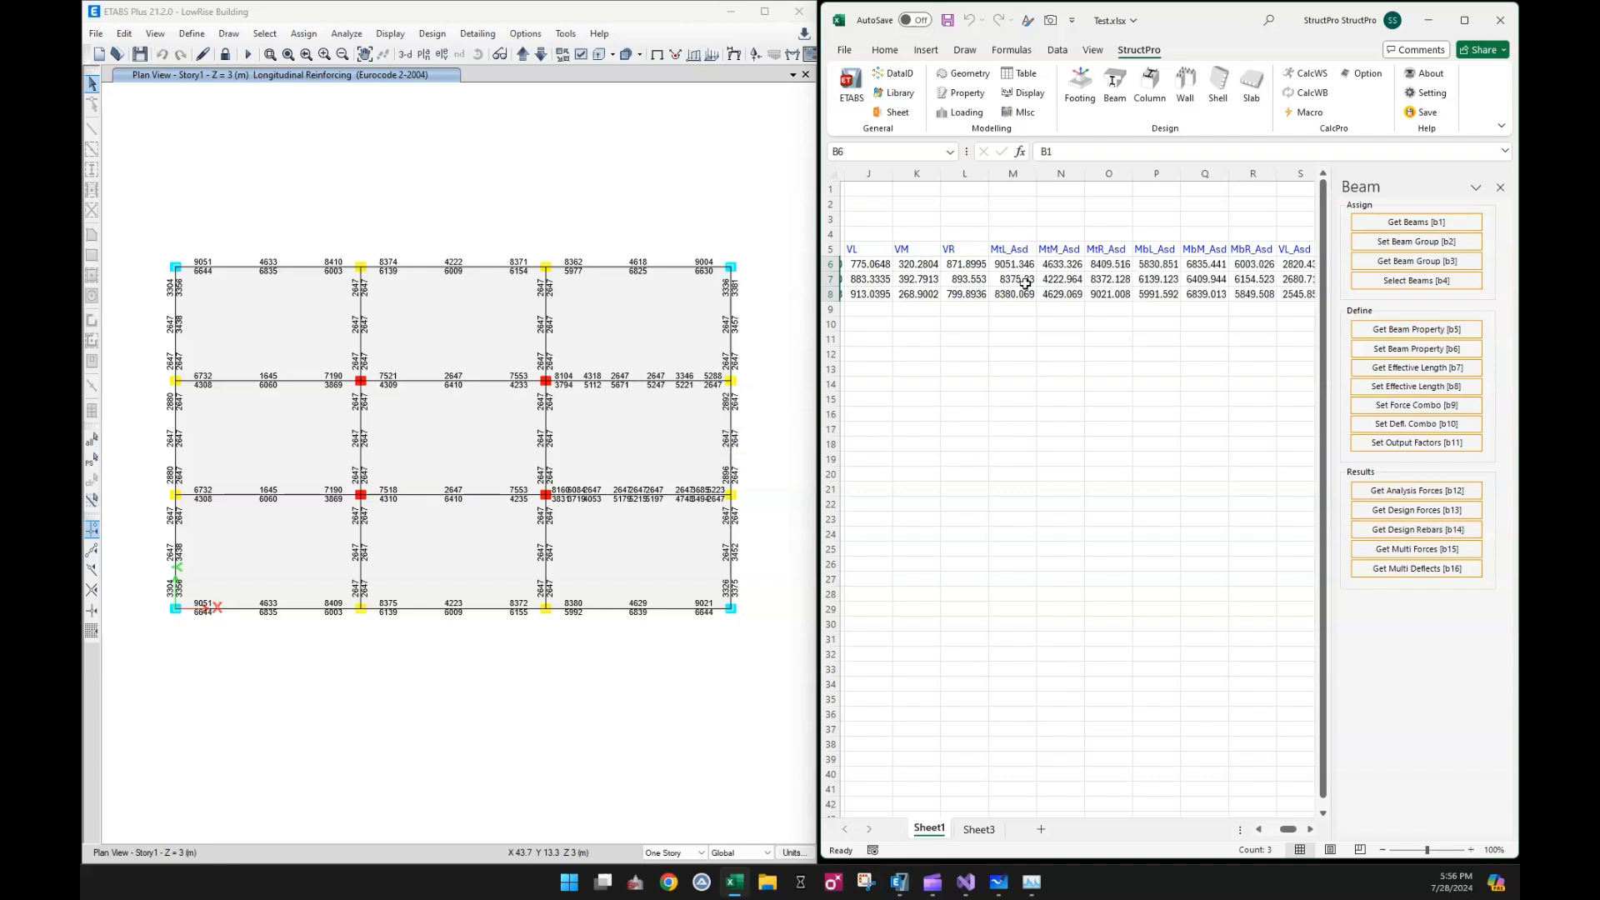
# Check the retrieved MtL_Asd reinforcement areas in M6:M8 against the longitudinal reinforcing shown on the Story1 plan, and review the remaining reinforcement columns
pyautogui.click(1008, 263)
pyautogui.moveTo(1008, 263); pyautogui.dragTo(1008, 289)
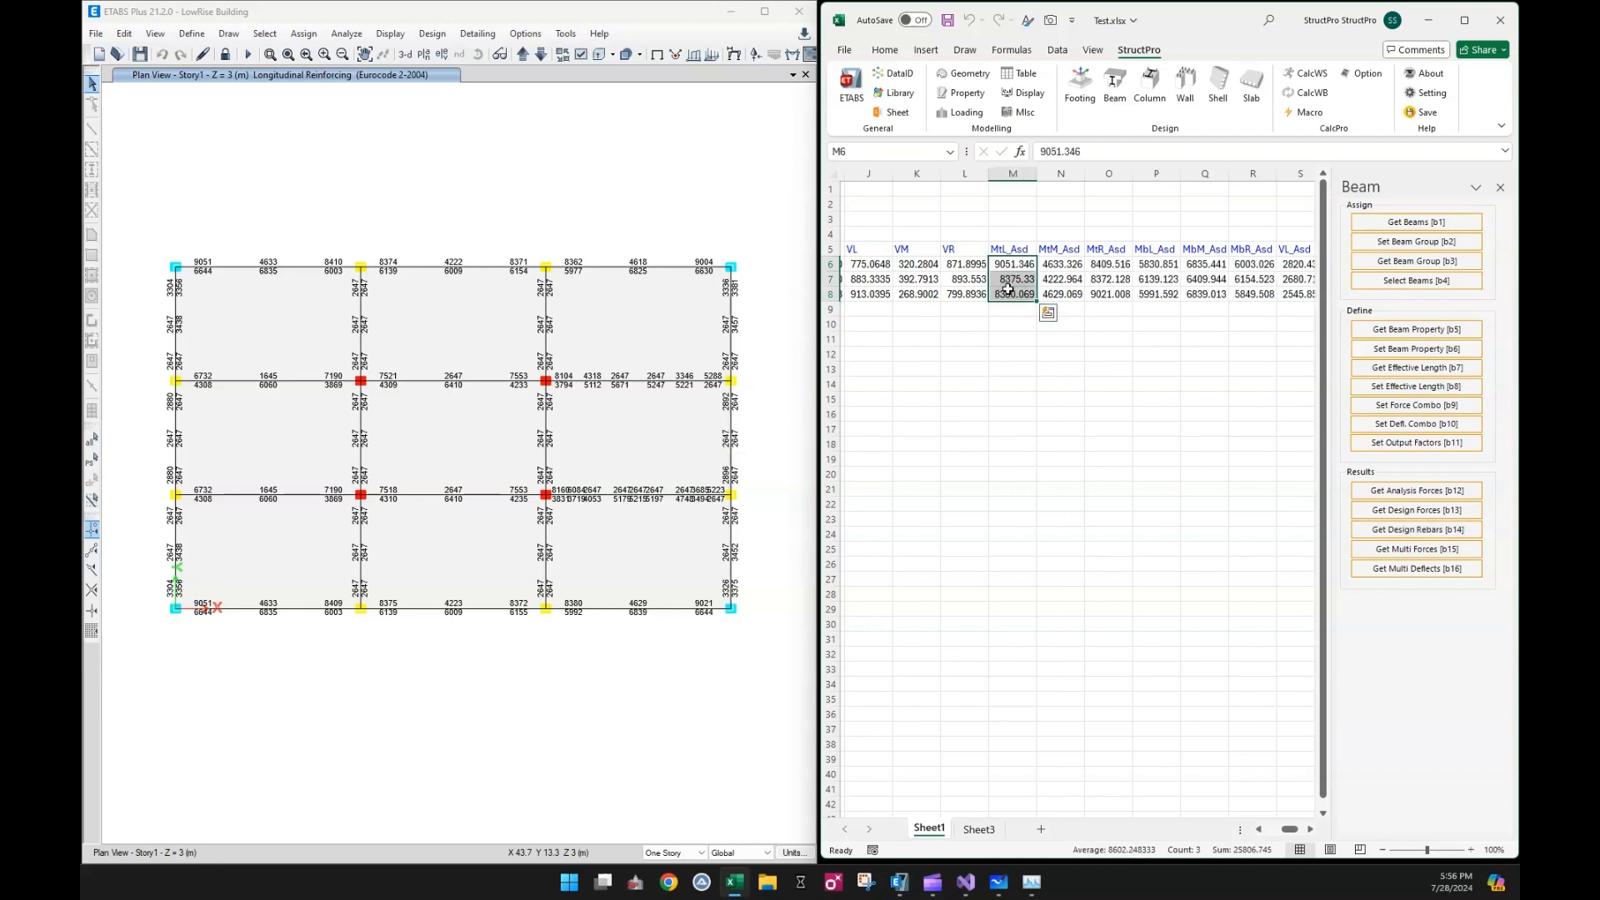
pyautogui.click(1012, 266)
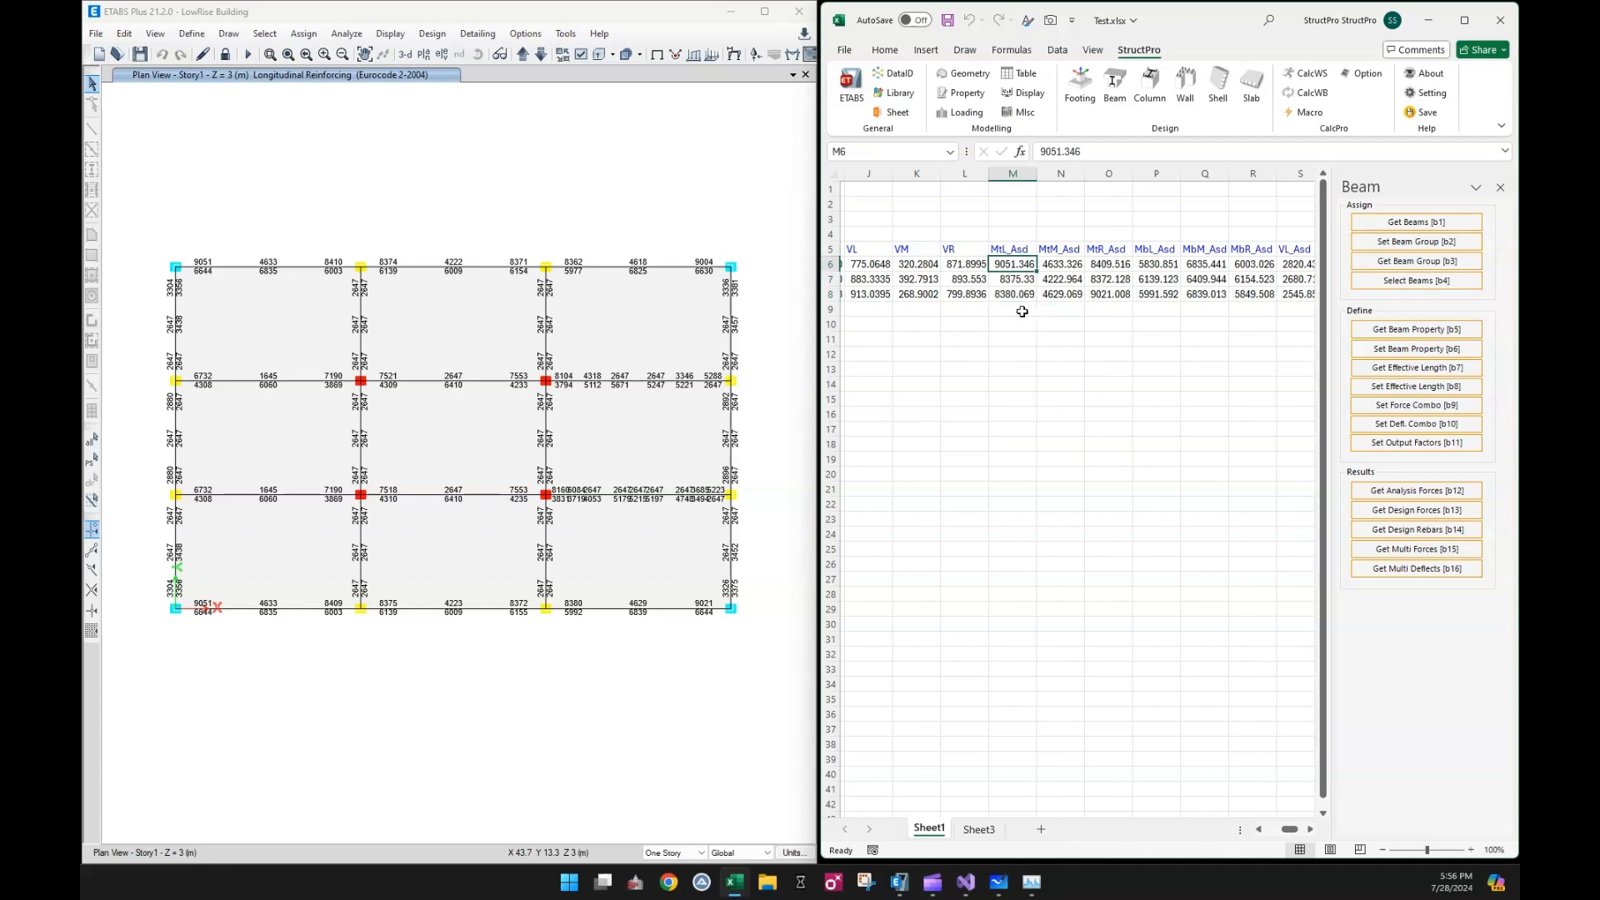
pyautogui.moveTo(1289, 830); pyautogui.dragTo(1291, 838)
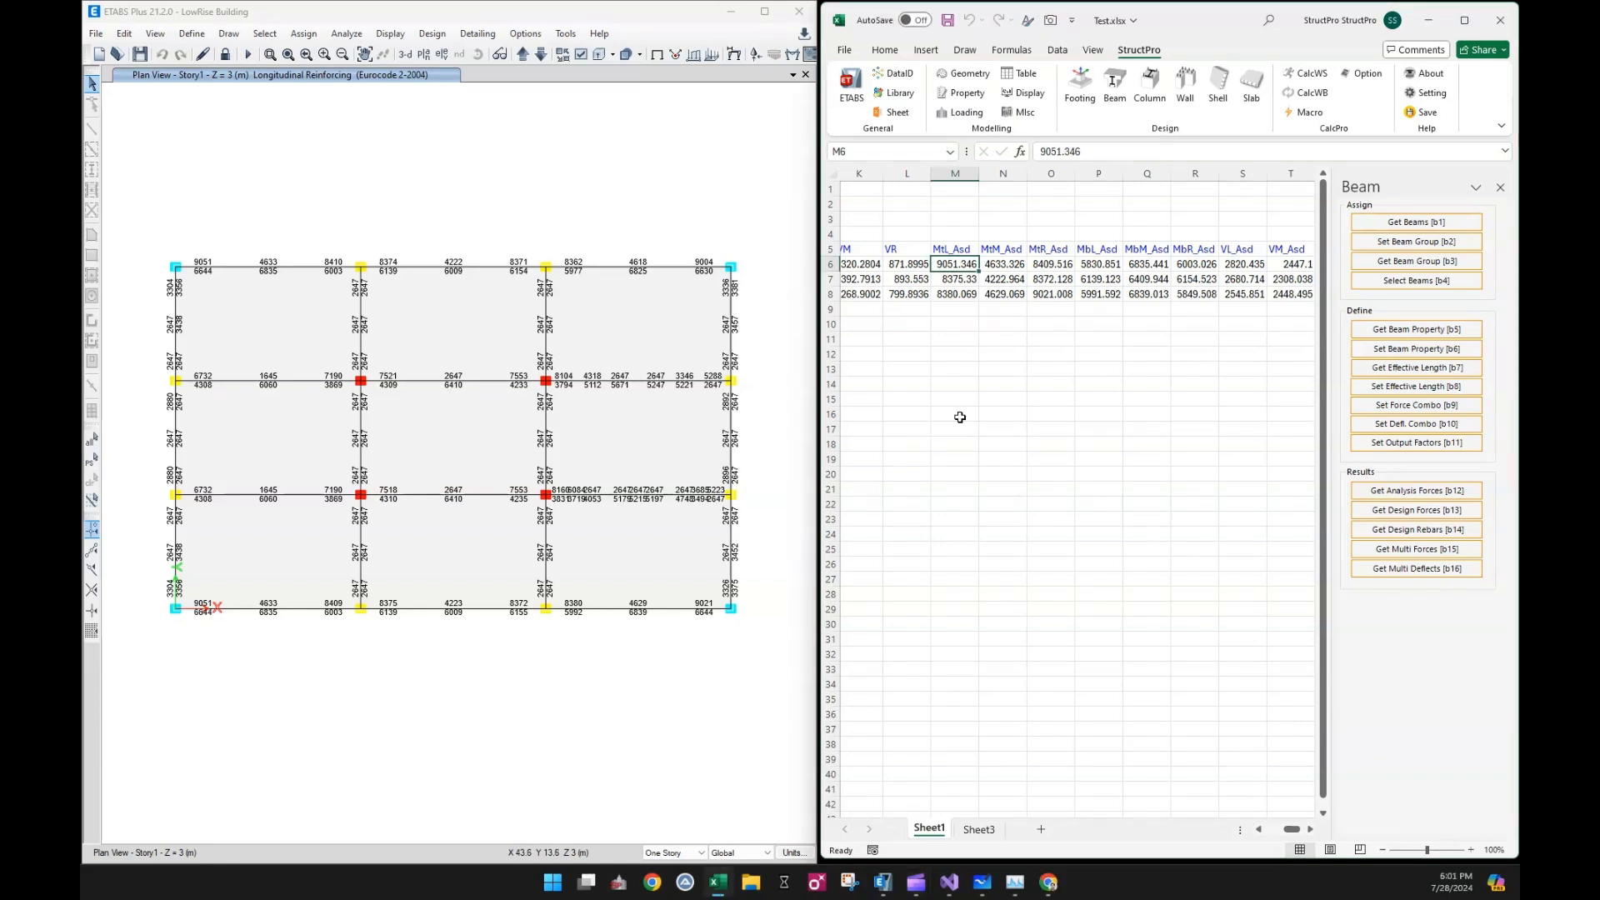
pyautogui.moveTo(1295, 832); pyautogui.dragTo(1296, 832)
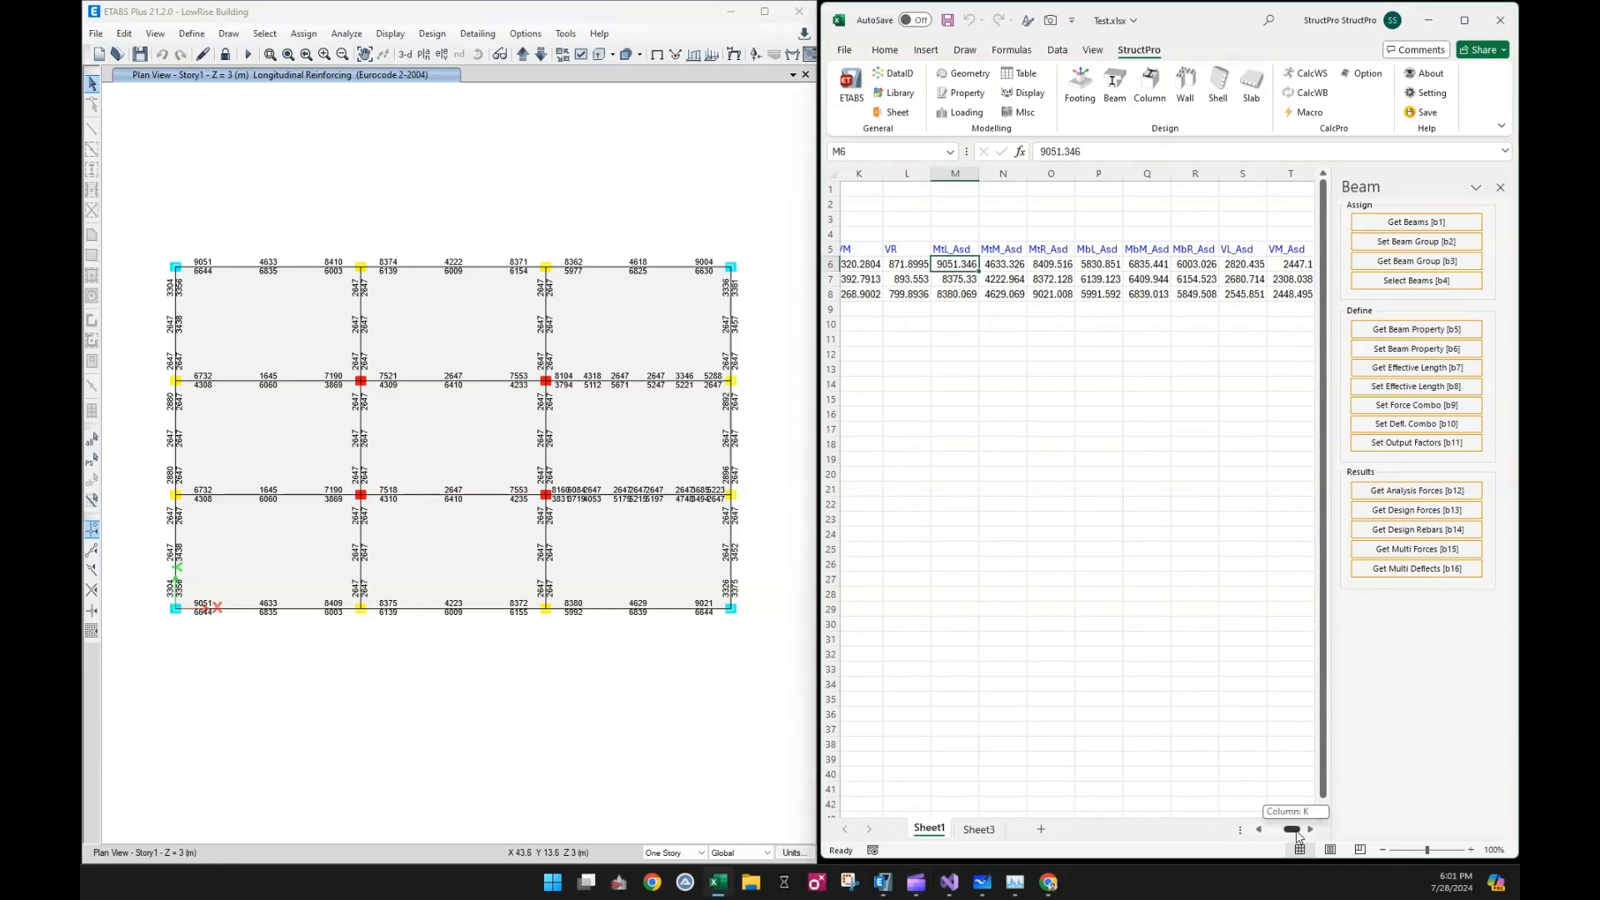
# Retrieve the ETABS design forces for beams B1 to B3 in cells B6:B8 into the moment and shear columns
pyautogui.moveTo(1296, 836); pyautogui.dragTo(1275, 836)
pyautogui.click(1091, 520)
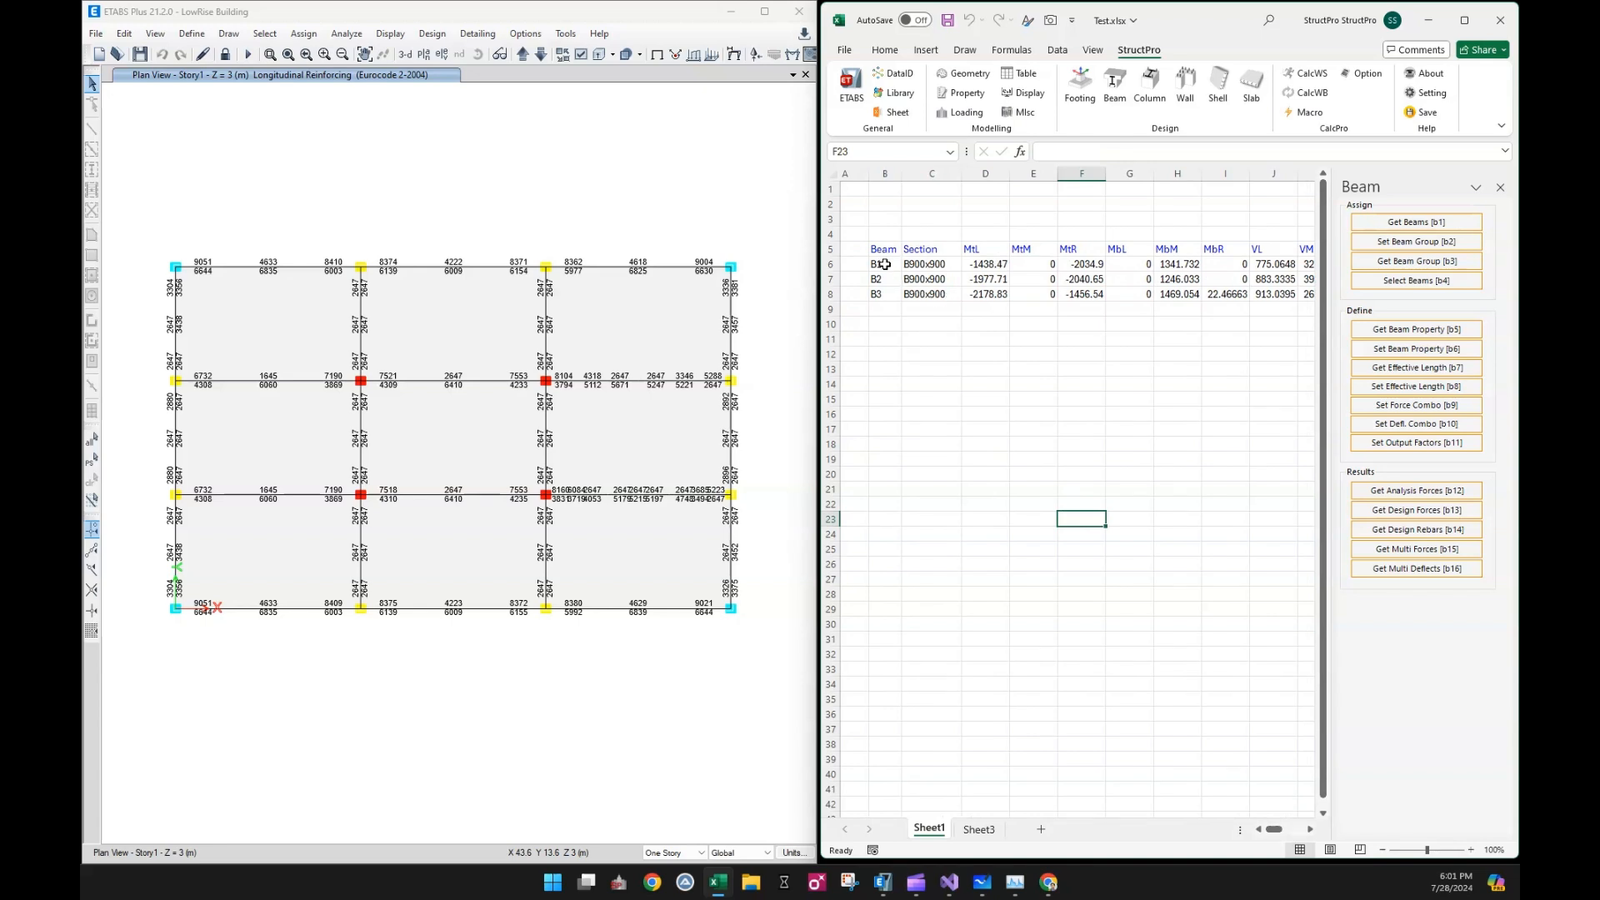
pyautogui.moveTo(884, 264); pyautogui.dragTo(883, 293)
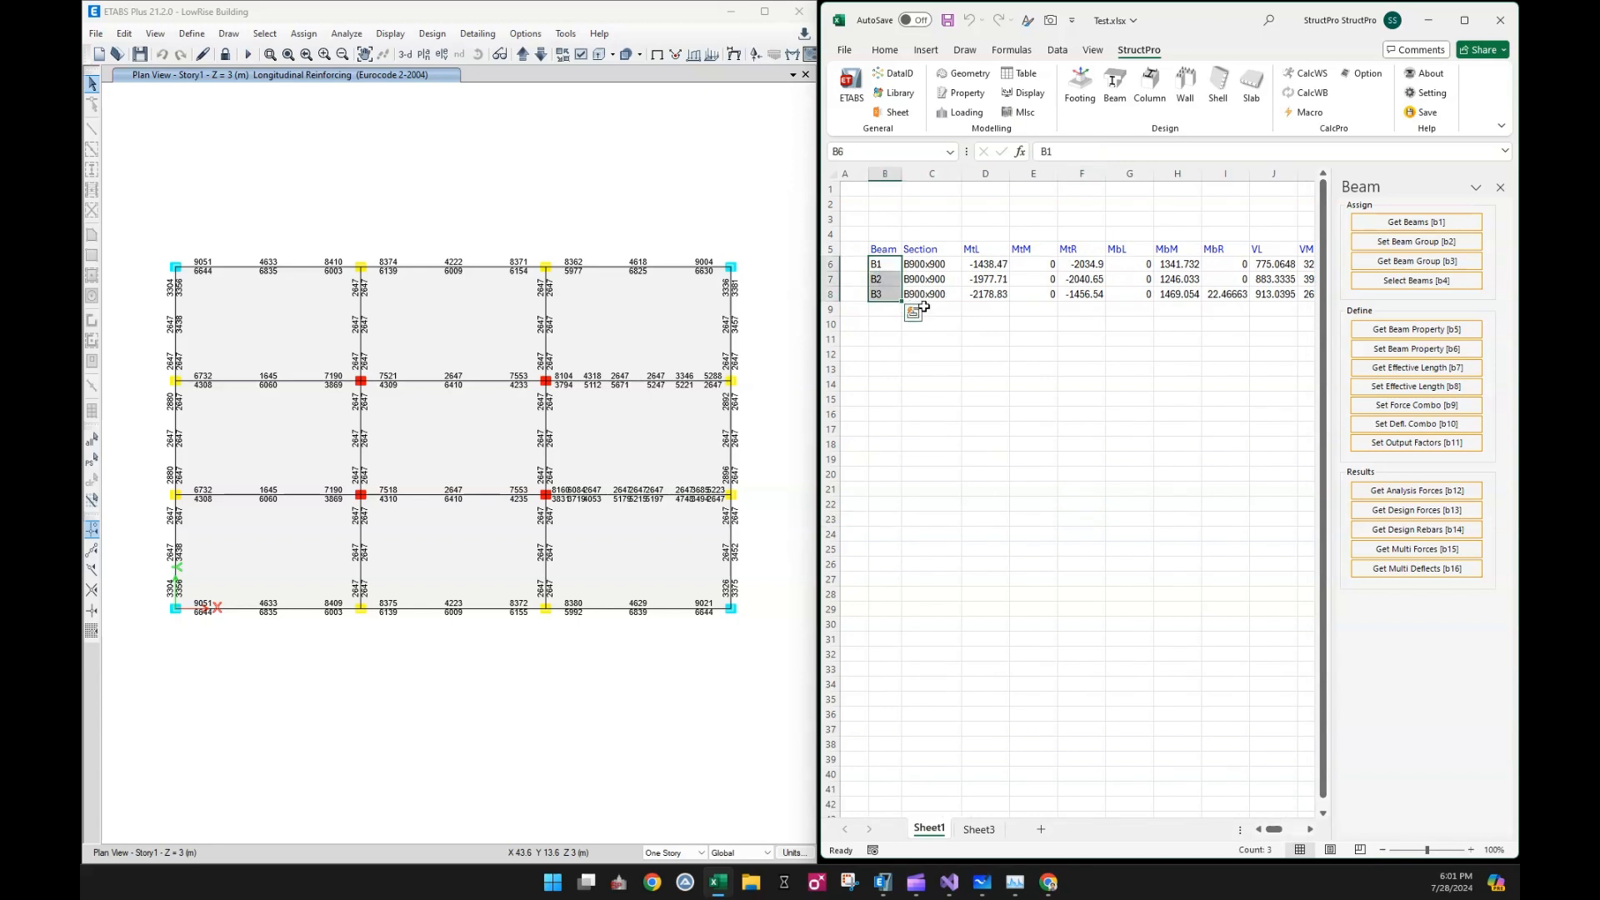
pyautogui.click(1311, 830)
pyautogui.click(1311, 830)
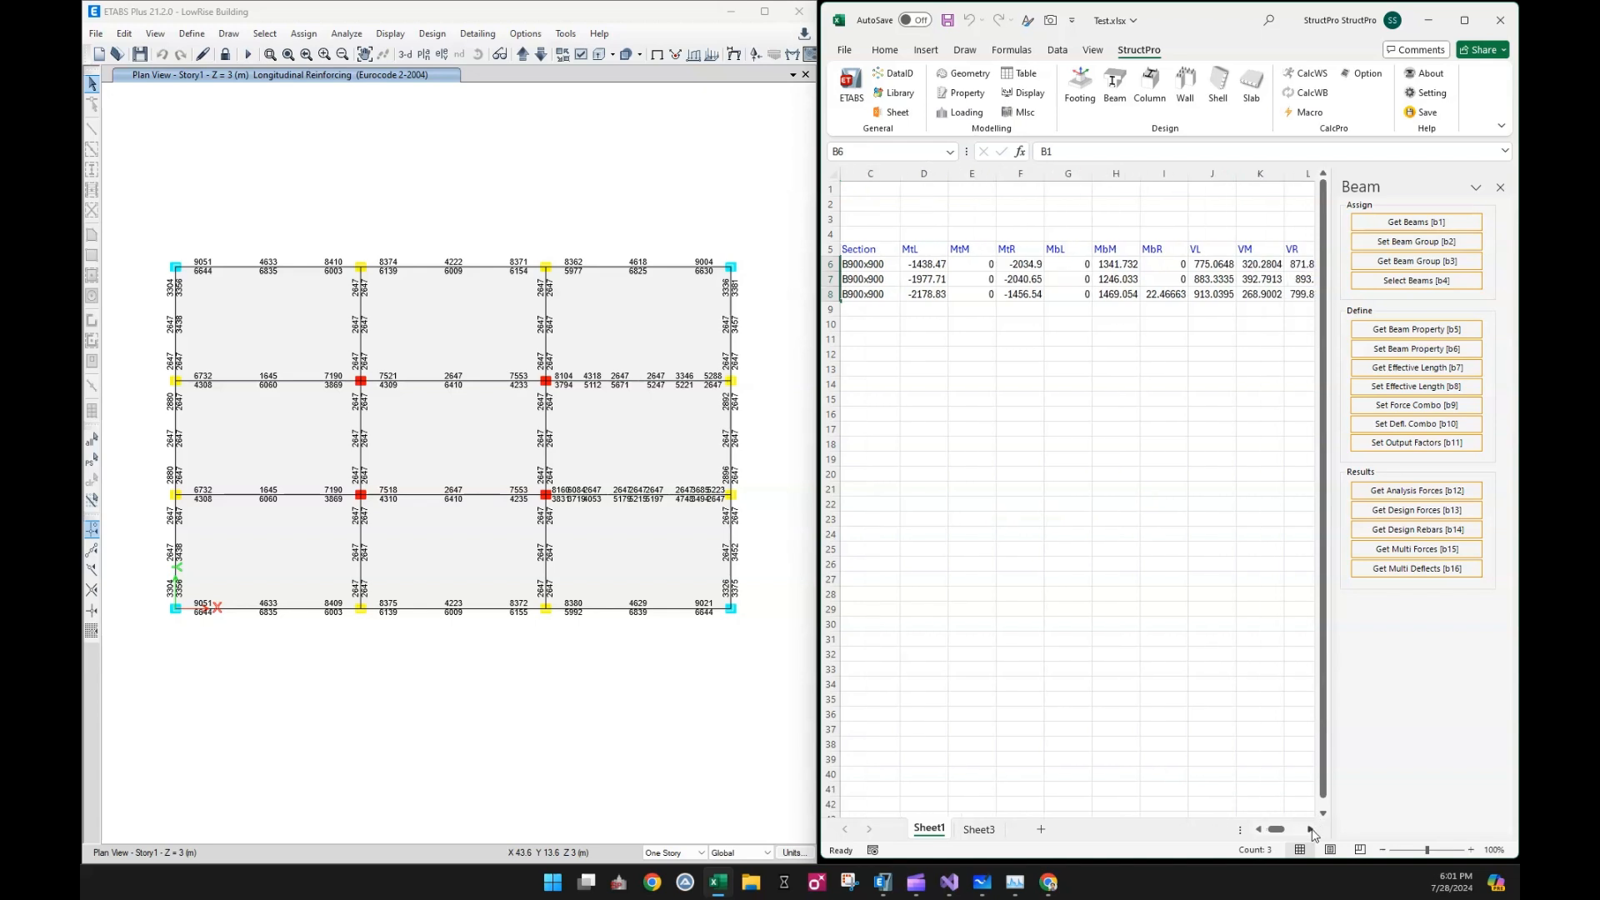
pyautogui.click(1417, 510)
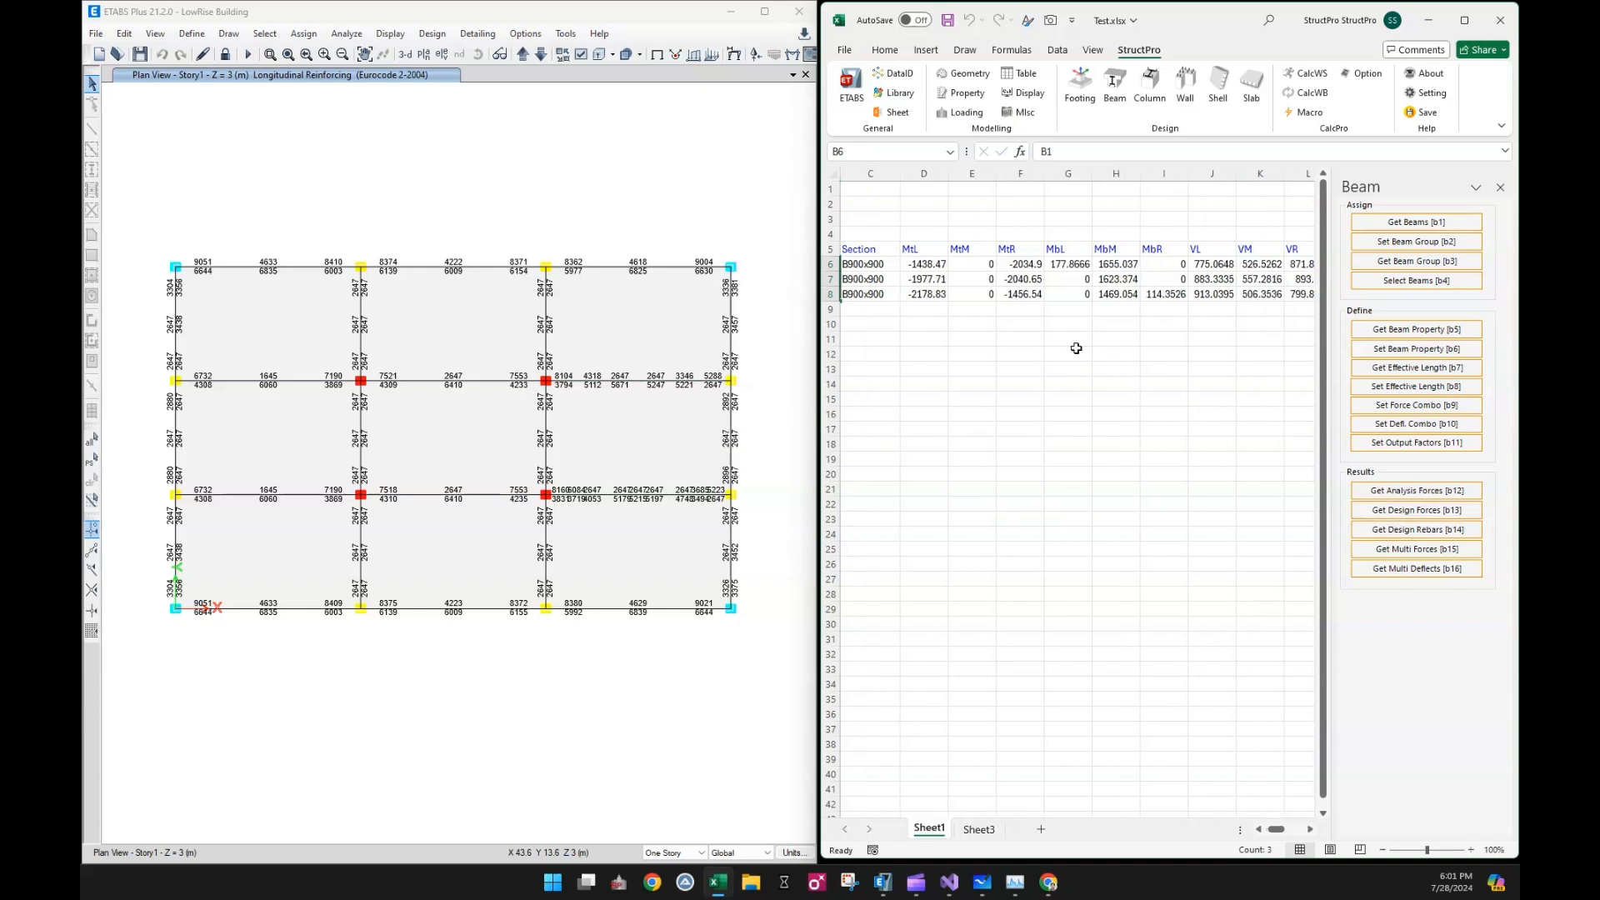